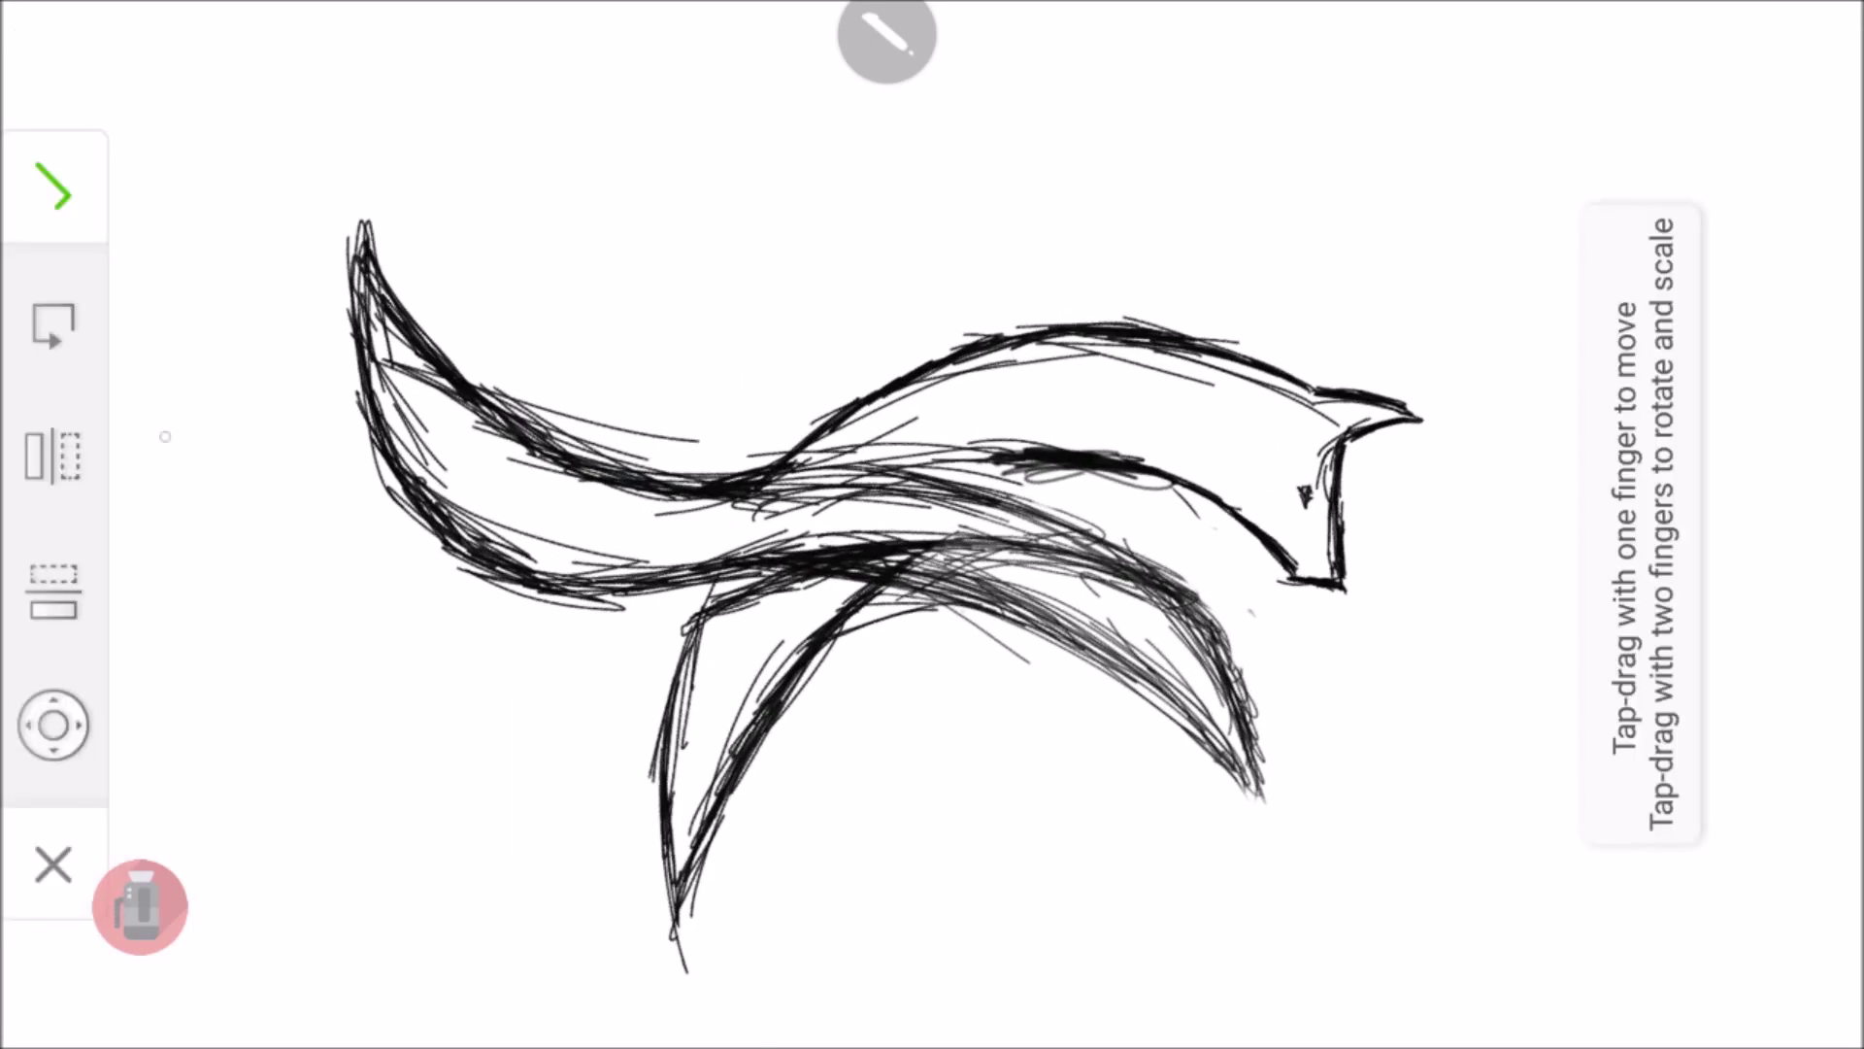
# Exit Transform mode and switch to the technical pen brush from the Brush Library
pyautogui.click(1738, 524)
pyautogui.click(58, 462)
pyautogui.click(791, 749)
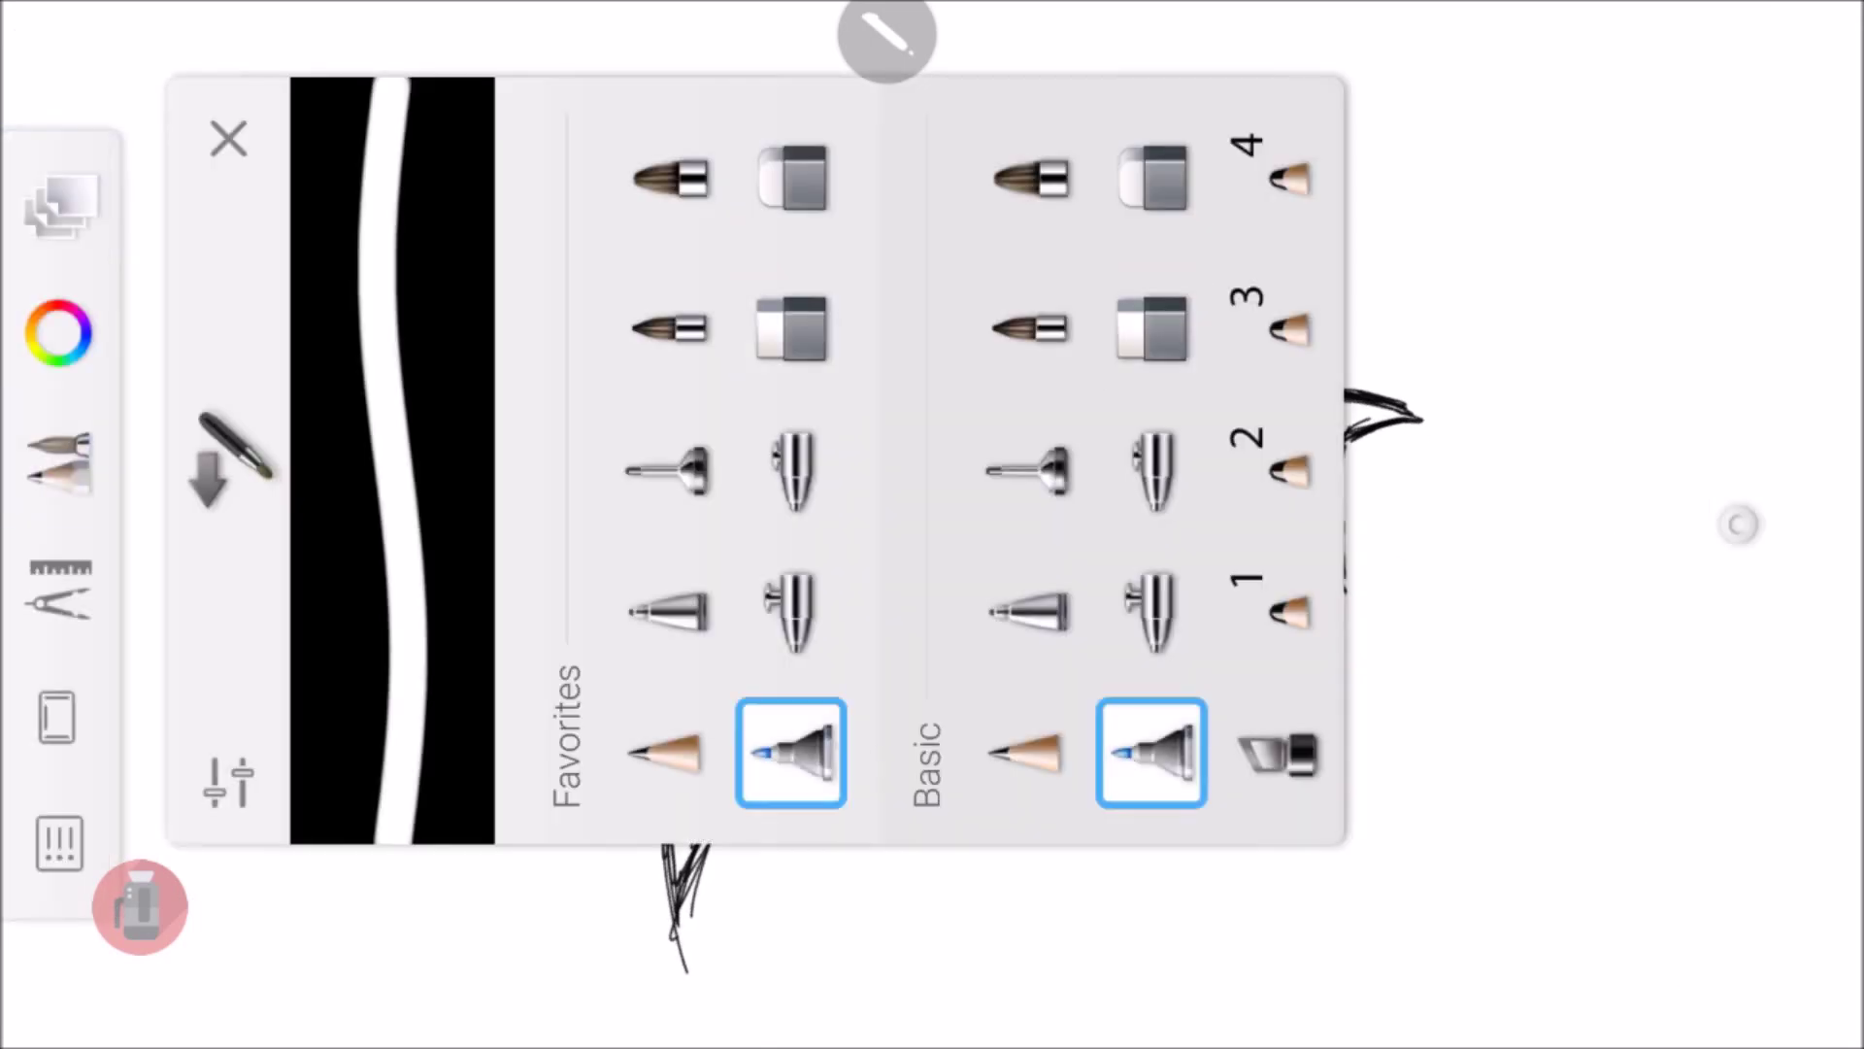
pyautogui.click(1448, 691)
pyautogui.click(58, 333)
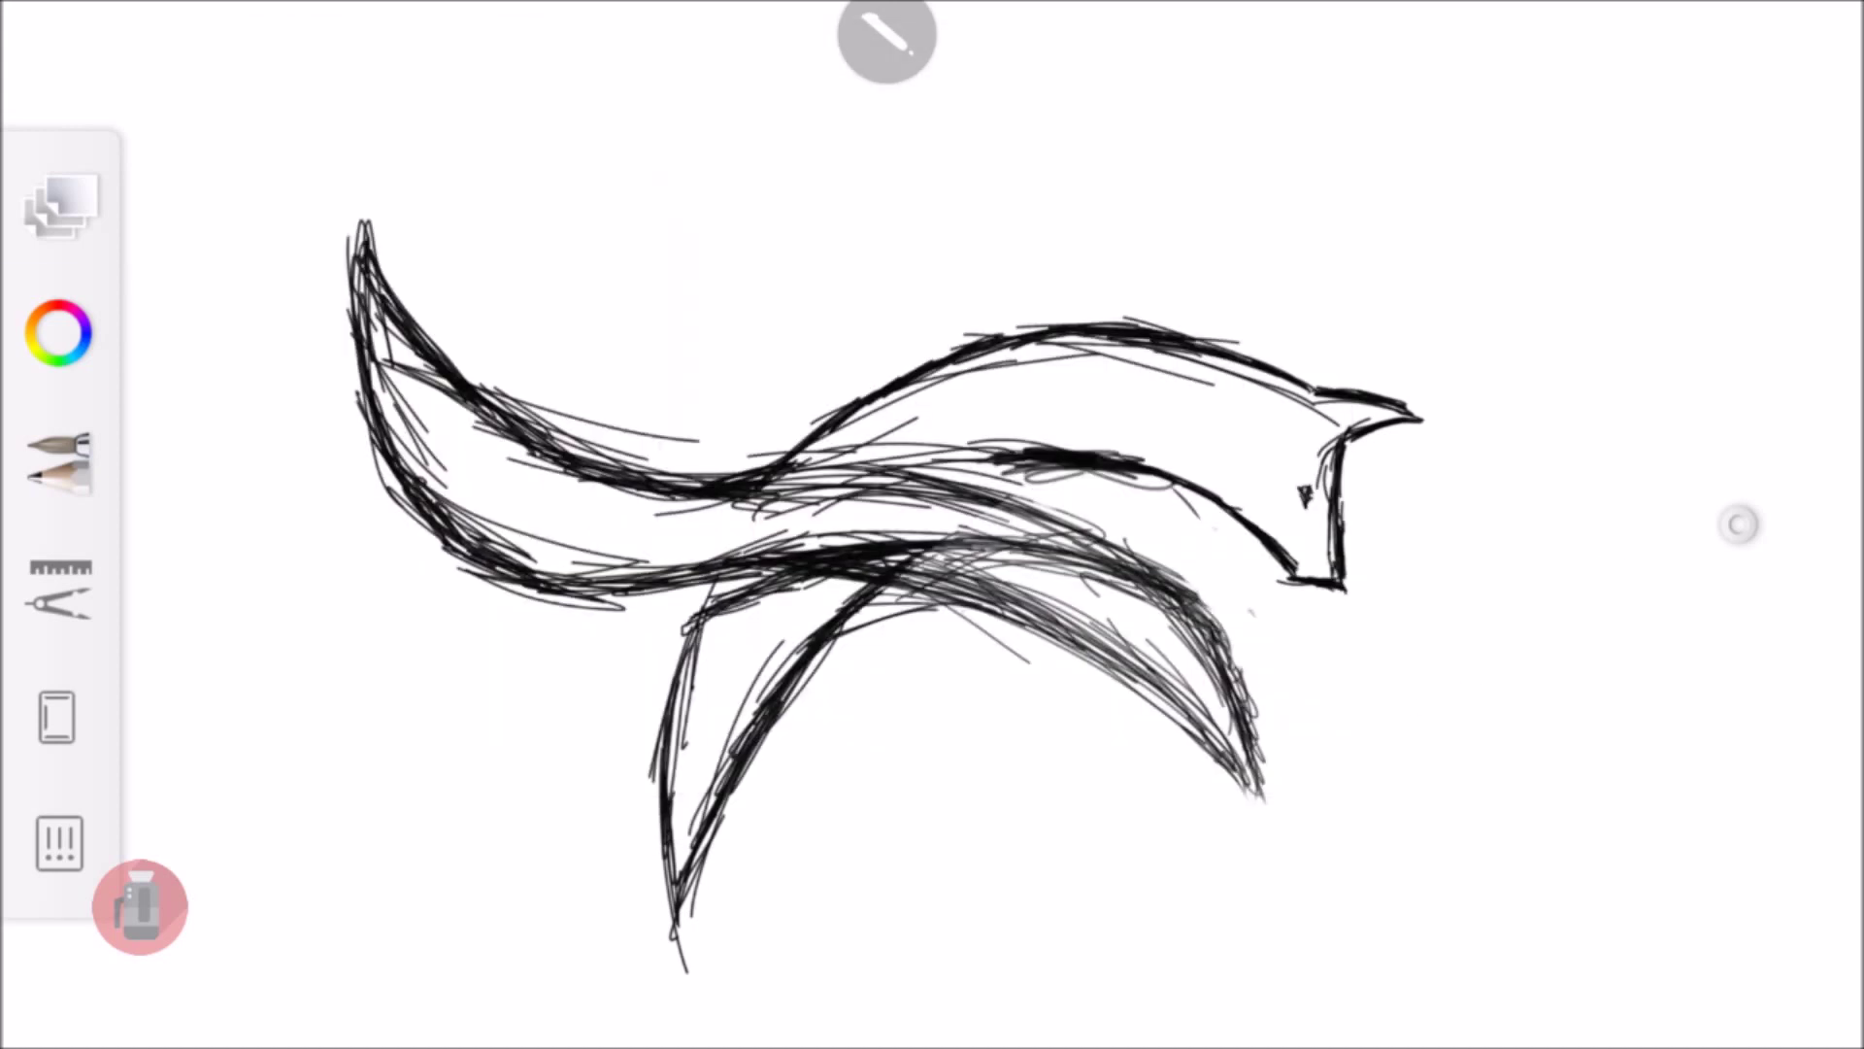
# Sketch extra strokes over the lower back, down the tail and near the upper tail tip
pyautogui.moveTo(937, 495); pyautogui.dragTo(1227, 588)
pyautogui.moveTo(1010, 481); pyautogui.dragTo(1262, 665)
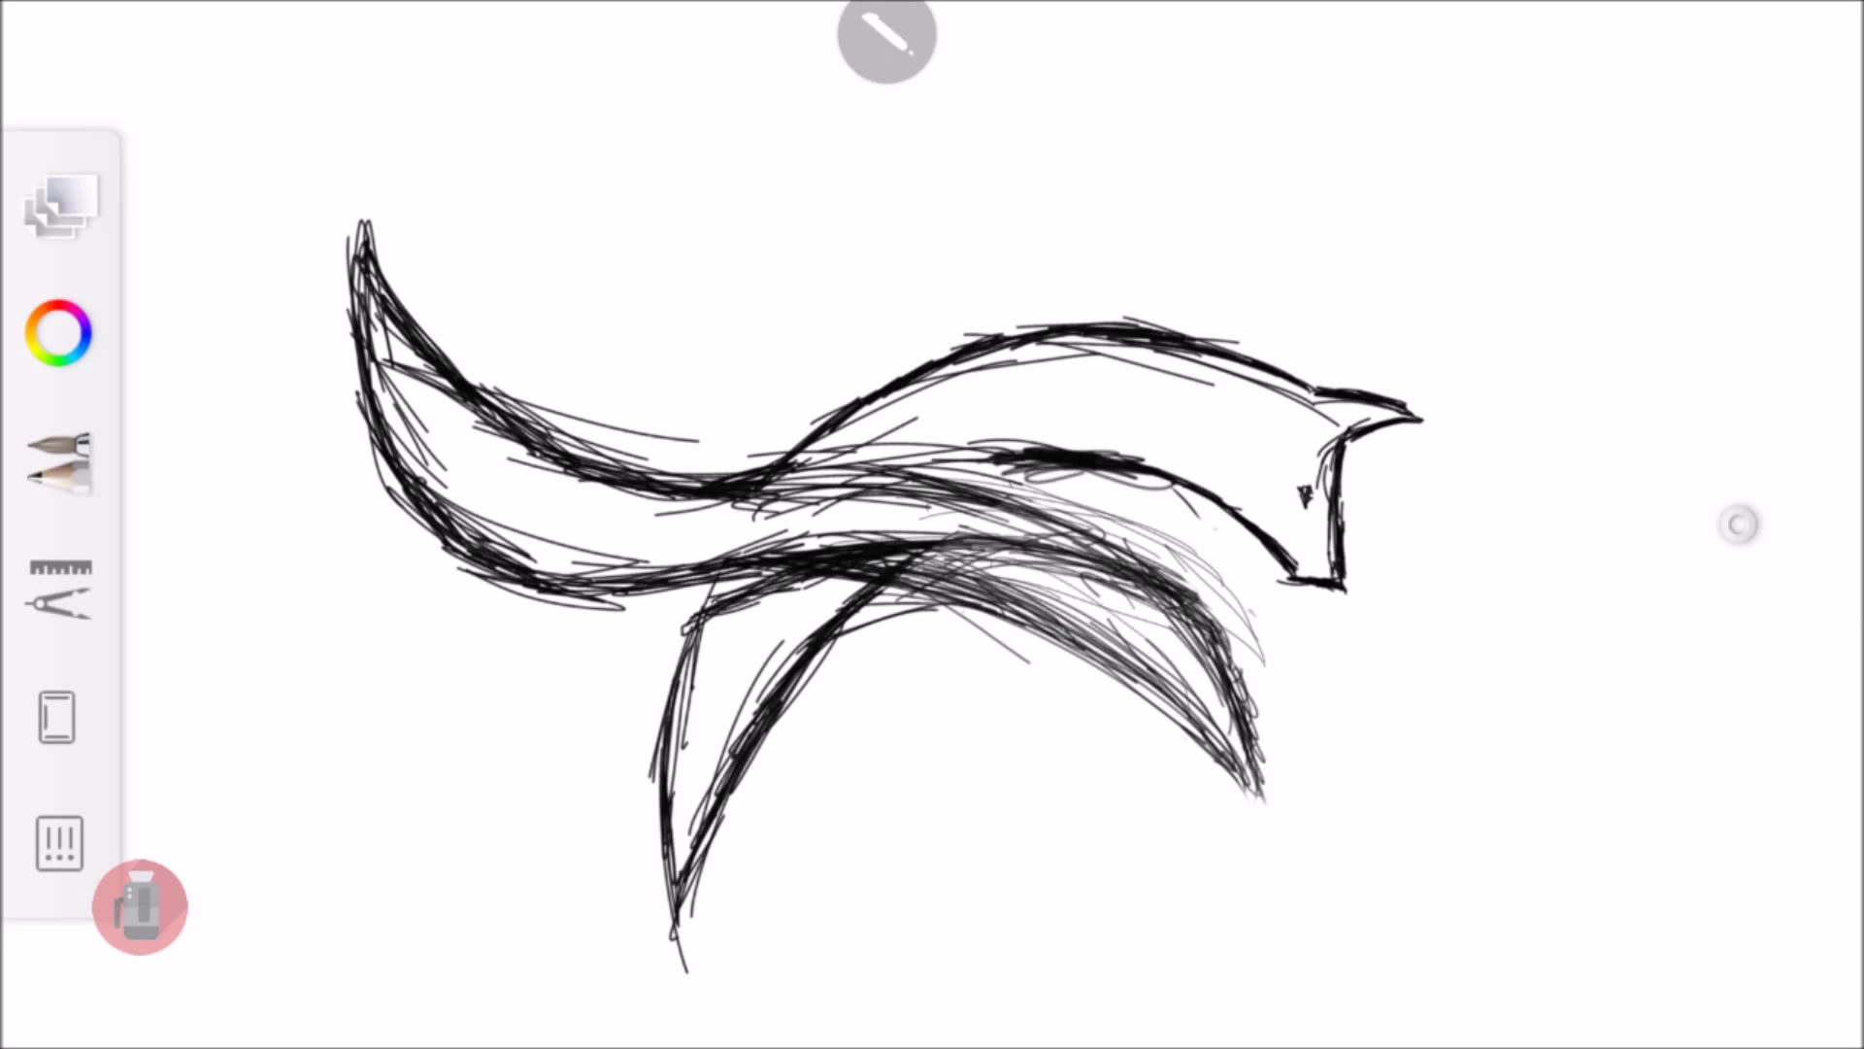
pyautogui.moveTo(1010, 480); pyautogui.dragTo(1248, 660)
pyautogui.moveTo(903, 466); pyautogui.dragTo(1219, 617)
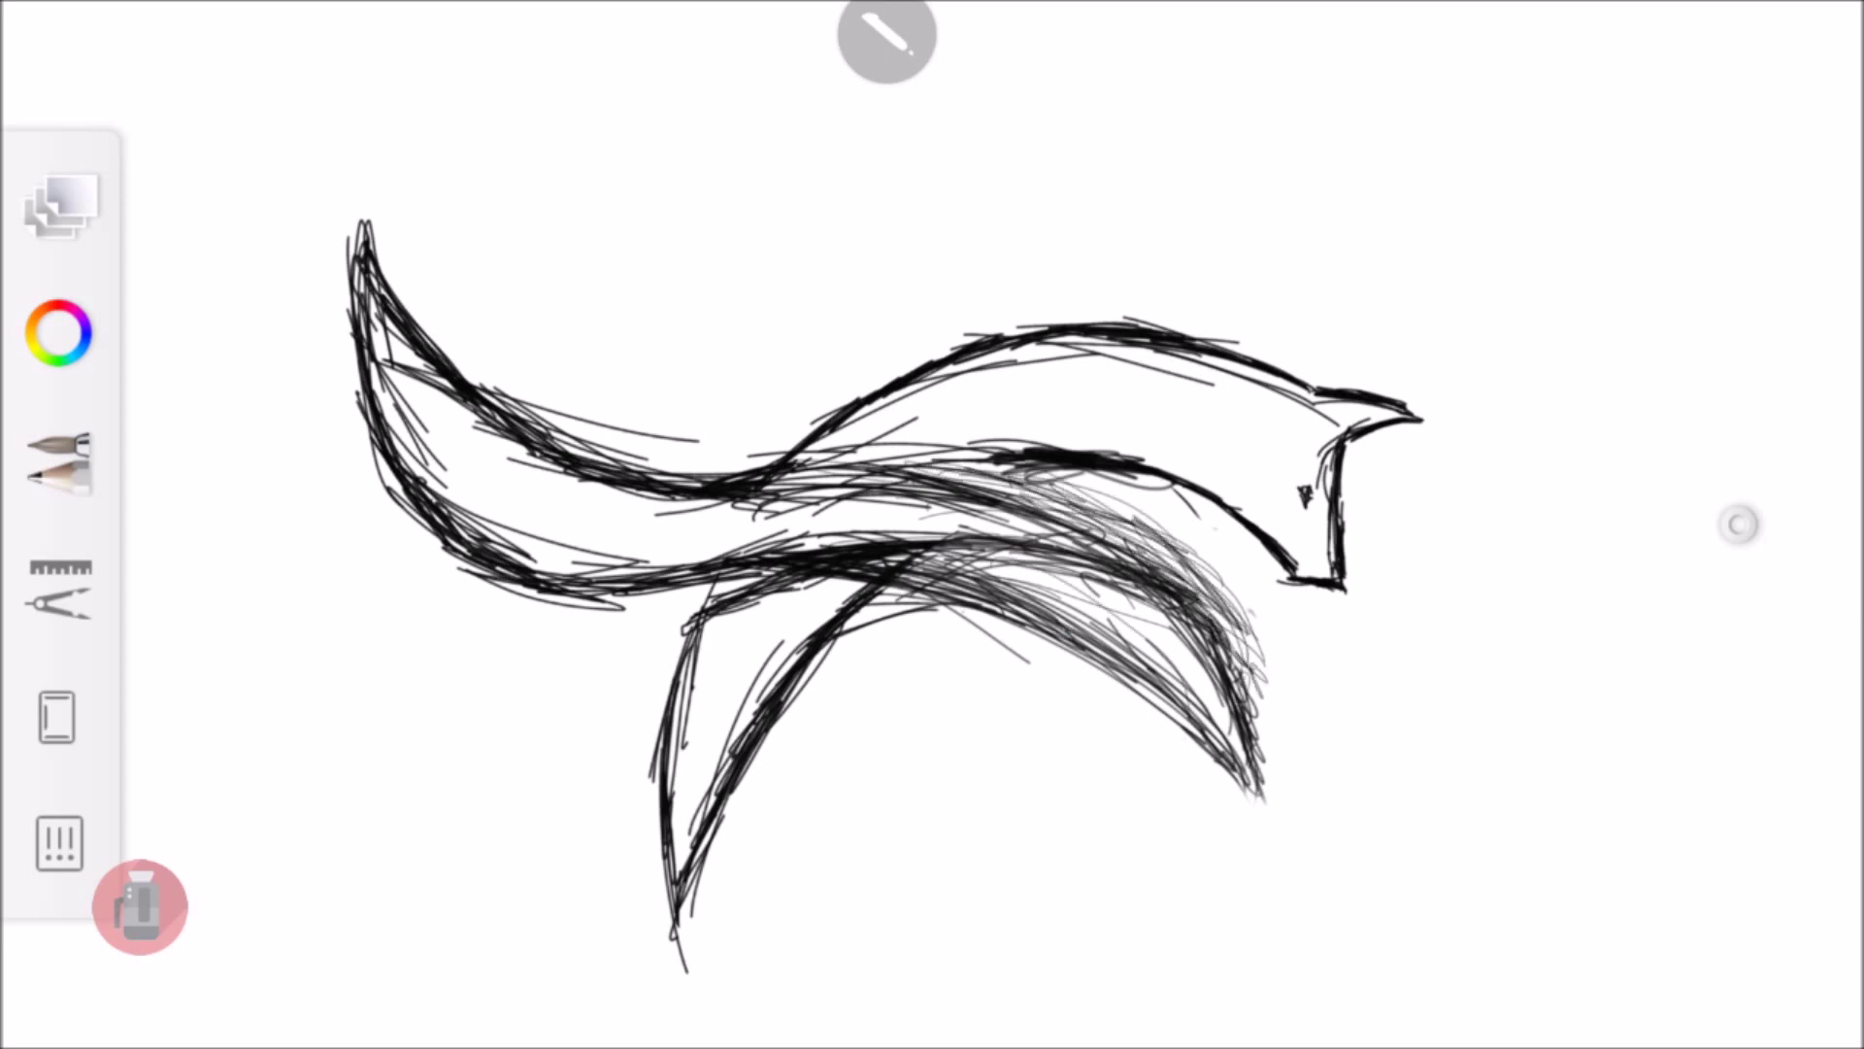
pyautogui.moveTo(1000, 552); pyautogui.dragTo(1152, 745)
pyautogui.moveTo(1116, 621); pyautogui.dragTo(1182, 743)
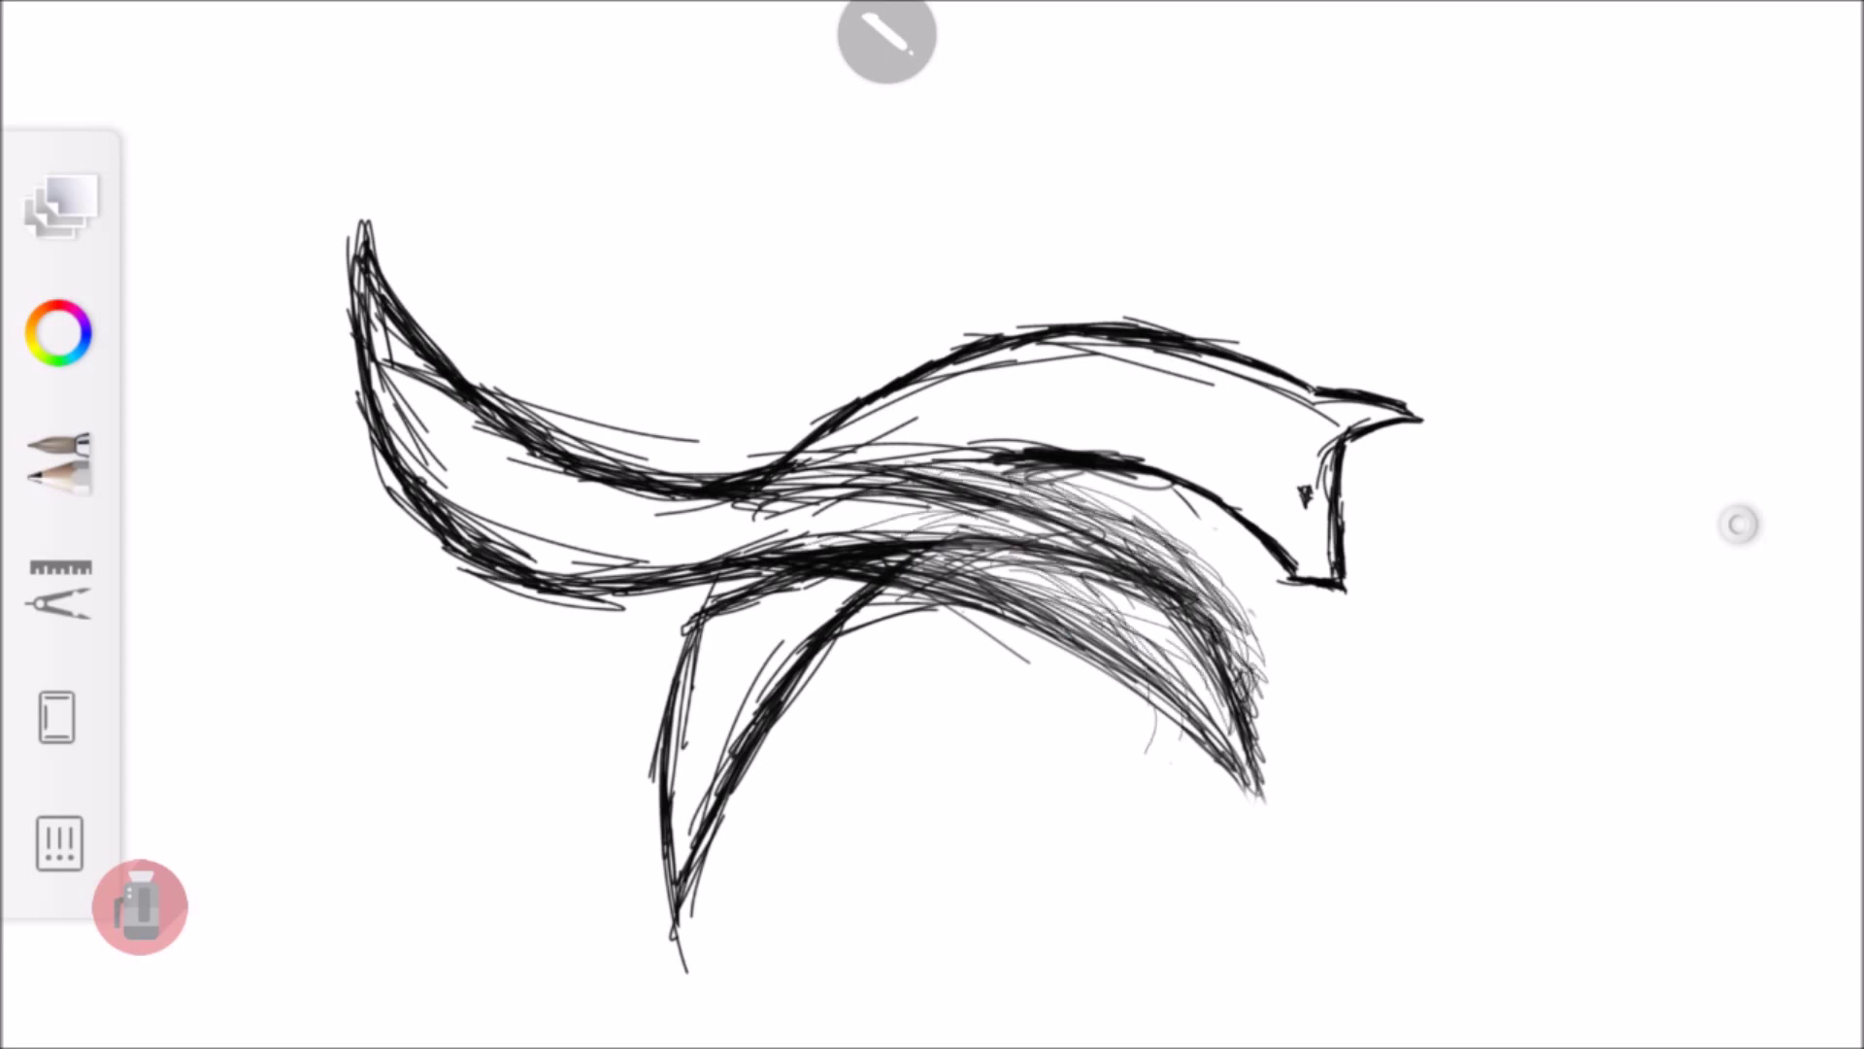
pyautogui.moveTo(1084, 504); pyautogui.dragTo(1244, 679)
pyautogui.moveTo(1165, 629); pyautogui.dragTo(1258, 752)
pyautogui.moveTo(424, 341); pyautogui.dragTo(371, 471)
pyautogui.moveTo(425, 274); pyautogui.dragTo(367, 486)
pyautogui.moveTo(417, 315)
pyautogui.mouseDown()
pyautogui.moveTo(485, 313)
pyautogui.moveTo(626, 494)
pyautogui.mouseUp()
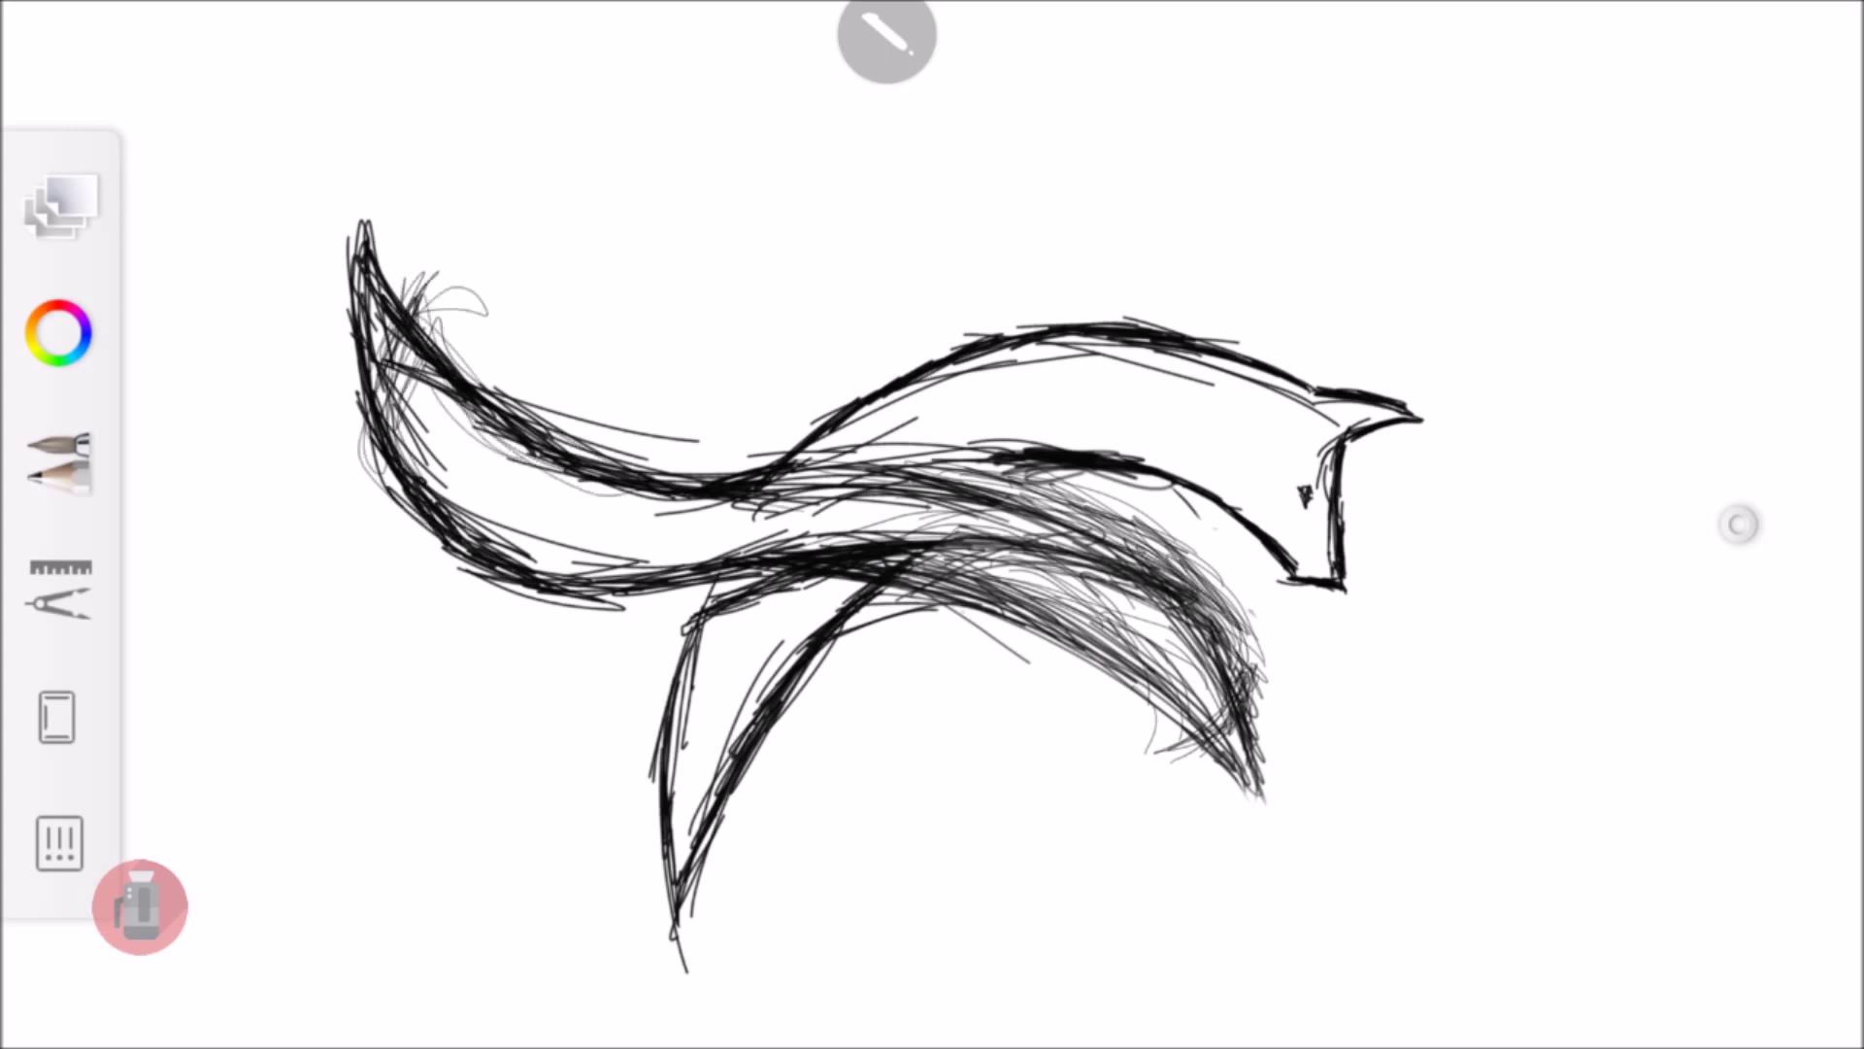
# Raise the brush size to 4.8 and add dark strokes on the lower-right feathers
pyautogui.click(58, 461)
pyautogui.moveTo(1146, 587); pyautogui.dragTo(1194, 709)
pyautogui.moveTo(1224, 636); pyautogui.dragTo(1276, 756)
pyautogui.moveTo(1047, 524)
pyautogui.mouseDown()
pyautogui.moveTo(1172, 589)
pyautogui.moveTo(1272, 752)
pyautogui.moveTo(1160, 583)
pyautogui.mouseUp()
pyautogui.moveTo(1185, 607); pyautogui.dragTo(1262, 752)
pyautogui.moveTo(985, 474); pyautogui.dragTo(1068, 514)
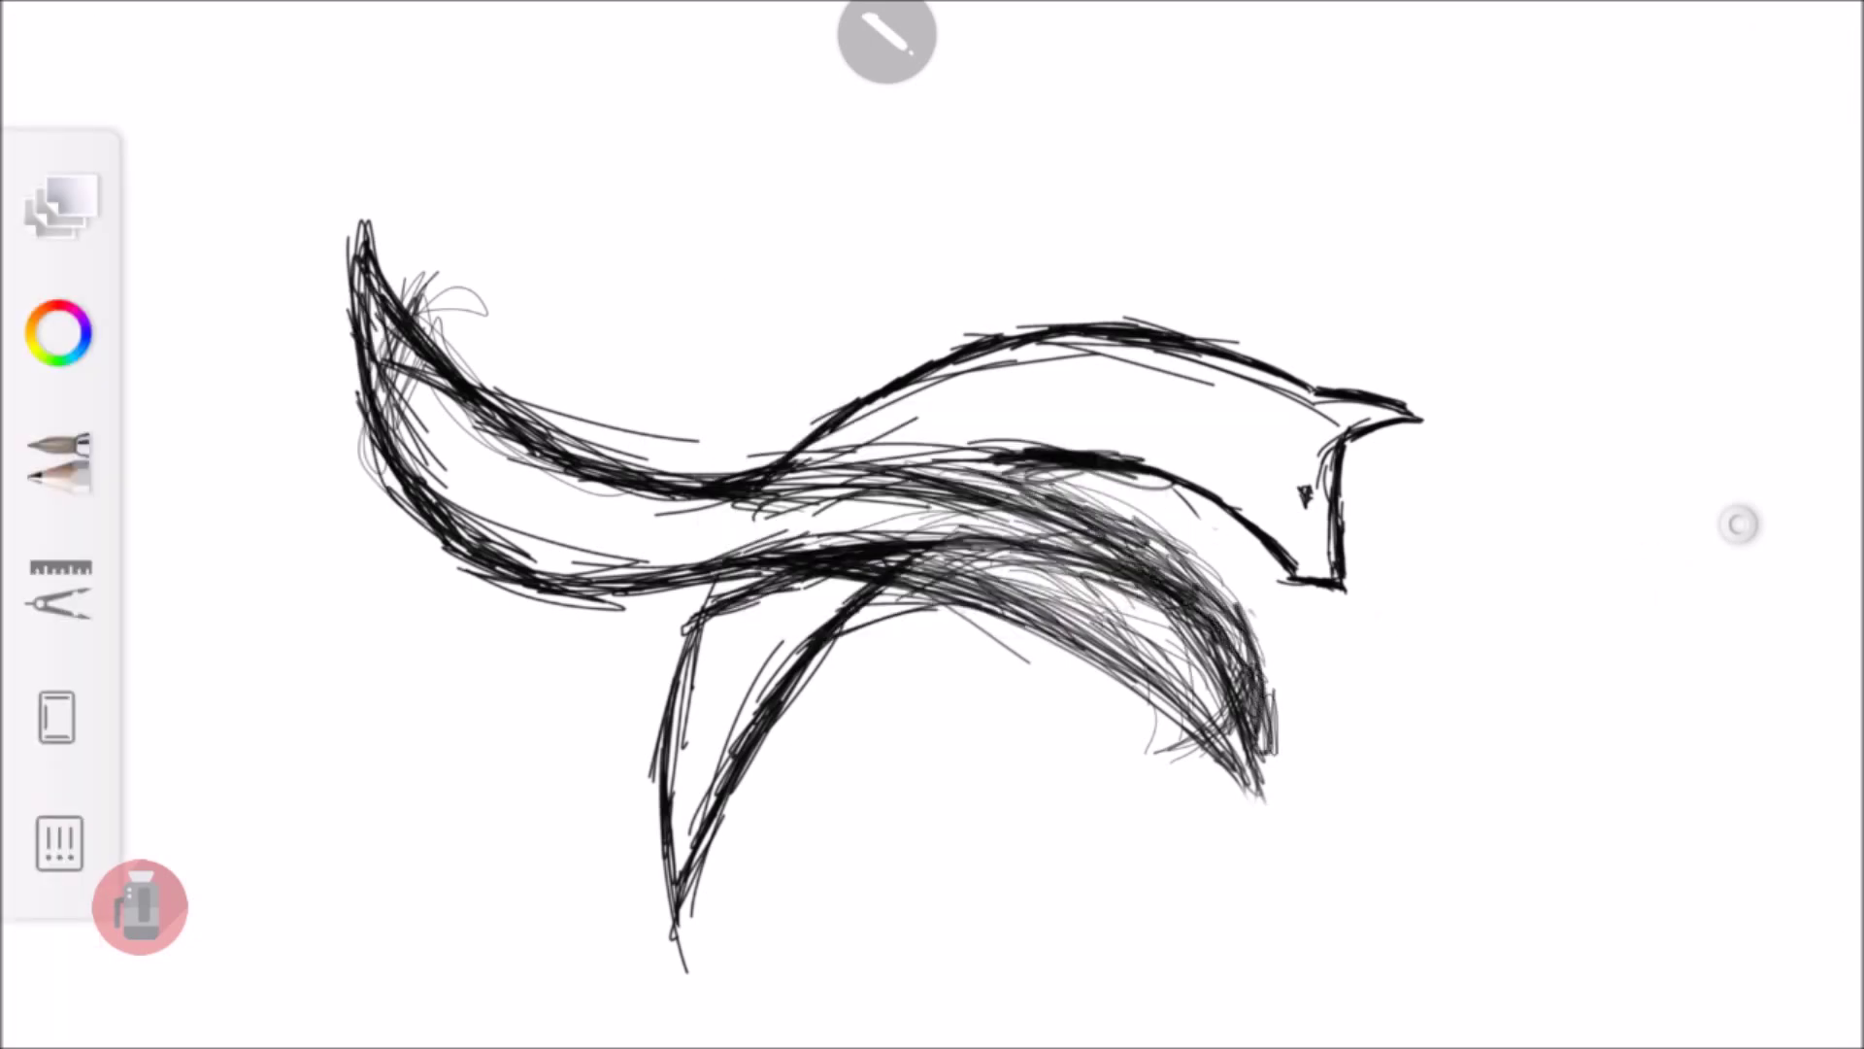
# With the eraser, remove stray tail-edge strokes and the dense lower-right wing hatching
pyautogui.click(58, 461)
pyautogui.click(1029, 608)
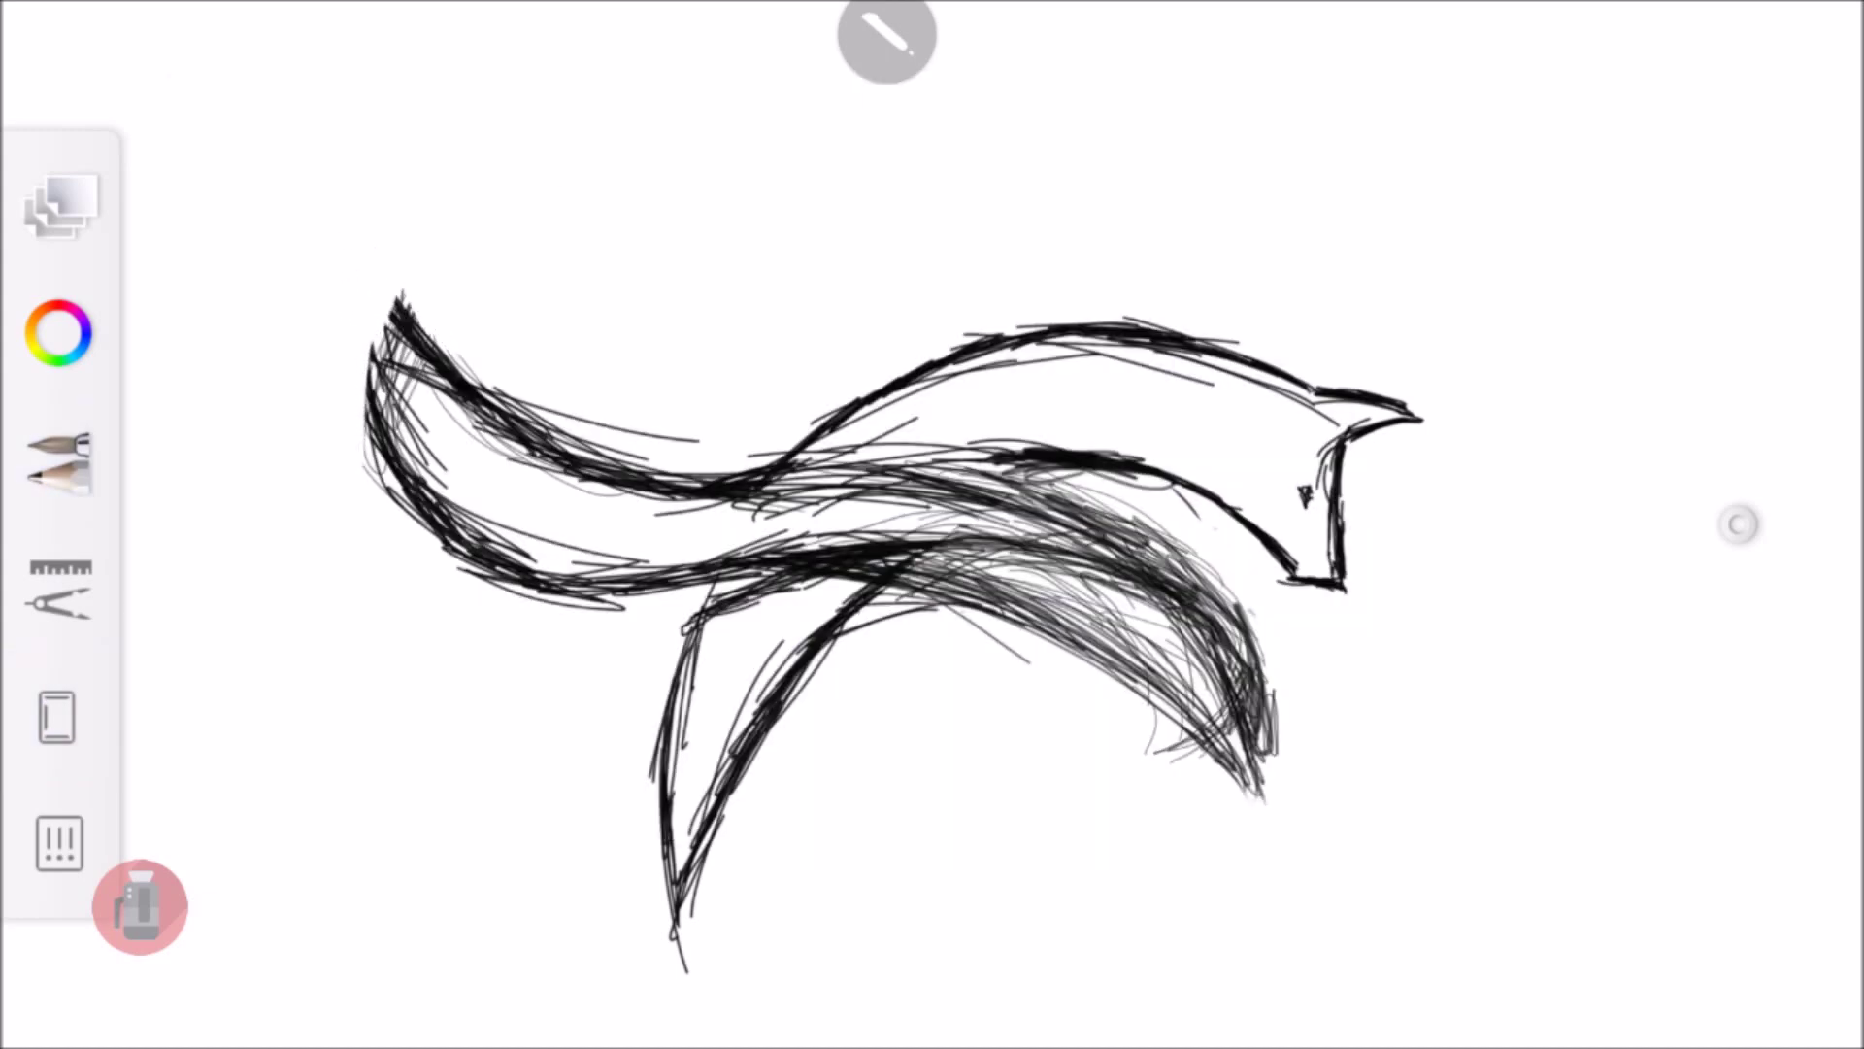
pyautogui.moveTo(372, 344); pyautogui.dragTo(403, 514)
pyautogui.moveTo(1262, 638)
pyautogui.mouseDown()
pyautogui.moveTo(1256, 777)
pyautogui.moveTo(1270, 771)
pyautogui.mouseUp()
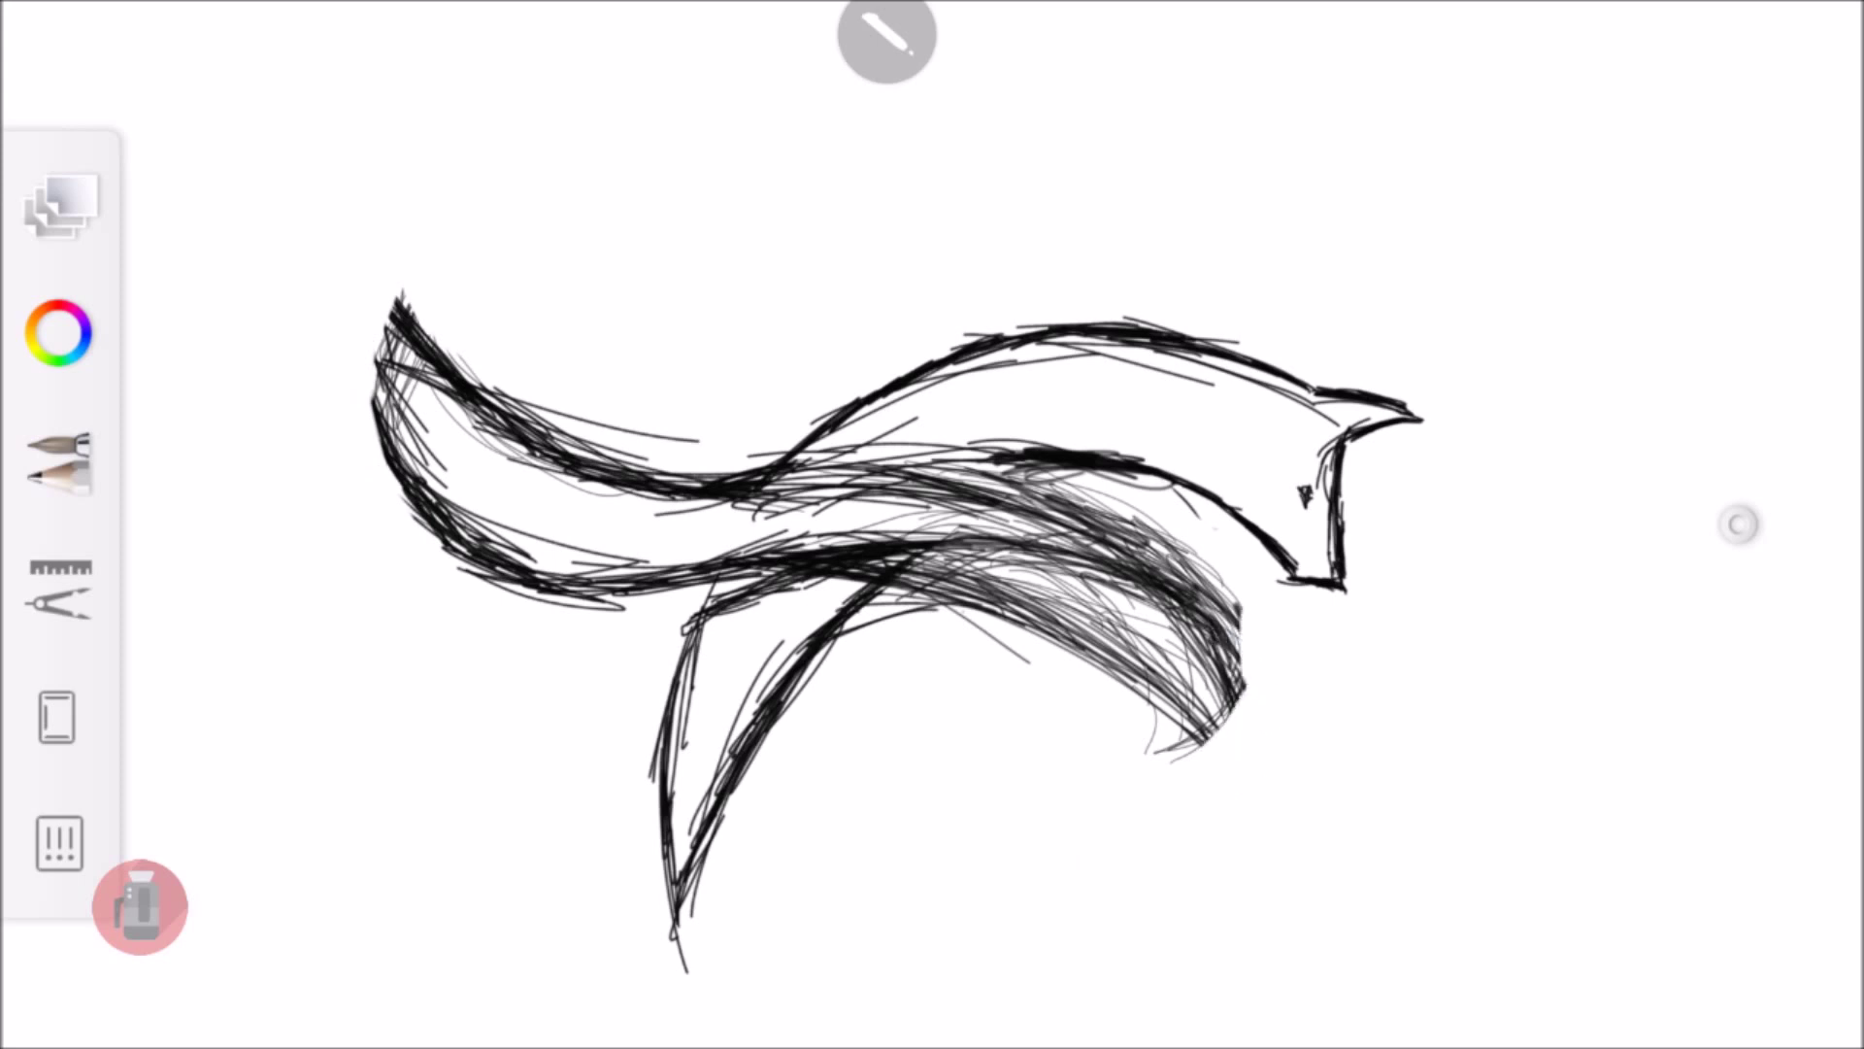
pyautogui.moveTo(1228, 640); pyautogui.dragTo(1029, 583)
pyautogui.moveTo(1165, 582); pyautogui.dragTo(913, 544)
pyautogui.moveTo(1068, 505)
pyautogui.mouseDown()
pyautogui.moveTo(1214, 631)
pyautogui.moveTo(1155, 719)
pyautogui.mouseUp()
pyautogui.moveTo(1068, 607); pyautogui.dragTo(1151, 697)
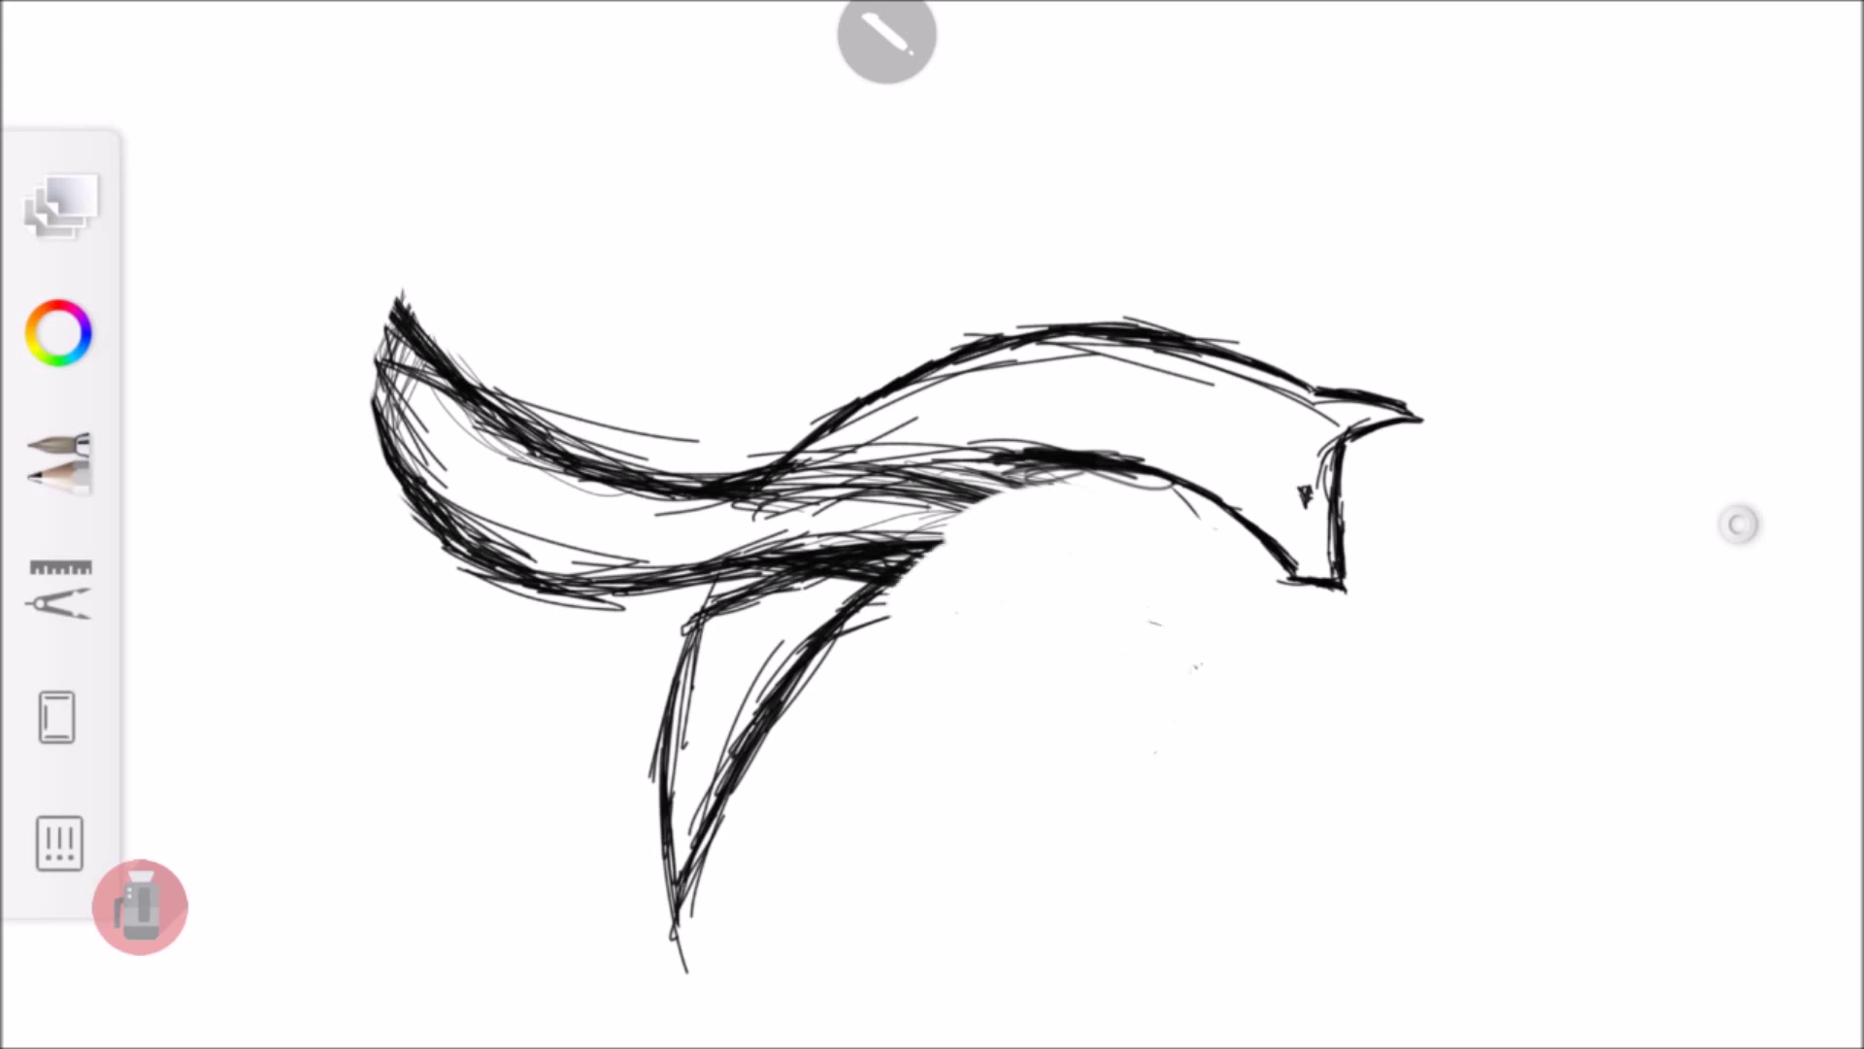
pyautogui.click(58, 333)
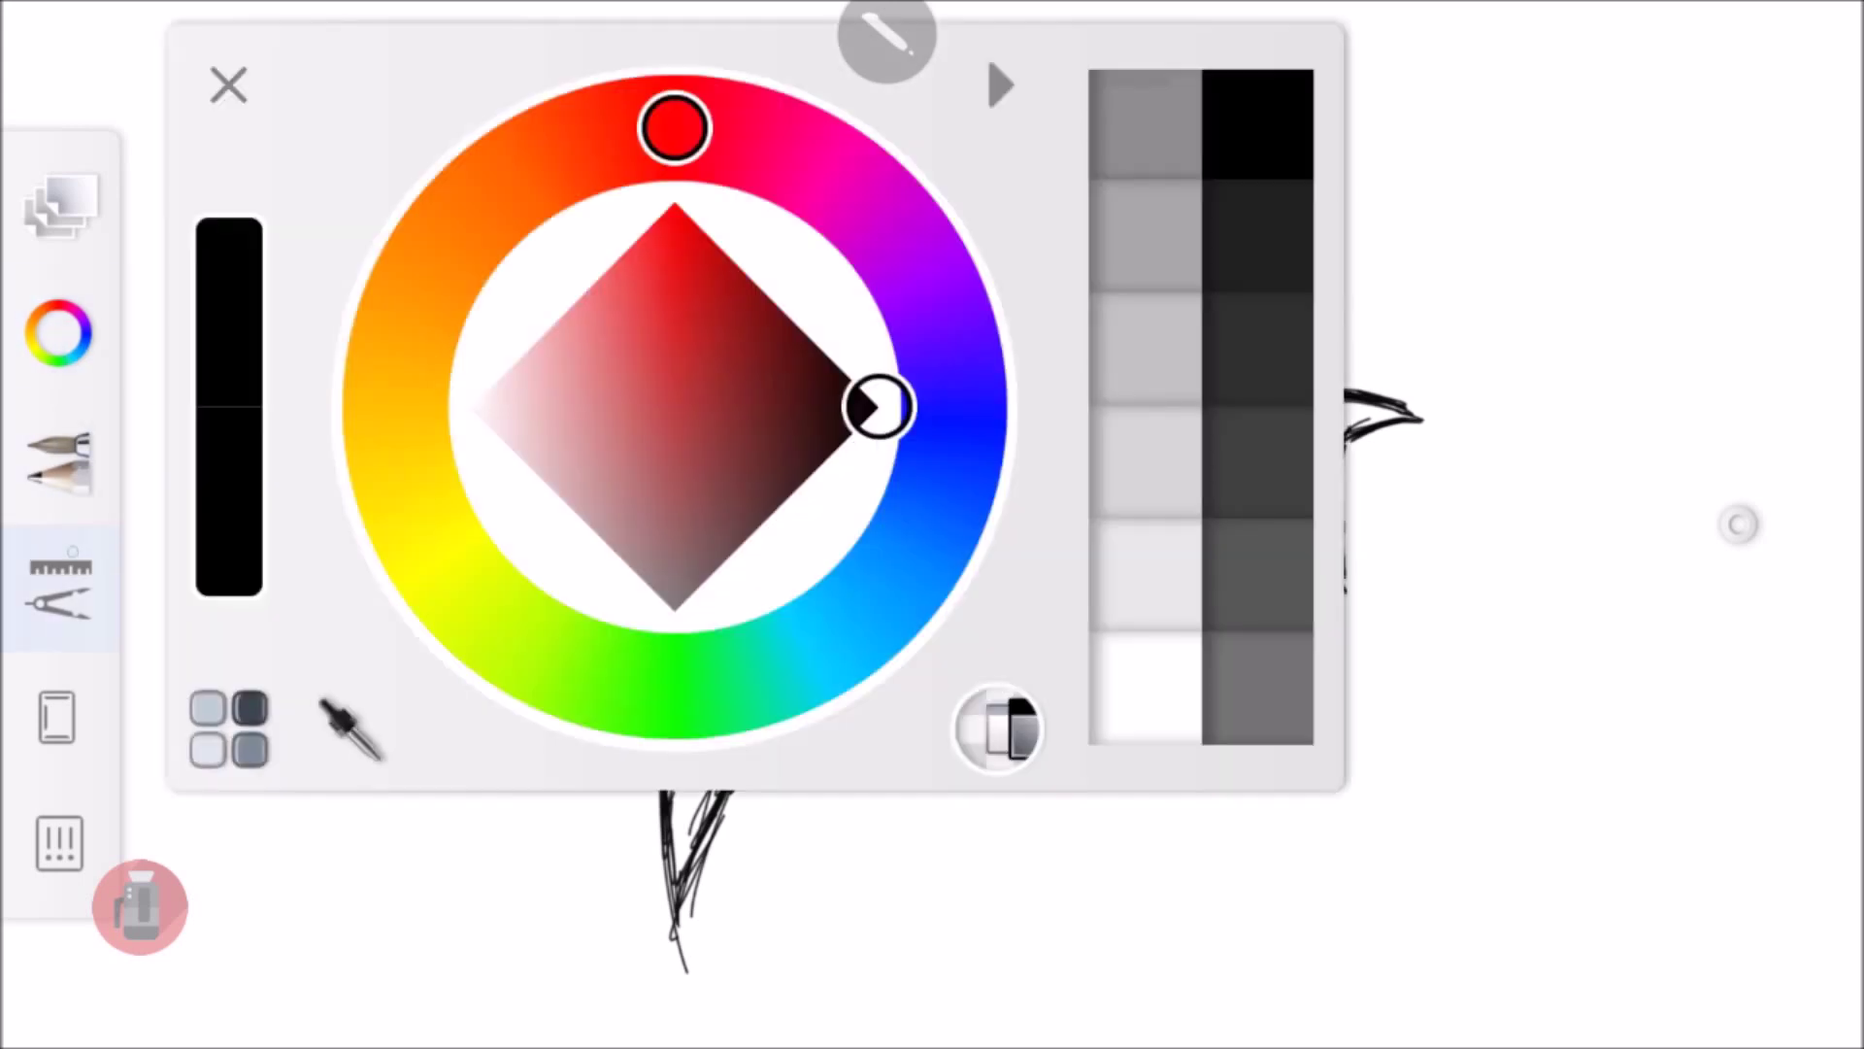
# Redraw the curved lower wing outline with hatching, darkening the middle band and tail edge
pyautogui.click(58, 587)
pyautogui.click(58, 461)
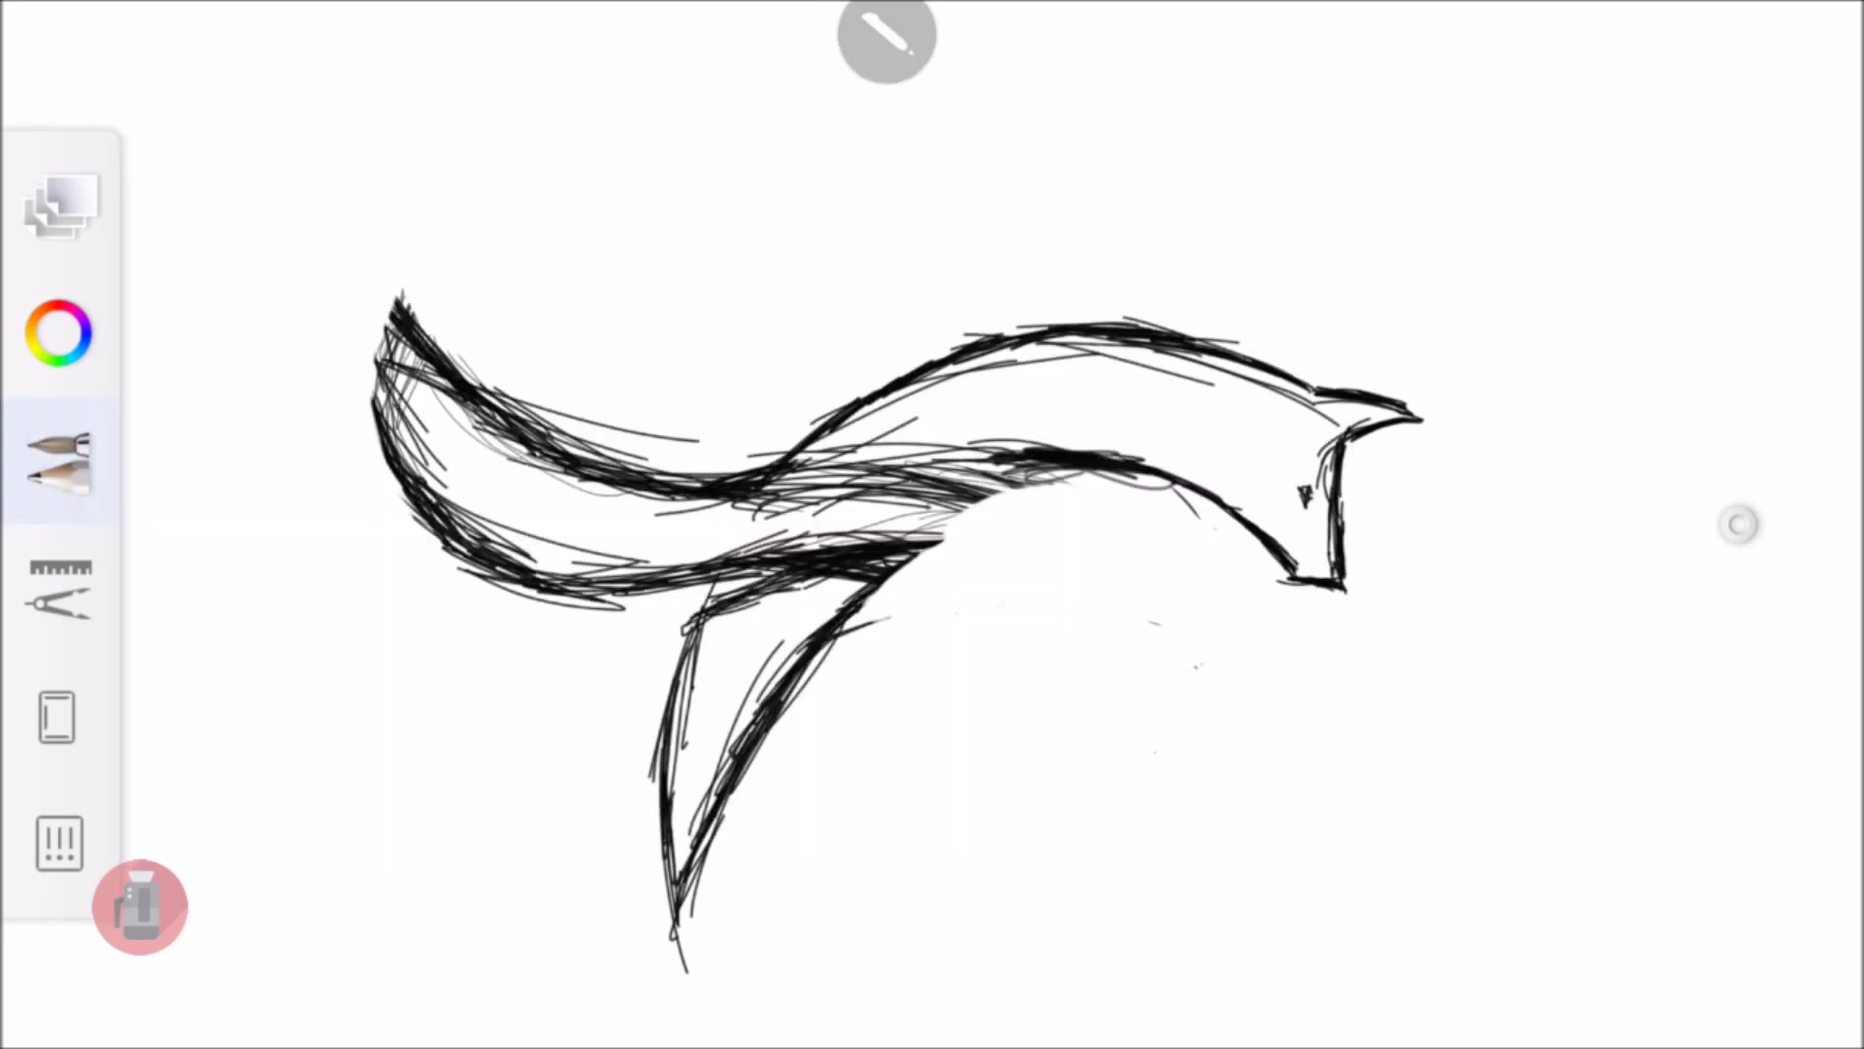
pyautogui.click(59, 462)
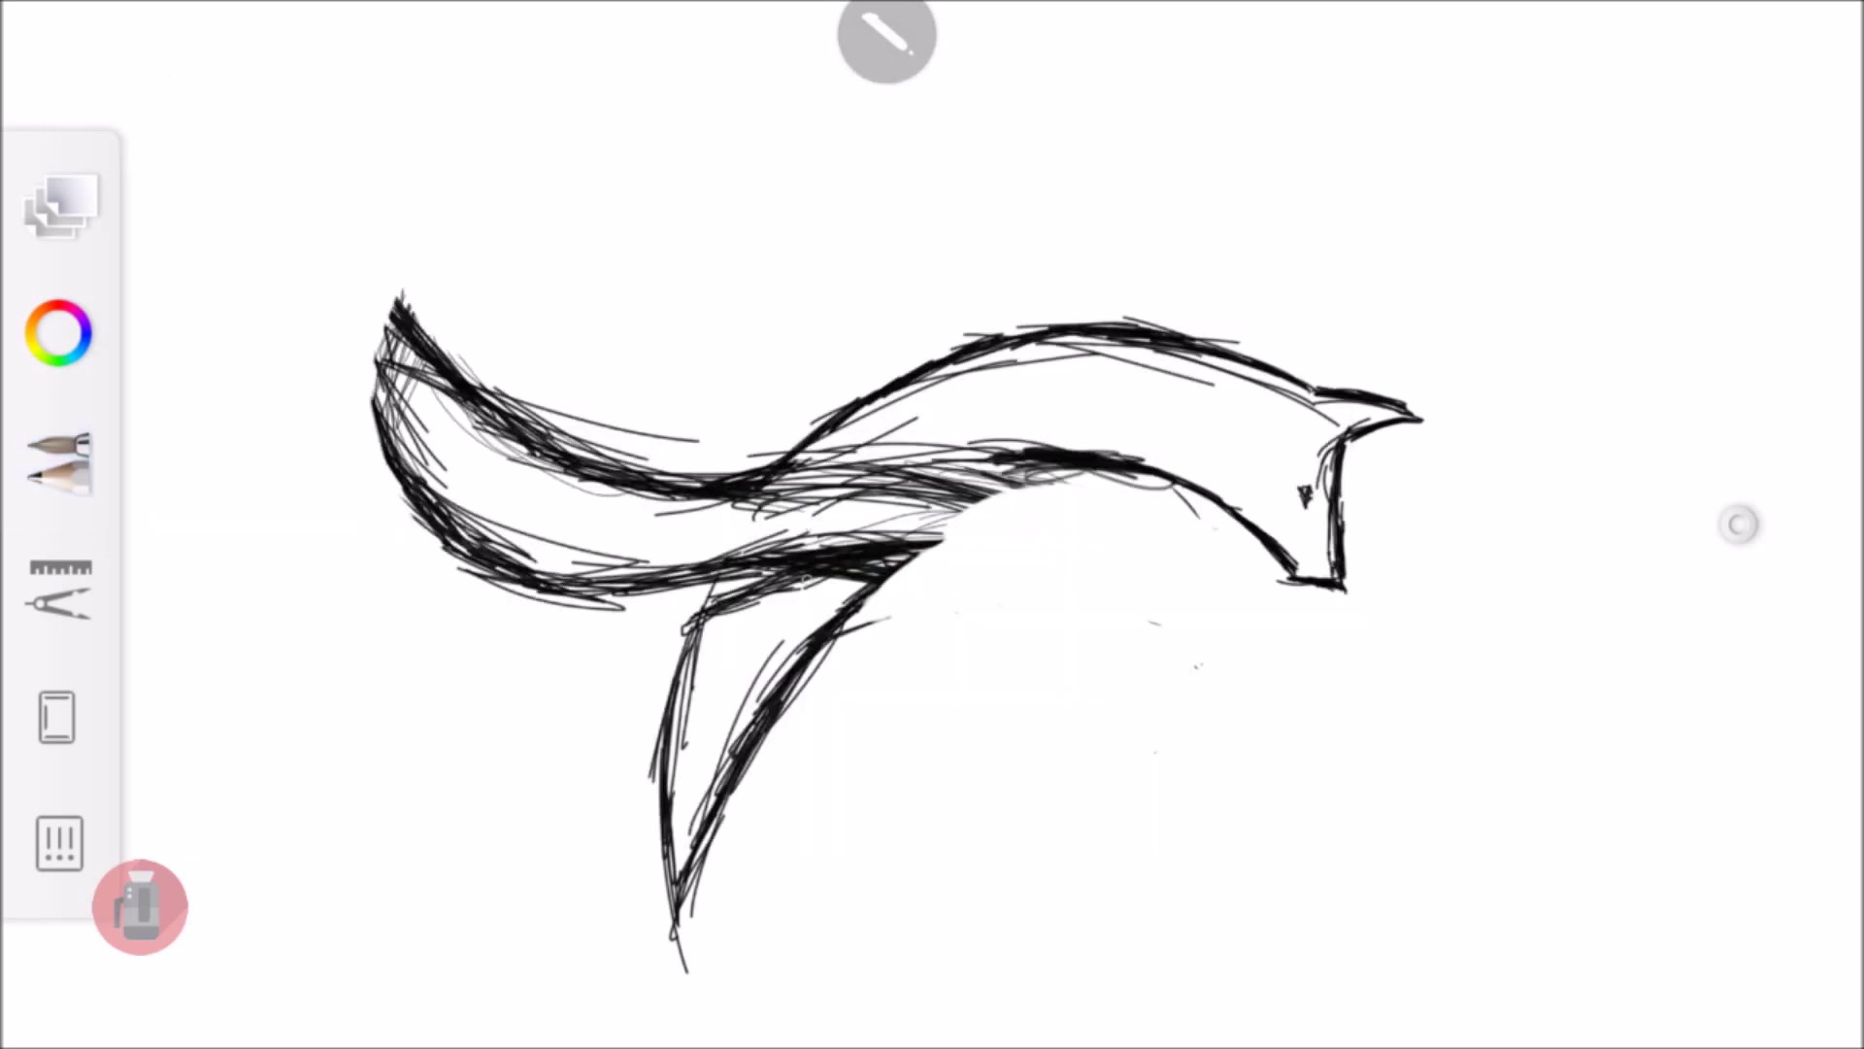
pyautogui.moveTo(893, 574)
pyautogui.mouseDown()
pyautogui.moveTo(985, 526)
pyautogui.moveTo(1097, 684)
pyautogui.mouseUp()
pyautogui.moveTo(1023, 503)
pyautogui.mouseDown()
pyautogui.moveTo(1187, 532)
pyautogui.moveTo(1241, 629)
pyautogui.mouseUp()
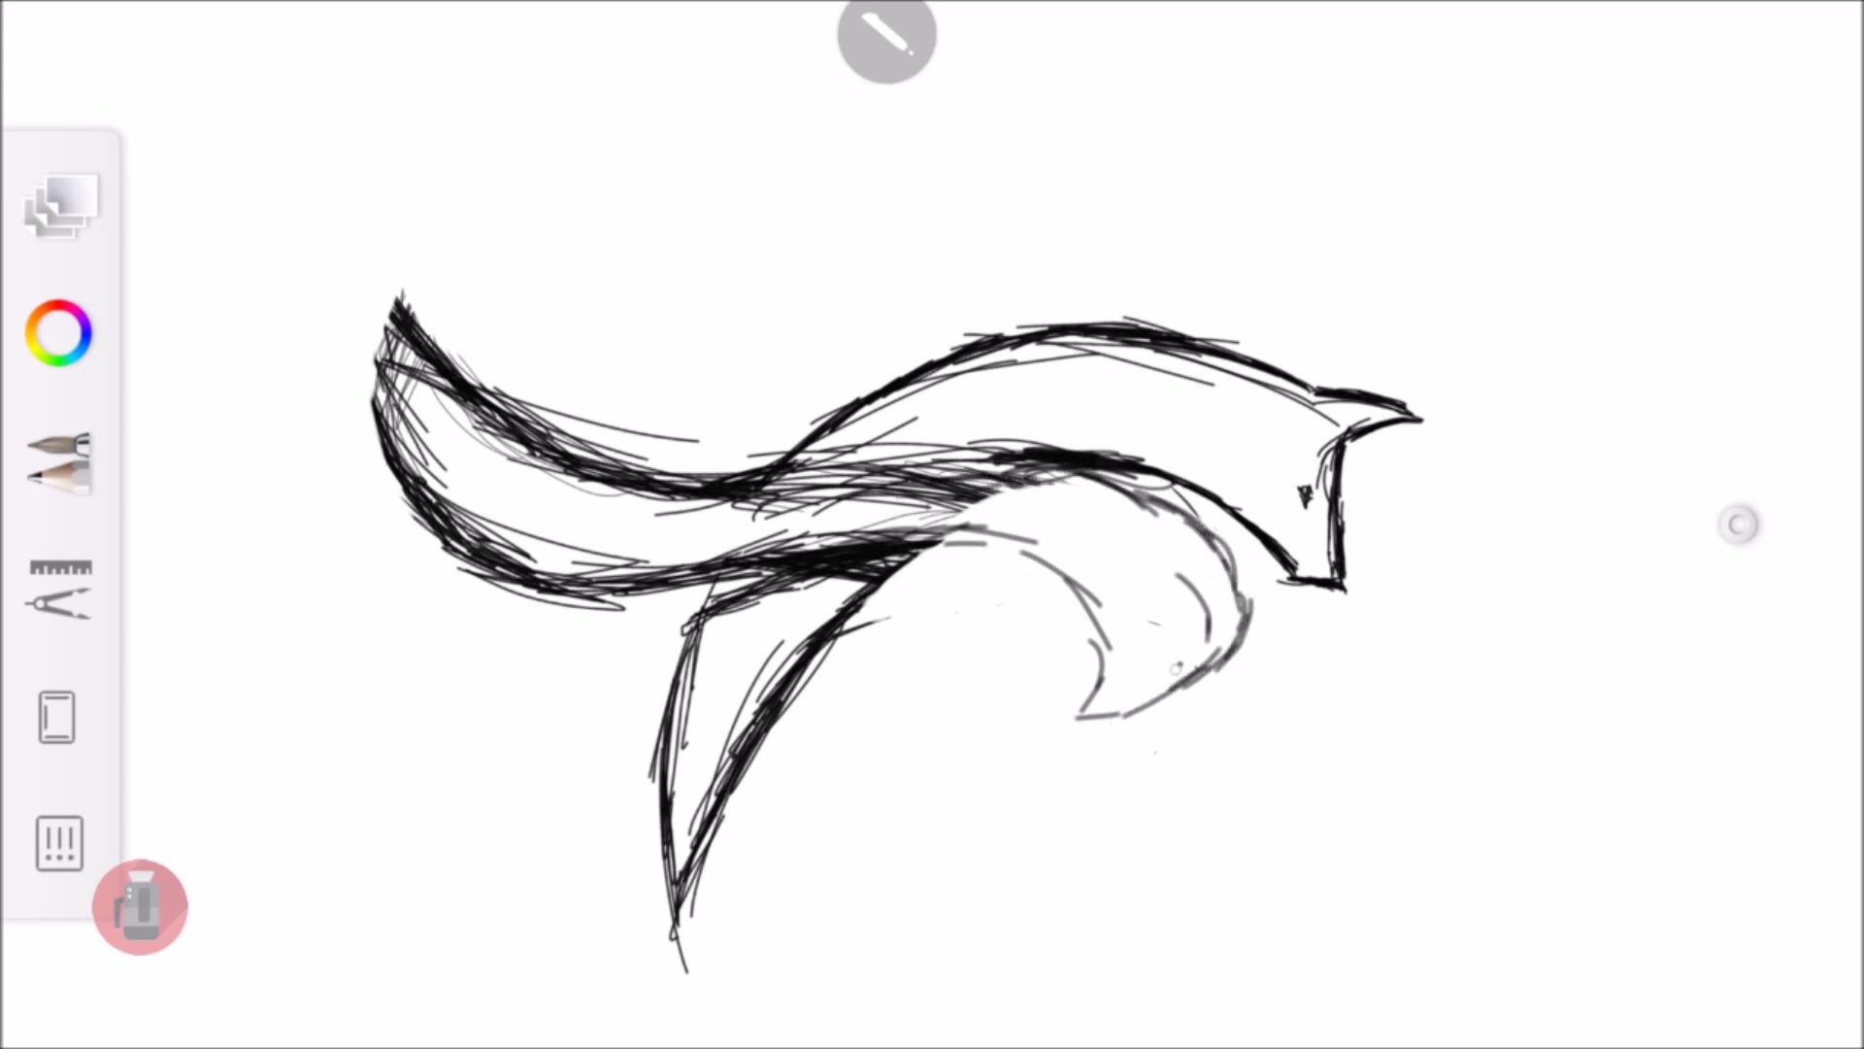
pyautogui.moveTo(947, 540)
pyautogui.mouseDown()
pyautogui.moveTo(1000, 532)
pyautogui.moveTo(1113, 654)
pyautogui.mouseUp()
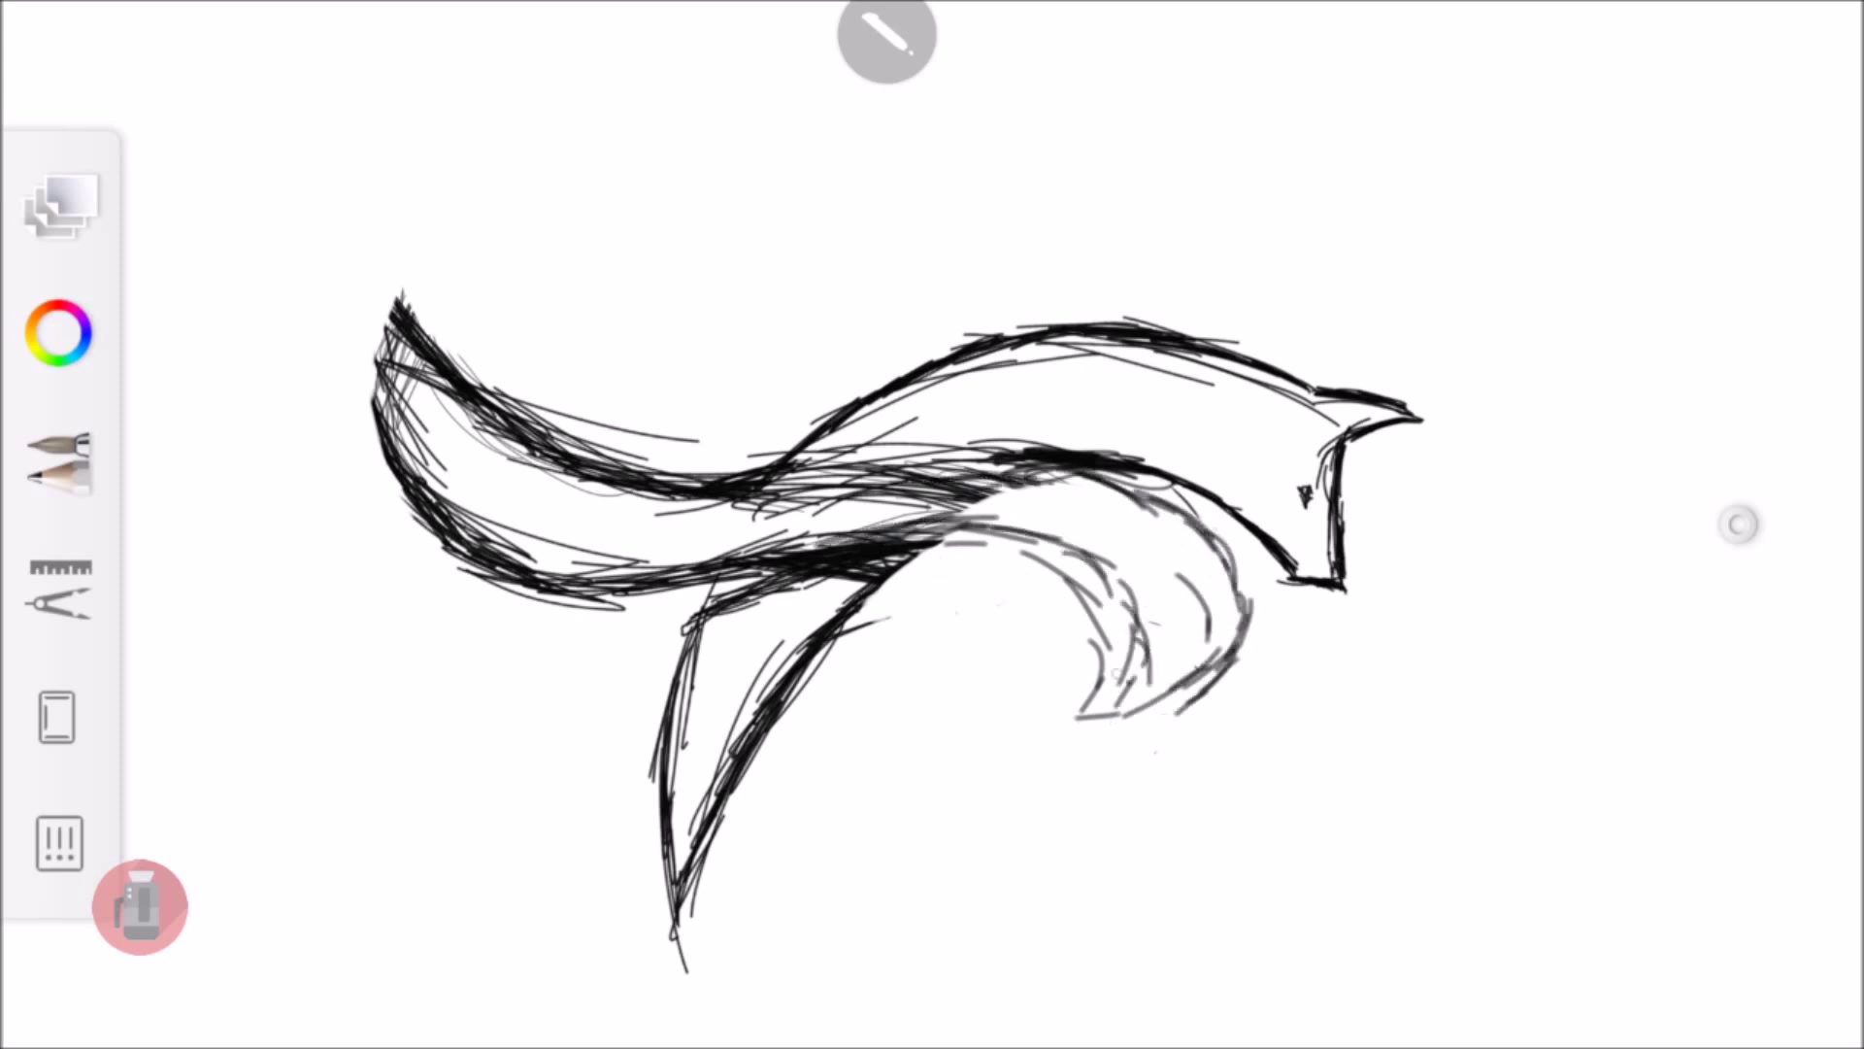
pyautogui.moveTo(1173, 519); pyautogui.dragTo(1251, 631)
pyautogui.moveTo(986, 534)
pyautogui.mouseDown()
pyautogui.moveTo(1145, 612)
pyautogui.moveTo(1153, 714)
pyautogui.mouseUp()
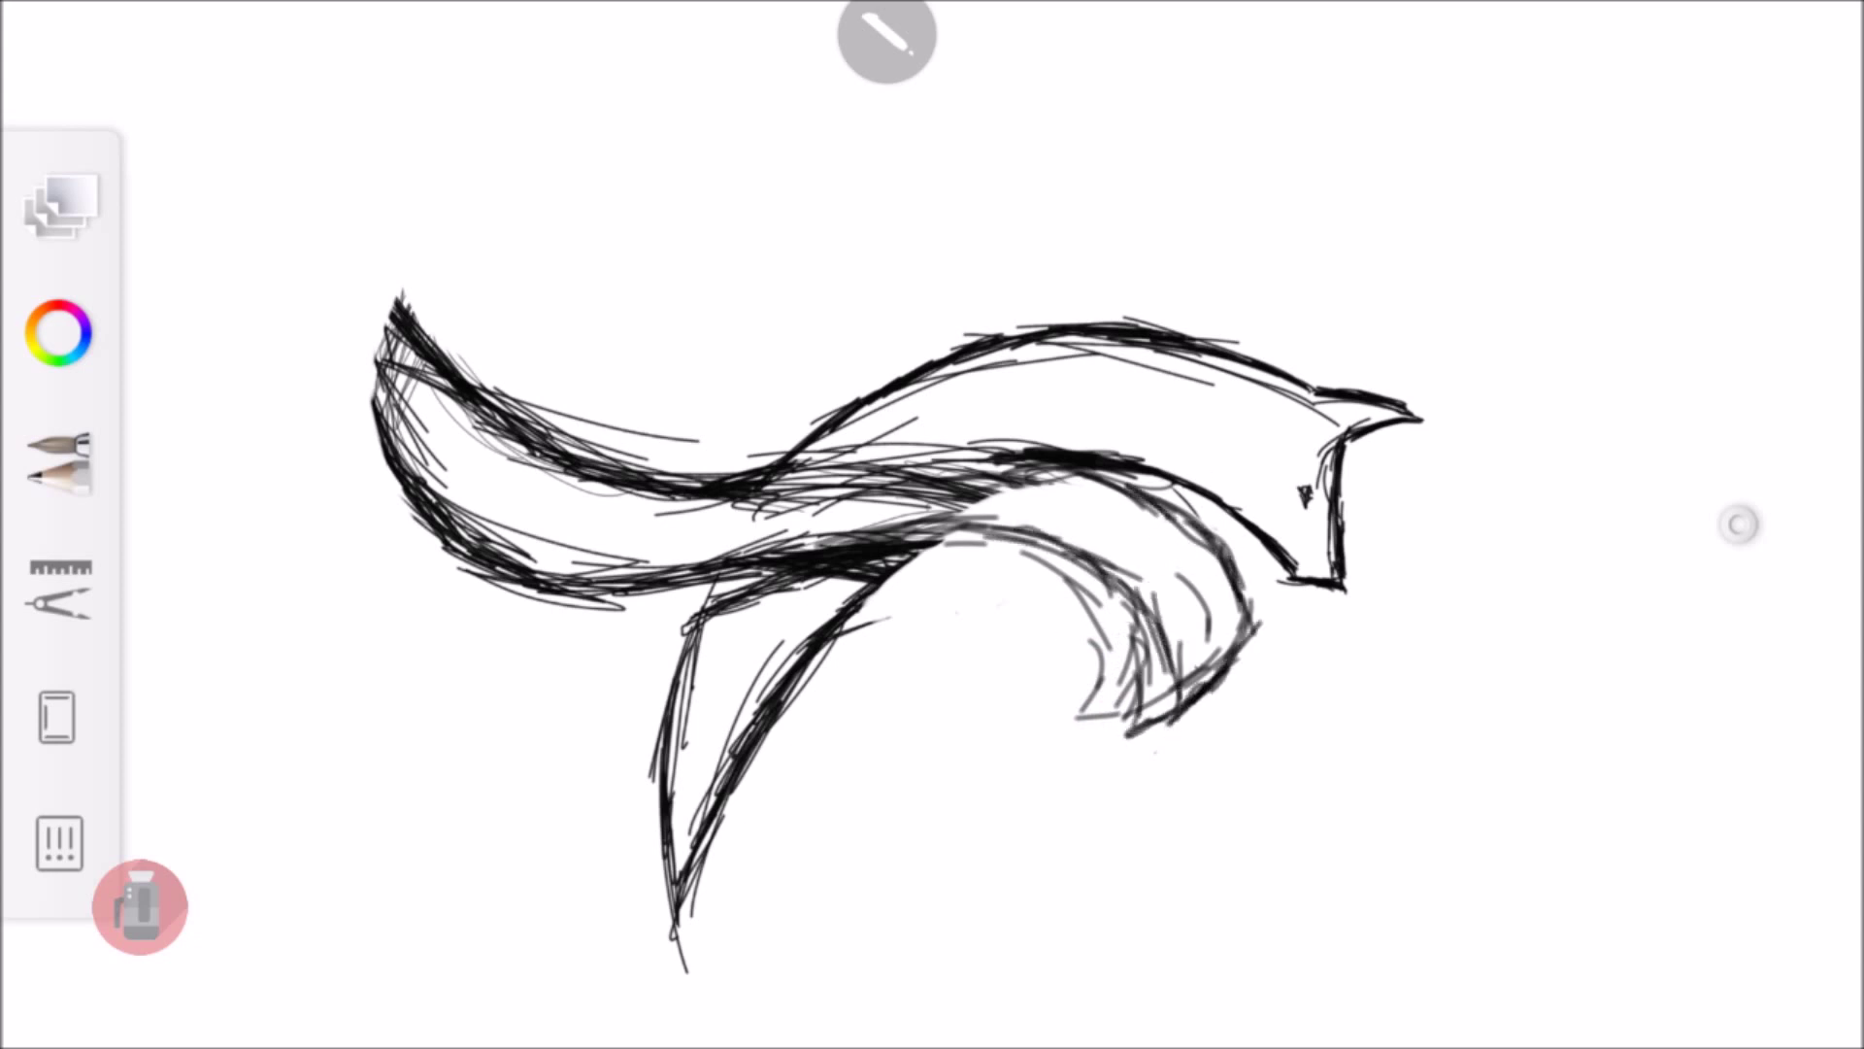
pyautogui.moveTo(927, 482); pyautogui.dragTo(680, 486)
pyautogui.moveTo(403, 316); pyautogui.dragTo(386, 452)
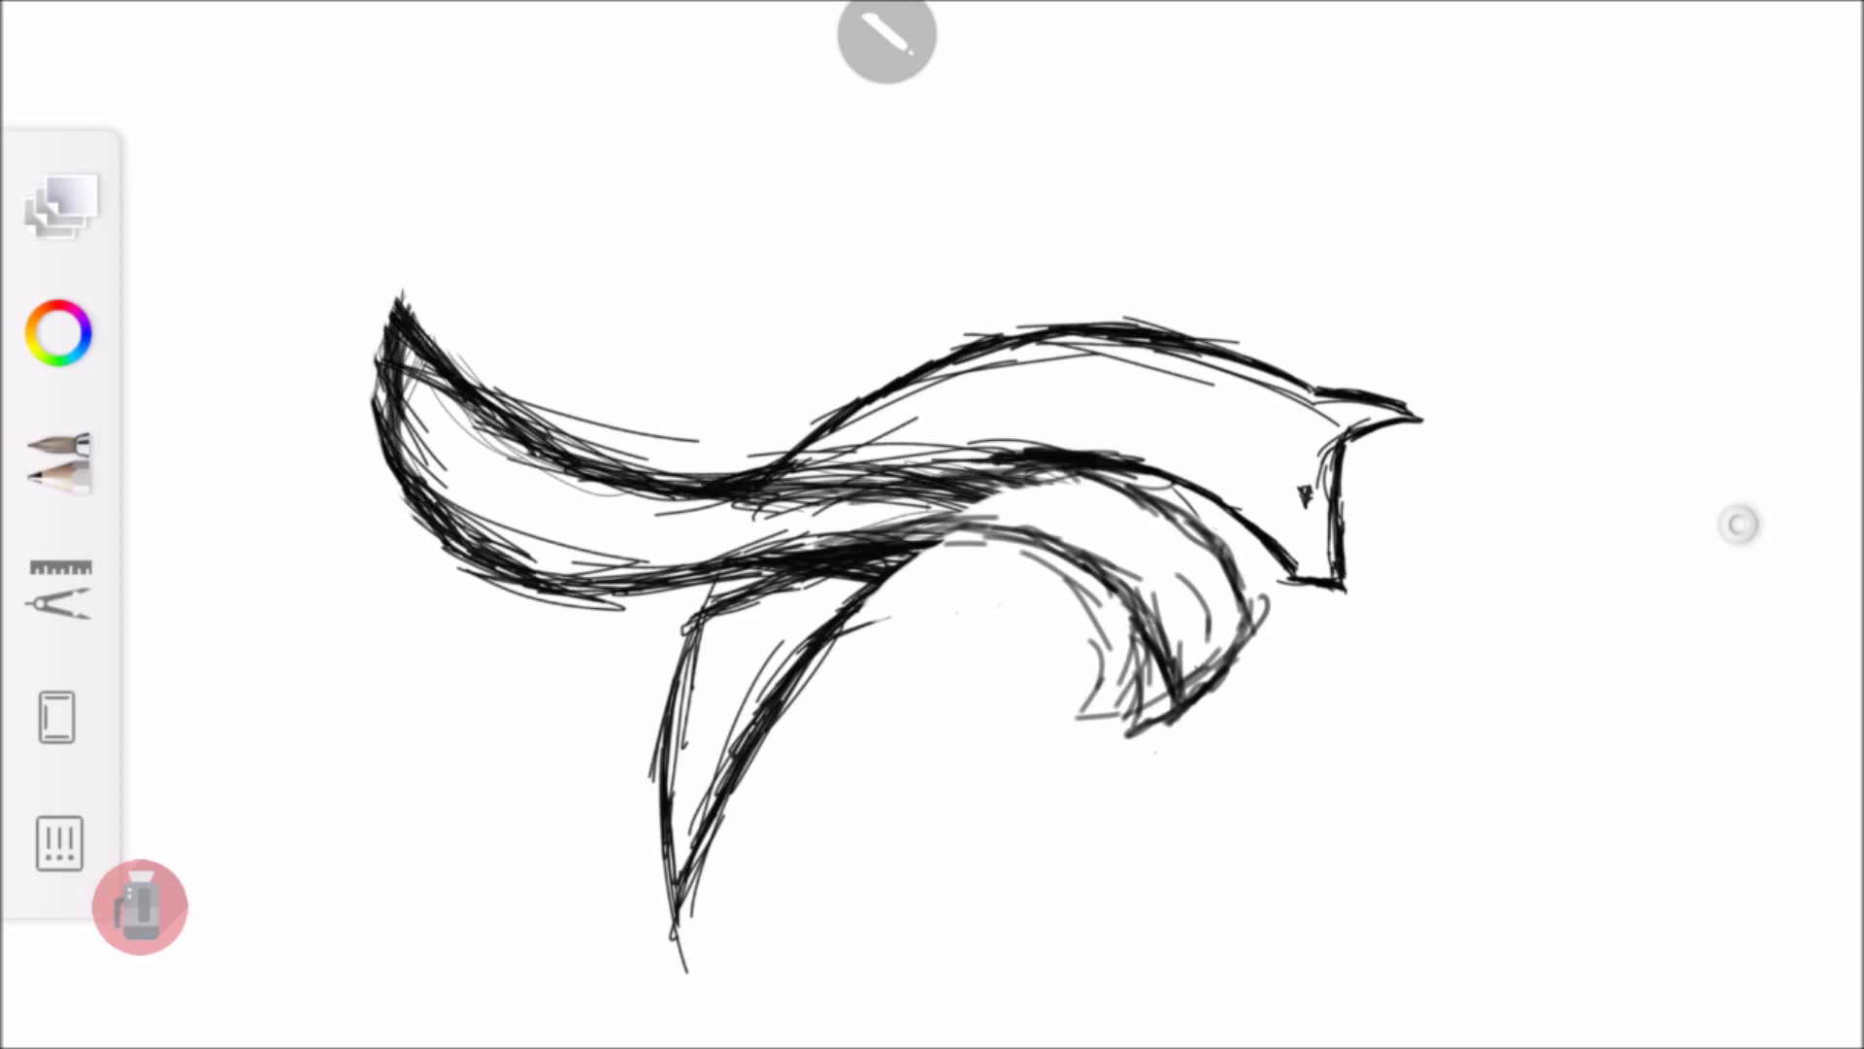
# Fade Layer 1 to 36% opacity and add a new empty layer above it
pyautogui.click(886, 38)
pyautogui.click(60, 204)
pyautogui.click(1228, 104)
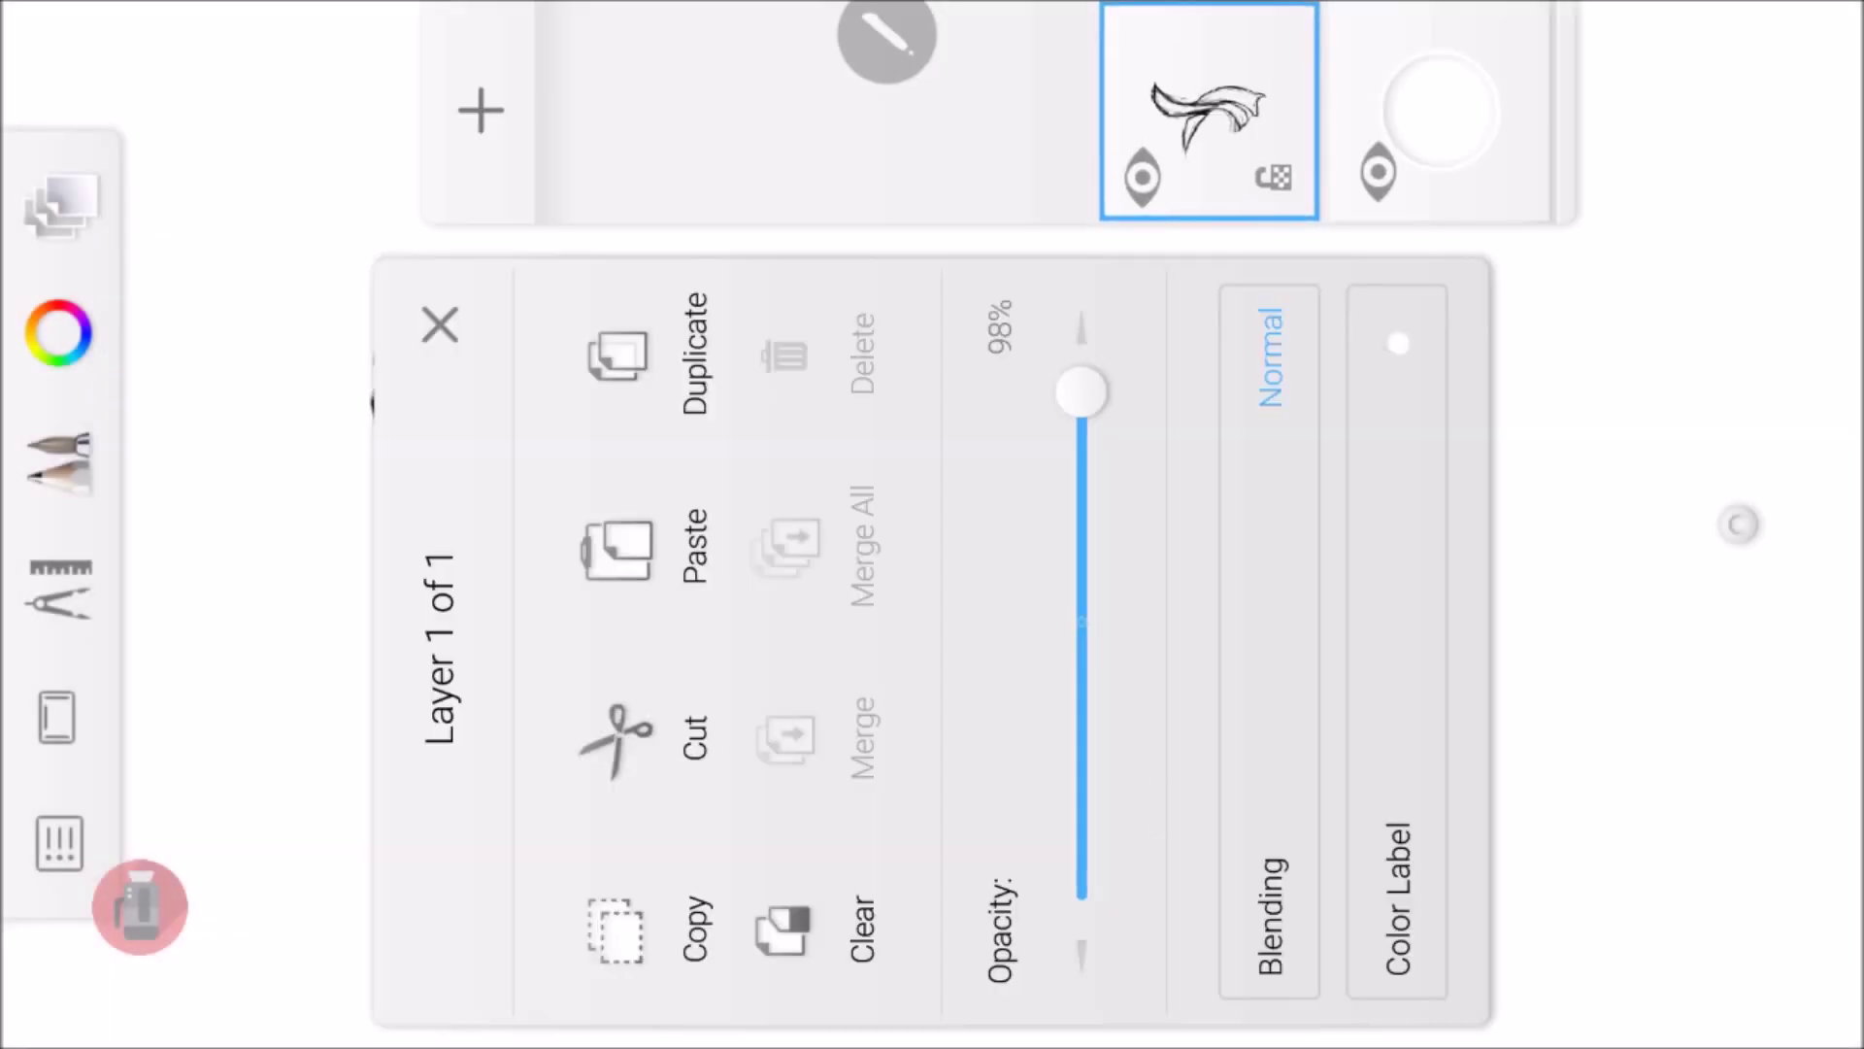
pyautogui.moveTo(1074, 384); pyautogui.dragTo(1074, 689)
pyautogui.click(311, 477)
pyautogui.click(61, 204)
pyautogui.click(1272, 177)
pyautogui.click(1209, 107)
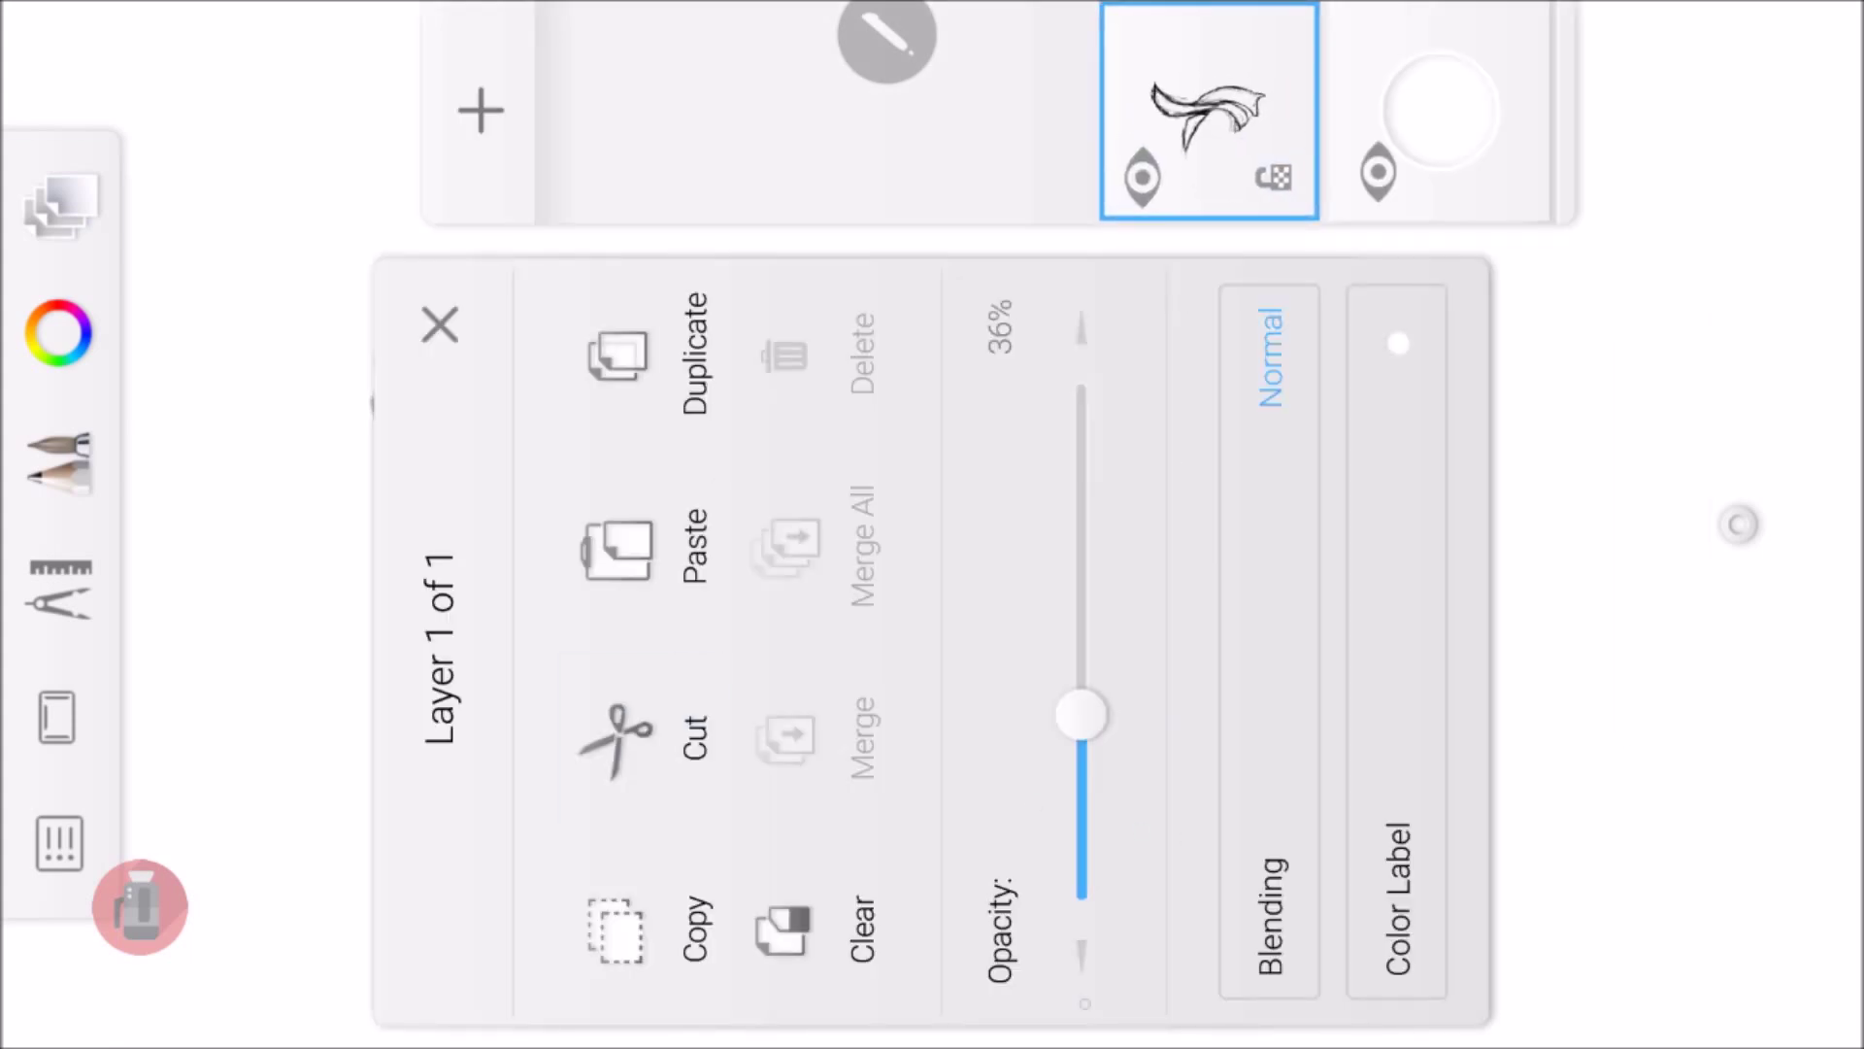
pyautogui.click(481, 110)
pyautogui.click(60, 204)
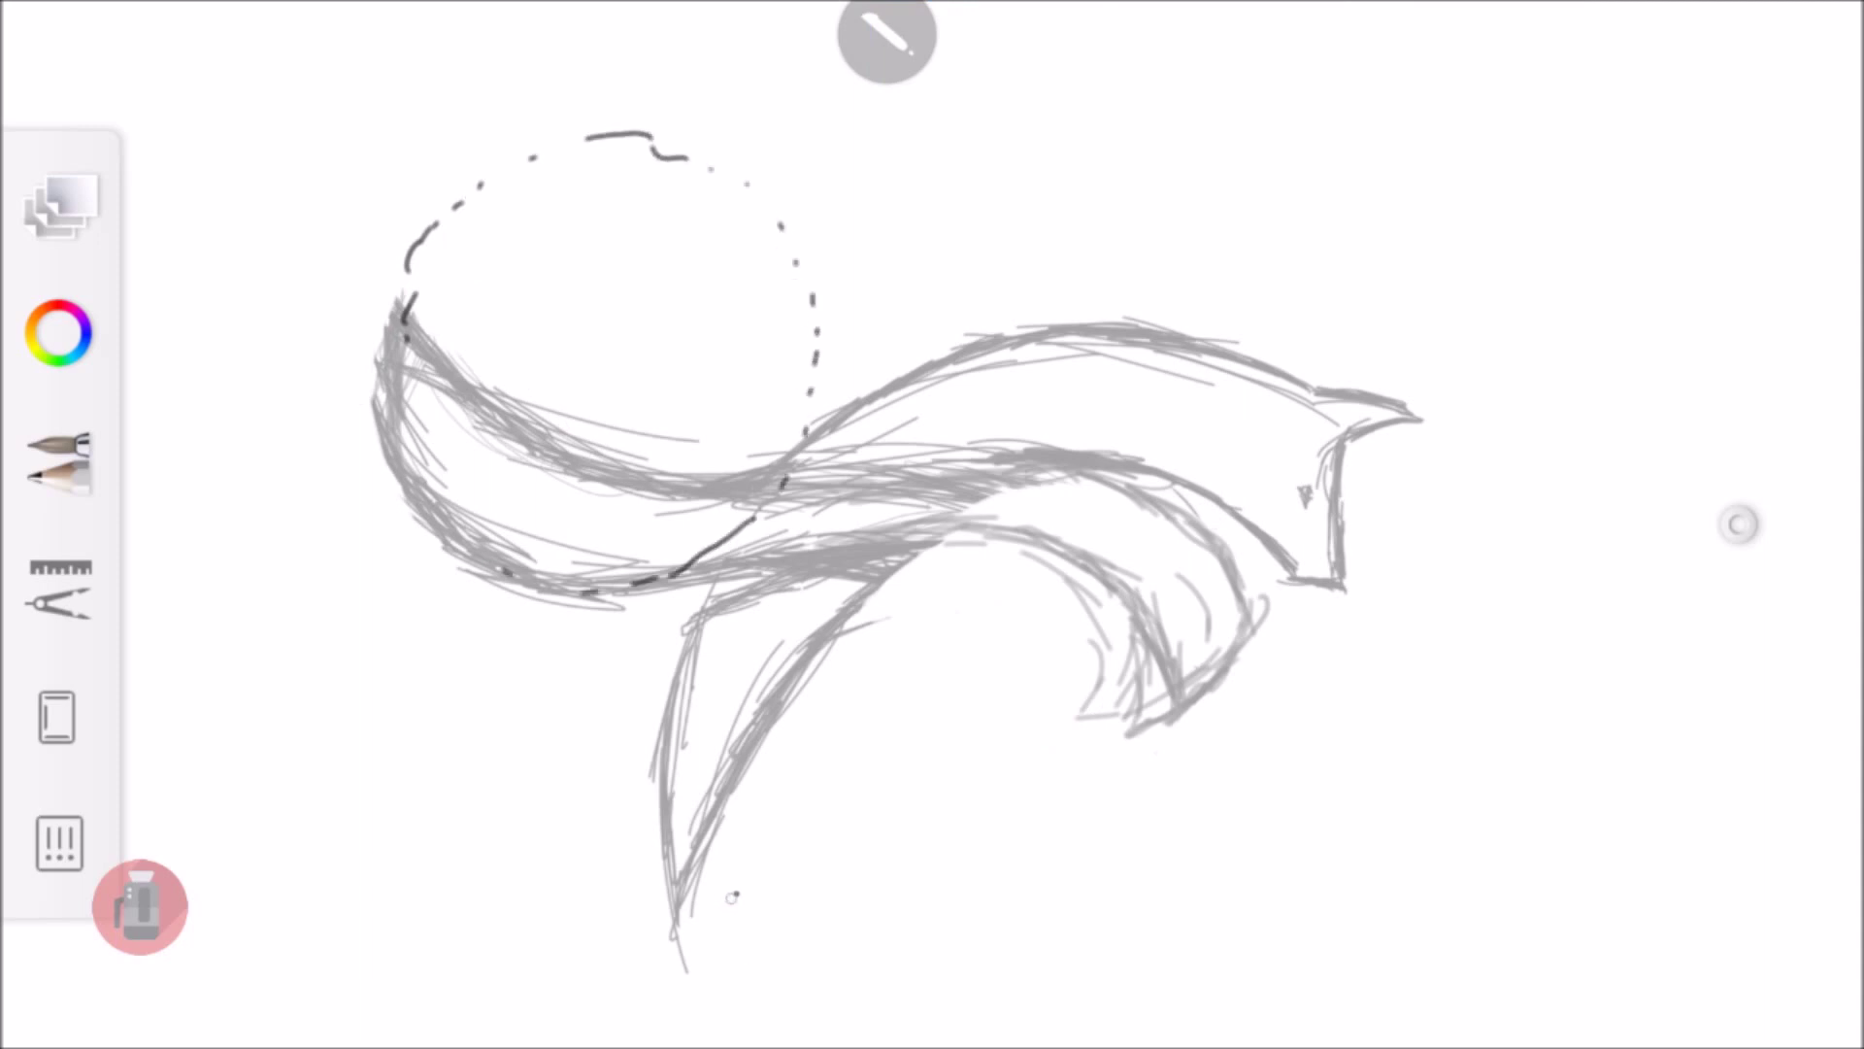
# Undo the dashed circle strokes and the last dark stroke
pyautogui.click(912, 799)
pyautogui.click(1799, 981)
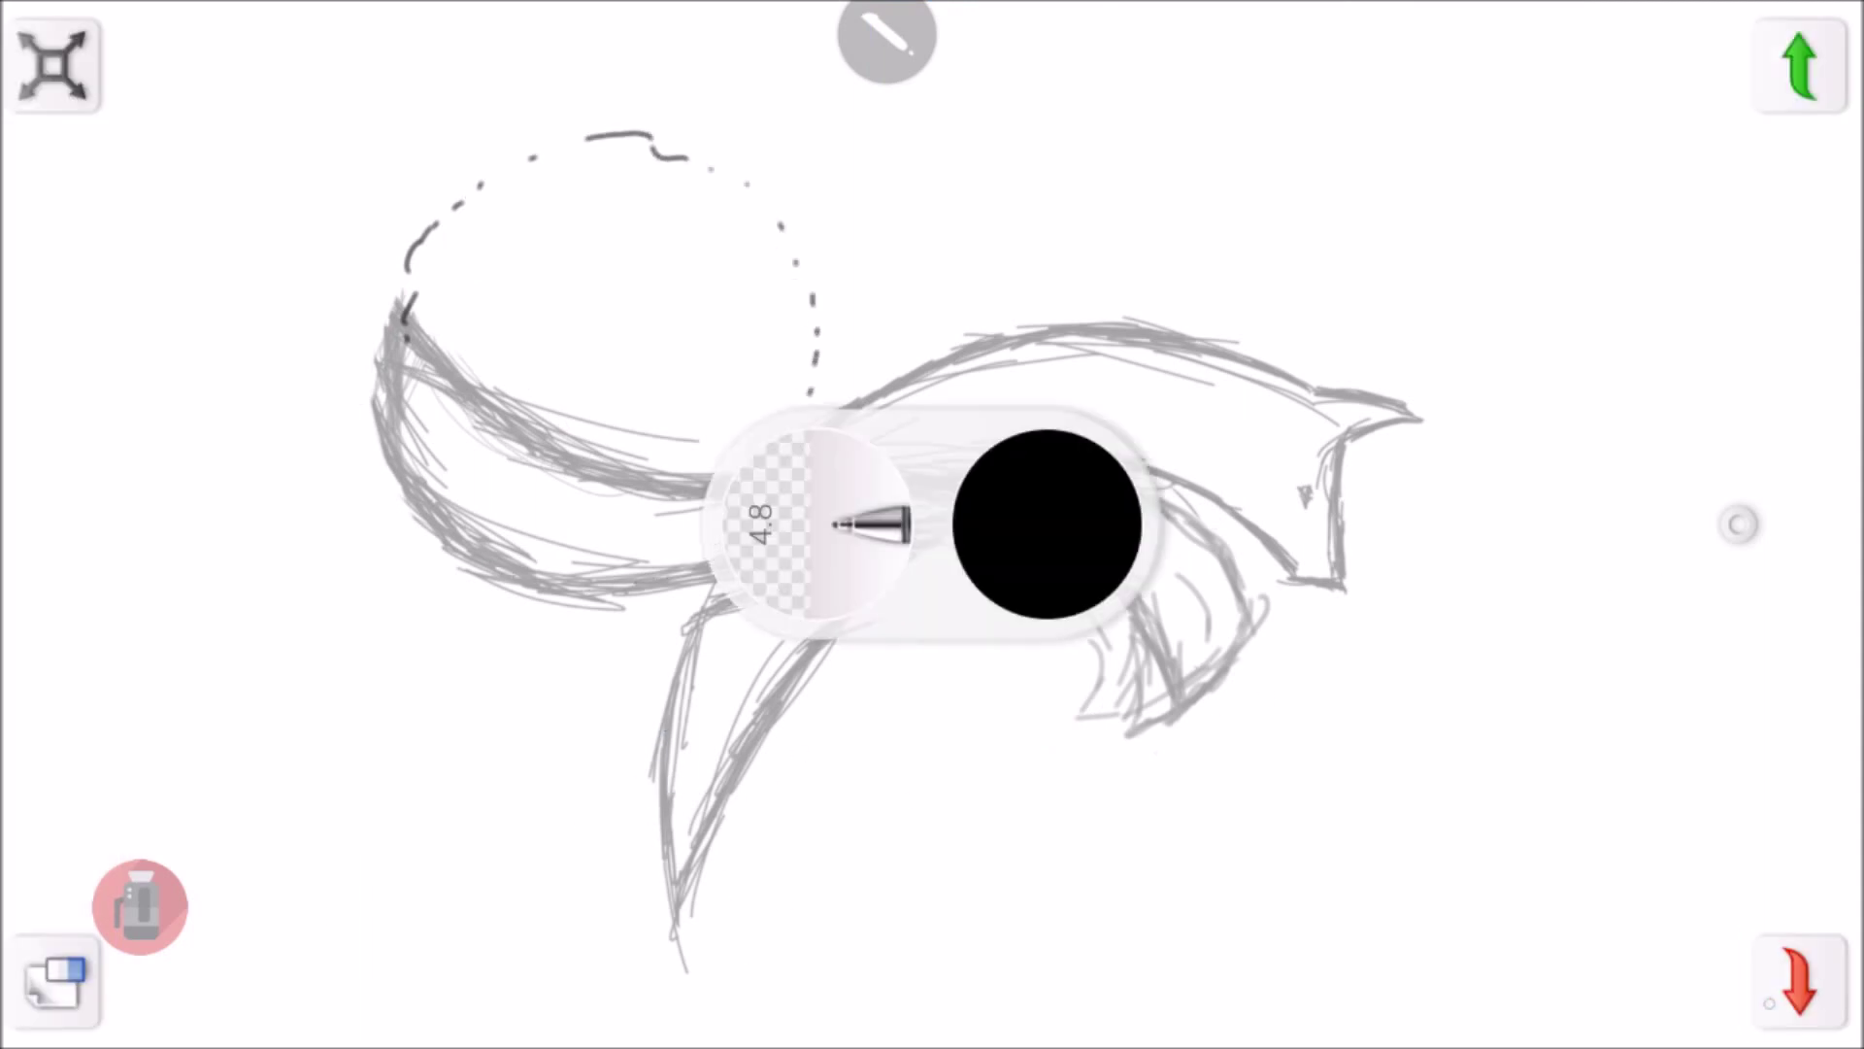
pyautogui.click(1799, 981)
pyautogui.click(54, 63)
pyautogui.click(60, 204)
# Scale the sketch down toward the canvas centre and add another empty layer
pyautogui.click(58, 588)
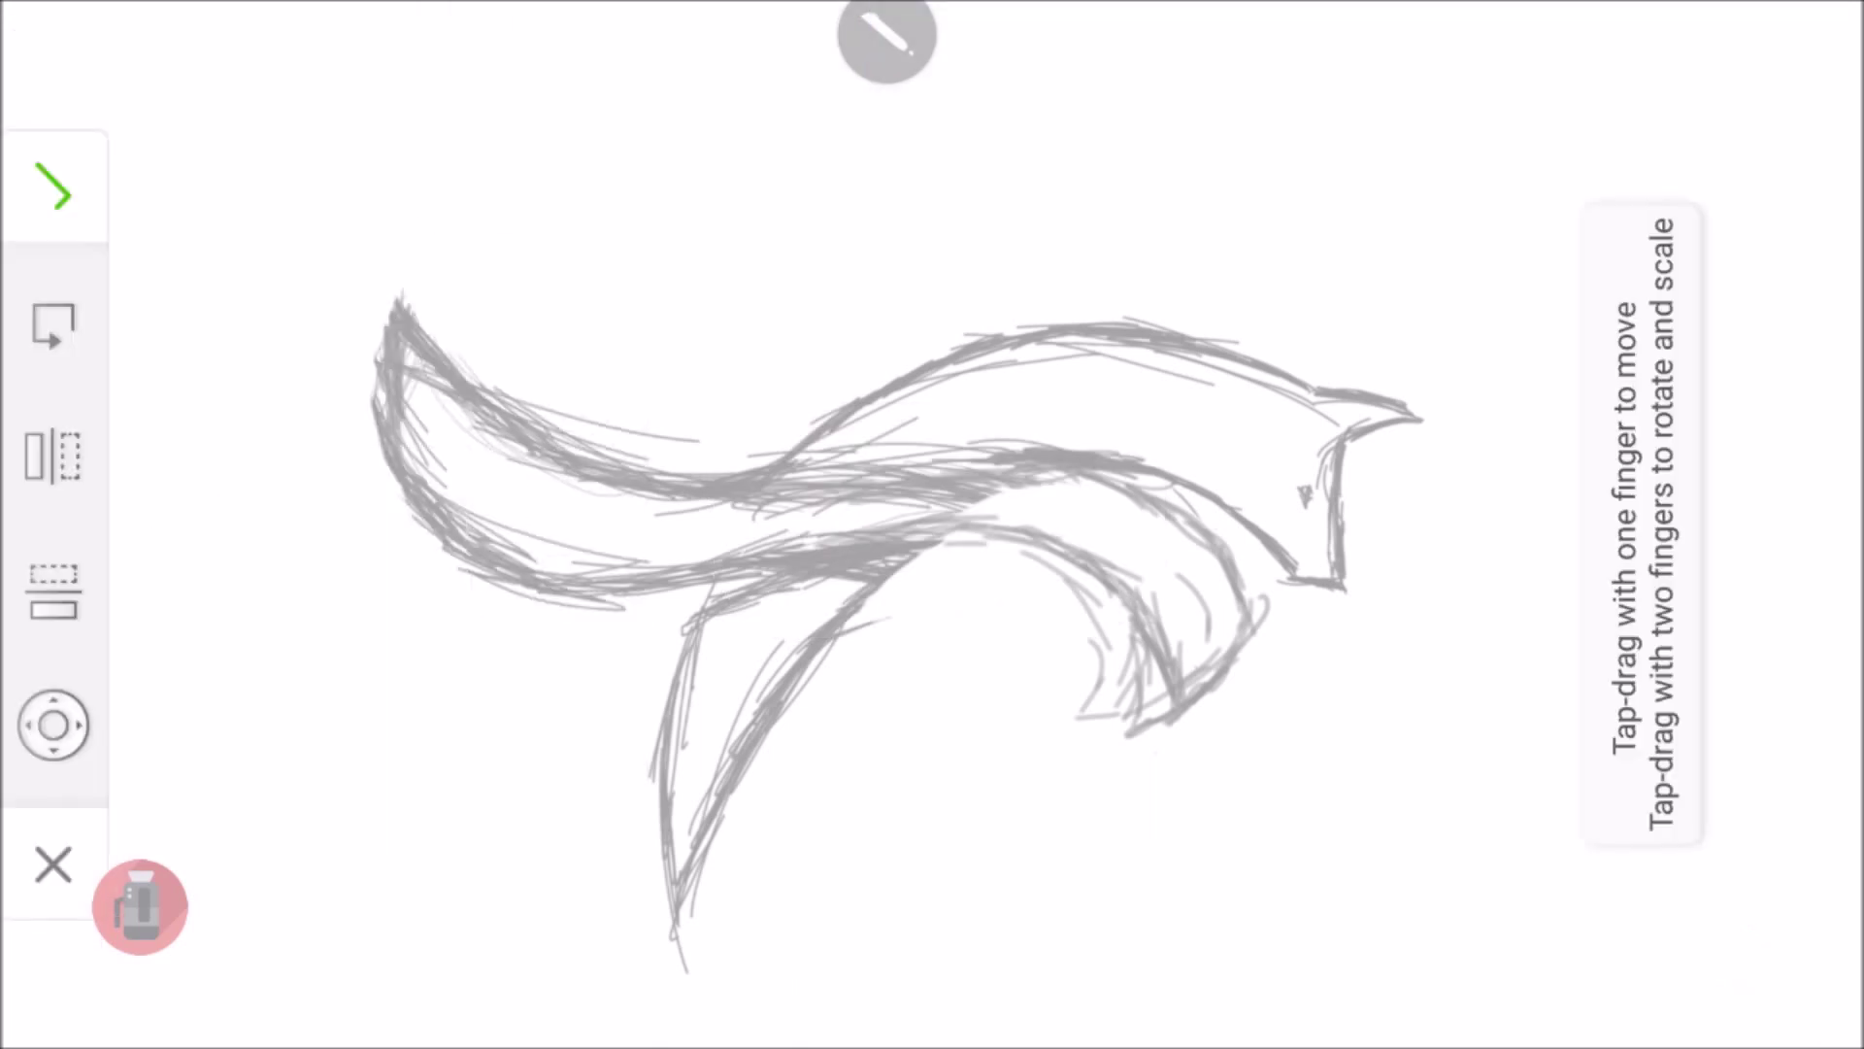
pyautogui.moveTo(1345, 588); pyautogui.dragTo(1204, 534)
pyautogui.click(53, 189)
pyautogui.click(483, 108)
pyautogui.click(61, 204)
# Draw a dotted guide circle above the left tip and a spiral curve inside the lower loop
pyautogui.scroll(5, 825, 379)
pyautogui.moveTo(406, 340); pyautogui.dragTo(881, 288)
pyautogui.moveTo(602, 206); pyautogui.dragTo(922, 504)
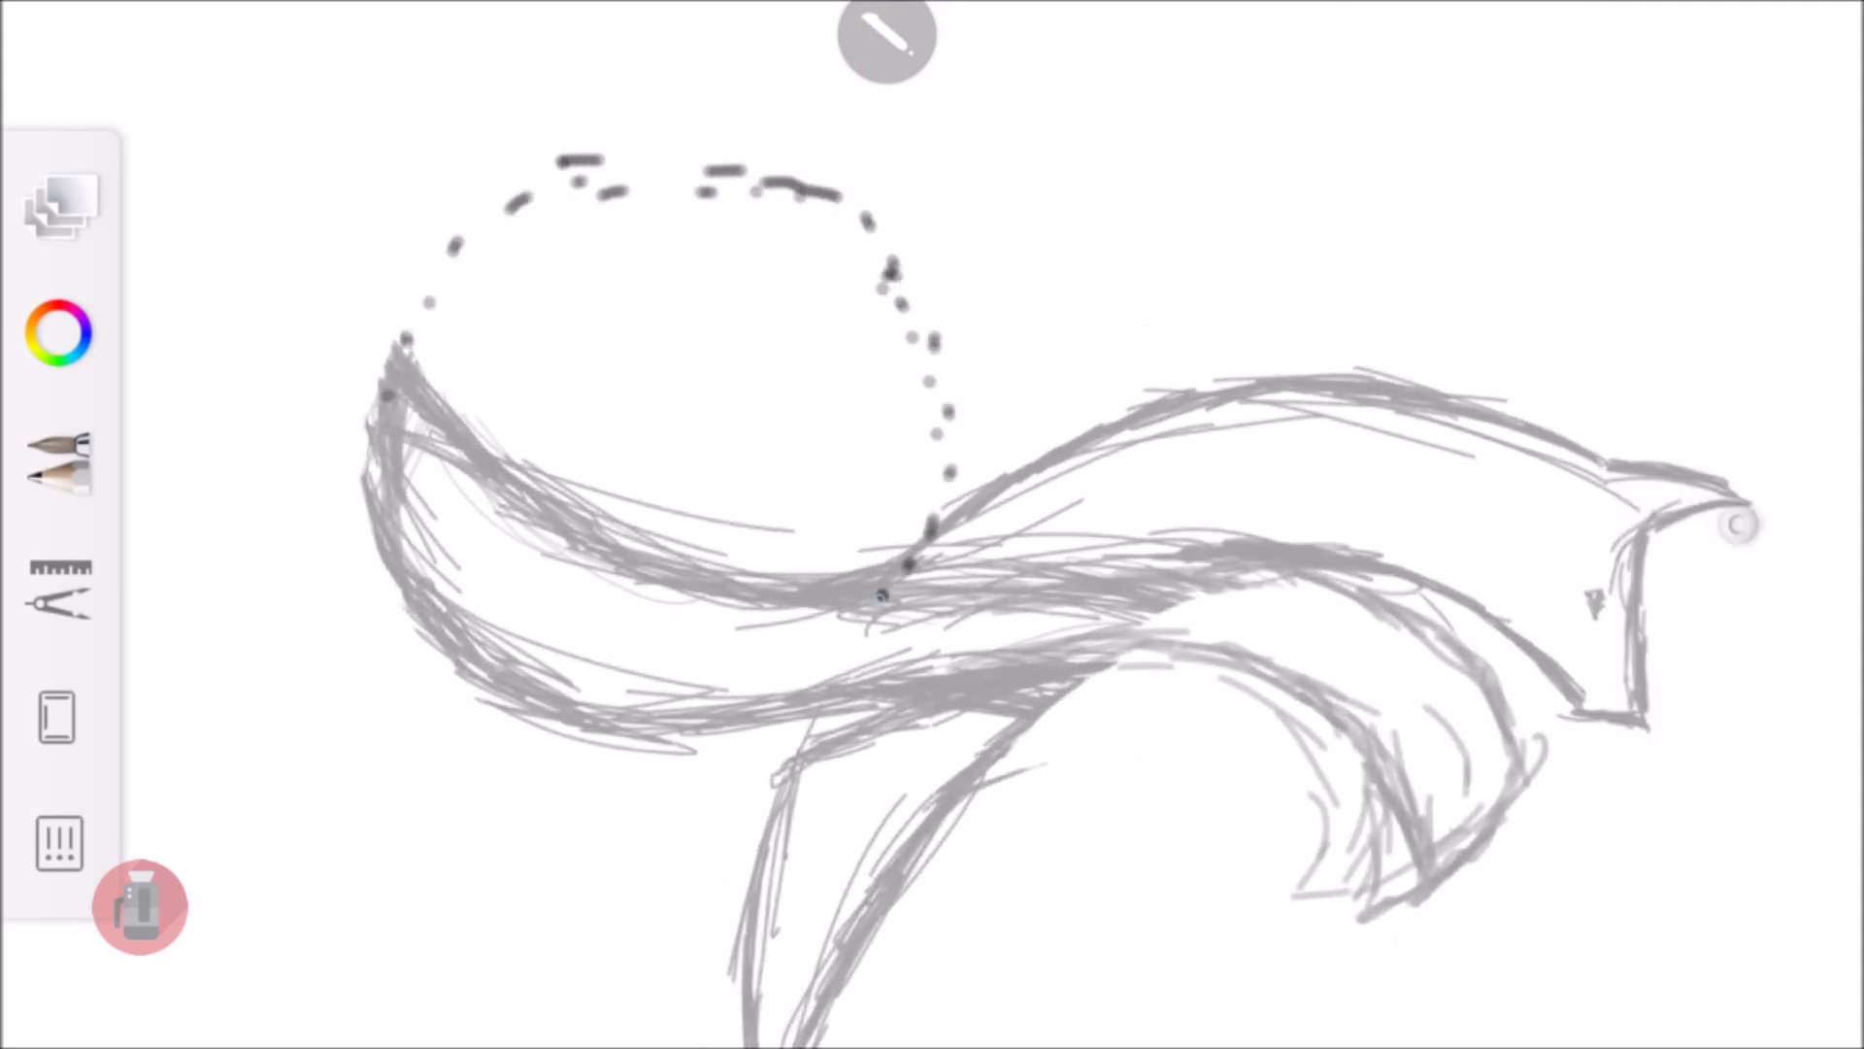
pyautogui.scroll(-3, 1738, 524)
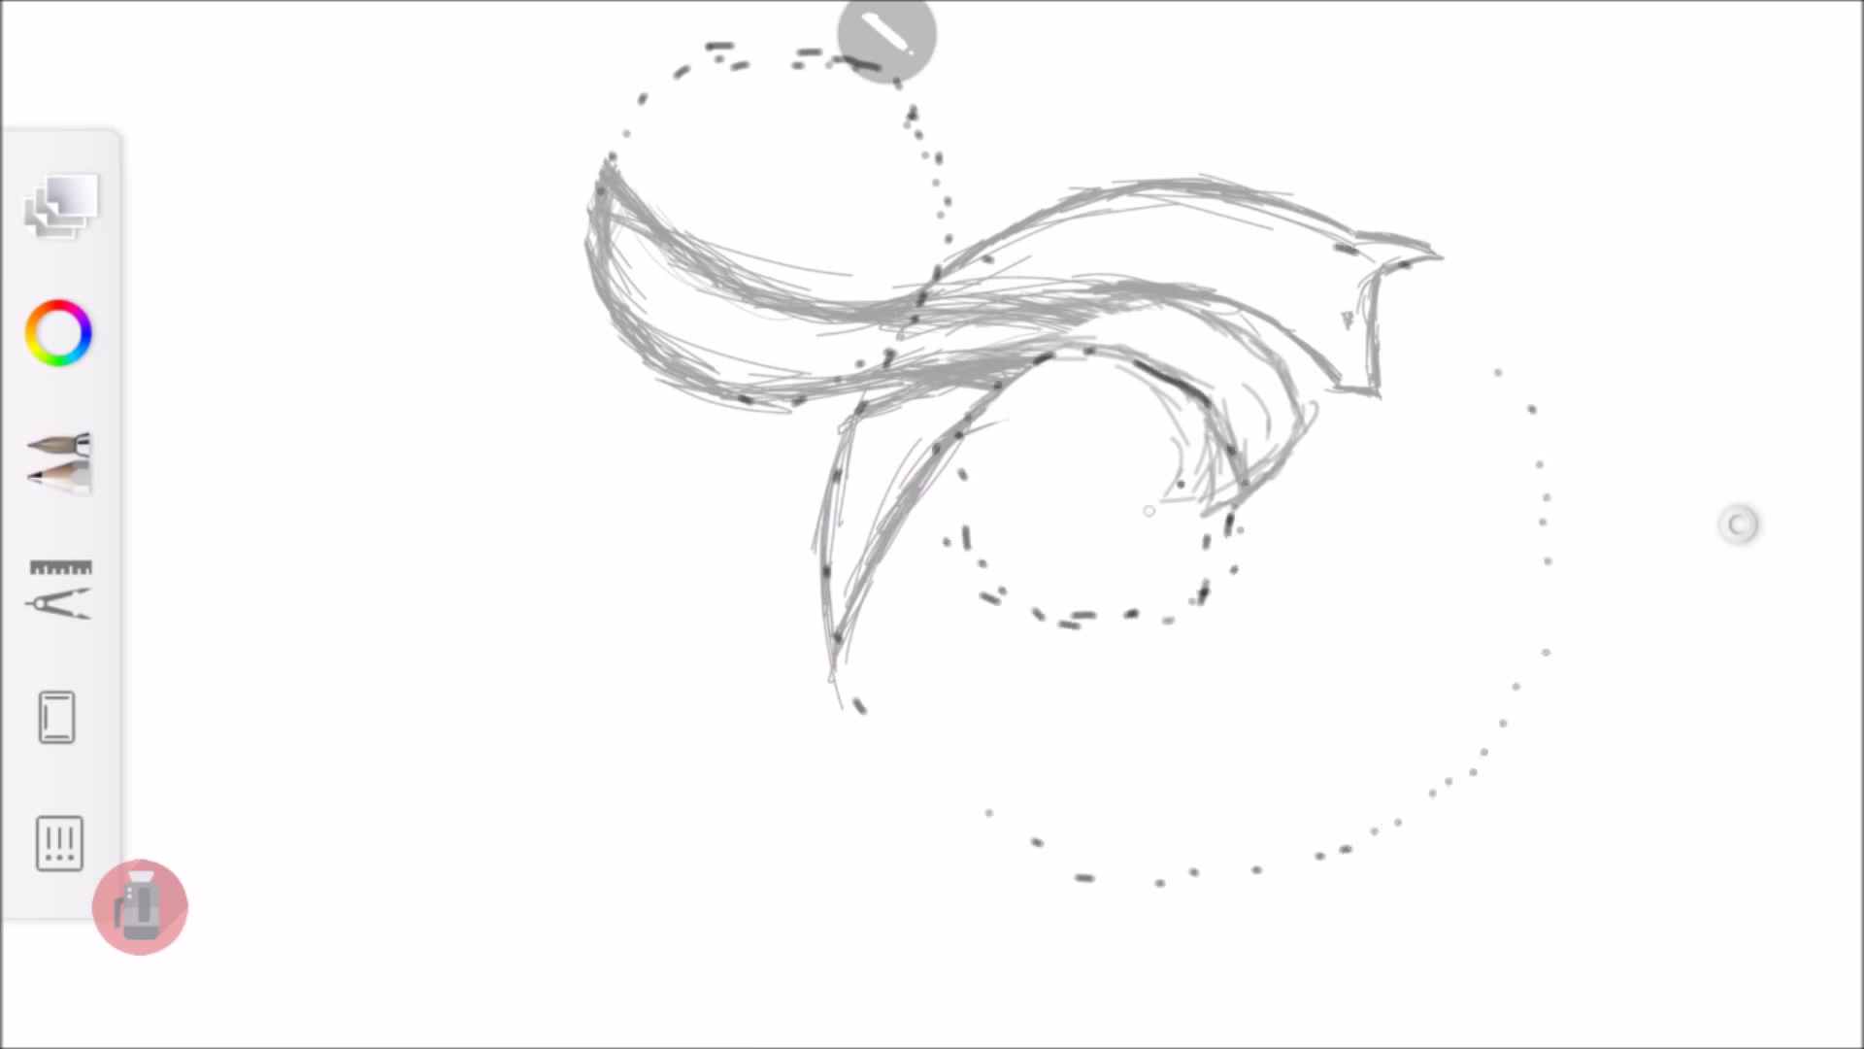
pyautogui.moveTo(1078, 534); pyautogui.dragTo(1281, 378)
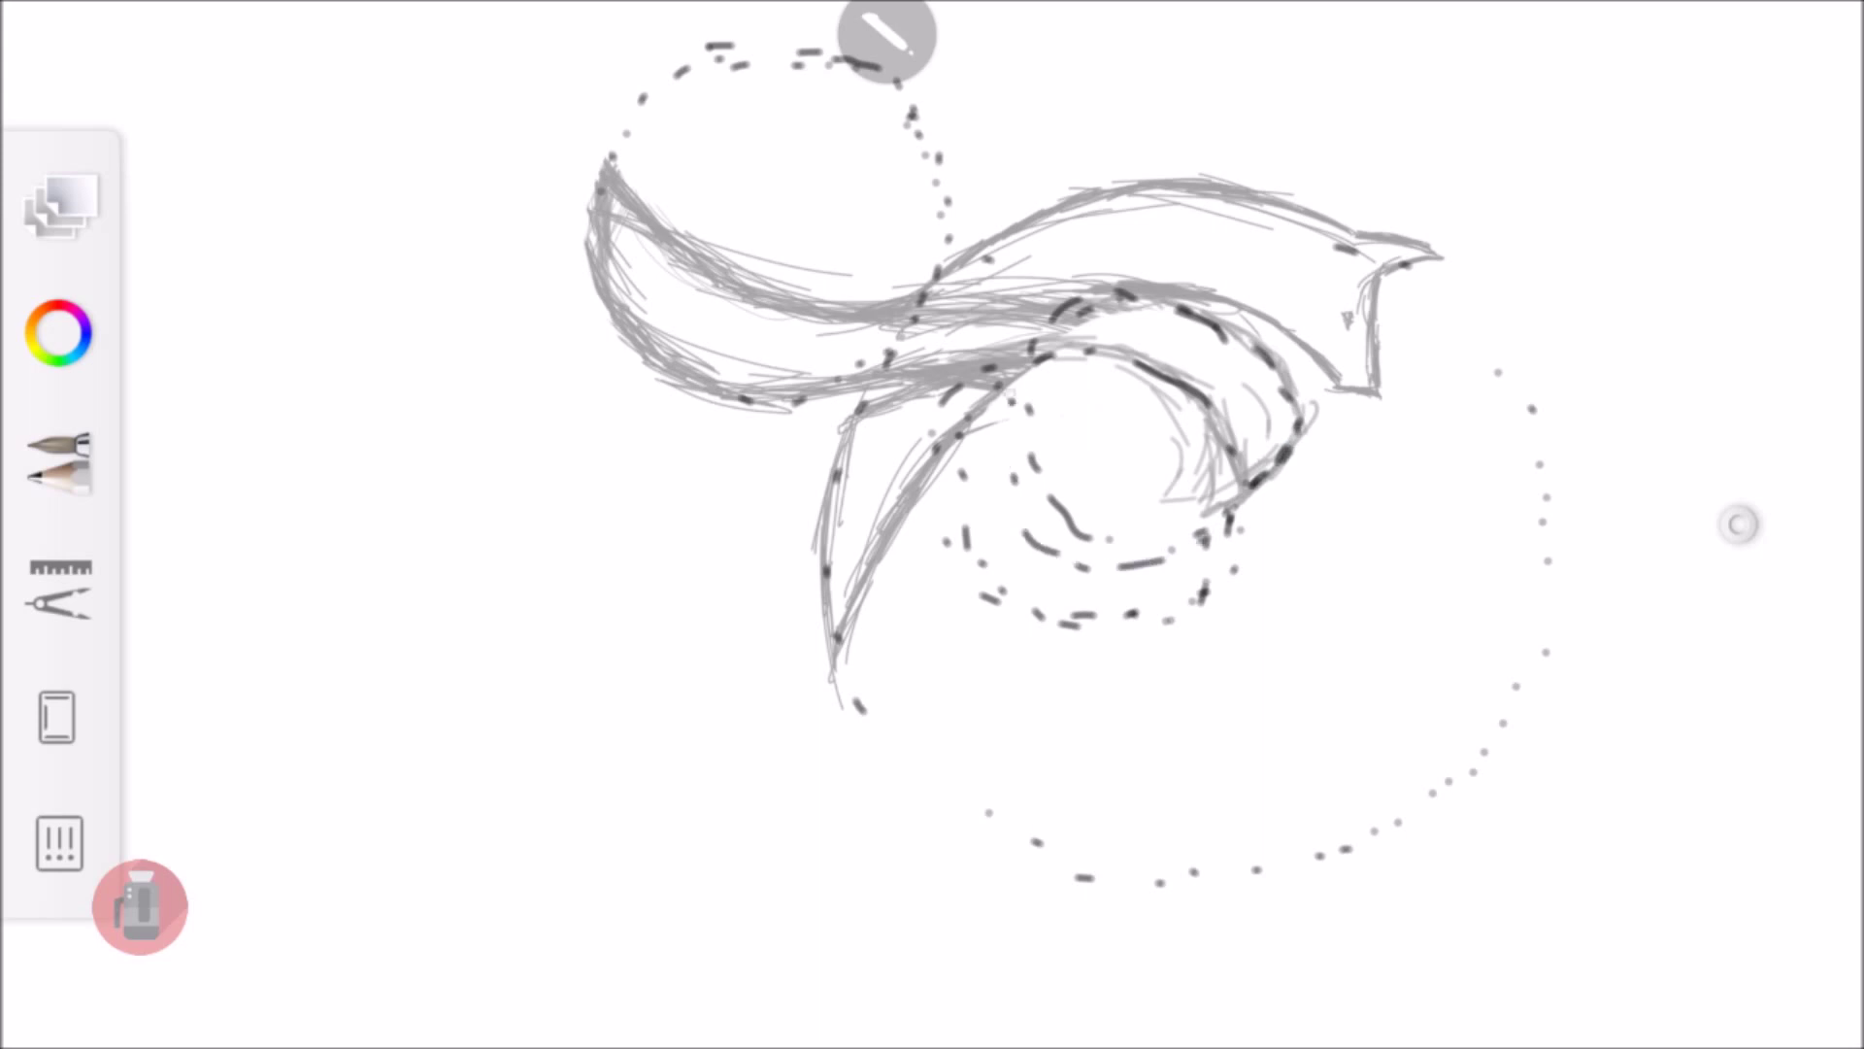
pyautogui.moveTo(990, 491); pyautogui.dragTo(1296, 389)
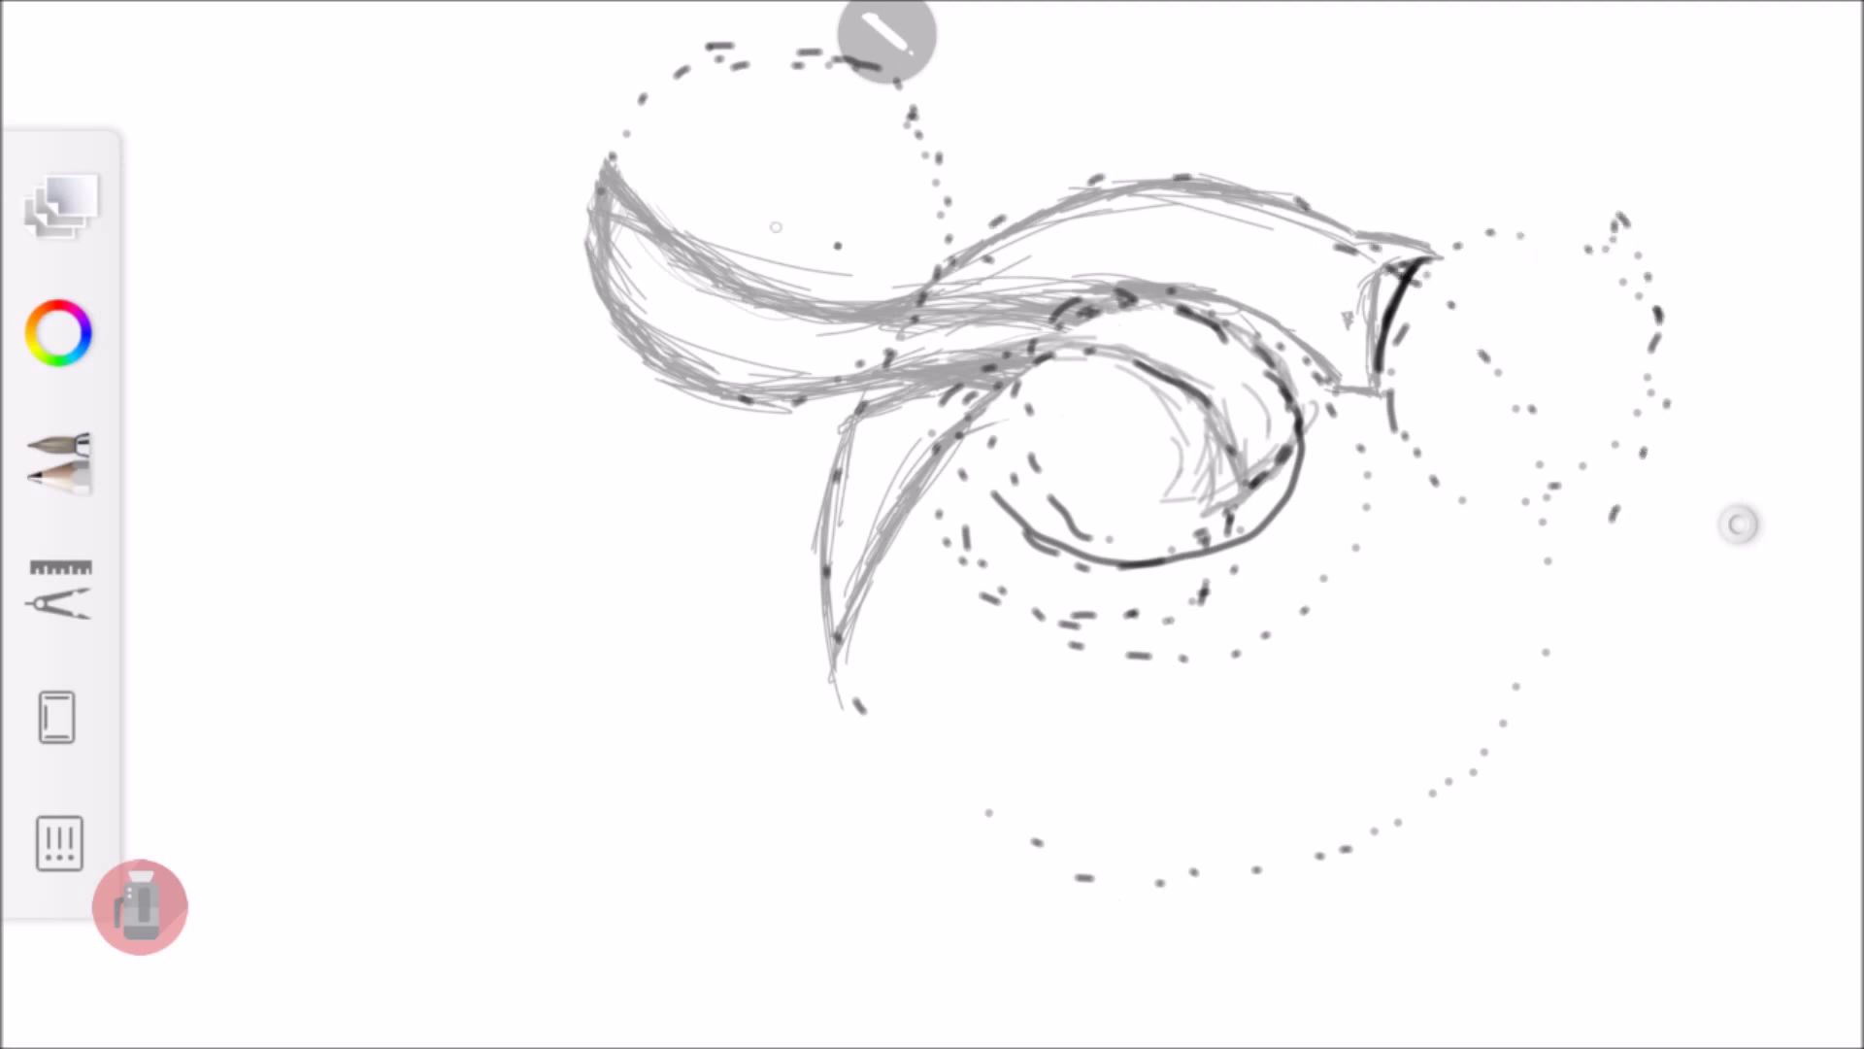
pyautogui.scroll(4, 962, 505)
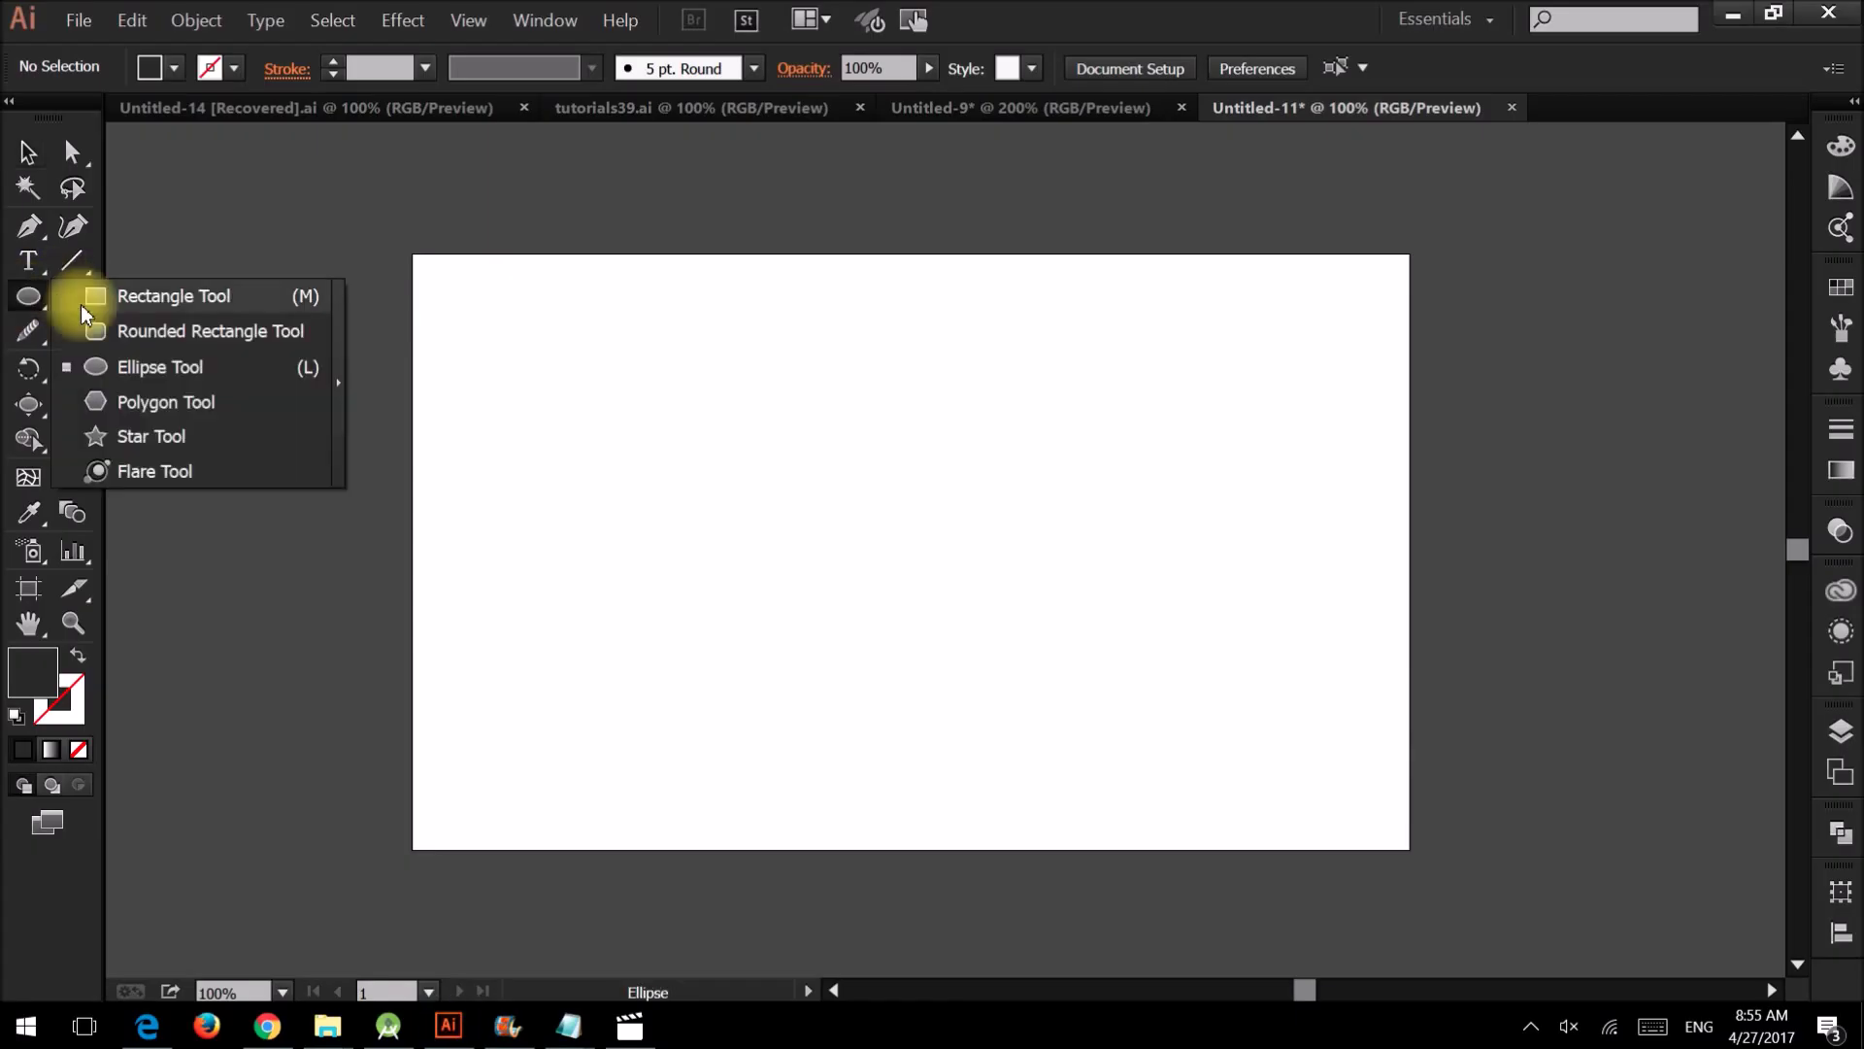
pyautogui.moveTo(38, 295); pyautogui.dragTo(191, 296)
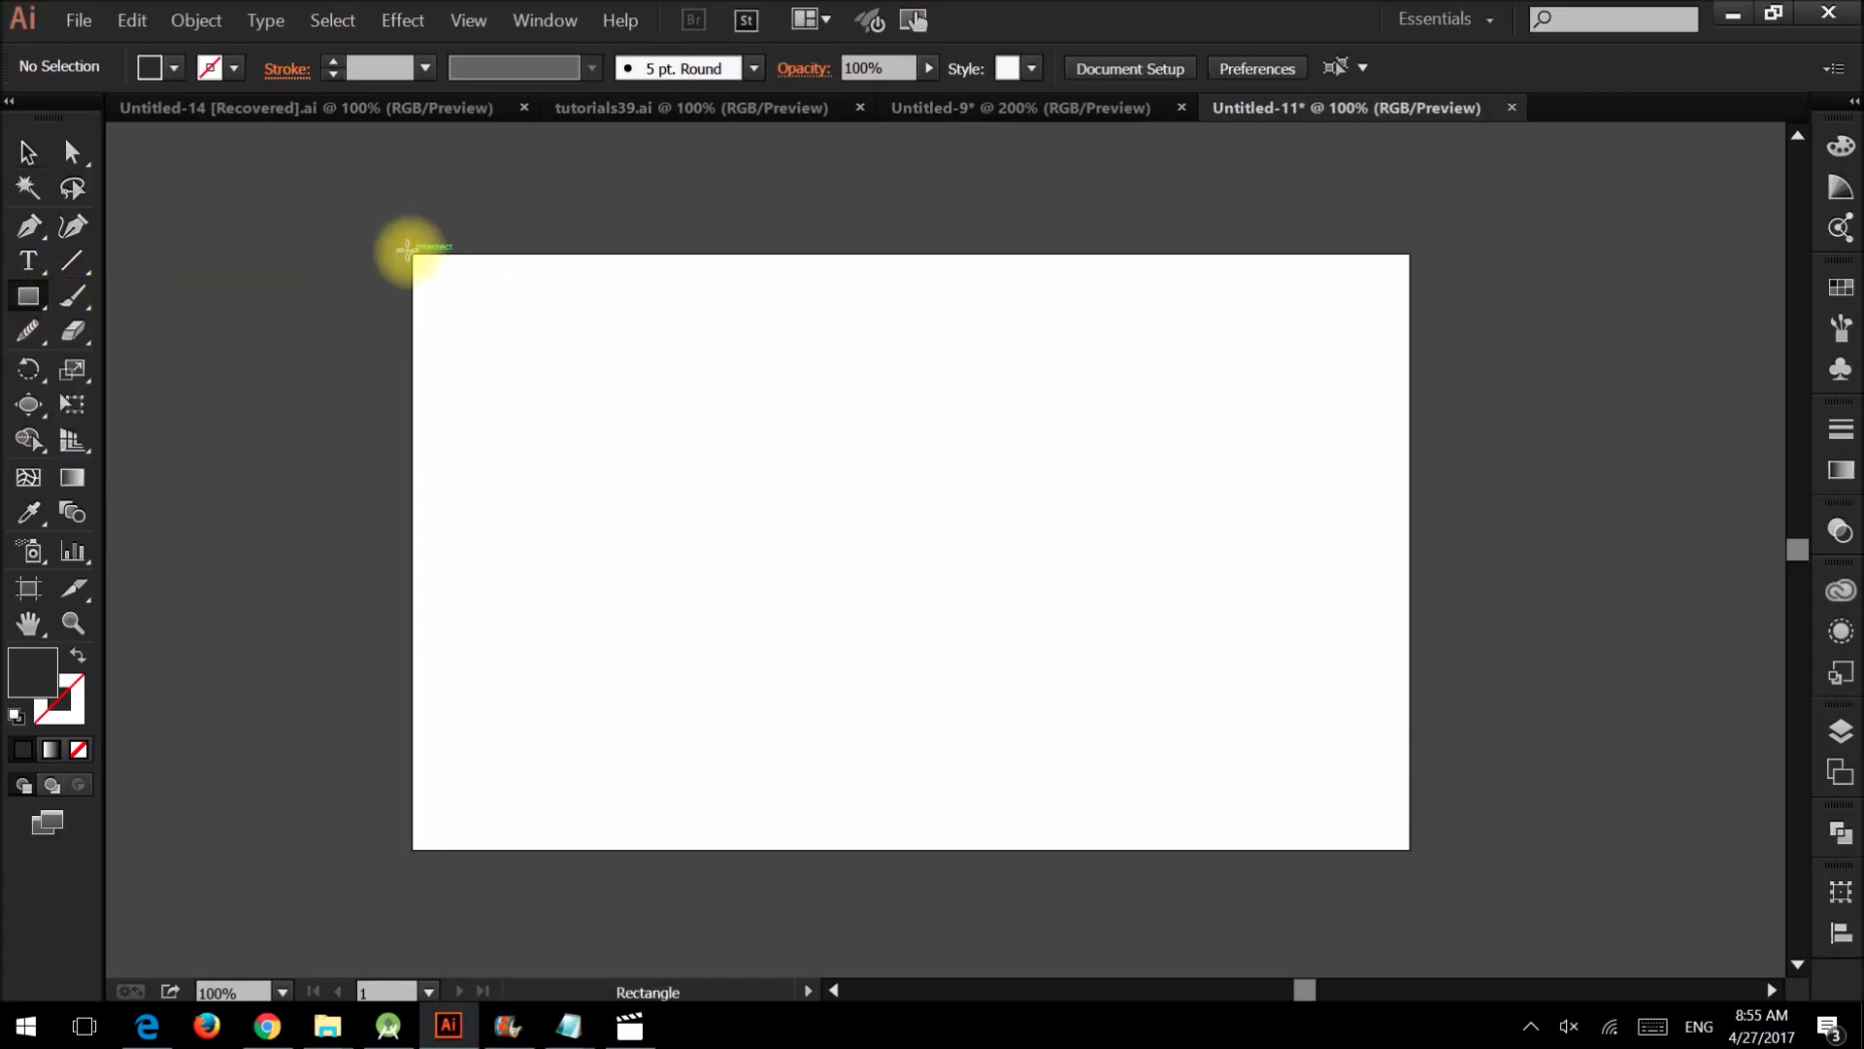
# Draw an artboard-size rectangle filled with dark grey #282828
pyautogui.moveTo(406, 249); pyautogui.dragTo(1408, 848)
pyautogui.press('i')
pyautogui.click(1527, 761)
pyautogui.click(173, 67)
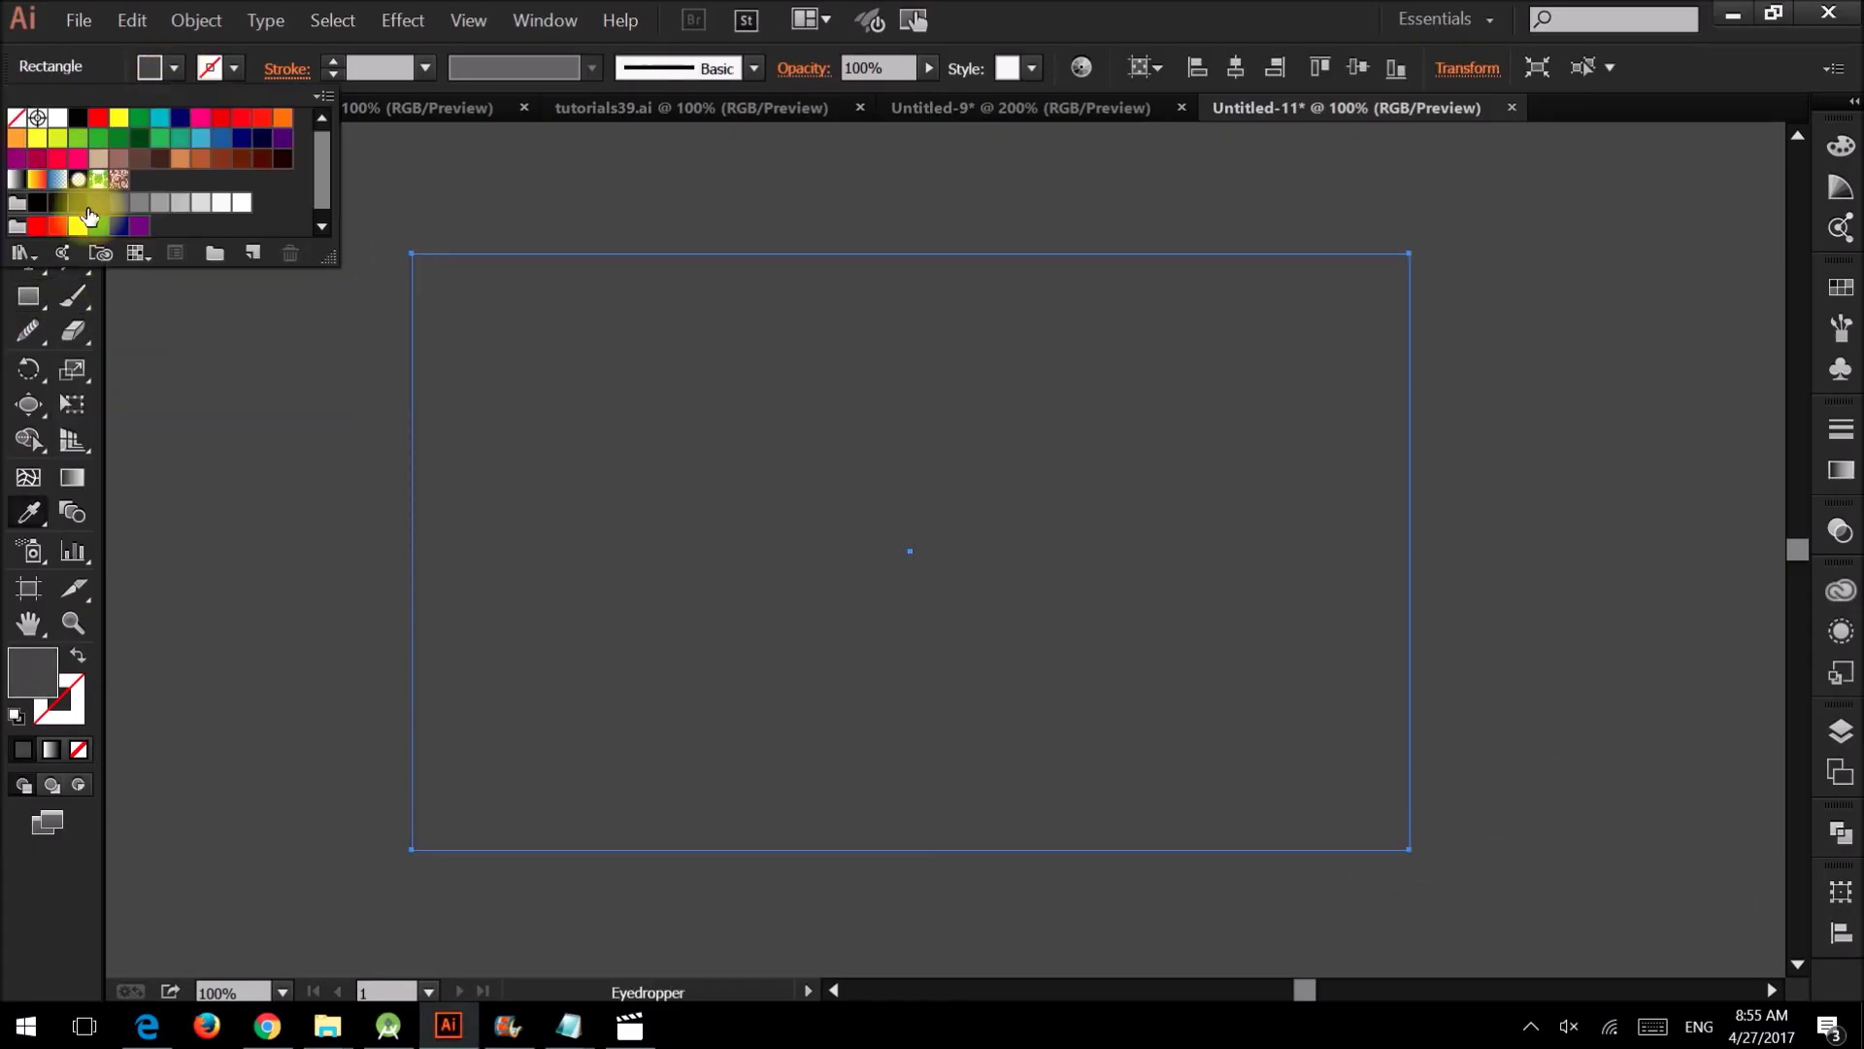
pyautogui.click(58, 202)
pyautogui.doubleClick(32, 670)
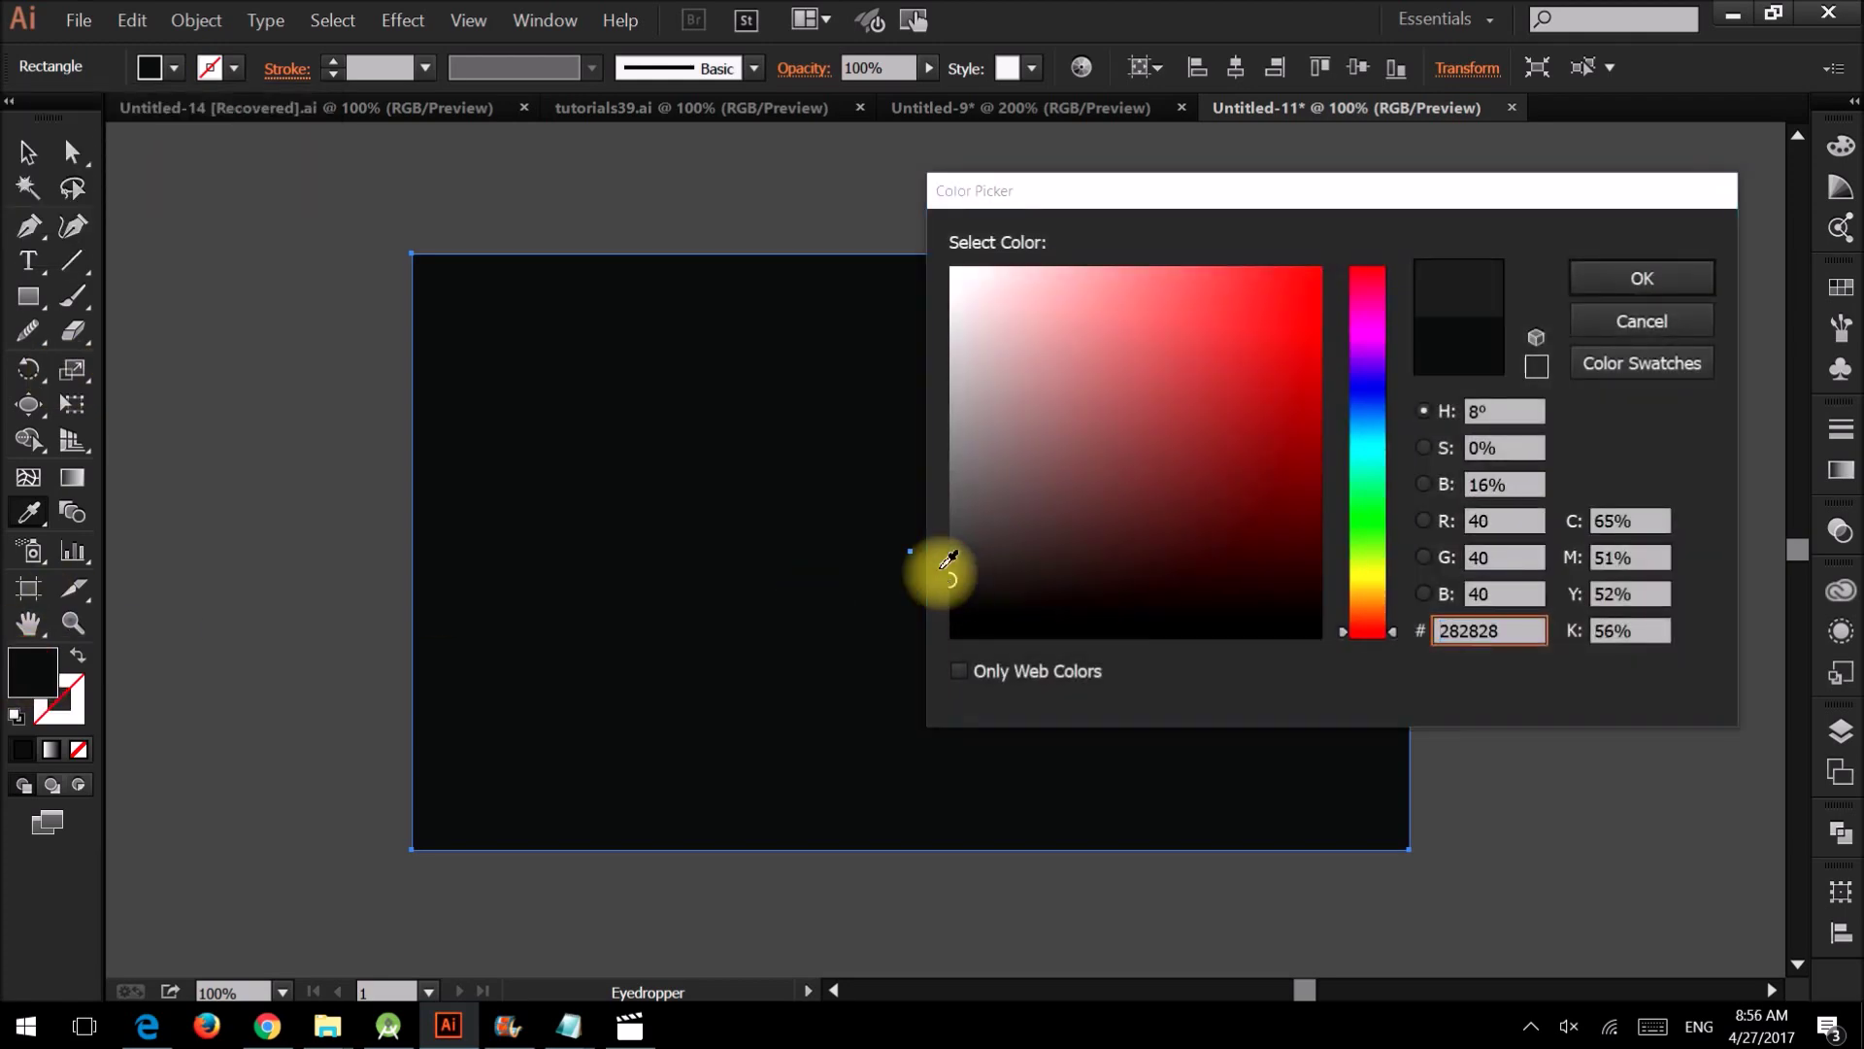
pyautogui.press('Return')
pyautogui.press('v')
pyautogui.click(196, 21)
pyautogui.click(544, 141)
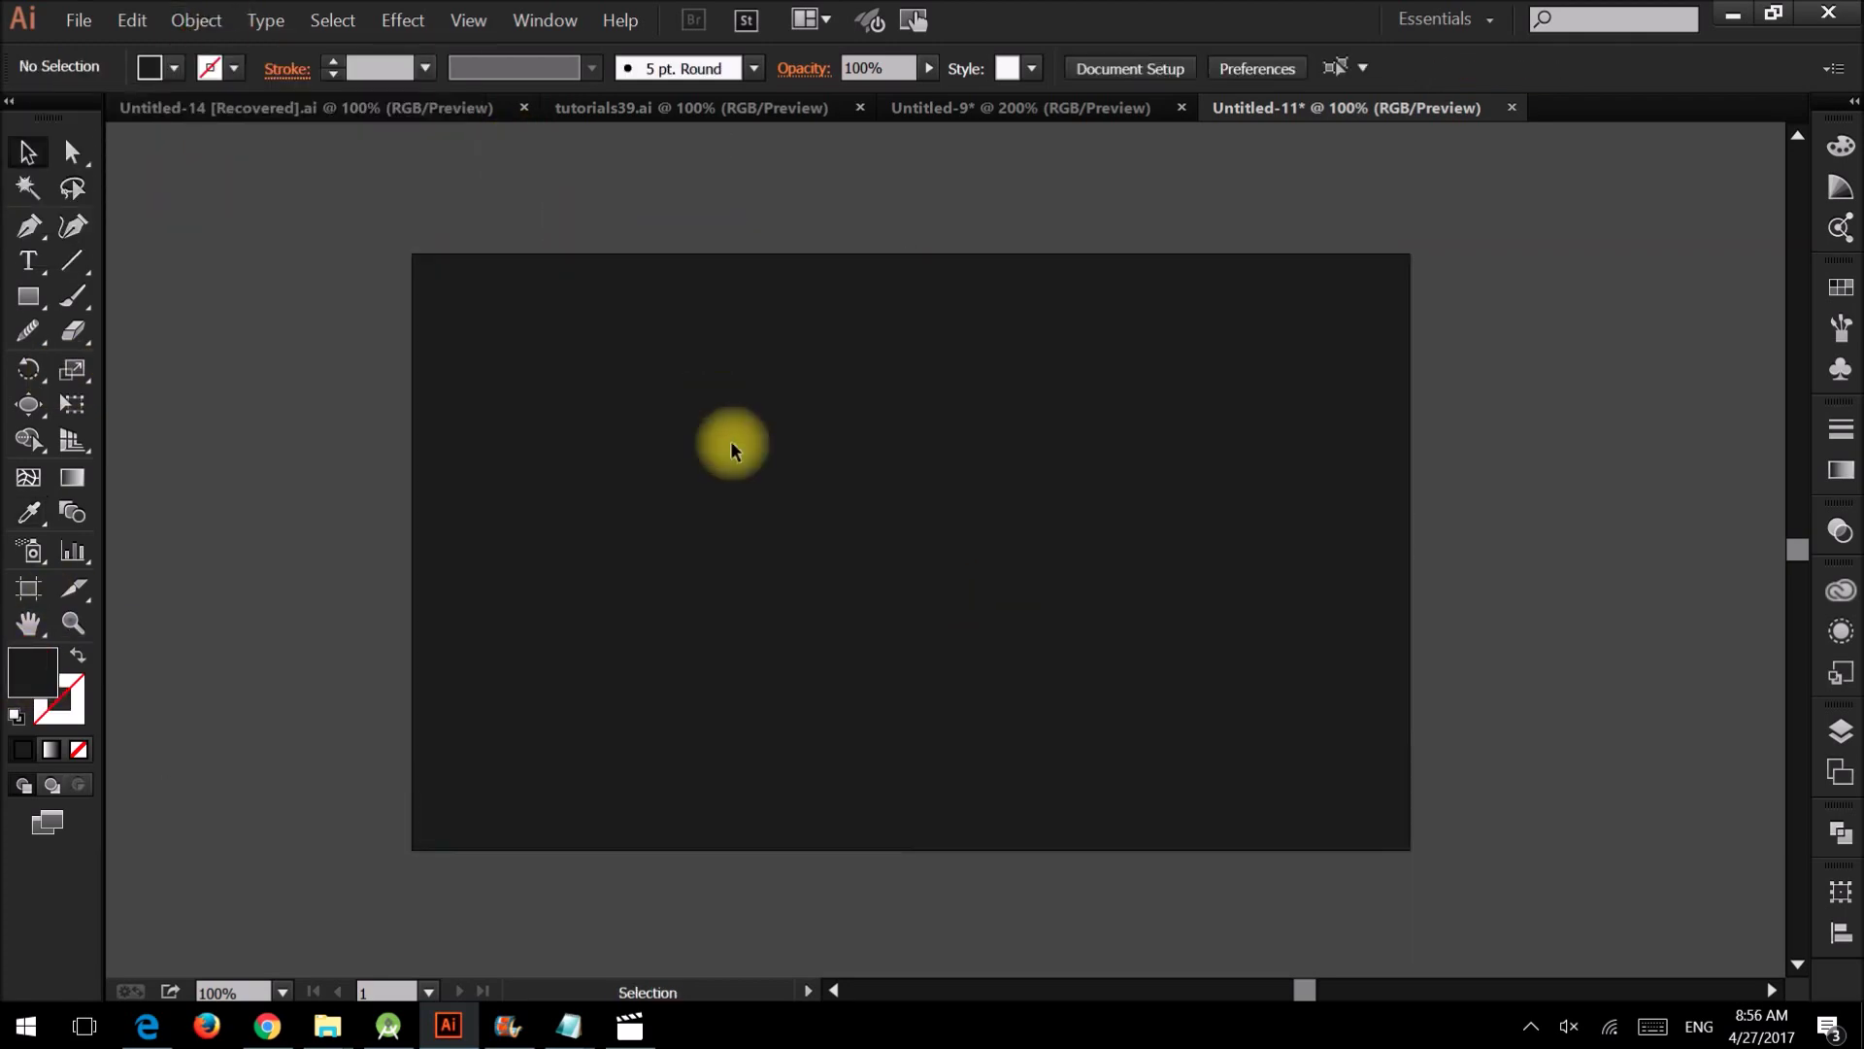
# Place backupPreview.png, rotate it to landscape, enlarge it and move it up the artboard
pyautogui.hotkey('alt', 'f')
pyautogui.press('l')
pyautogui.press('Return')
pyautogui.moveTo(768, 358)
pyautogui.mouseDown()
pyautogui.moveTo(1048, 848)
pyautogui.moveTo(1202, 511)
pyautogui.mouseUp()
pyautogui.click(1202, 512)
pyautogui.moveTo(1136, 457); pyautogui.dragTo(1323, 367)
pyautogui.moveTo(1240, 503); pyautogui.dragTo(1247, 455)
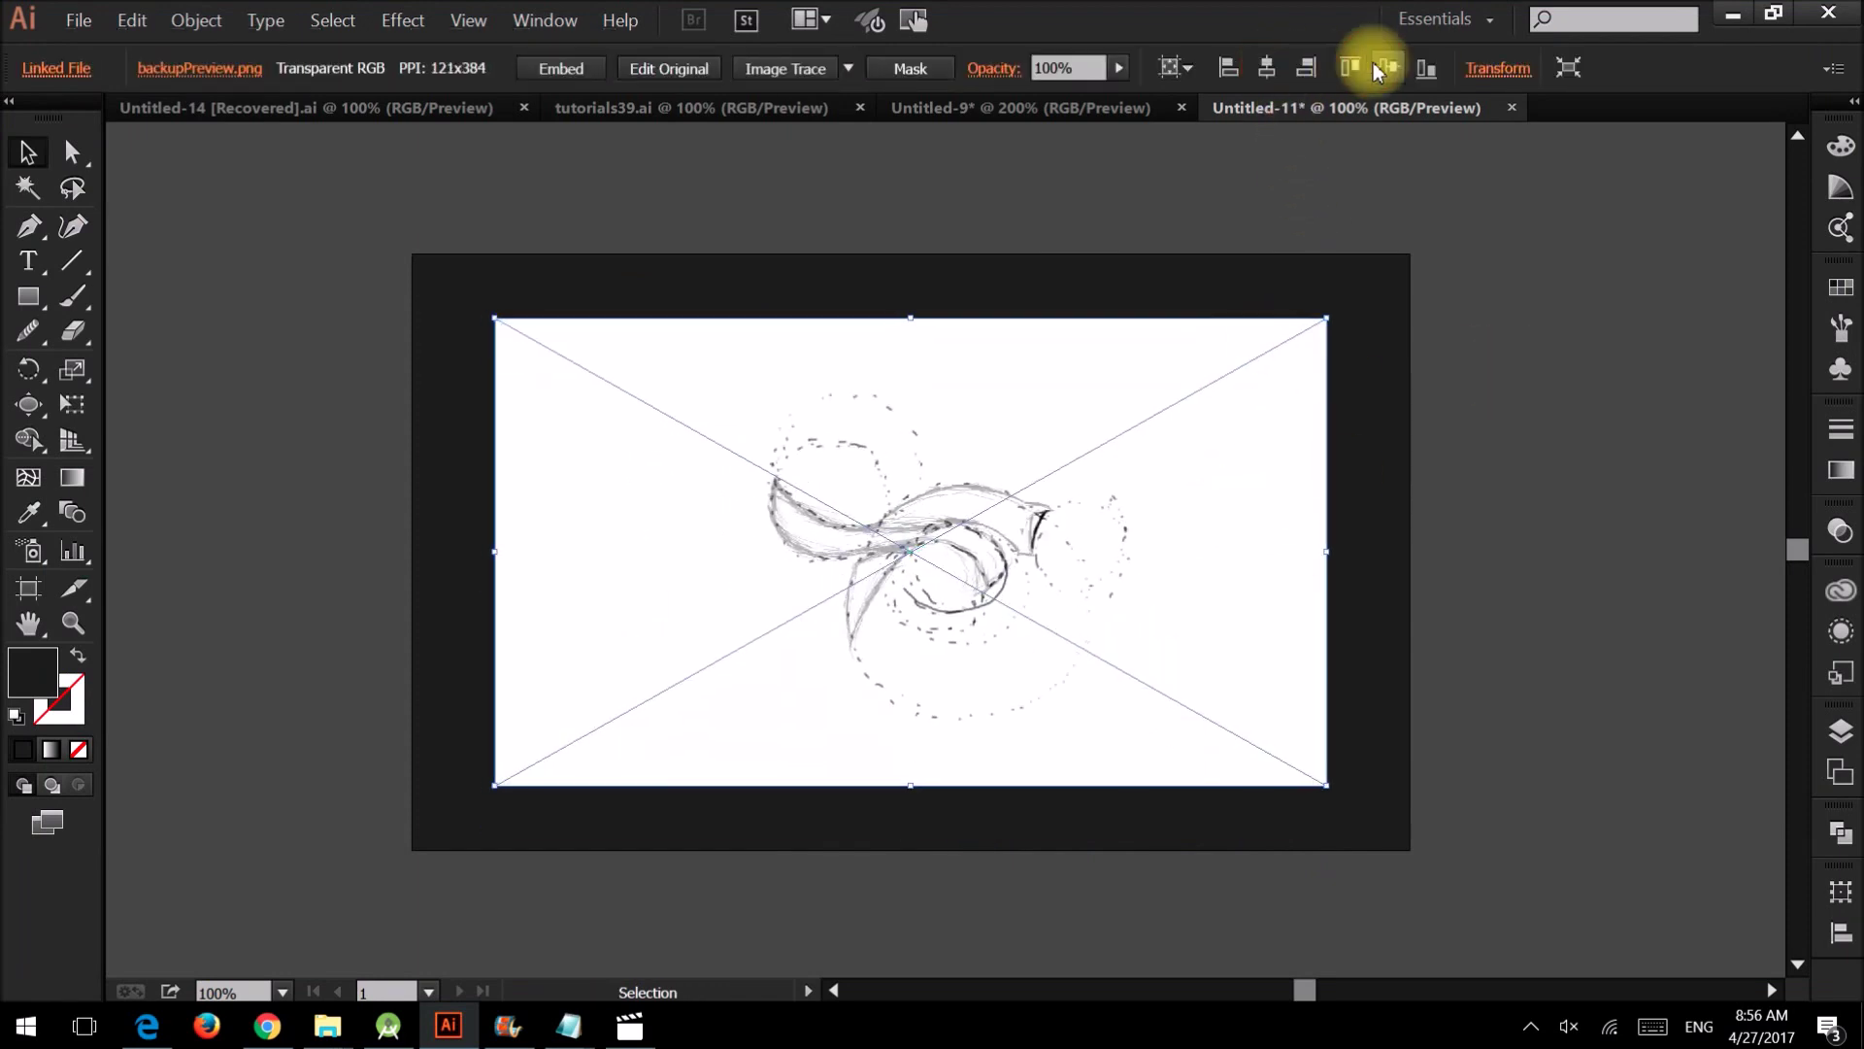
pyautogui.scroll(2, 998, 520)
pyautogui.click(187, 21)
pyautogui.click(233, 171)
pyautogui.scroll(1, 959, 650)
pyautogui.scroll(-2, 959, 650)
# Set fill None with a red 2 pt stroke and draw a large circle over the sketch's curve
pyautogui.click(28, 296)
pyautogui.click(234, 68)
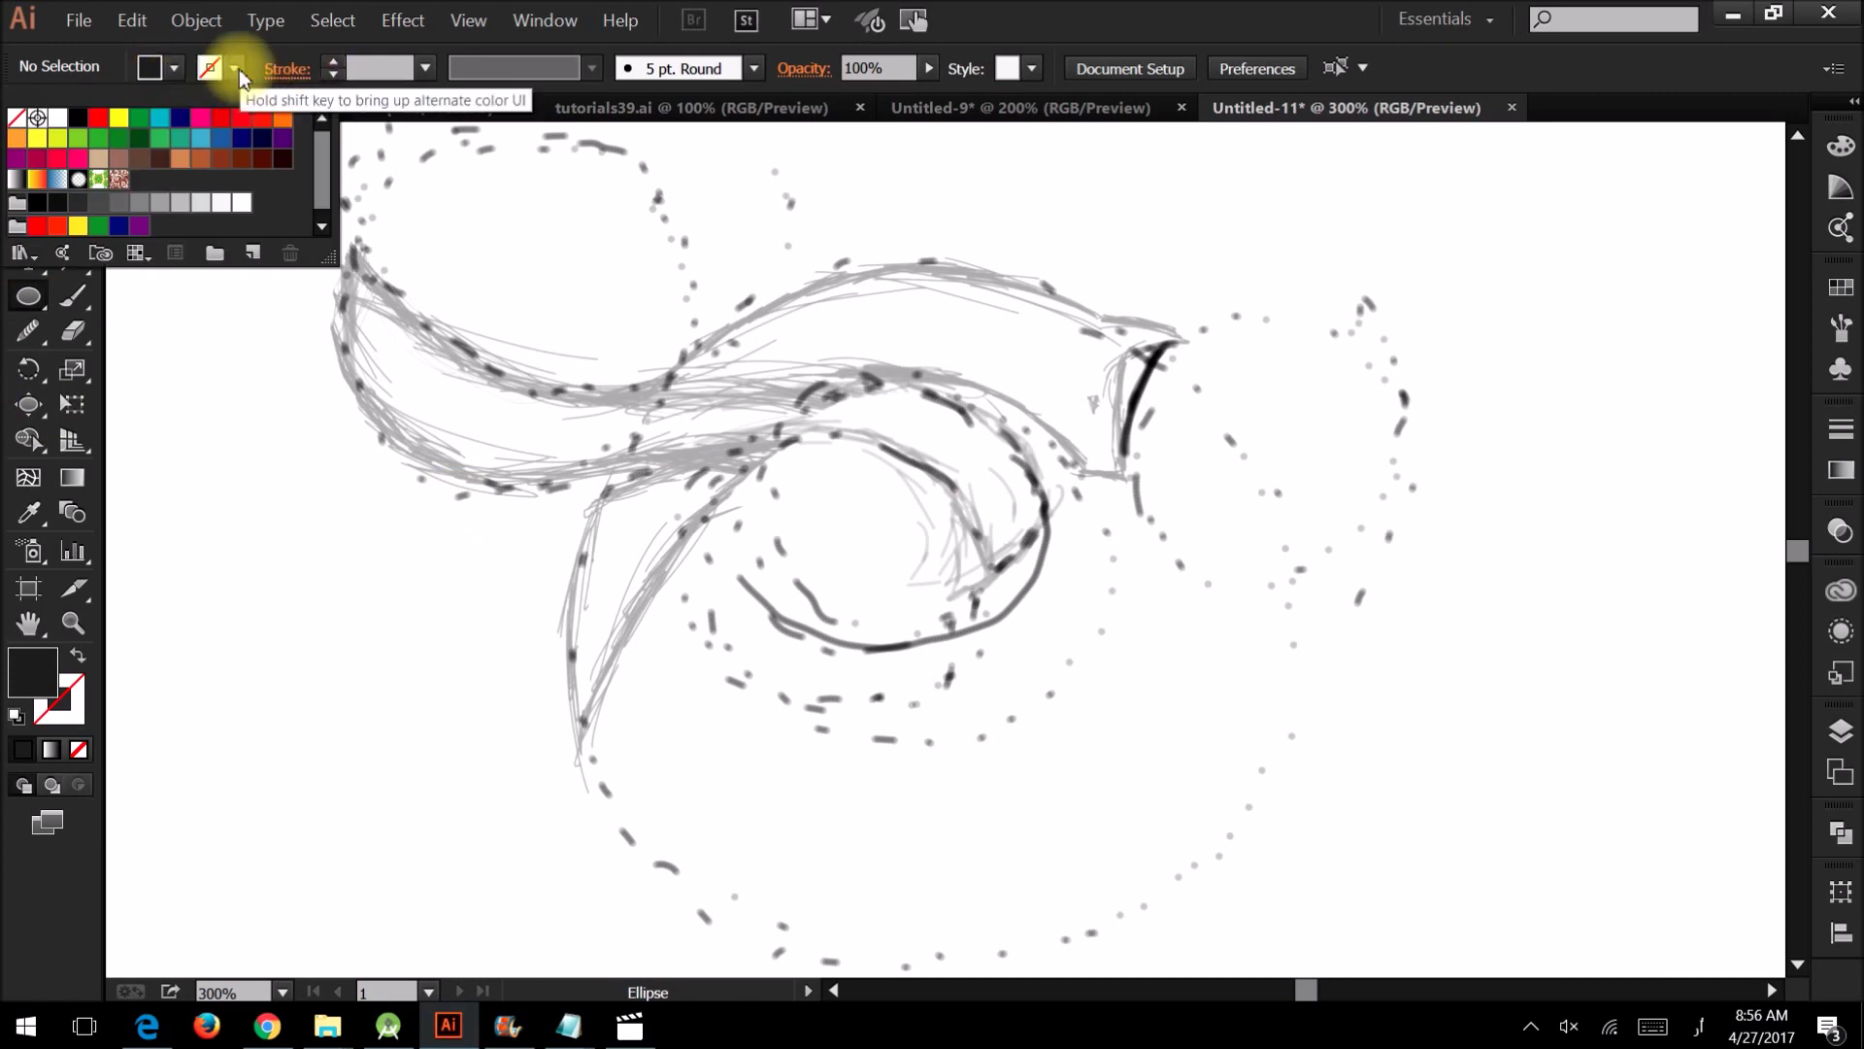
pyautogui.click(98, 117)
pyautogui.click(174, 68)
pyautogui.click(11, 117)
pyautogui.click(333, 62)
pyautogui.scroll(-1, 949, 651)
pyautogui.moveTo(957, 607)
pyautogui.mouseDown()
pyautogui.moveTo(1198, 812)
pyautogui.moveTo(1177, 842)
pyautogui.mouseUp()
pyautogui.press('v')
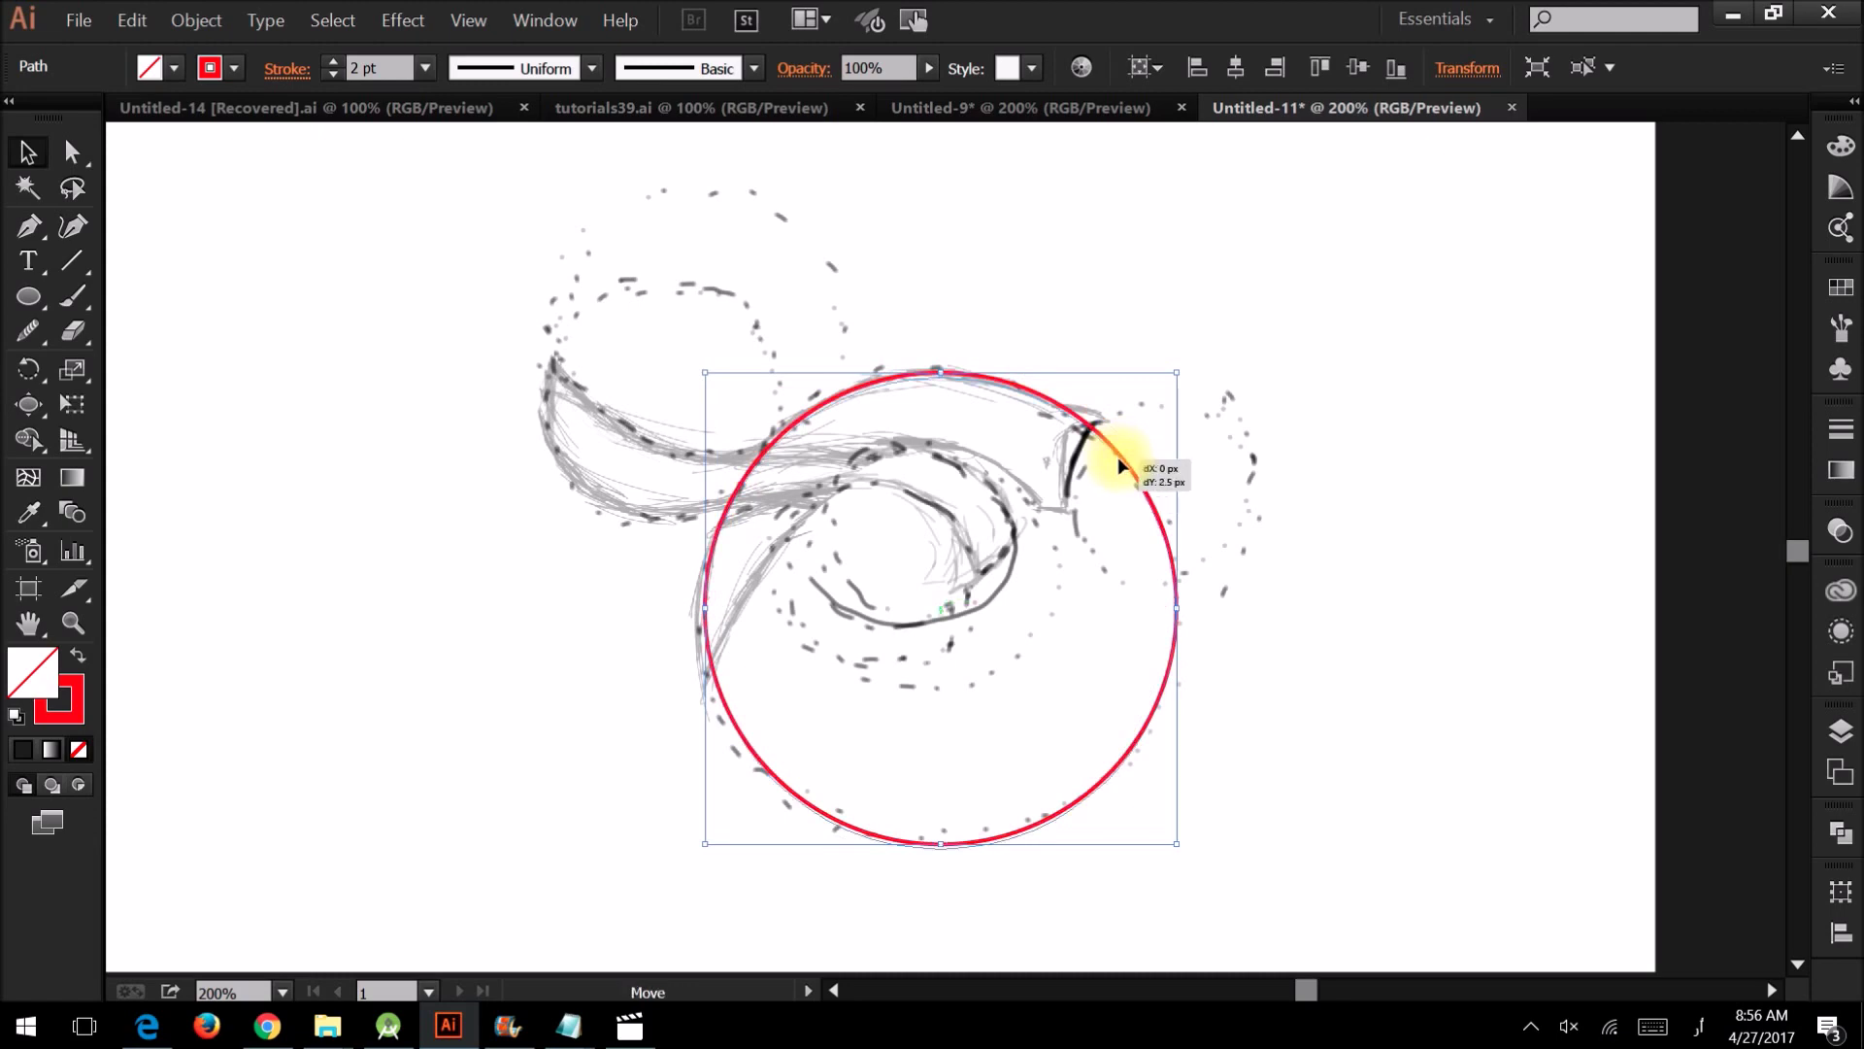
pyautogui.press('Down')
pyautogui.press('Down')
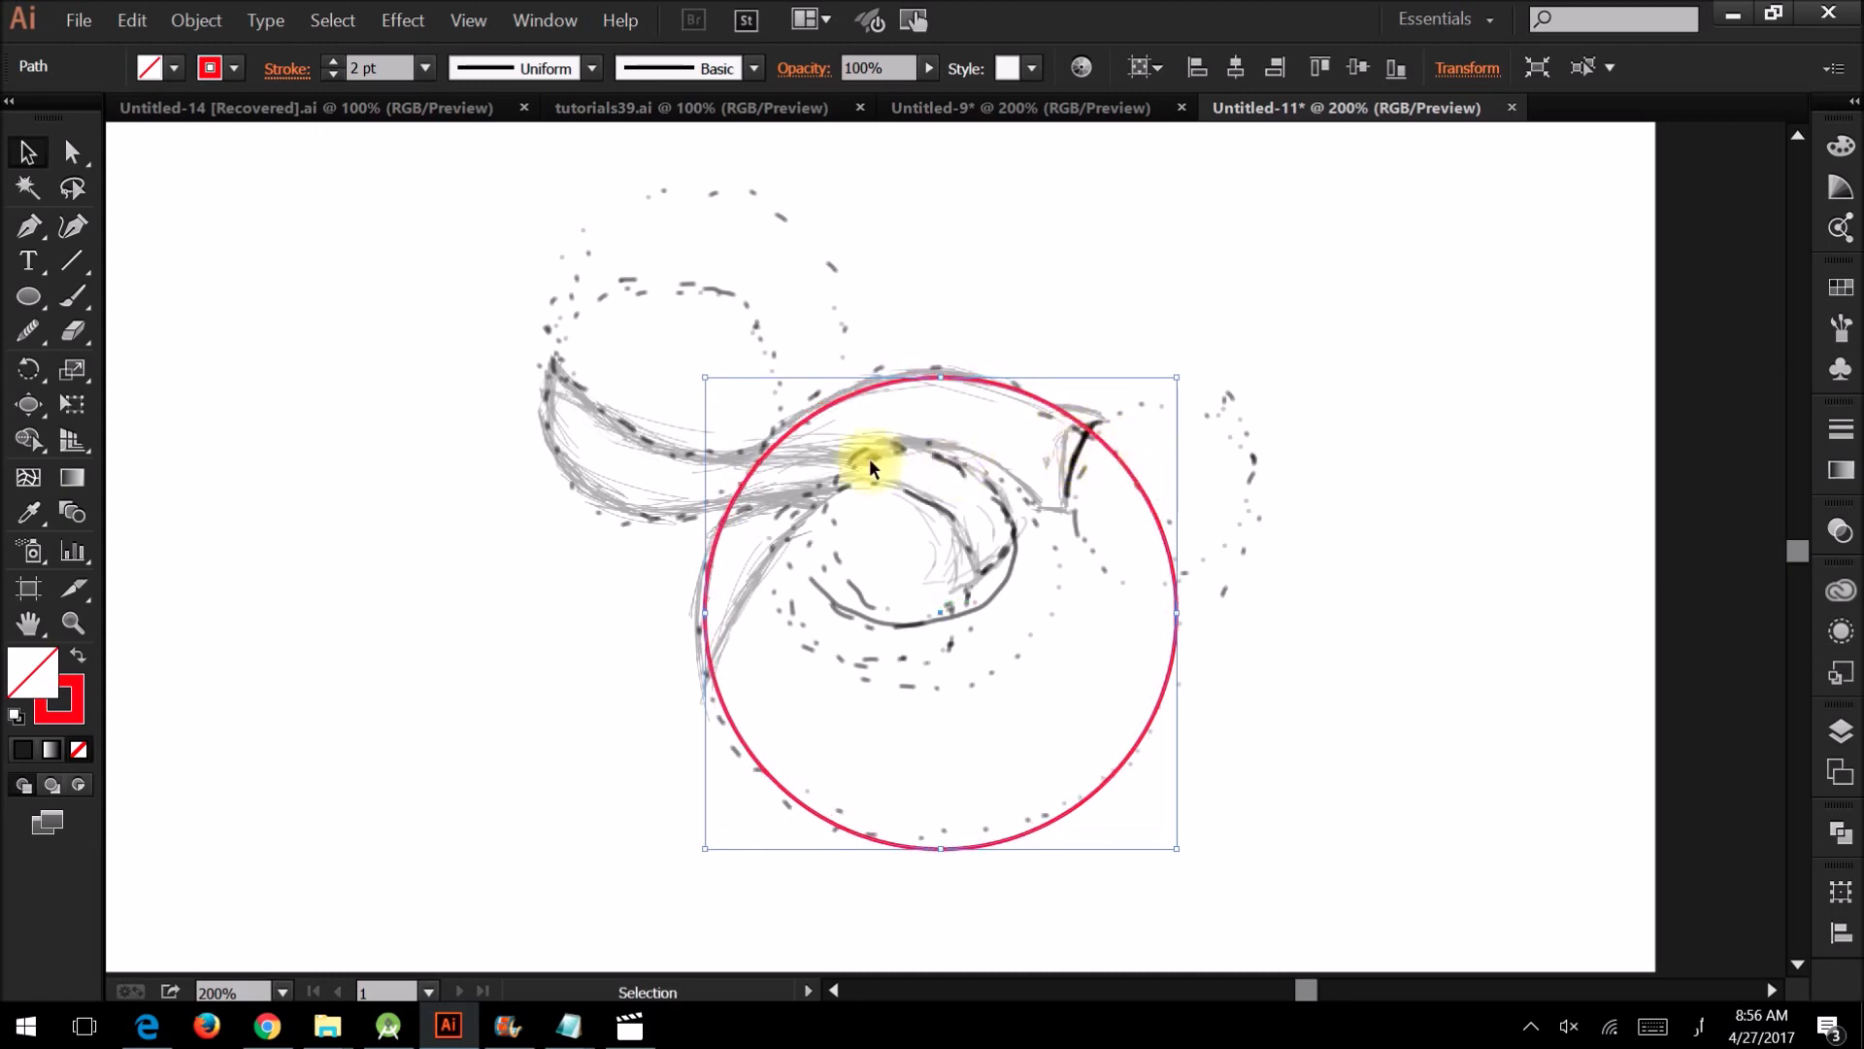
# Add a smaller circle inside the large one, plus a shrunken copy up and to the right
pyautogui.press('l')
pyautogui.hotkey('ctrl', '+')
pyautogui.moveTo(873, 589); pyautogui.dragTo(1017, 735)
pyautogui.press('v')
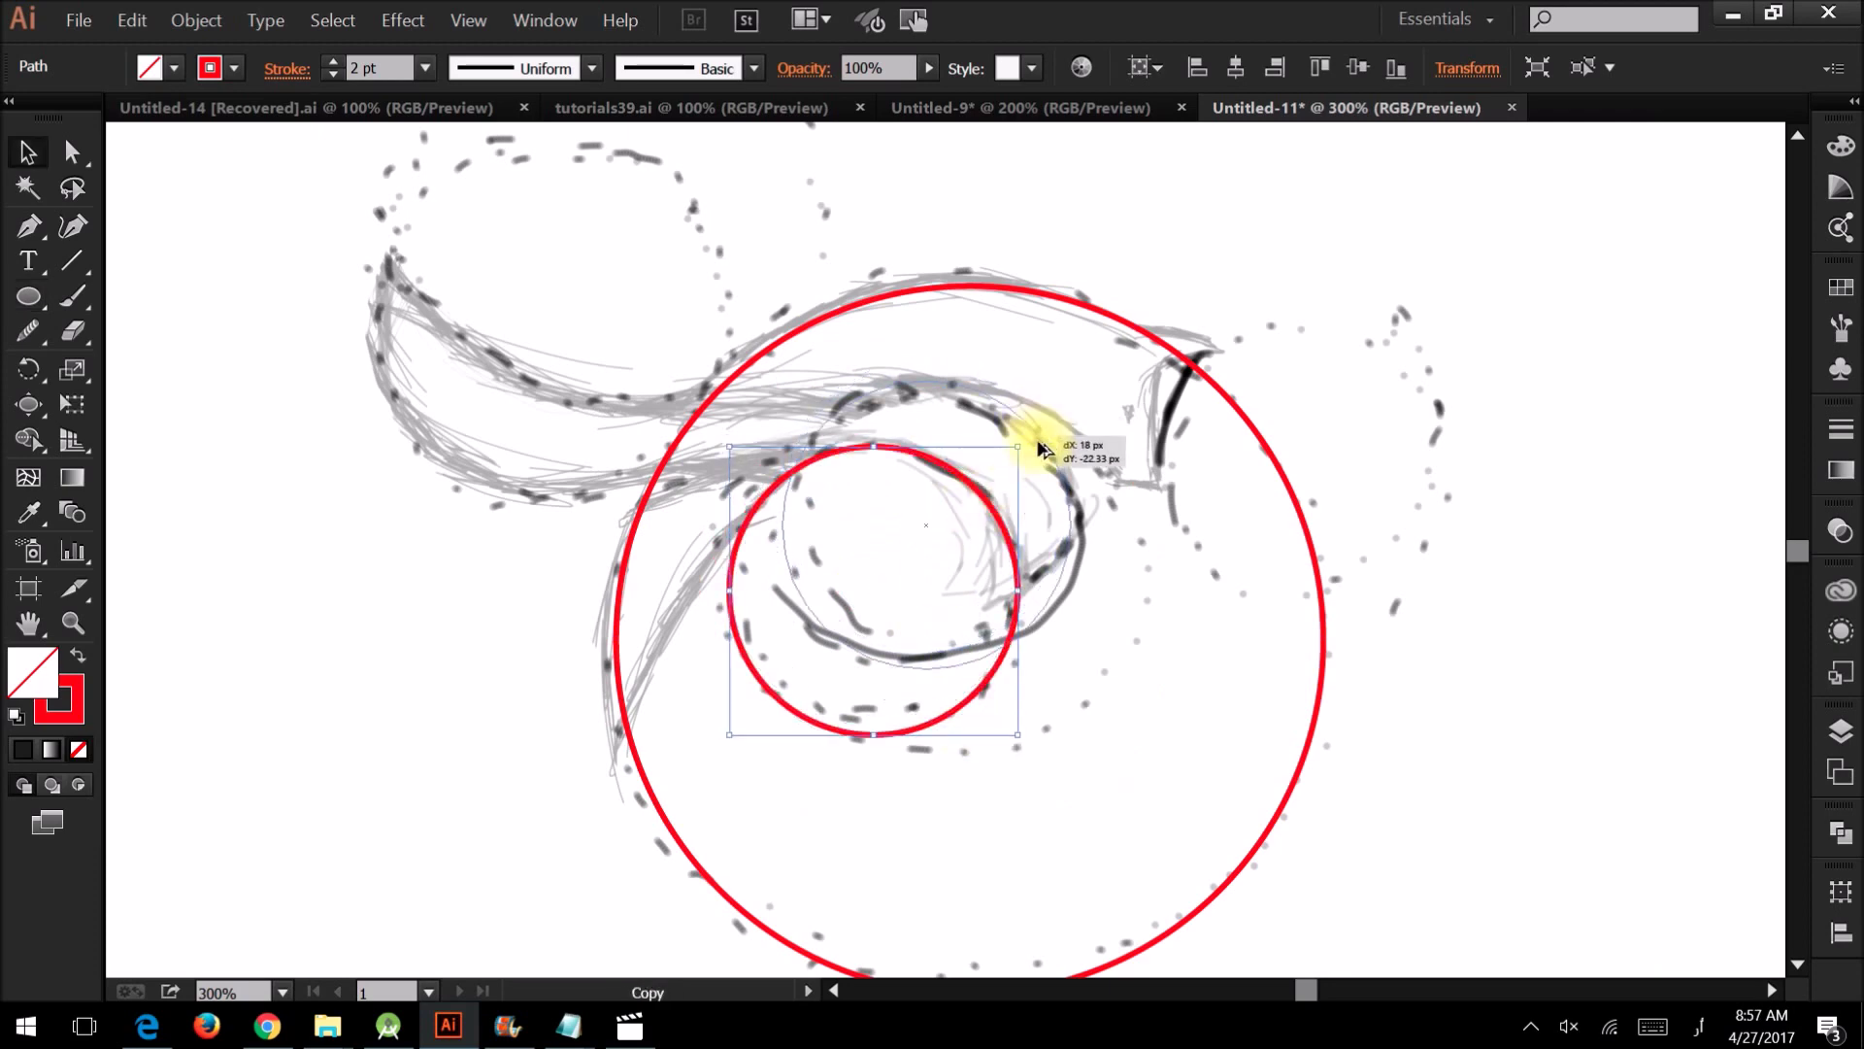
pyautogui.moveTo(985, 505); pyautogui.dragTo(1037, 447)
pyautogui.moveTo(782, 677); pyautogui.dragTo(838, 618)
pyautogui.moveTo(1068, 472); pyautogui.dragTo(1039, 430)
pyautogui.keyDown('shift'); pyautogui.click(1020, 457); pyautogui.keyUp('shift')
pyautogui.click(1123, 737)
# Draw a small circle at the sketch's top-right tip and duplicate it just below
pyautogui.keyDown('alt'); pyautogui.scroll(1, 1194, 445); pyautogui.keyUp('alt')
pyautogui.hscroll(2, 1197, 445)
pyautogui.press('l')
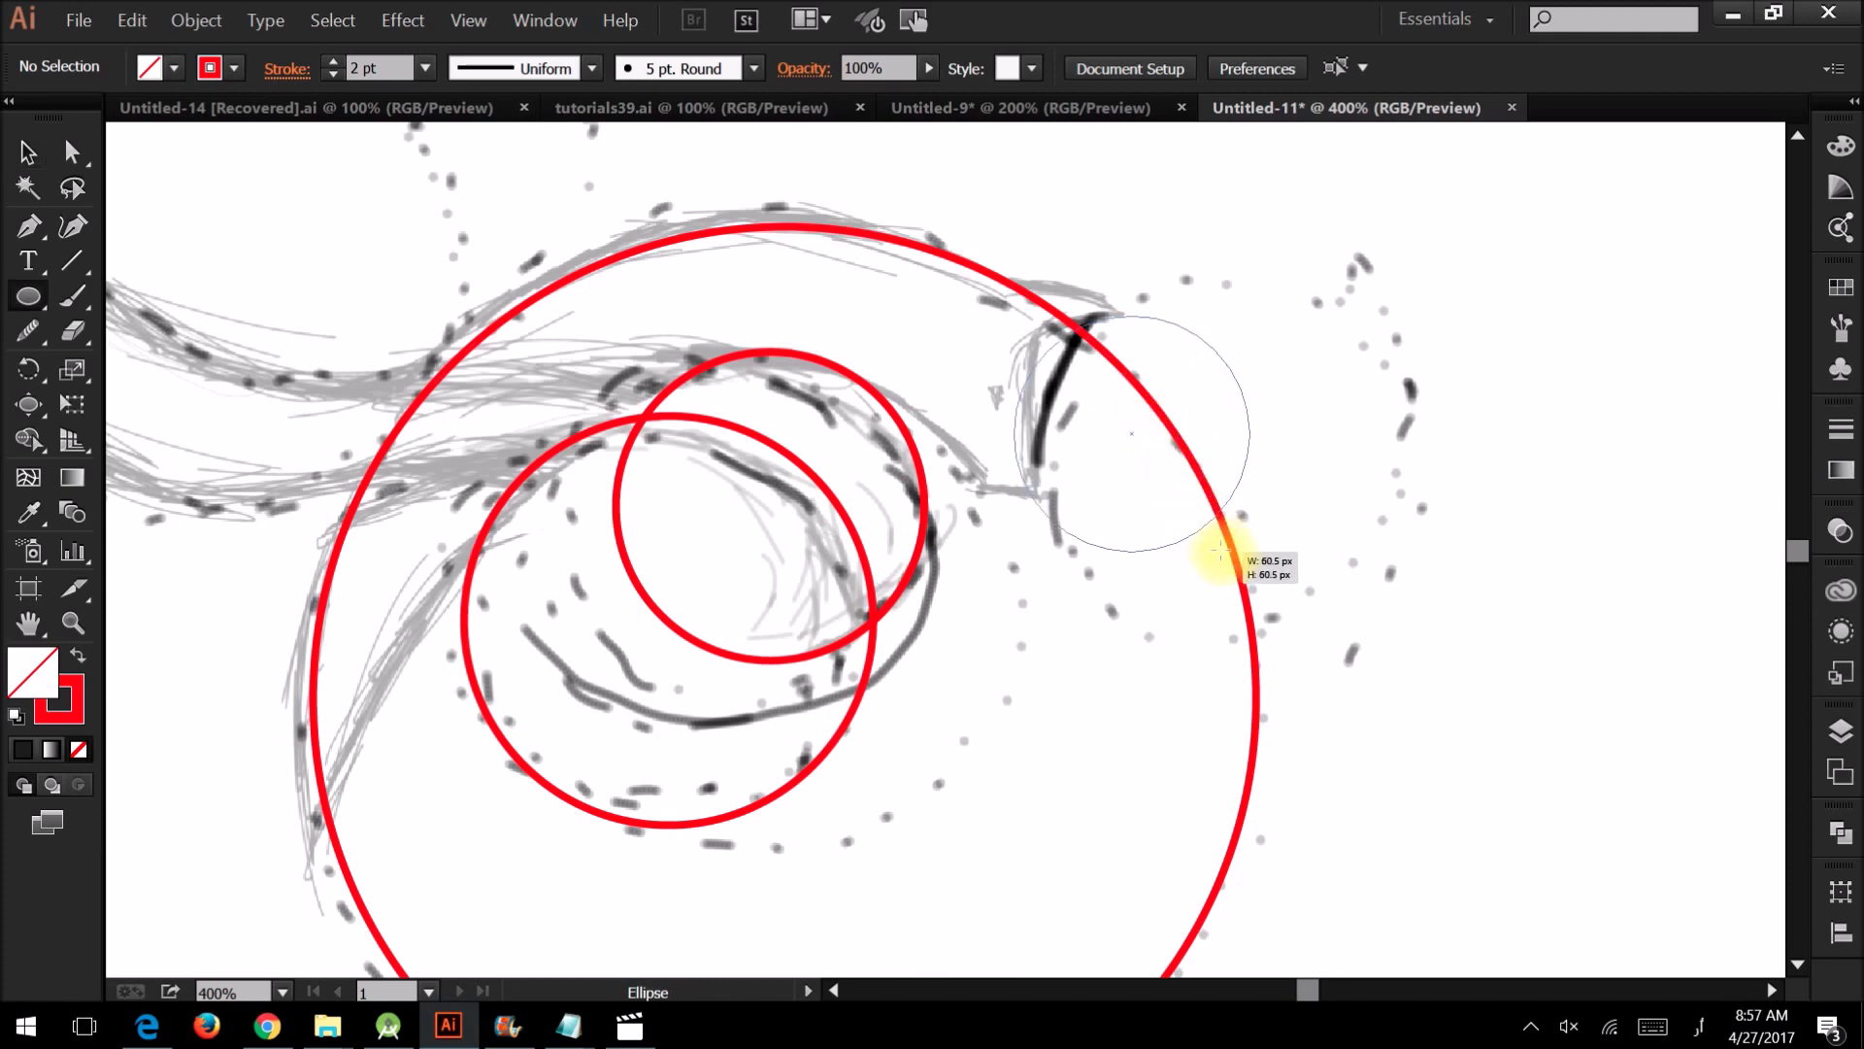
pyautogui.moveTo(1147, 422); pyautogui.dragTo(1267, 542)
pyautogui.press('v')
pyautogui.moveTo(1040, 457)
pyautogui.mouseDown()
pyautogui.moveTo(967, 701)
pyautogui.moveTo(937, 699)
pyautogui.mouseUp()
pyautogui.click(1232, 687)
# Resize the large inner circle to fit the sketch's curve
pyautogui.keyDown('alt'); pyautogui.scroll(-1, 1040, 520); pyautogui.keyUp('alt')
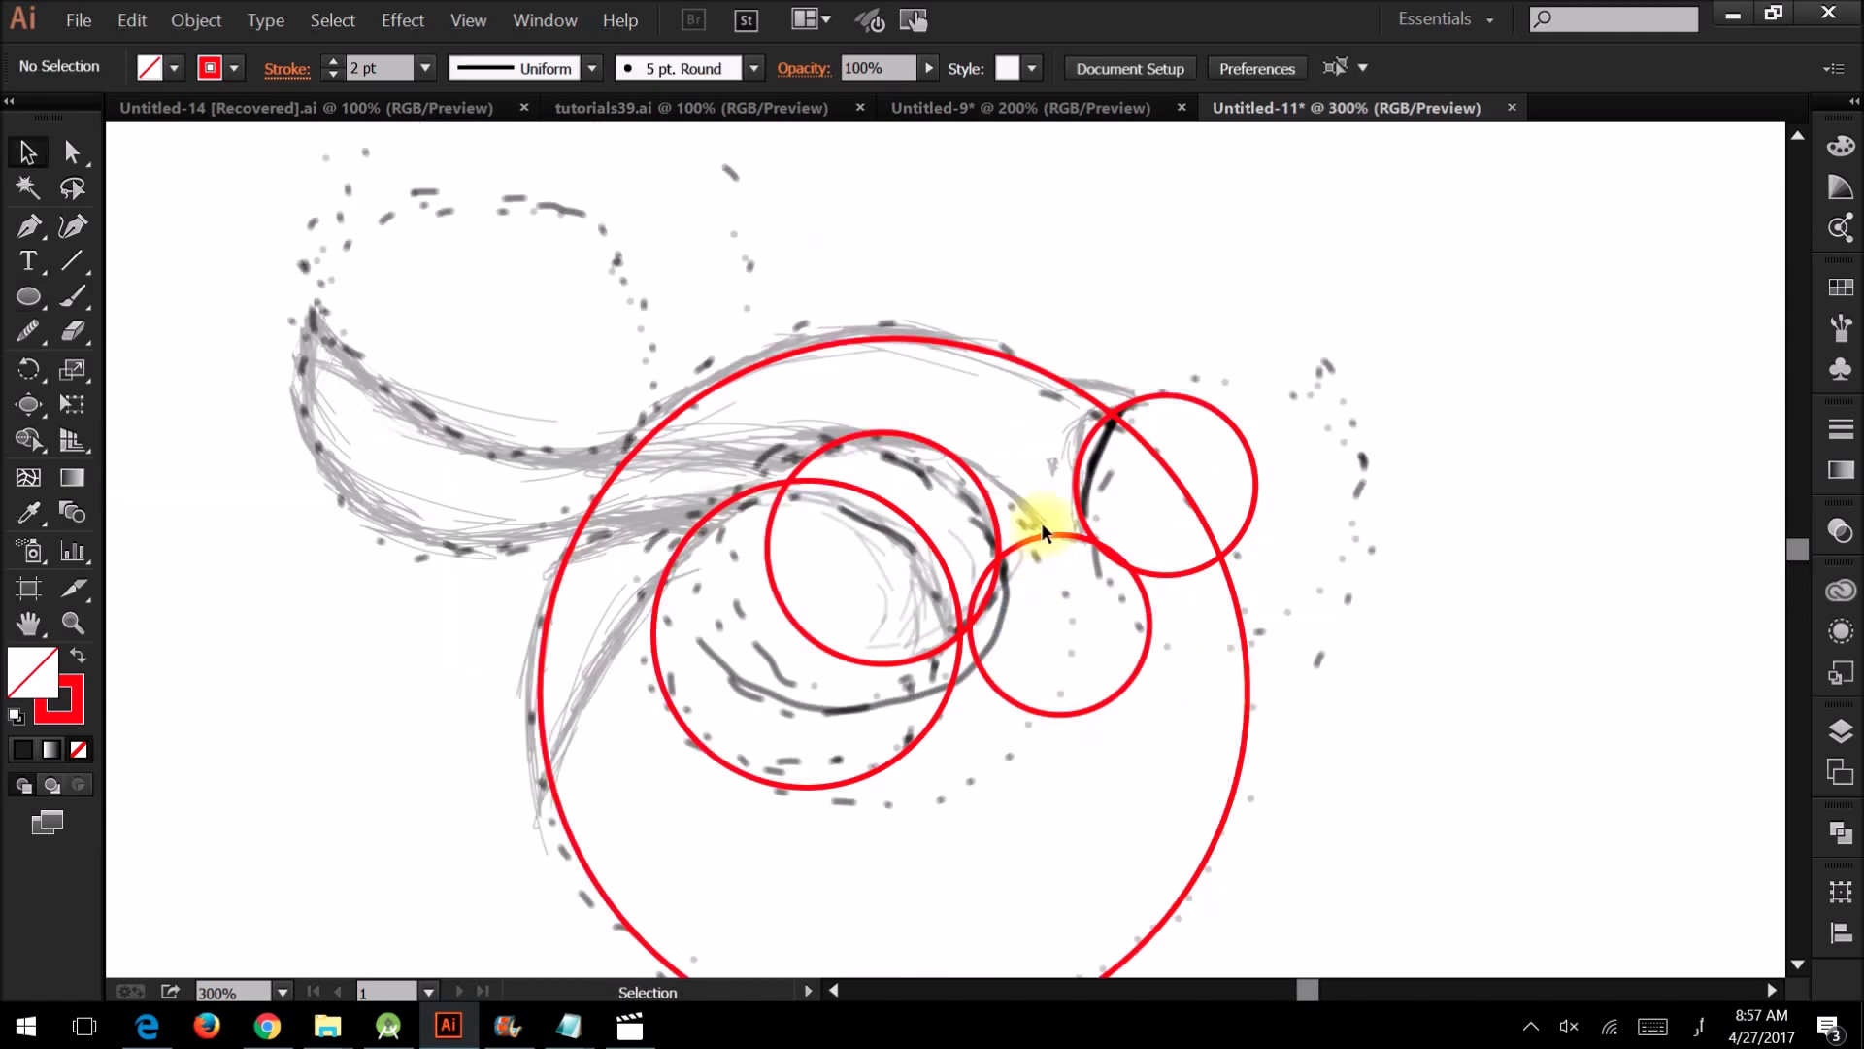
pyautogui.click(1073, 388)
pyautogui.moveTo(1207, 404)
pyautogui.mouseDown()
pyautogui.moveTo(1232, 464)
pyautogui.moveTo(968, 541)
pyautogui.moveTo(1058, 636)
pyautogui.mouseUp()
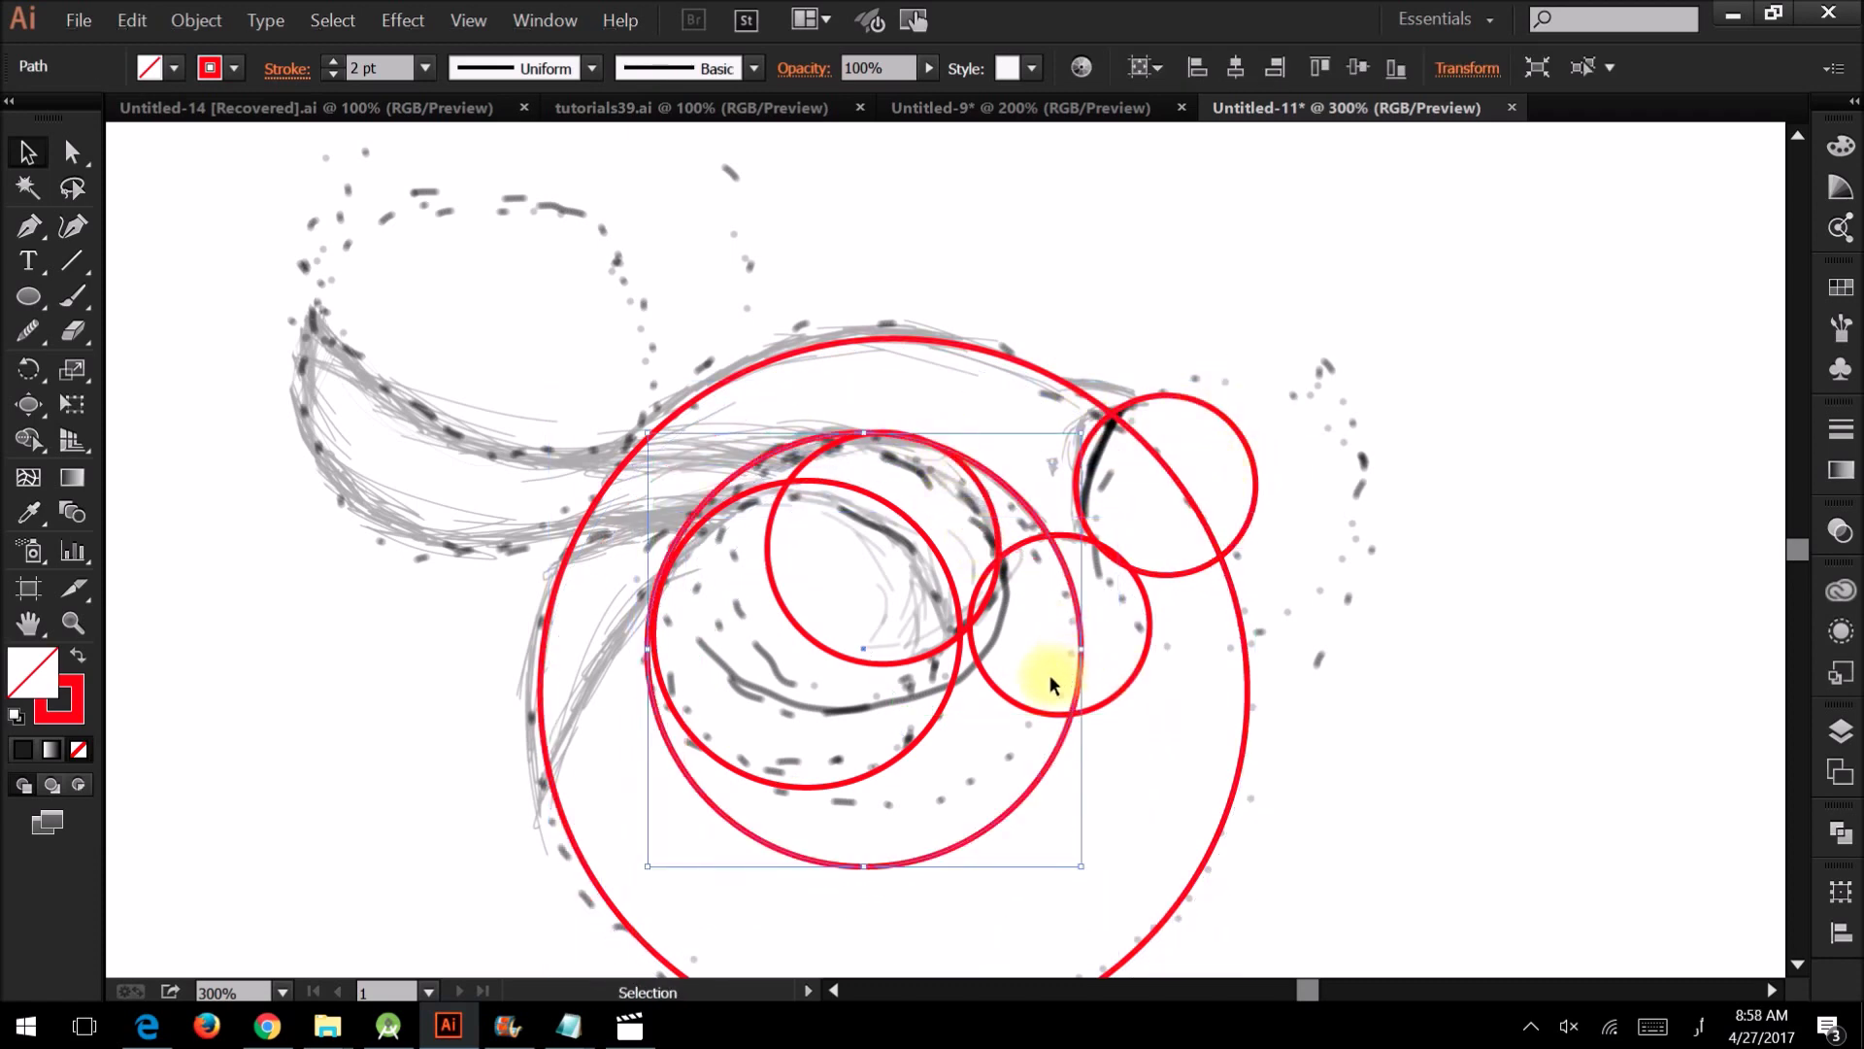
pyautogui.scroll(-1, 1020, 695)
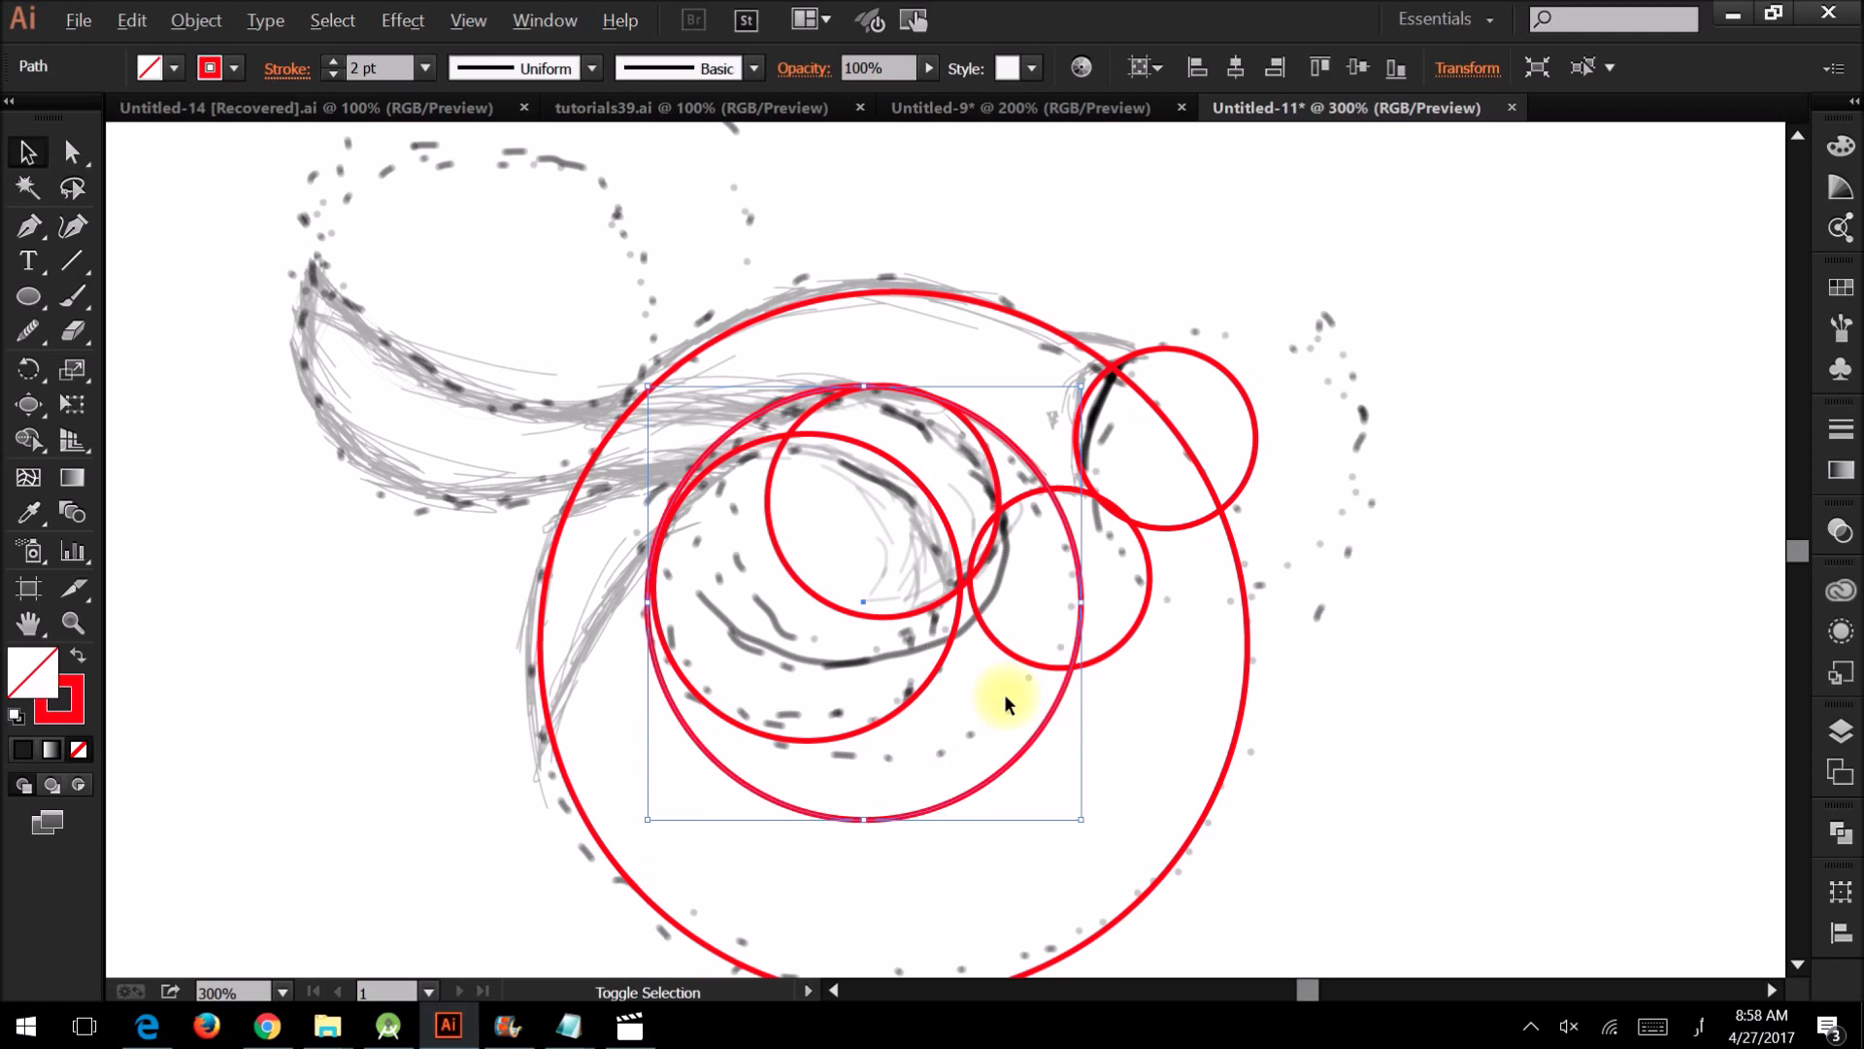
pyautogui.hotkey('ctrl', '-')
pyautogui.scroll(2, 887, 540)
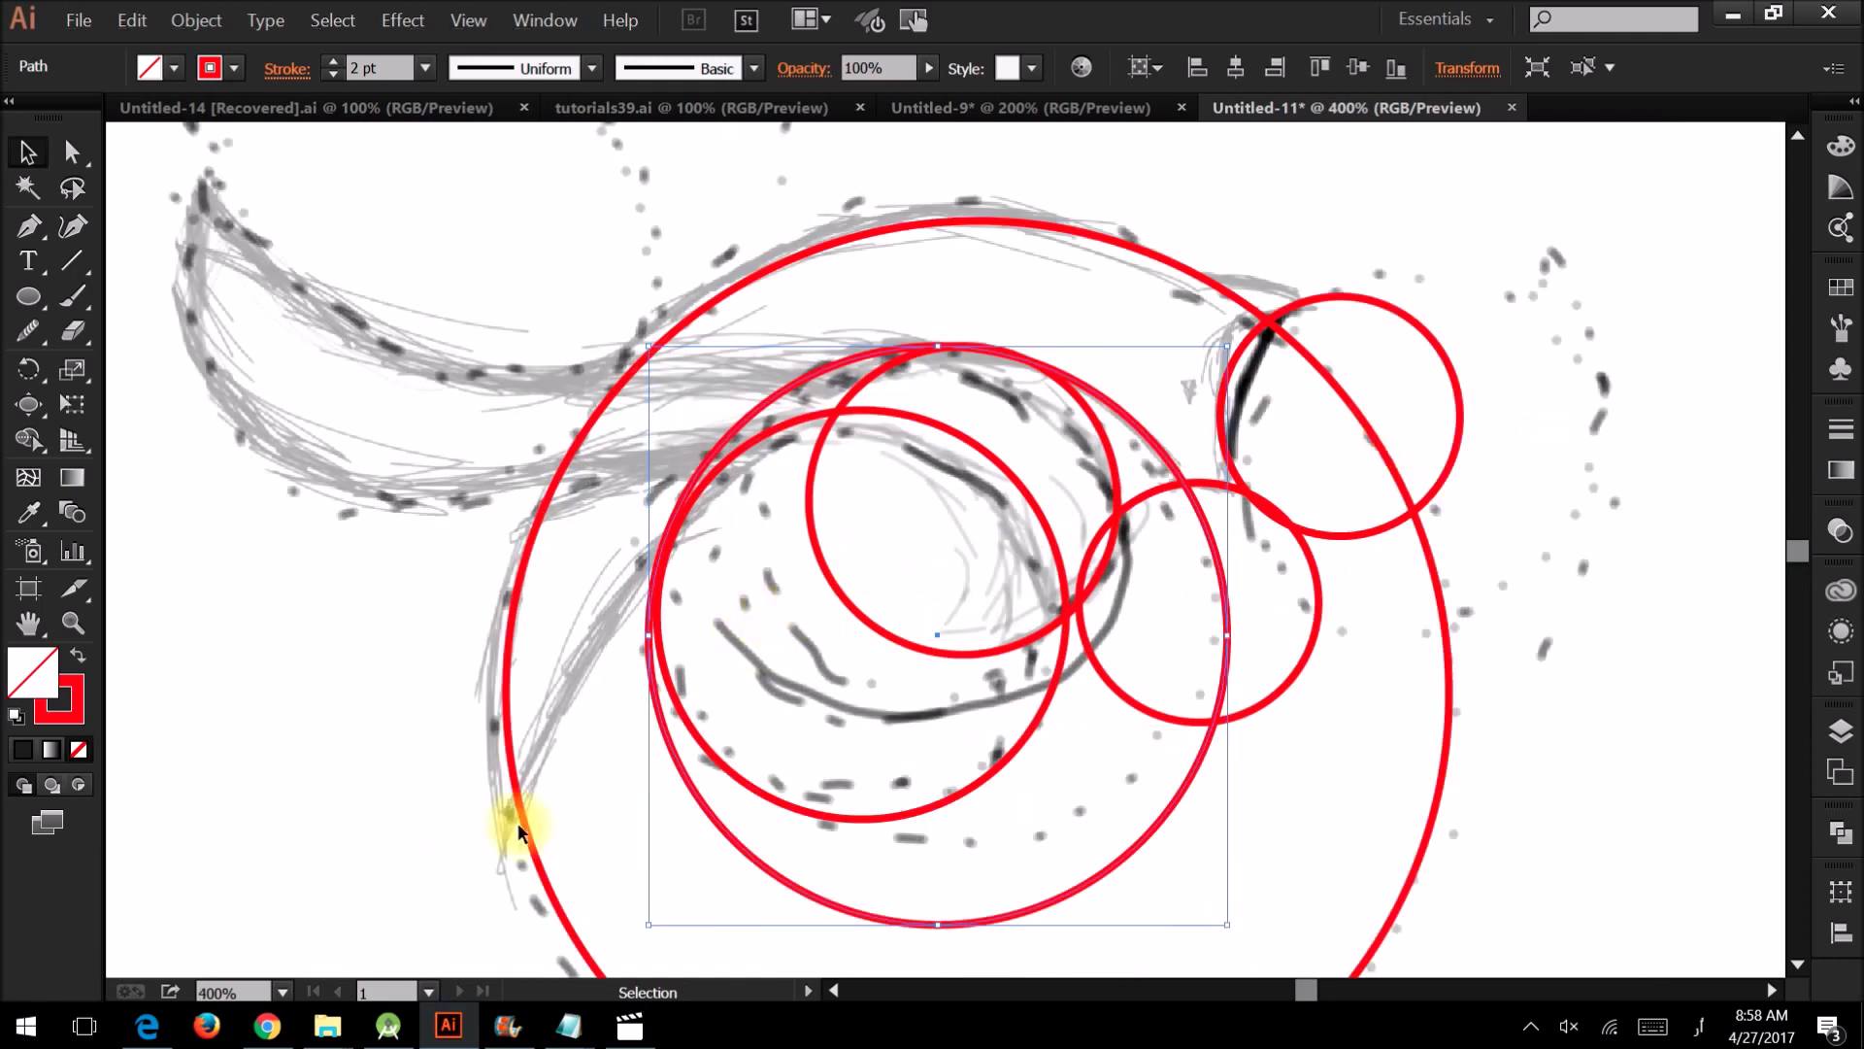
pyautogui.scroll(-2, 544, 823)
pyautogui.scroll(-1, 543, 824)
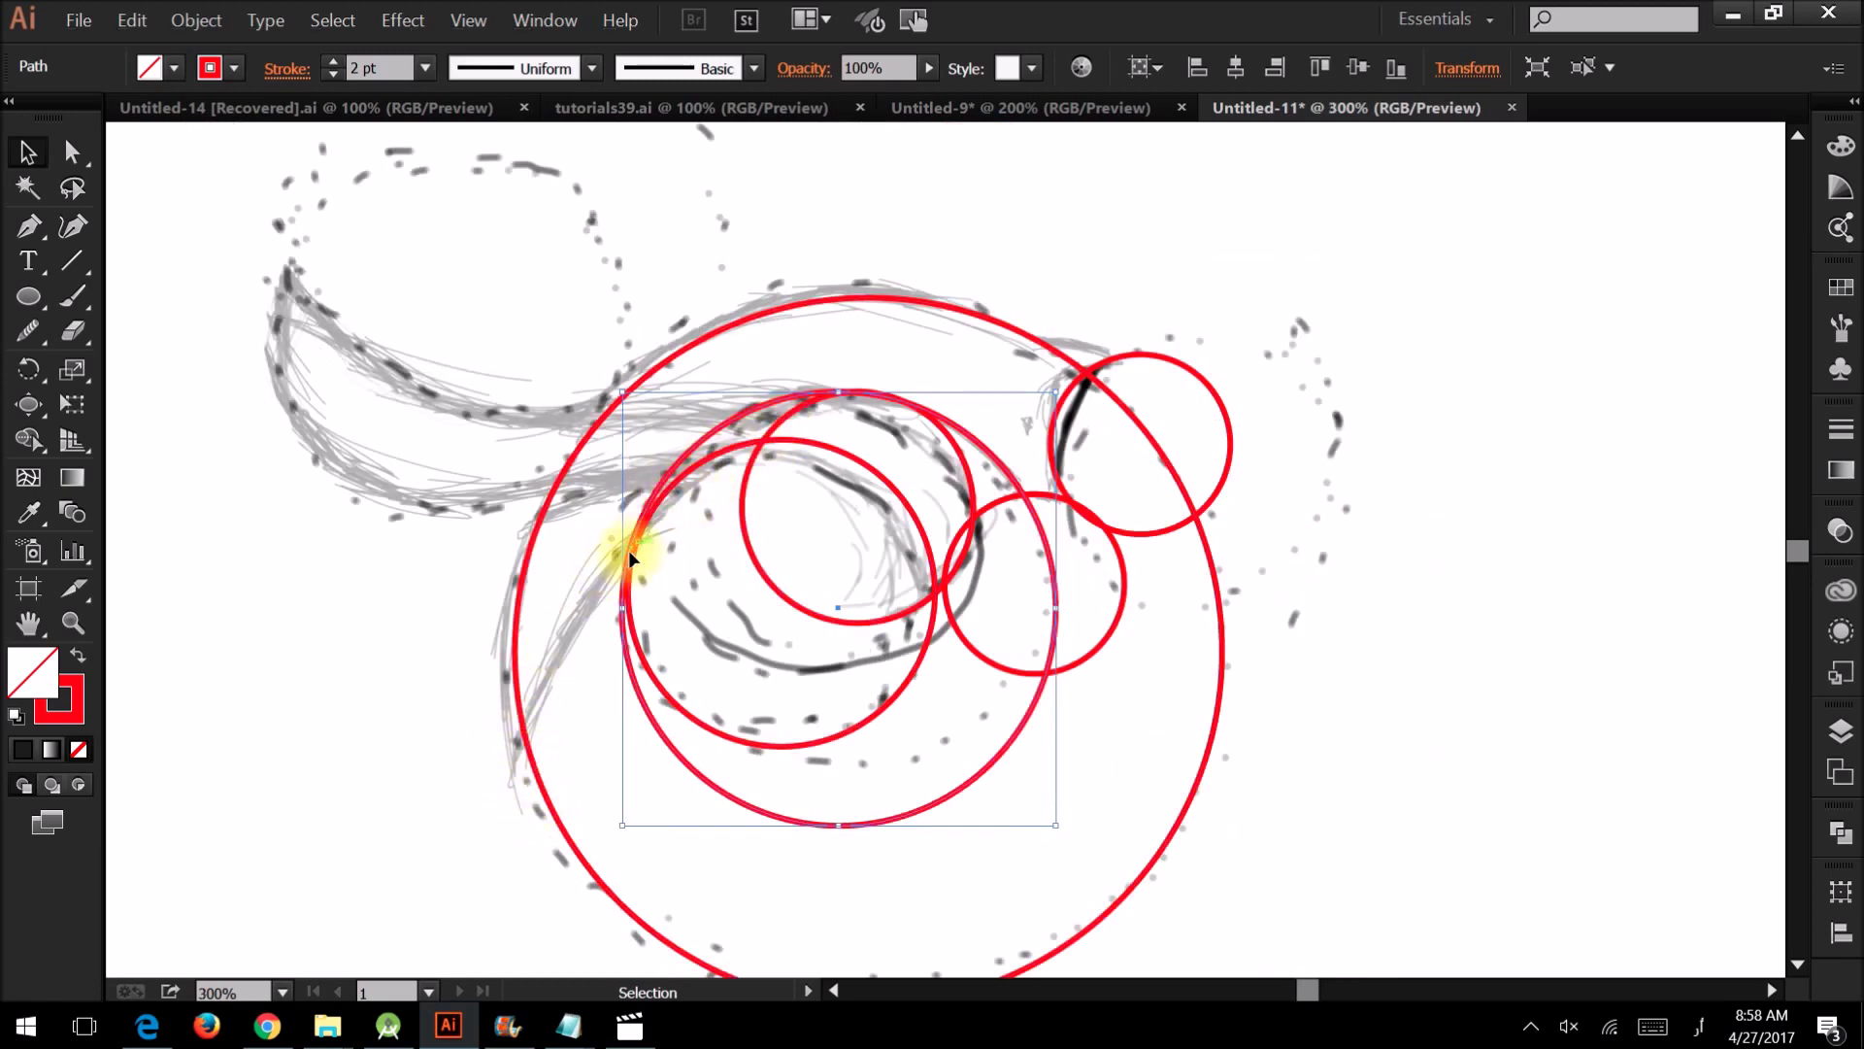
pyautogui.click(629, 593)
# Slightly enlarge the left circle, then copy the large circle, enlarge the copy and move it down-right
pyautogui.moveTo(626, 747); pyautogui.dragTo(618, 755)
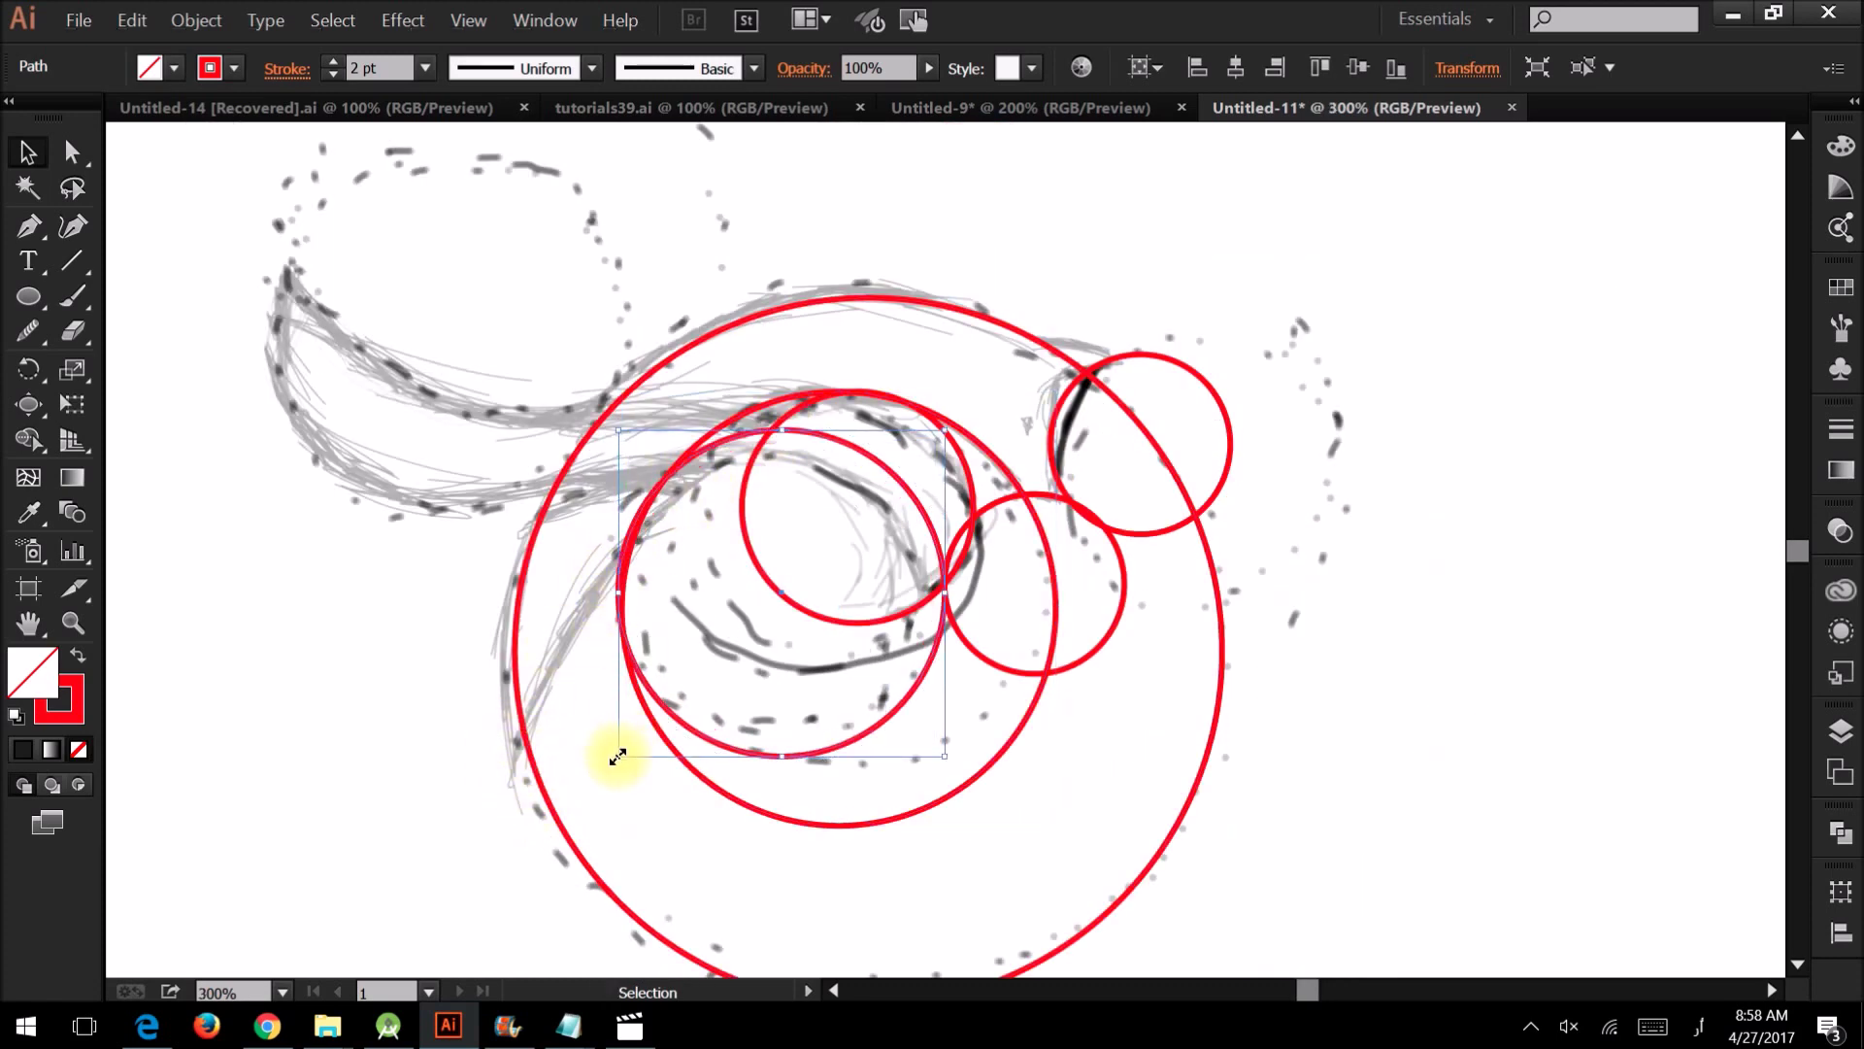
pyautogui.moveTo(596, 420); pyautogui.dragTo(632, 544)
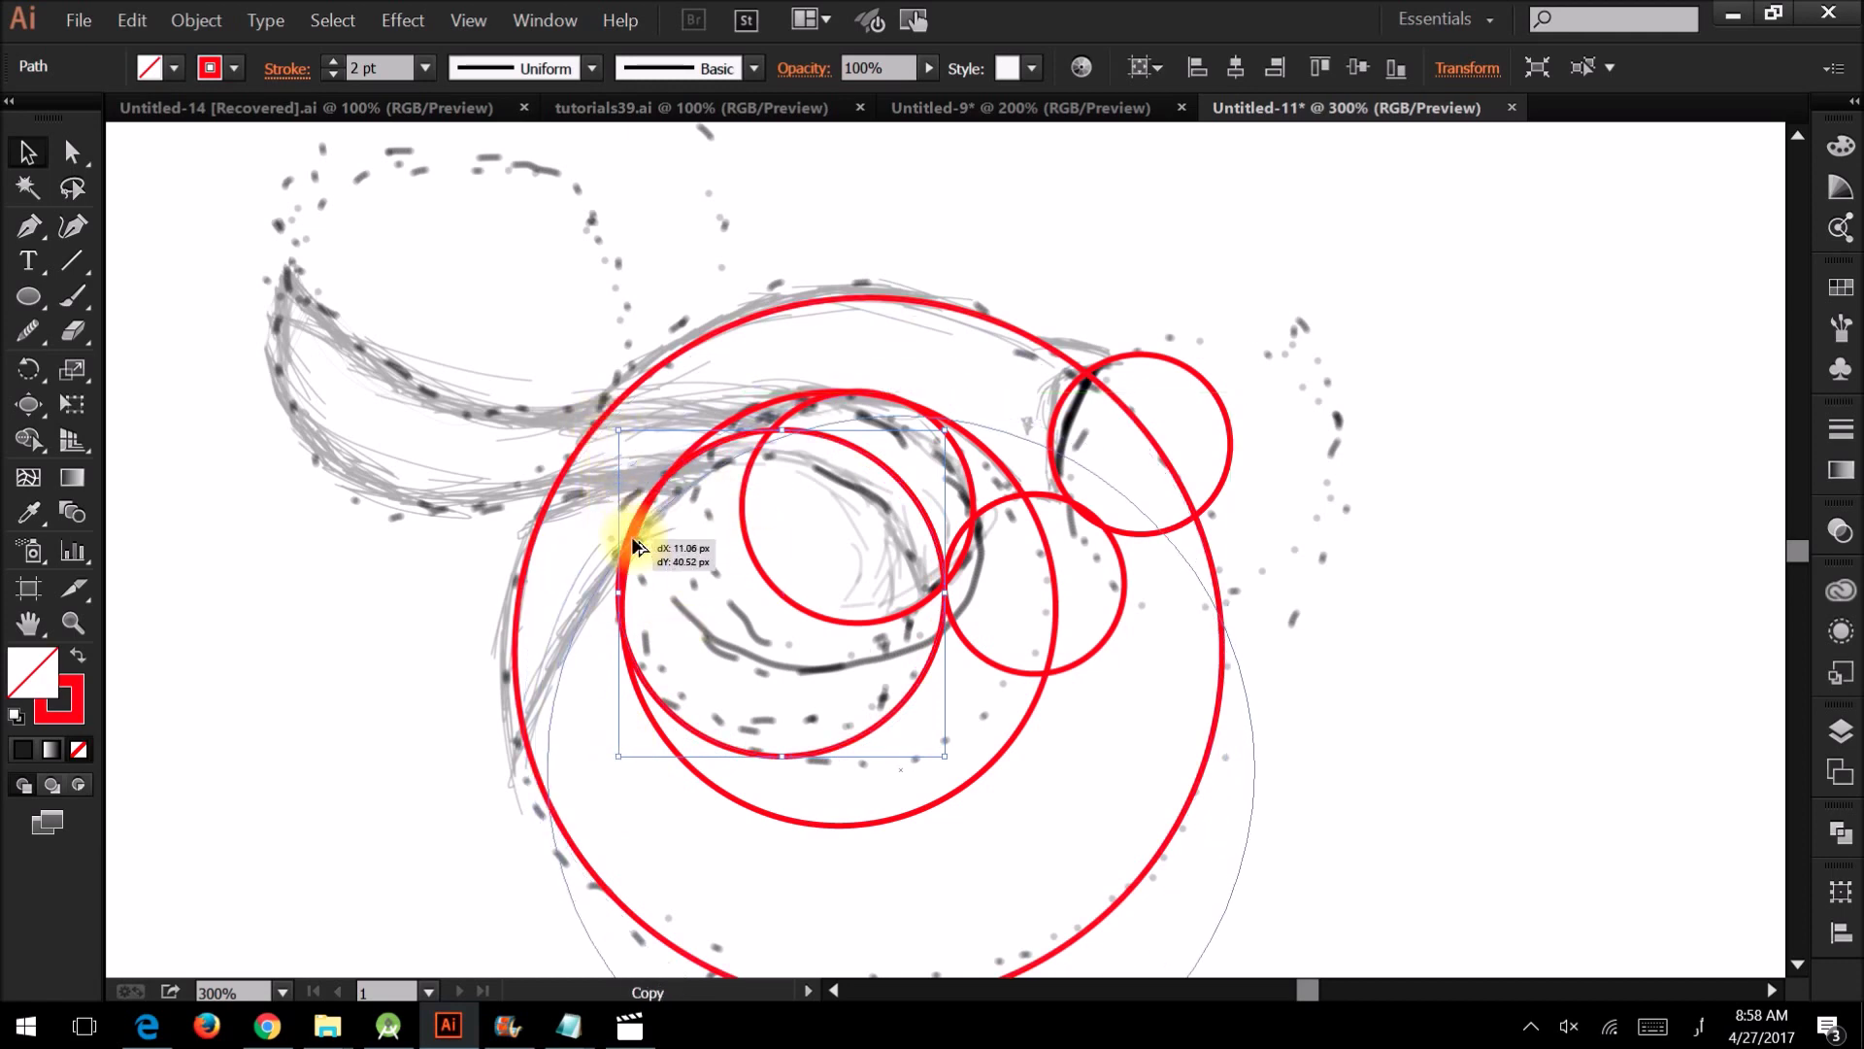
pyautogui.moveTo(680, 499); pyautogui.dragTo(705, 447)
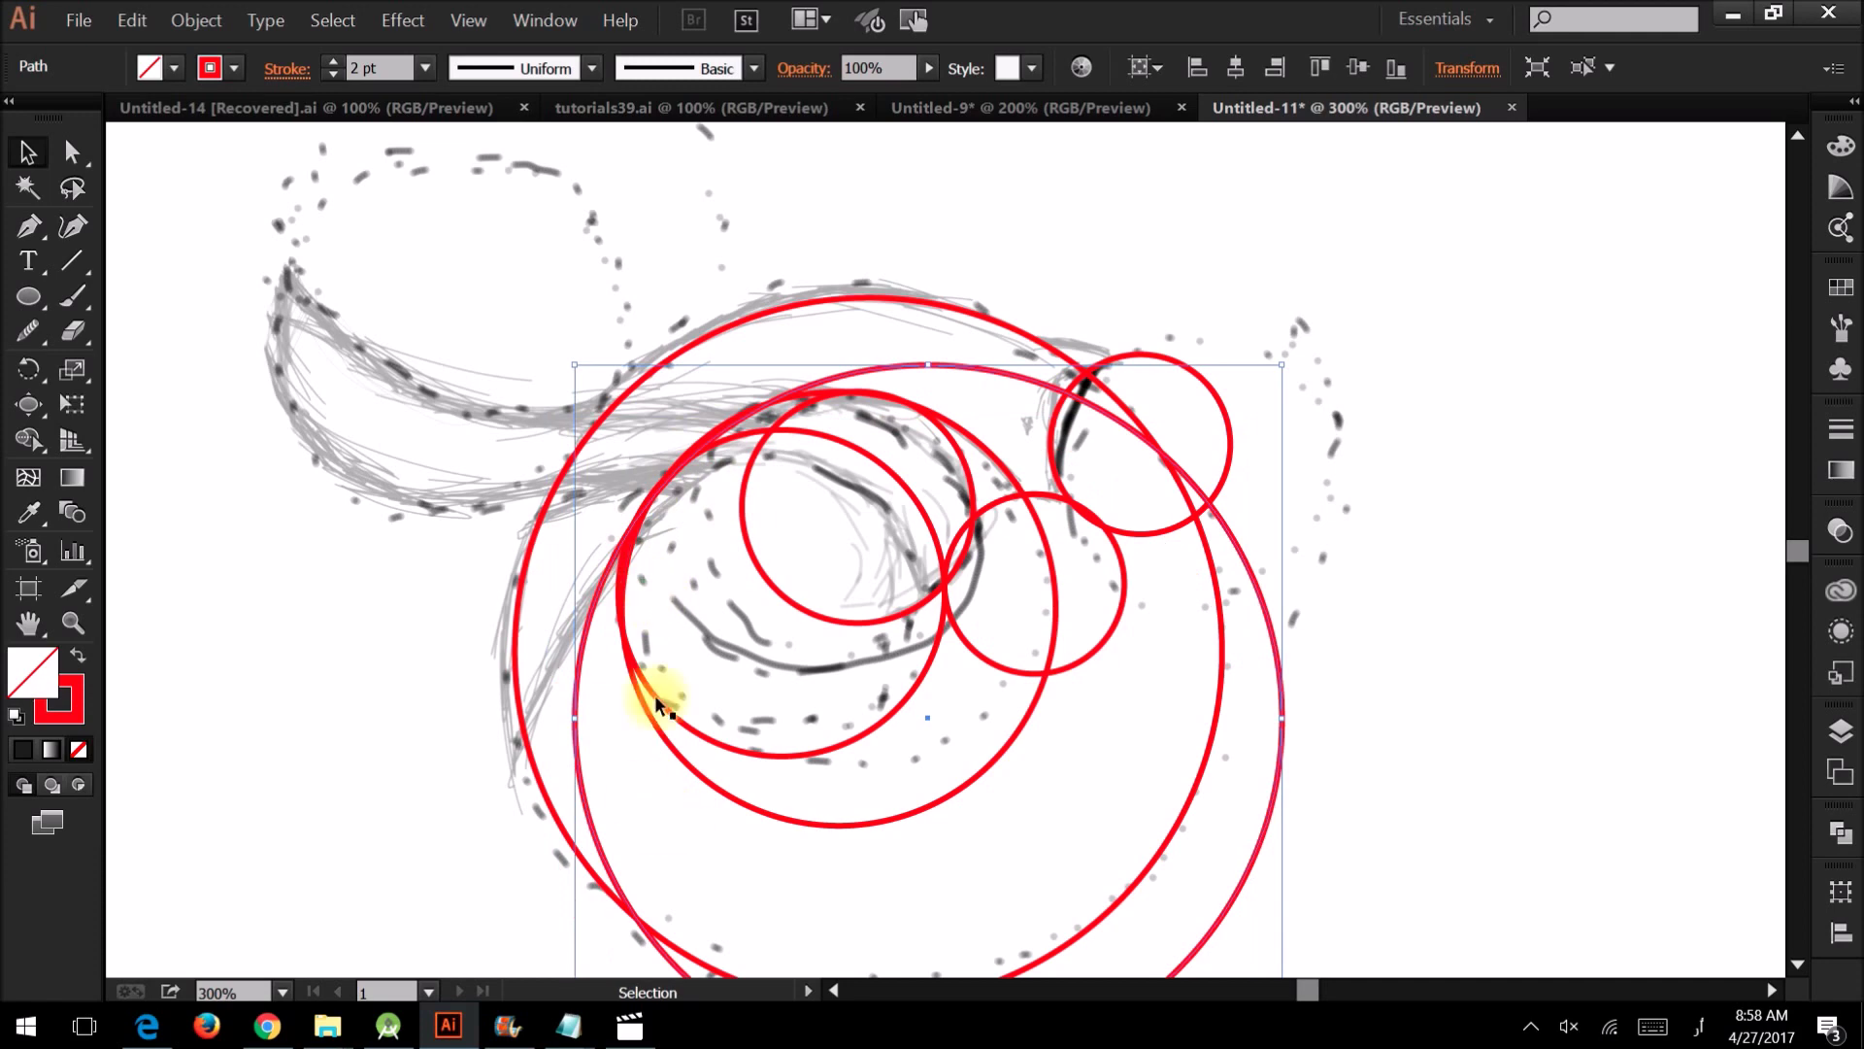
pyautogui.scroll(-1, 583, 741)
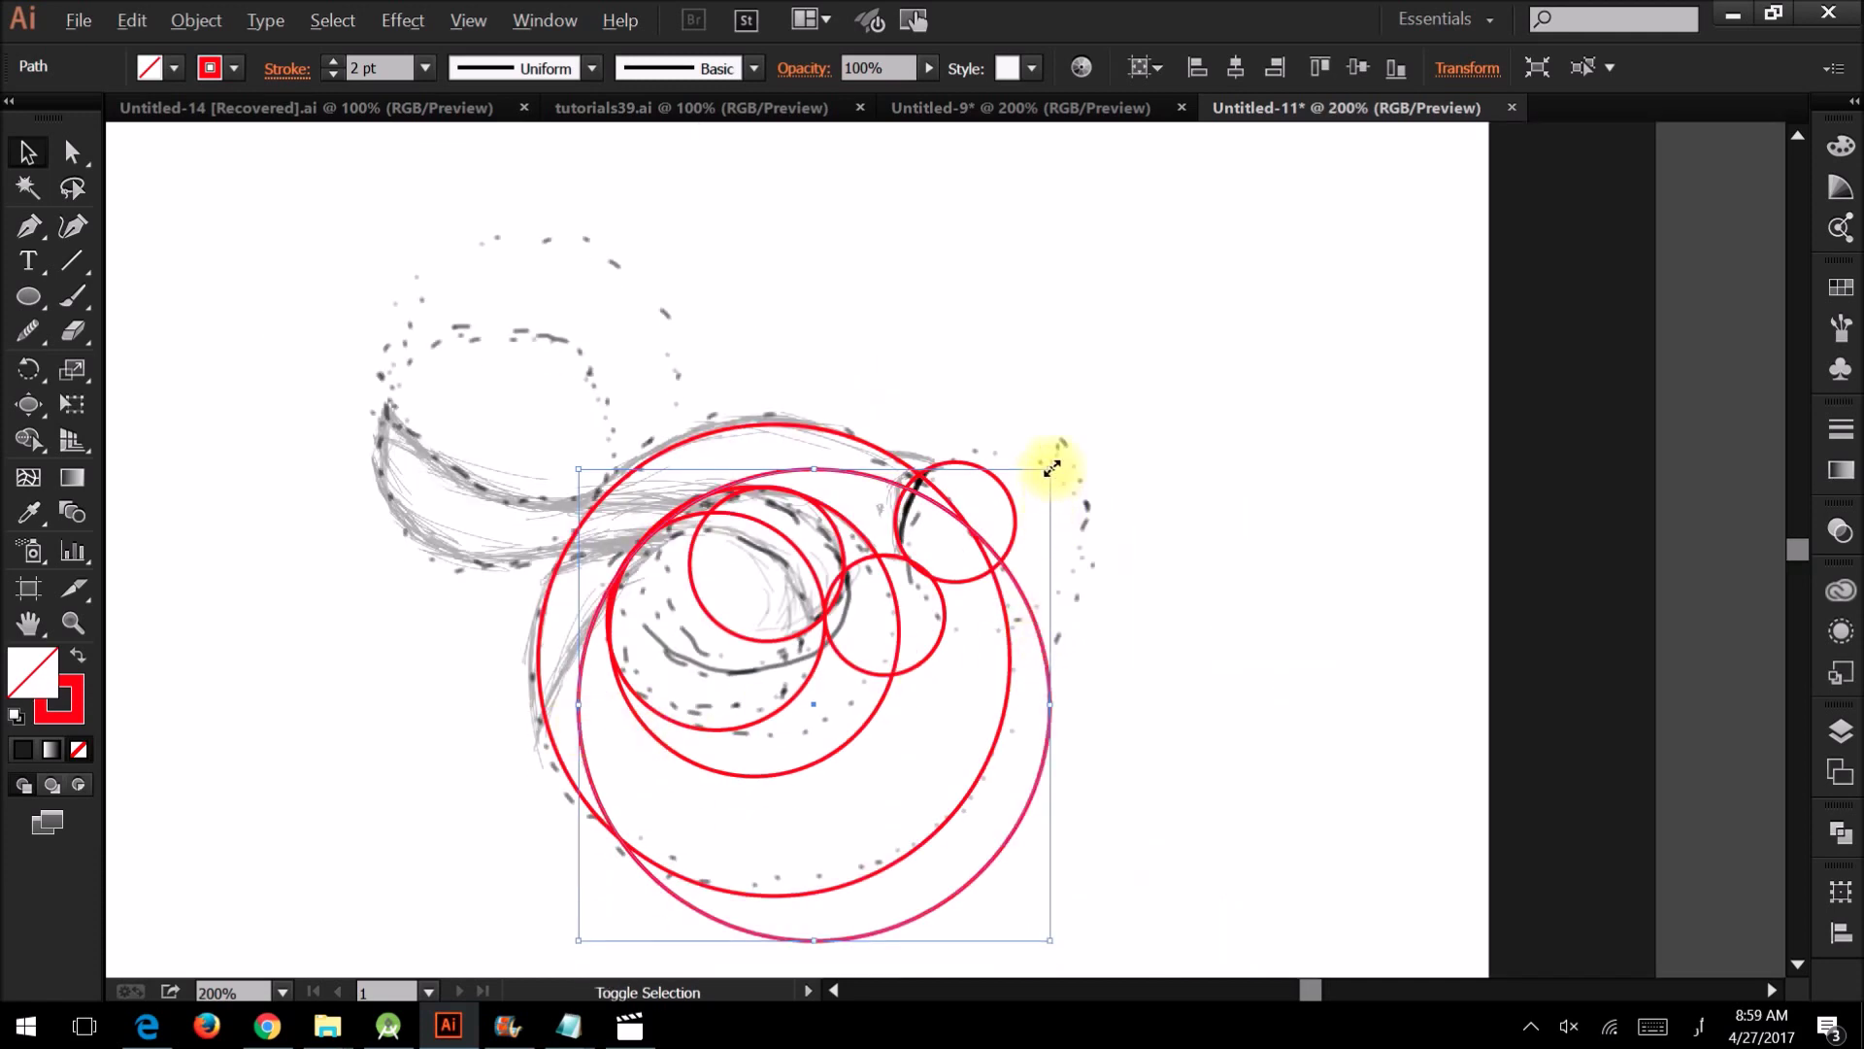
pyautogui.moveTo(1049, 468); pyautogui.dragTo(1096, 423)
pyautogui.moveTo(656, 471); pyautogui.dragTo(680, 519)
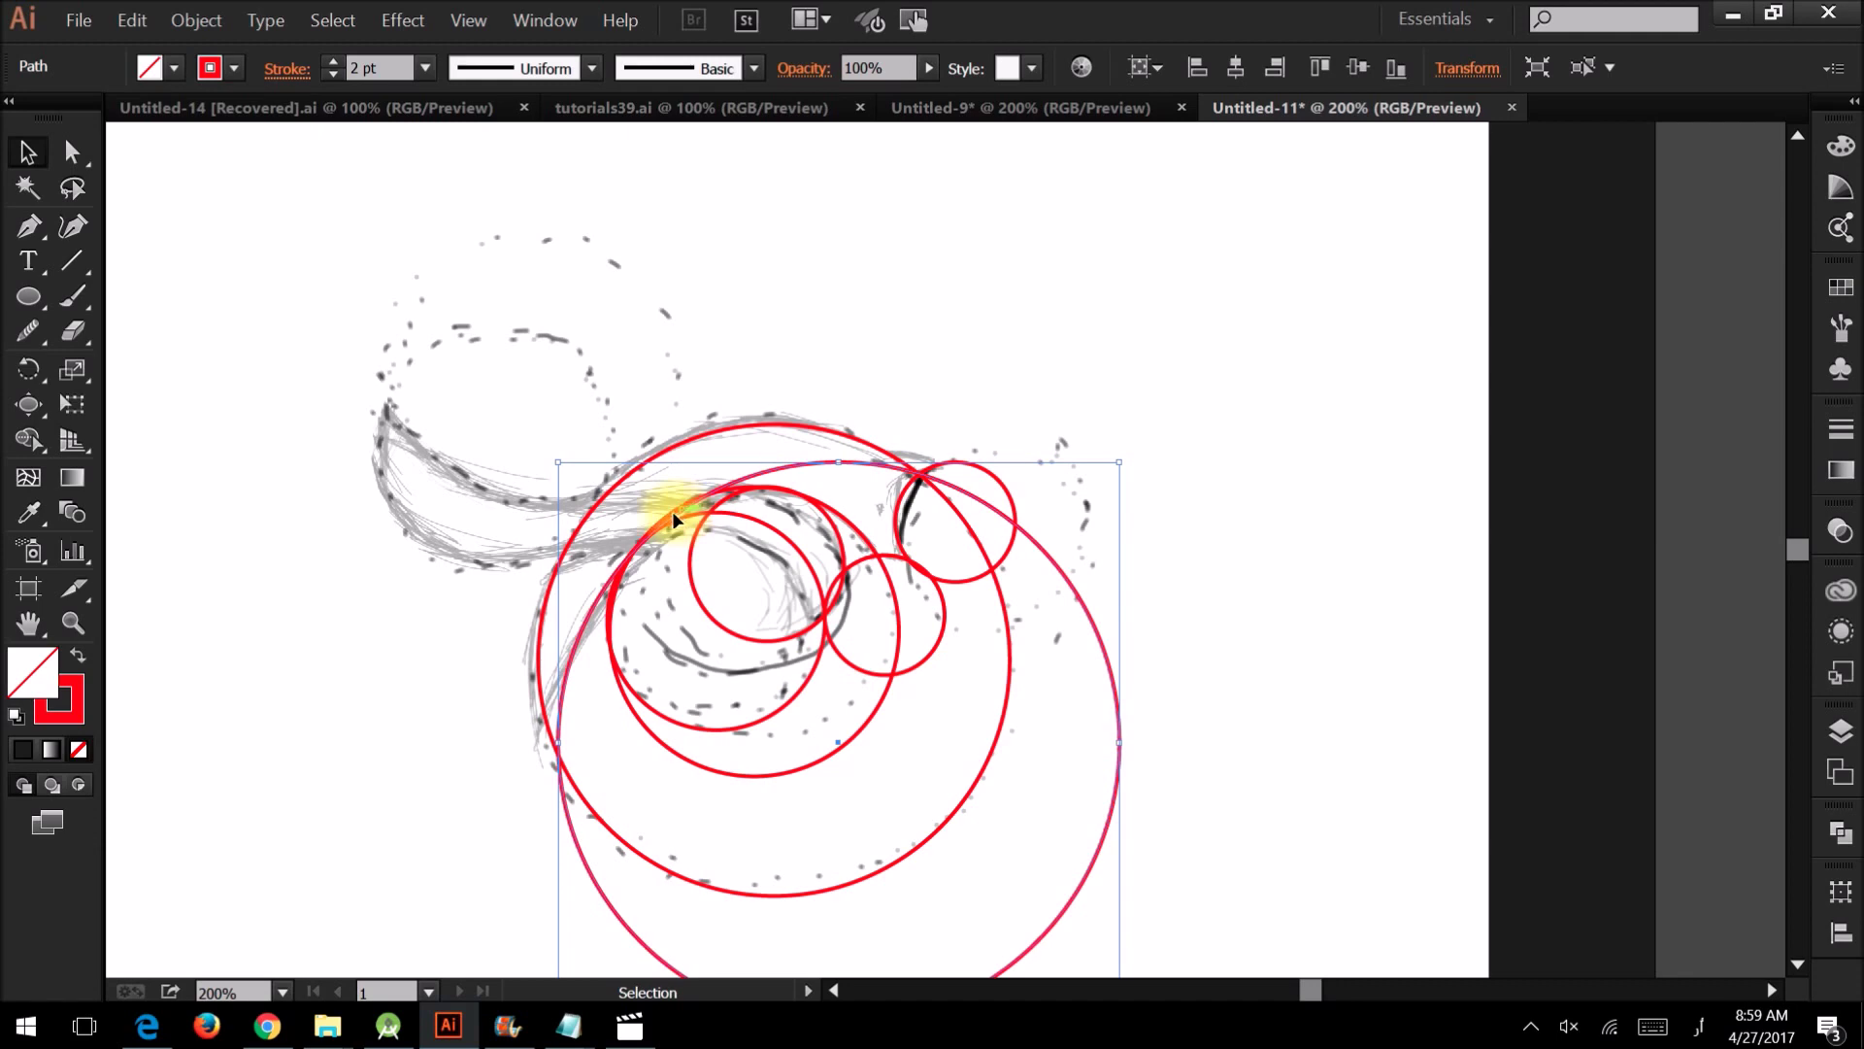
pyautogui.scroll(1, 611, 655)
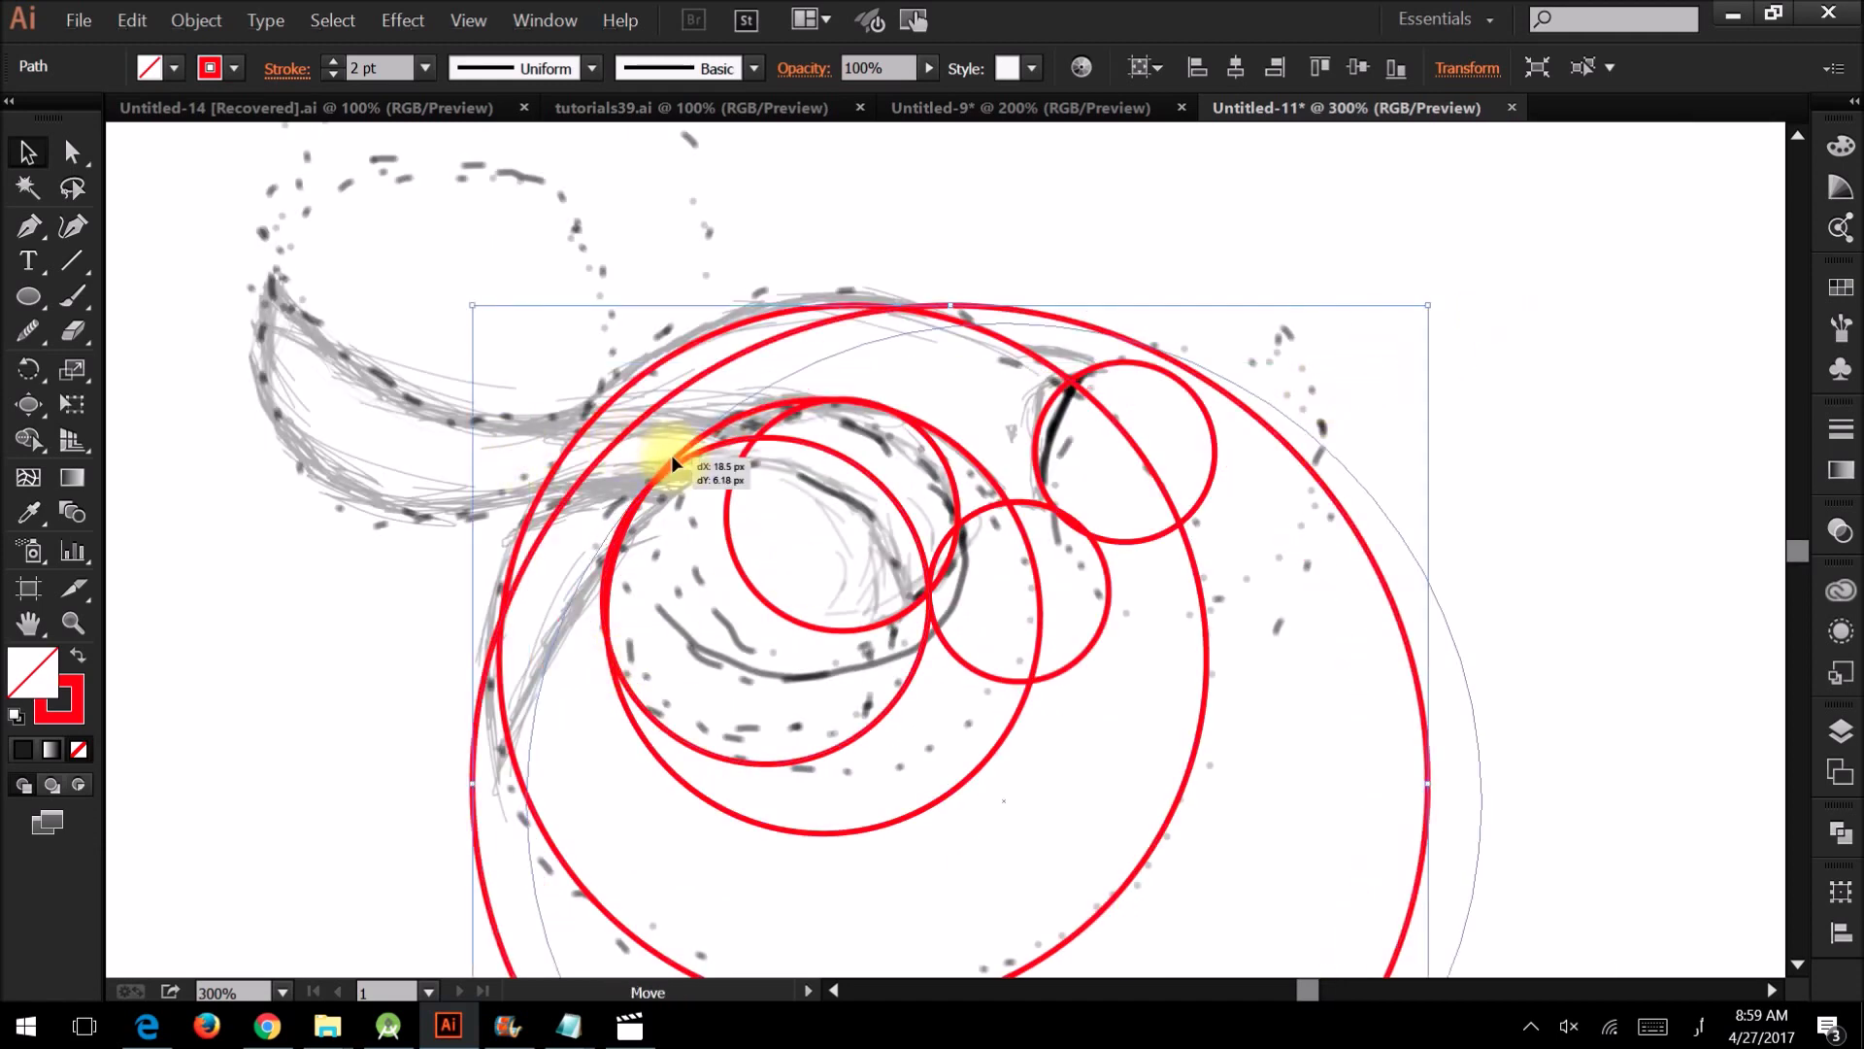
pyautogui.moveTo(679, 458); pyautogui.dragTo(666, 468)
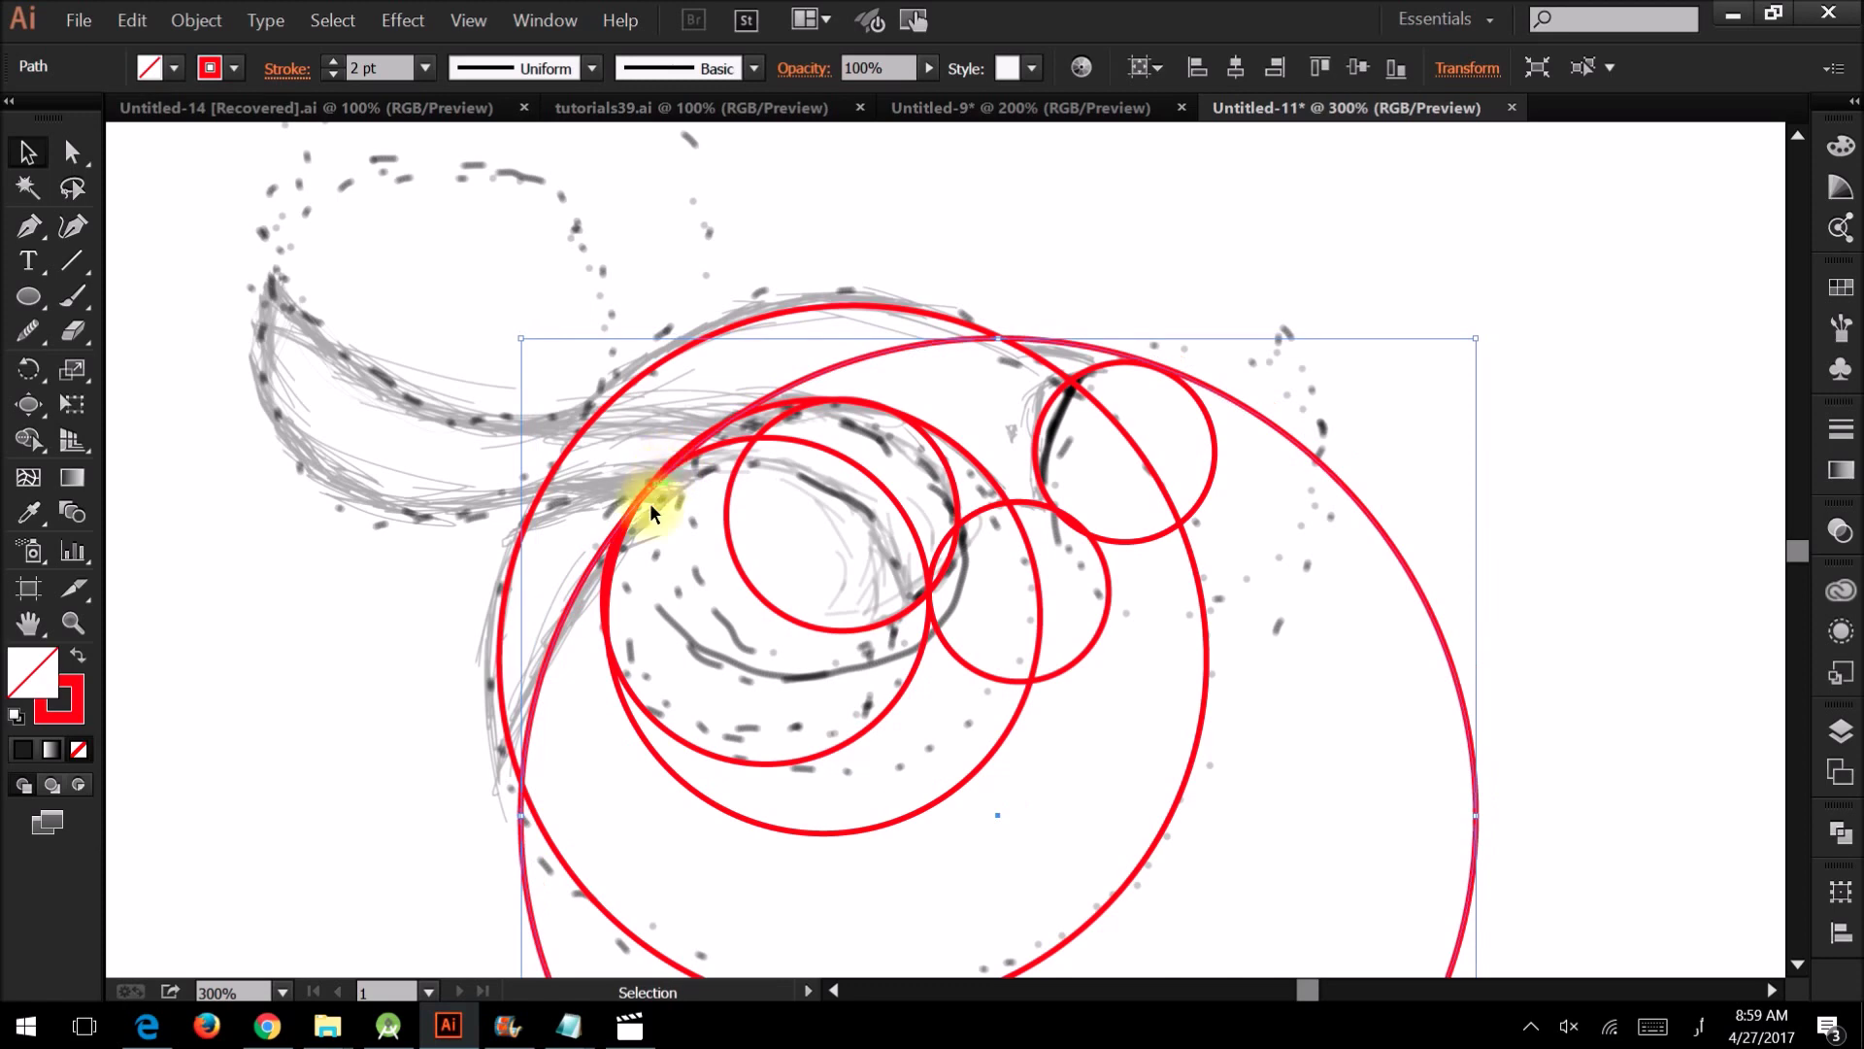
pyautogui.click(514, 488)
pyautogui.scroll(3, 526, 499)
pyautogui.hscroll(-4, 526, 499)
pyautogui.click(1418, 626)
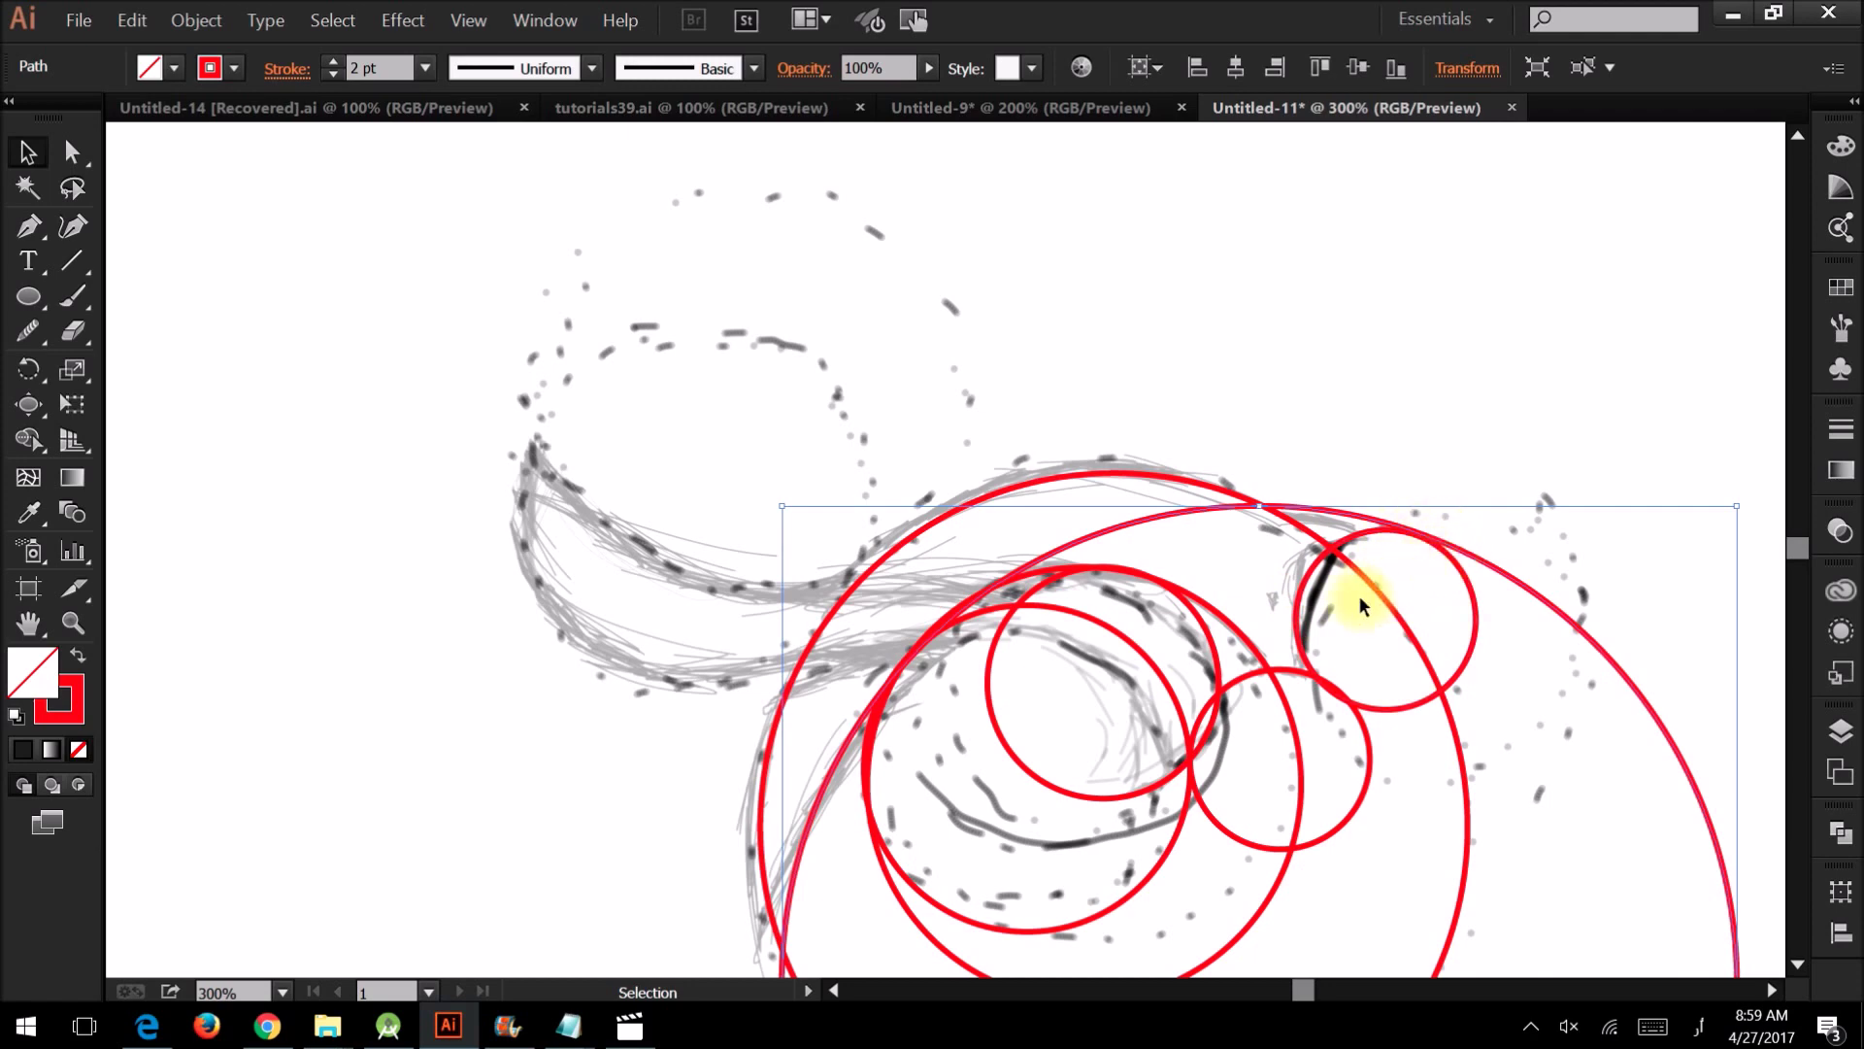
# Copy a circle up to the top-left curl, enlarge it slightly and nudge it down
pyautogui.moveTo(1018, 932); pyautogui.dragTo(721, 594)
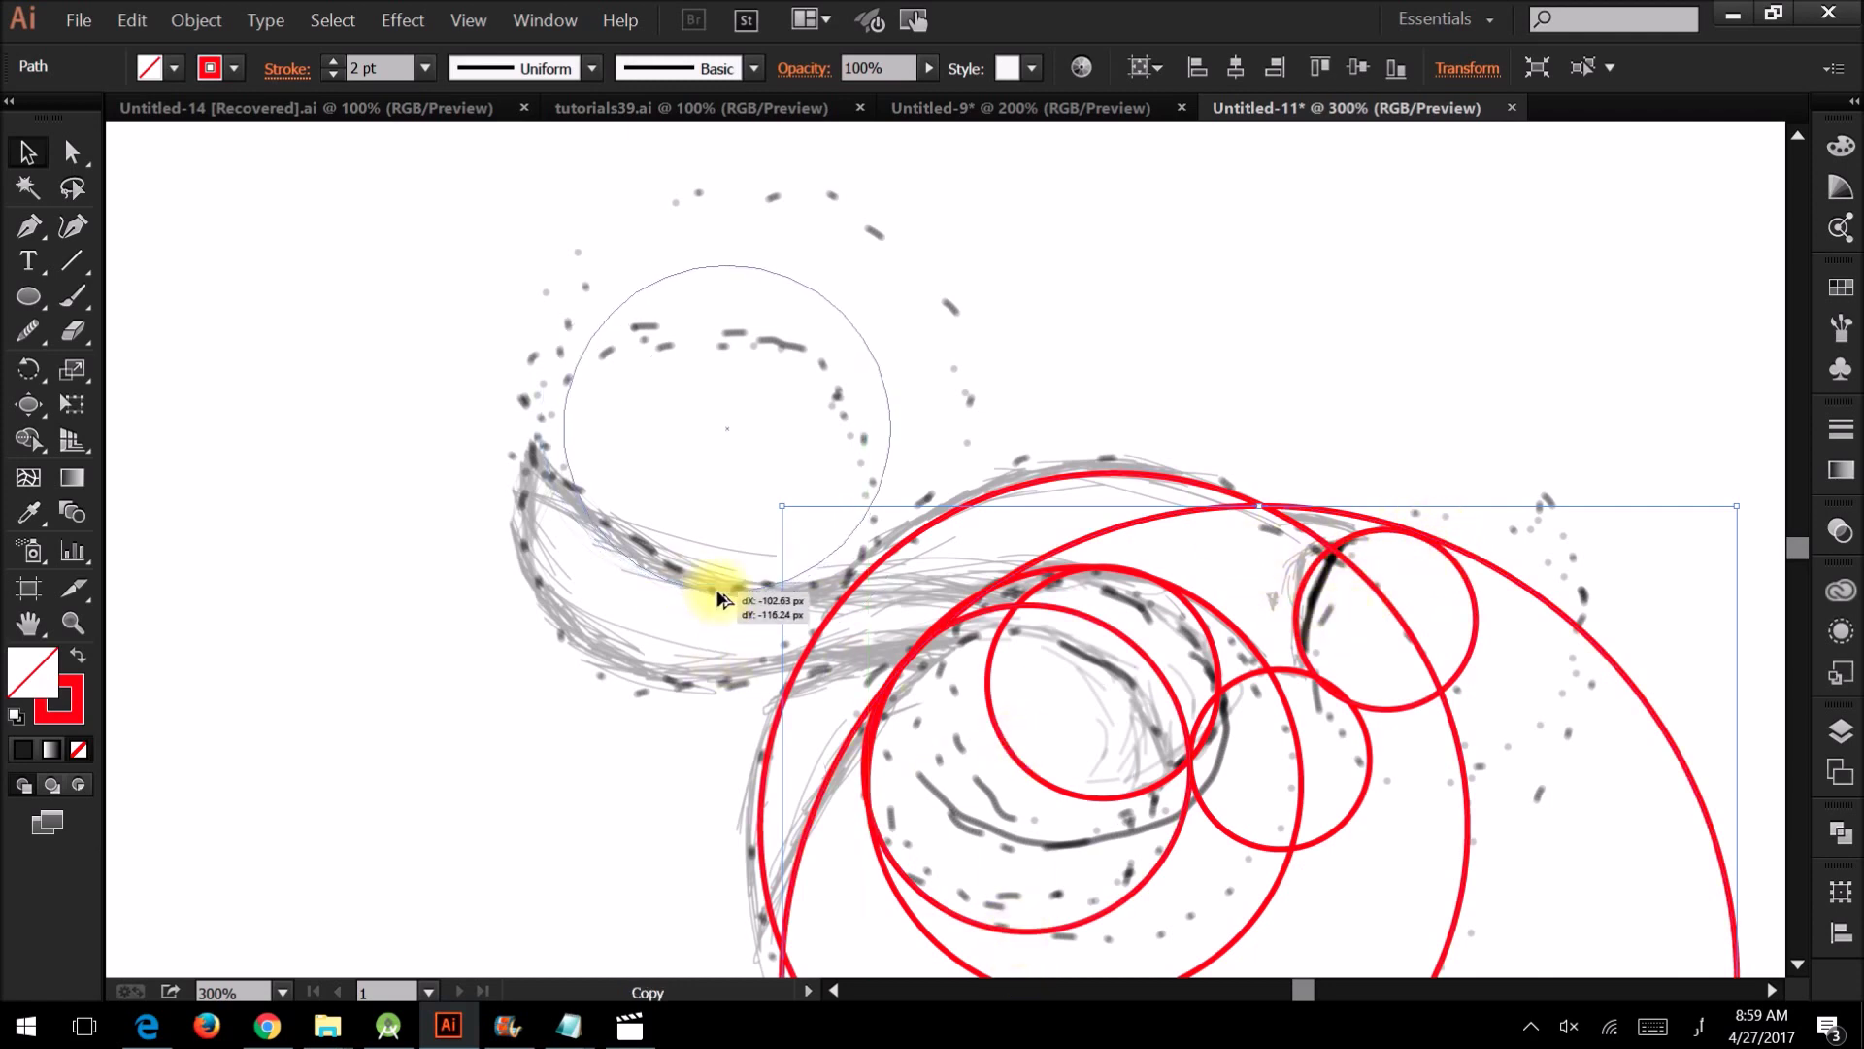
pyautogui.moveTo(903, 528); pyautogui.dragTo(844, 585)
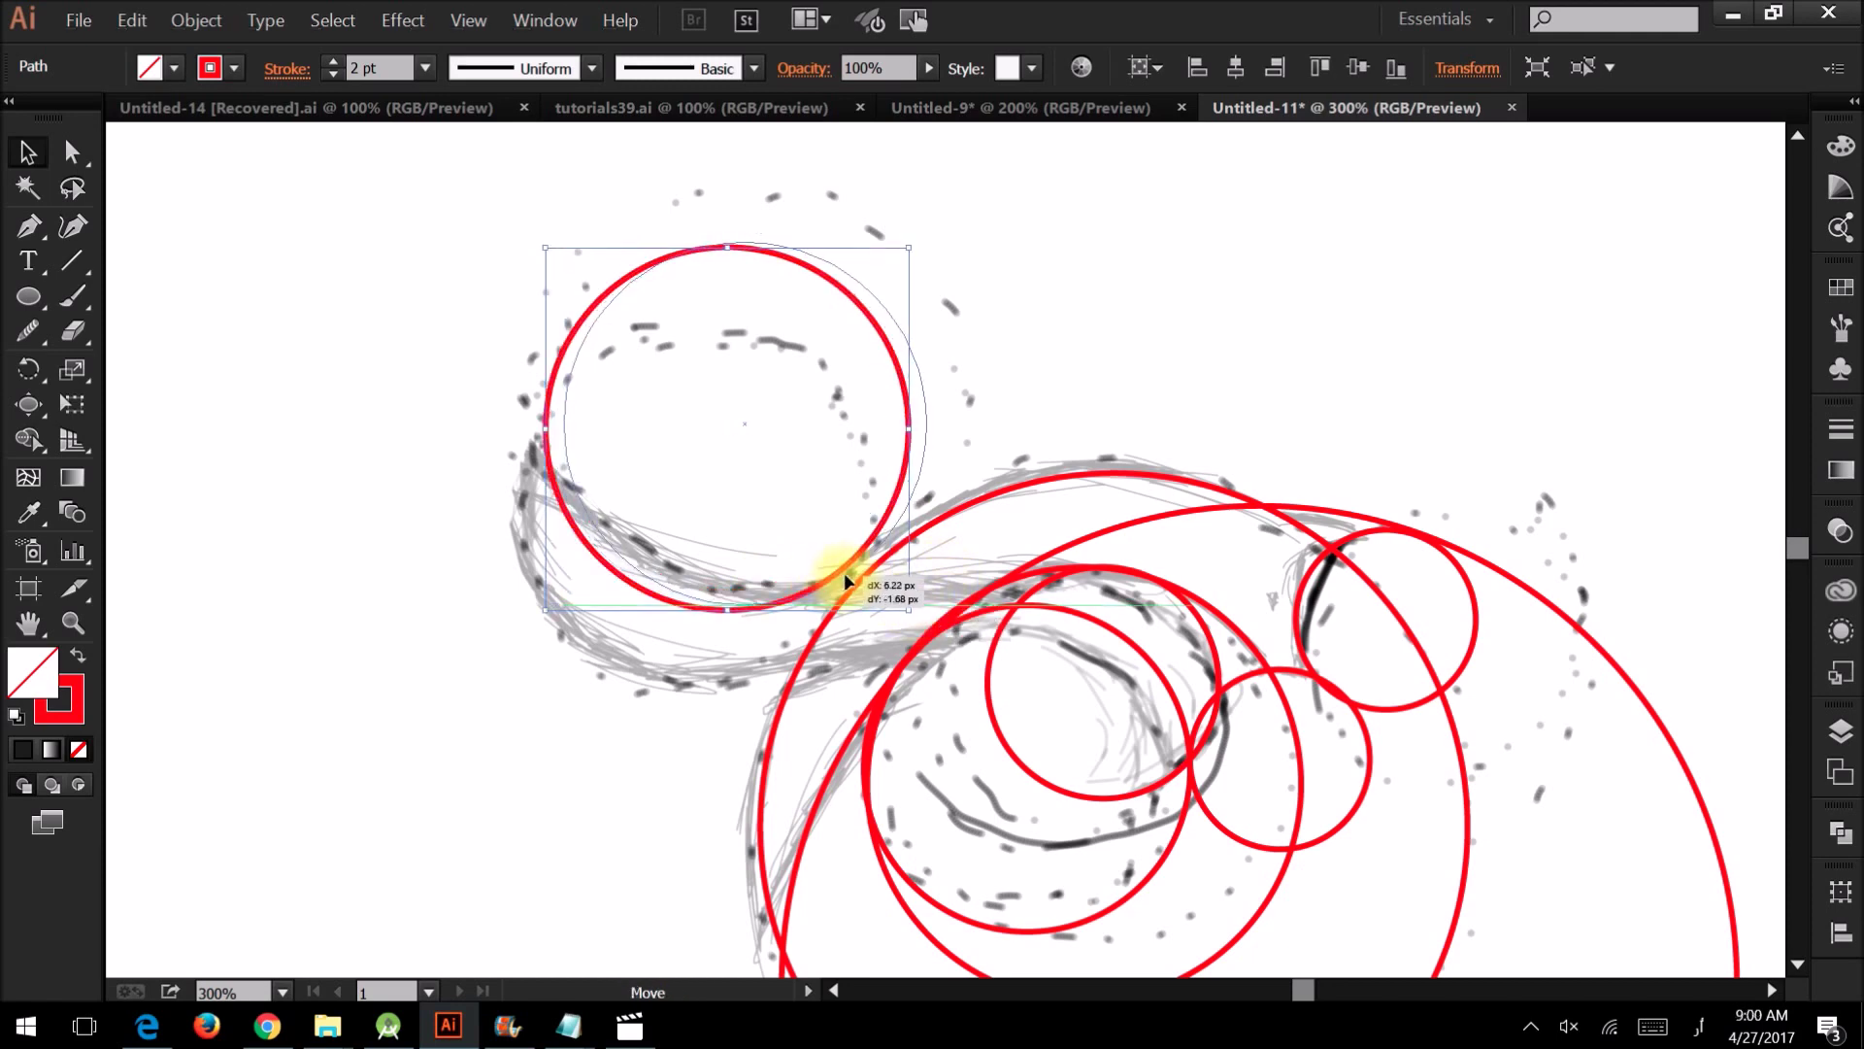
pyautogui.moveTo(567, 247); pyautogui.dragTo(534, 204)
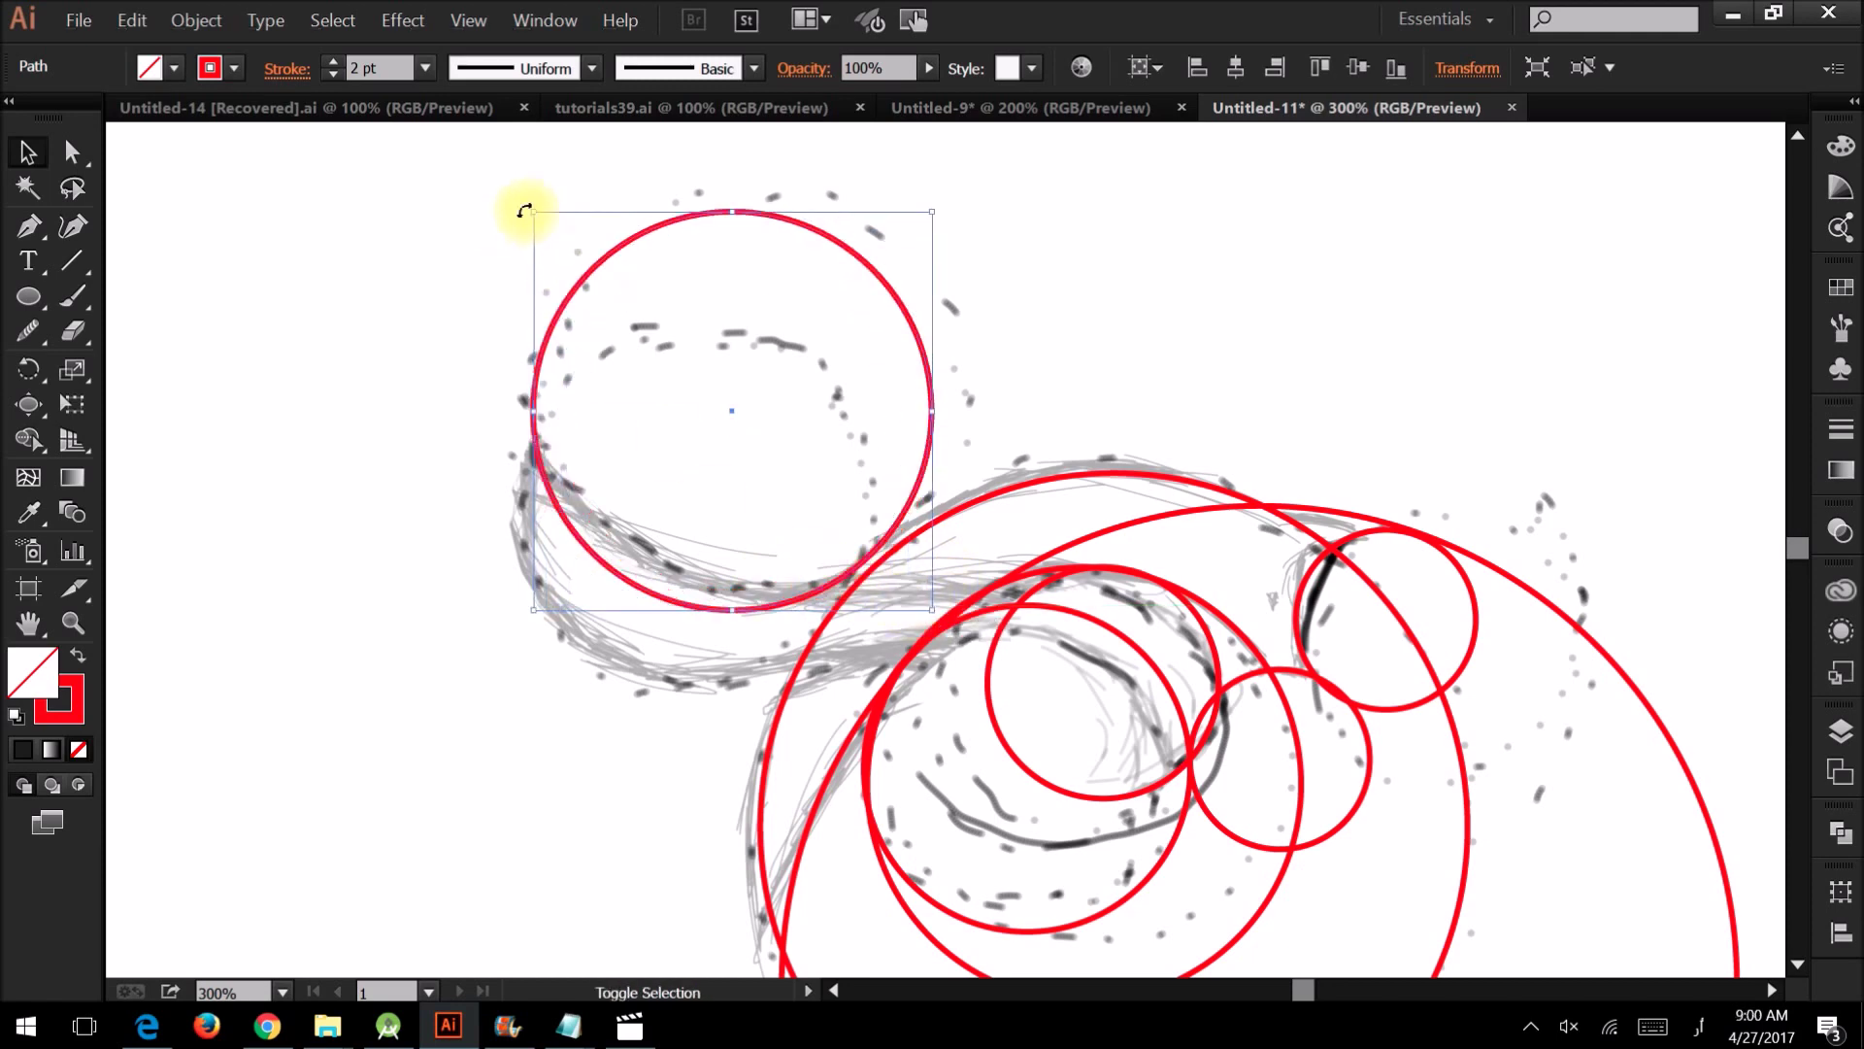
pyautogui.doubleClick(867, 542)
pyautogui.doubleClick(880, 592)
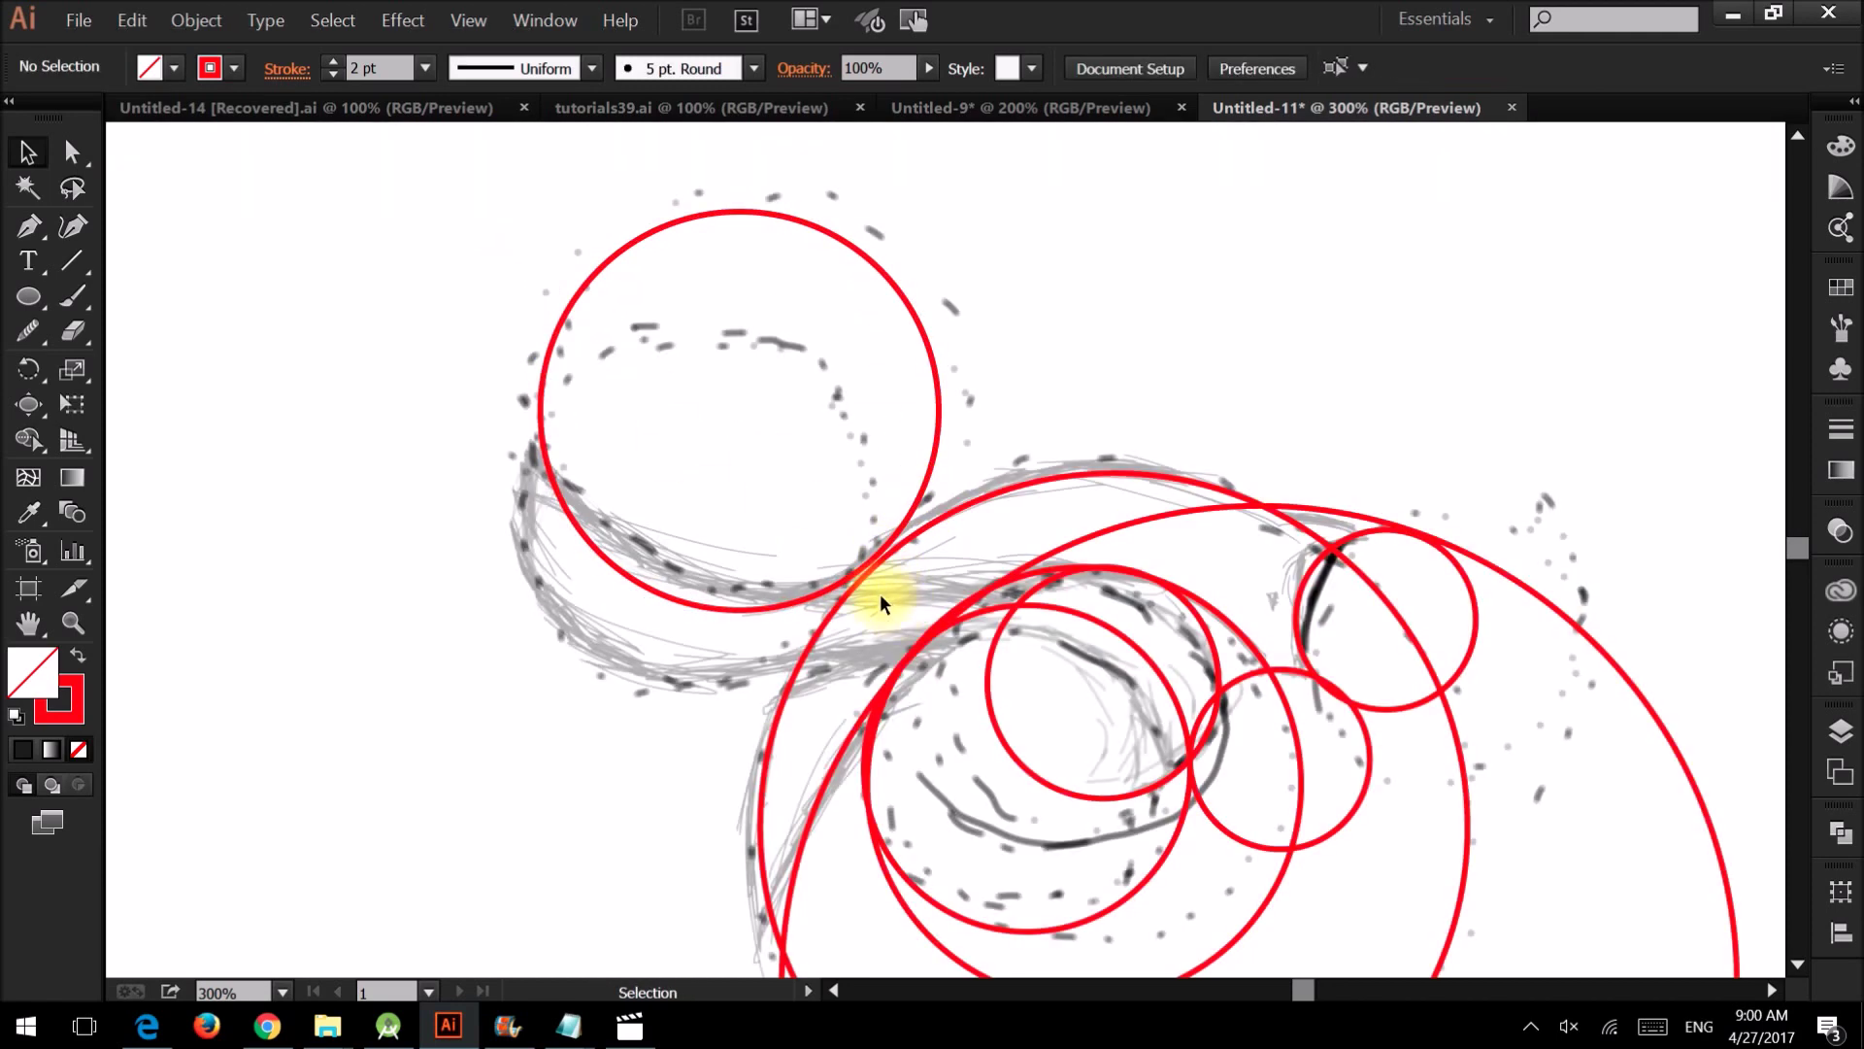
pyautogui.moveTo(877, 563); pyautogui.dragTo(891, 592)
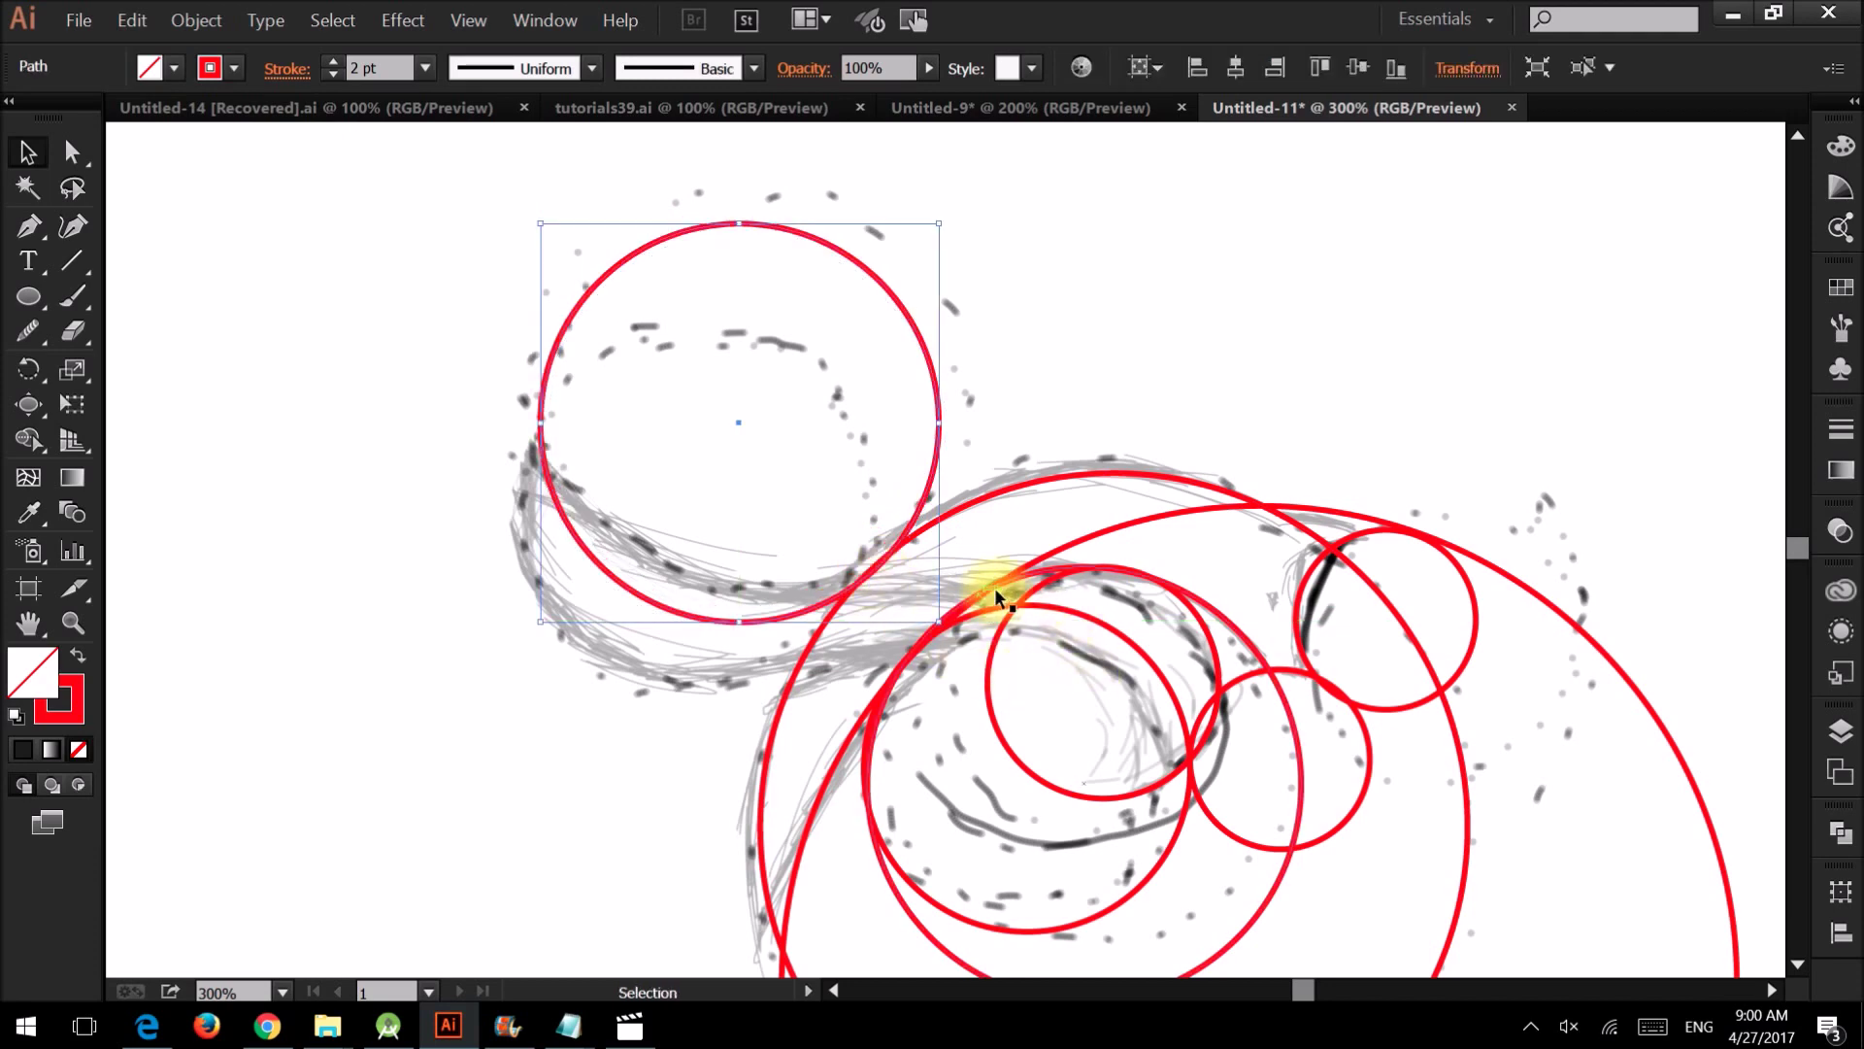
# Enlarge the top-left circle further so it covers the sketch's curl
pyautogui.hotkey('ctrl', '-')
pyautogui.moveTo(1005, 345); pyautogui.dragTo(1225, 254)
pyautogui.hotkey('ctrl', '+')
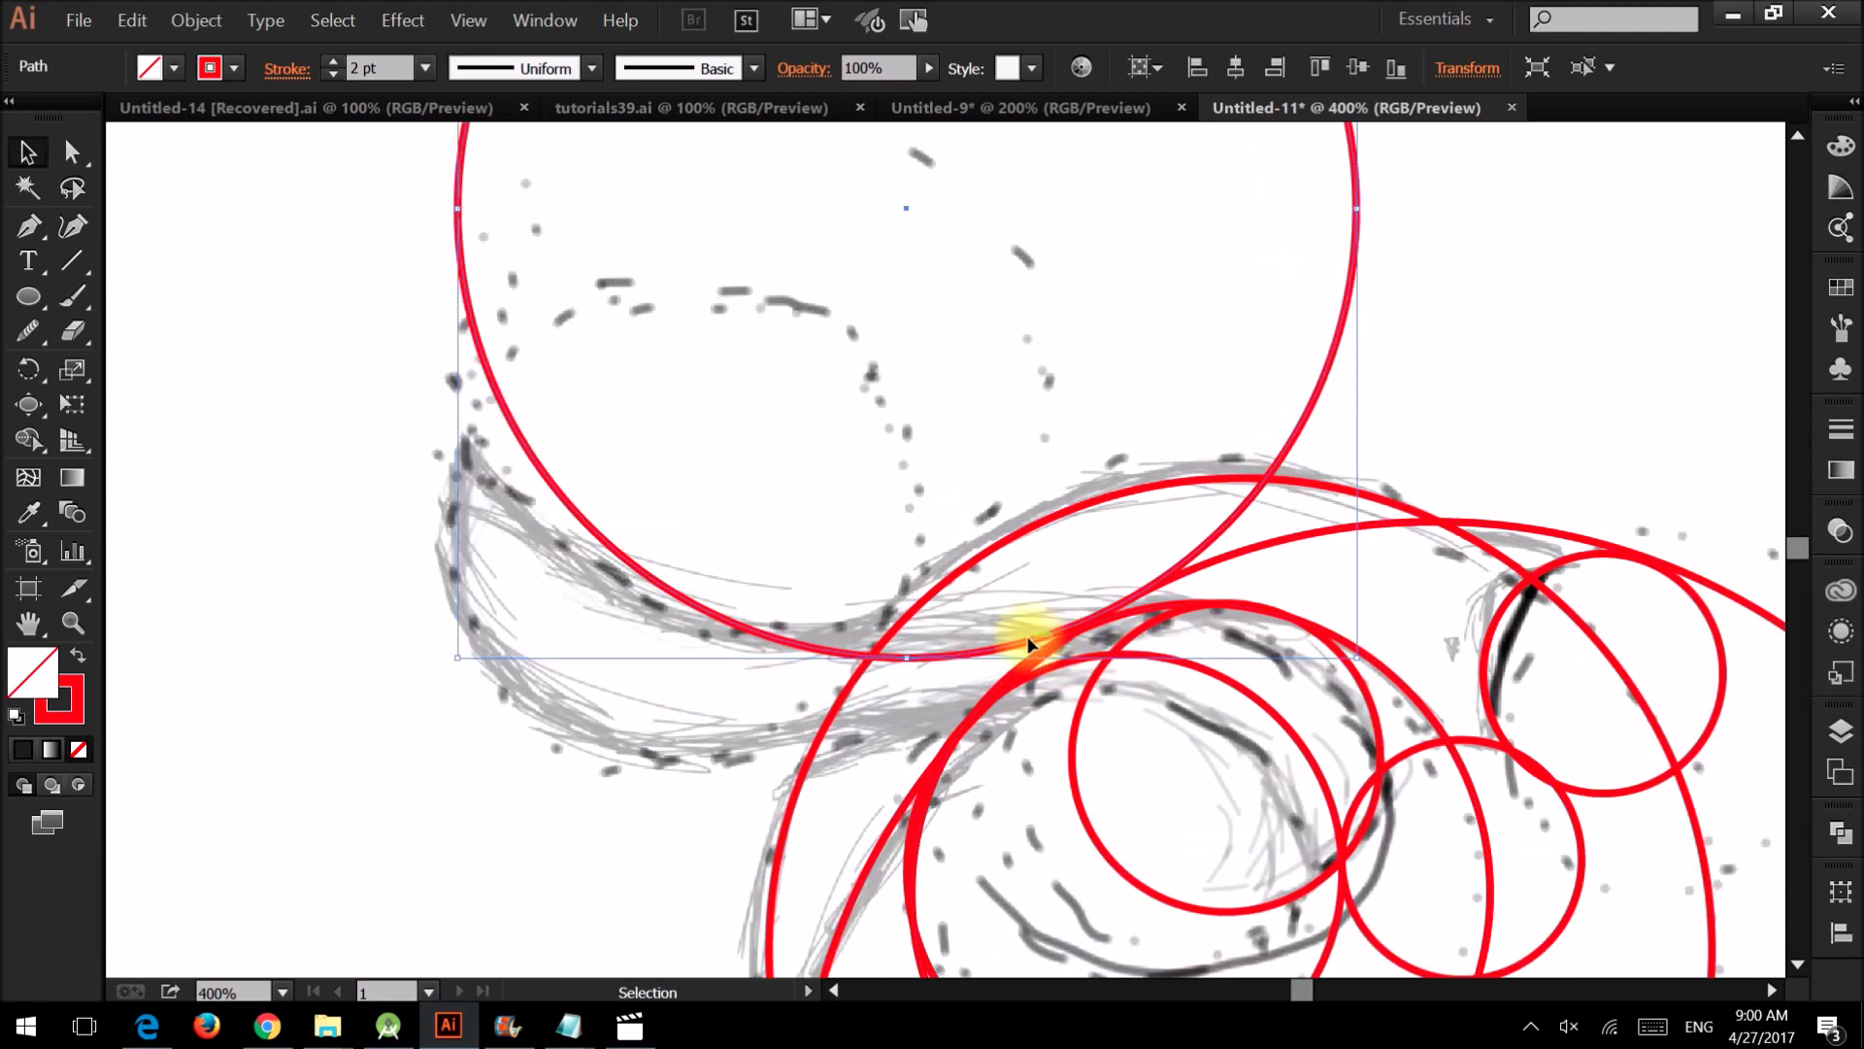
pyautogui.hotkey('ctrl', '-')
pyautogui.moveTo(740, 203); pyautogui.dragTo(698, 182)
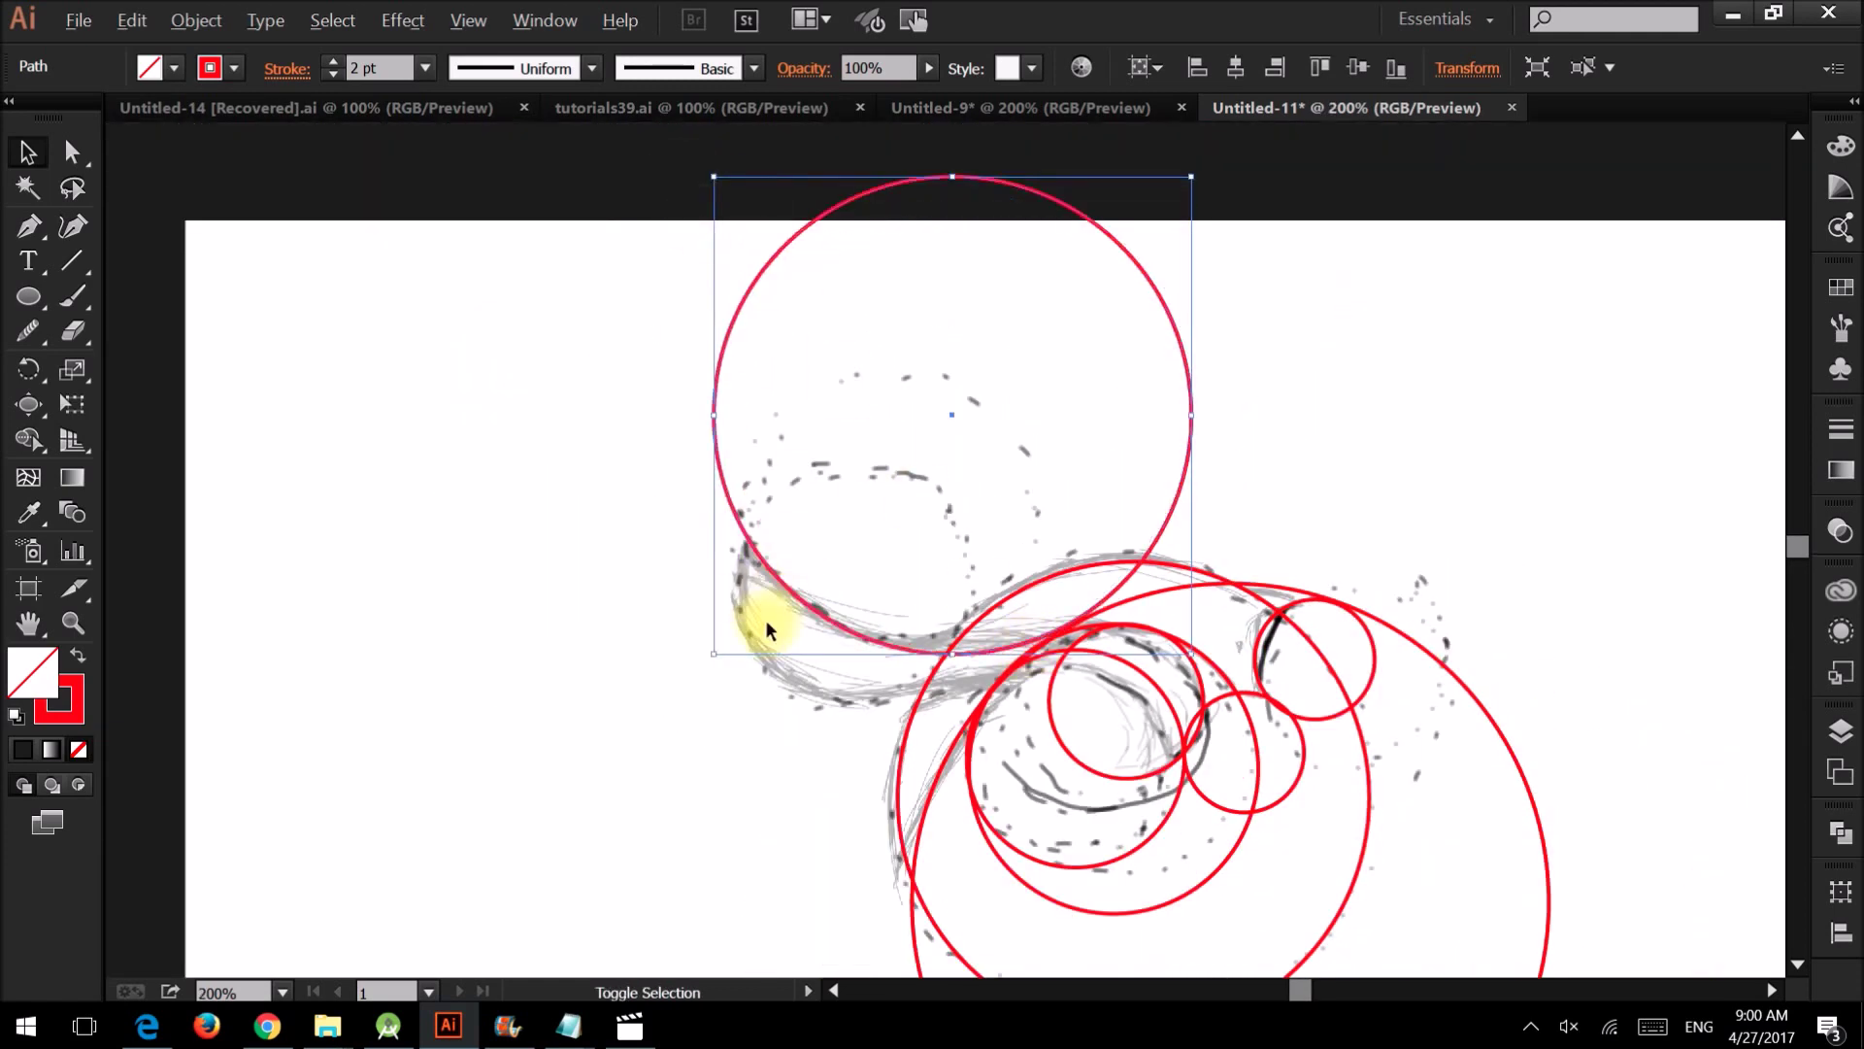
pyautogui.hotkey('ctrl', '+')
pyautogui.hotkey('ctrl', '+')
pyautogui.hotkey('ctrl', '+')
pyautogui.hotkey('ctrl', '-')
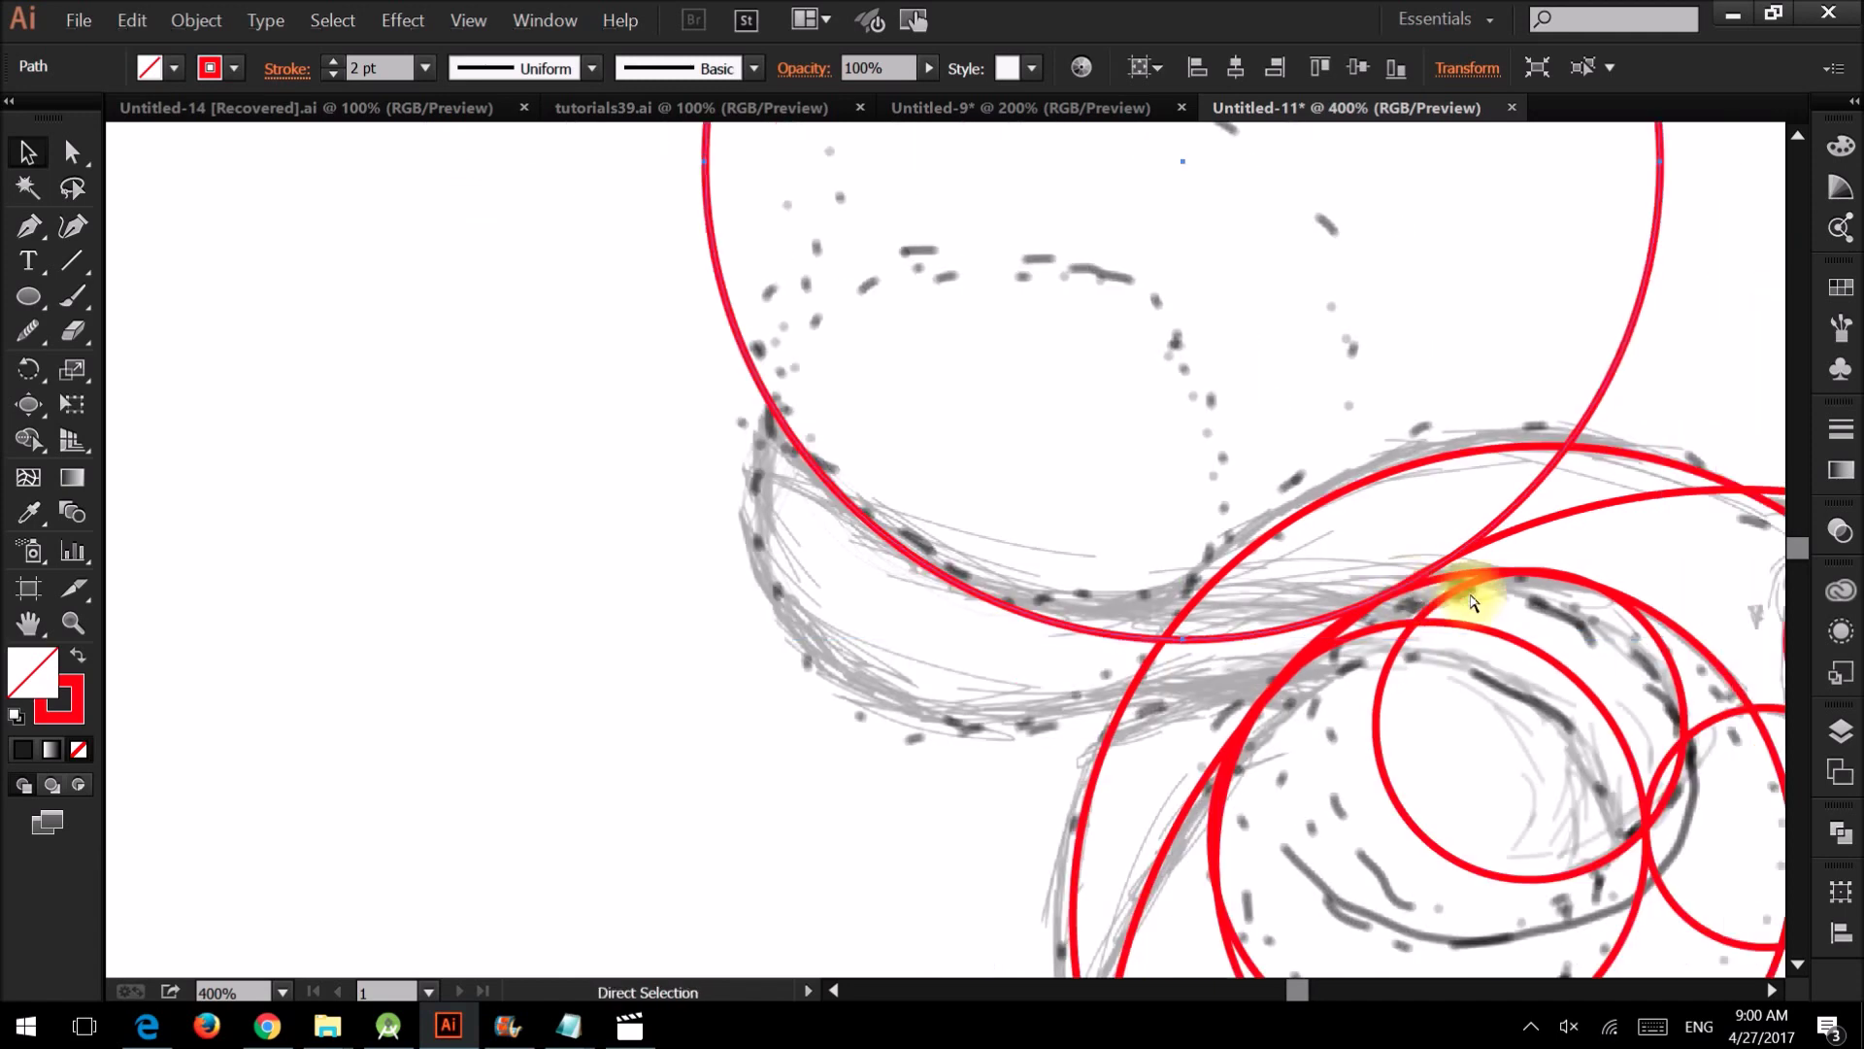
# Alt-drag a smaller circle copy onto the swoosh's left curl
pyautogui.hscroll(2, 1482, 590)
pyautogui.moveTo(1191, 941); pyautogui.dragTo(738, 633)
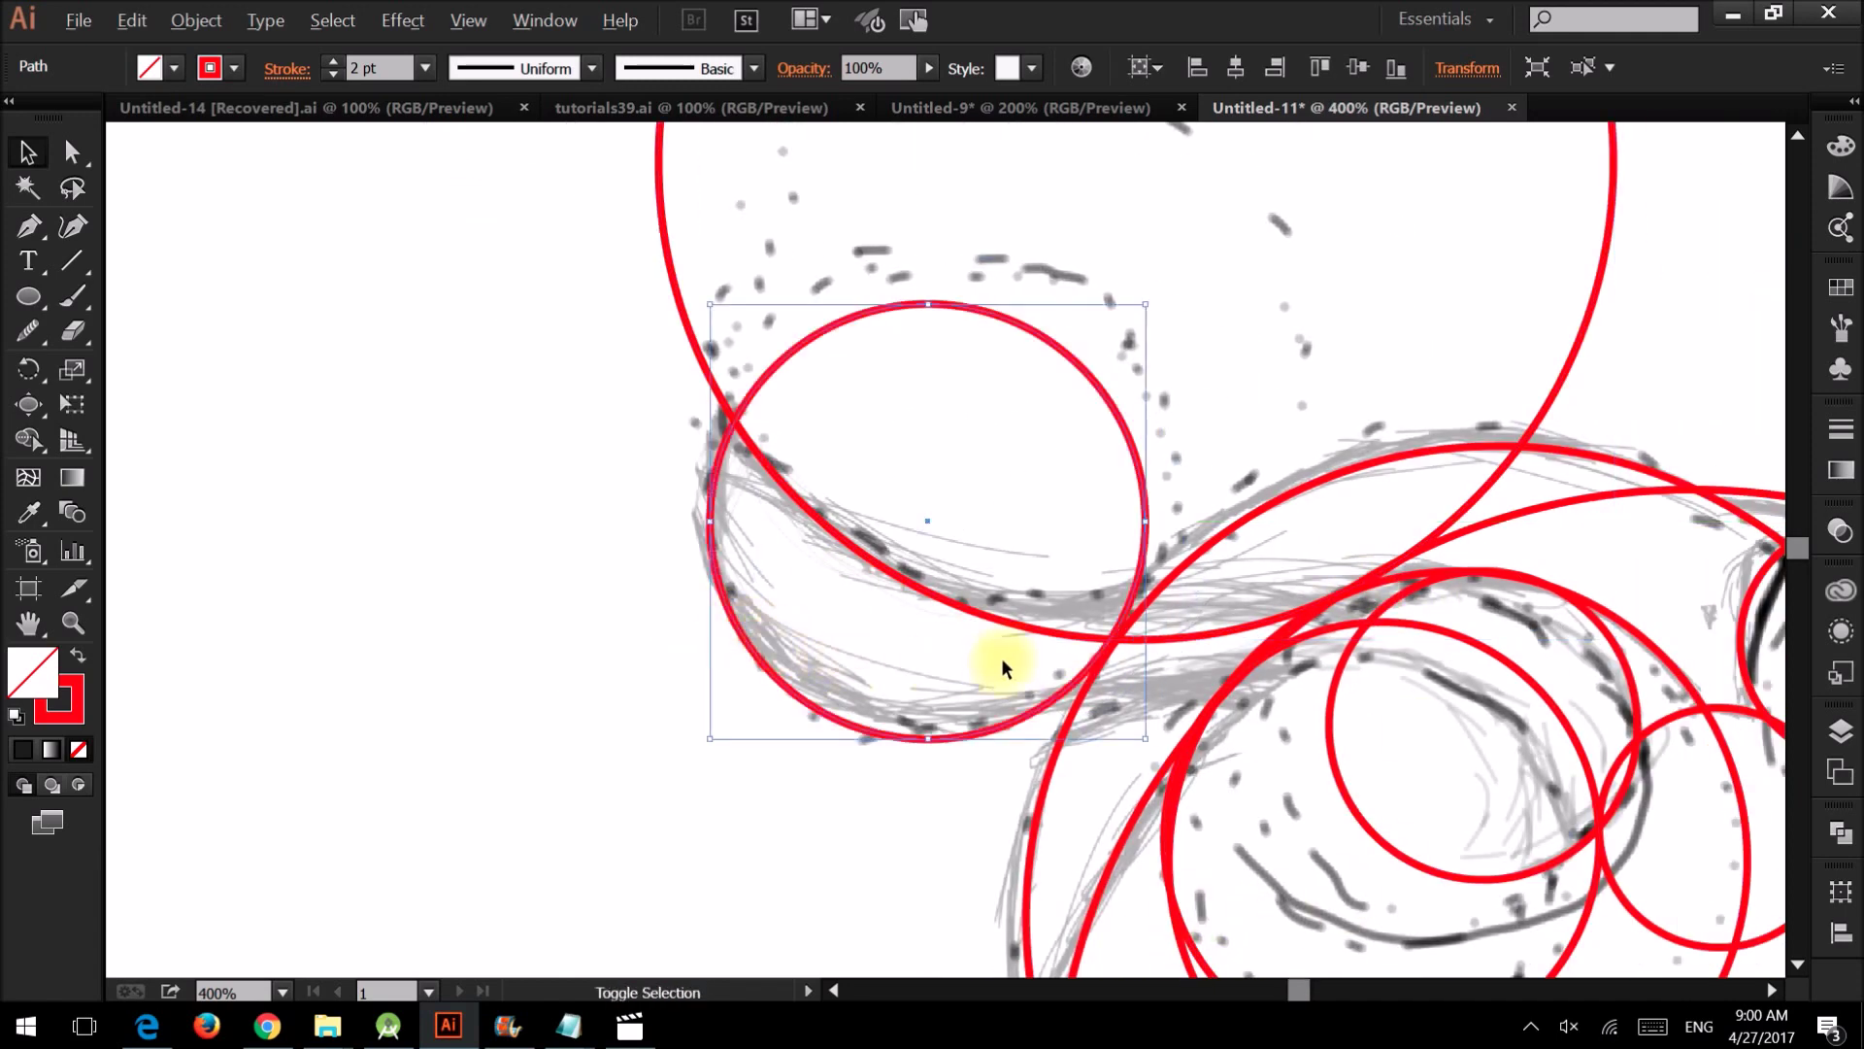
pyautogui.hotkey('ctrl', '-')
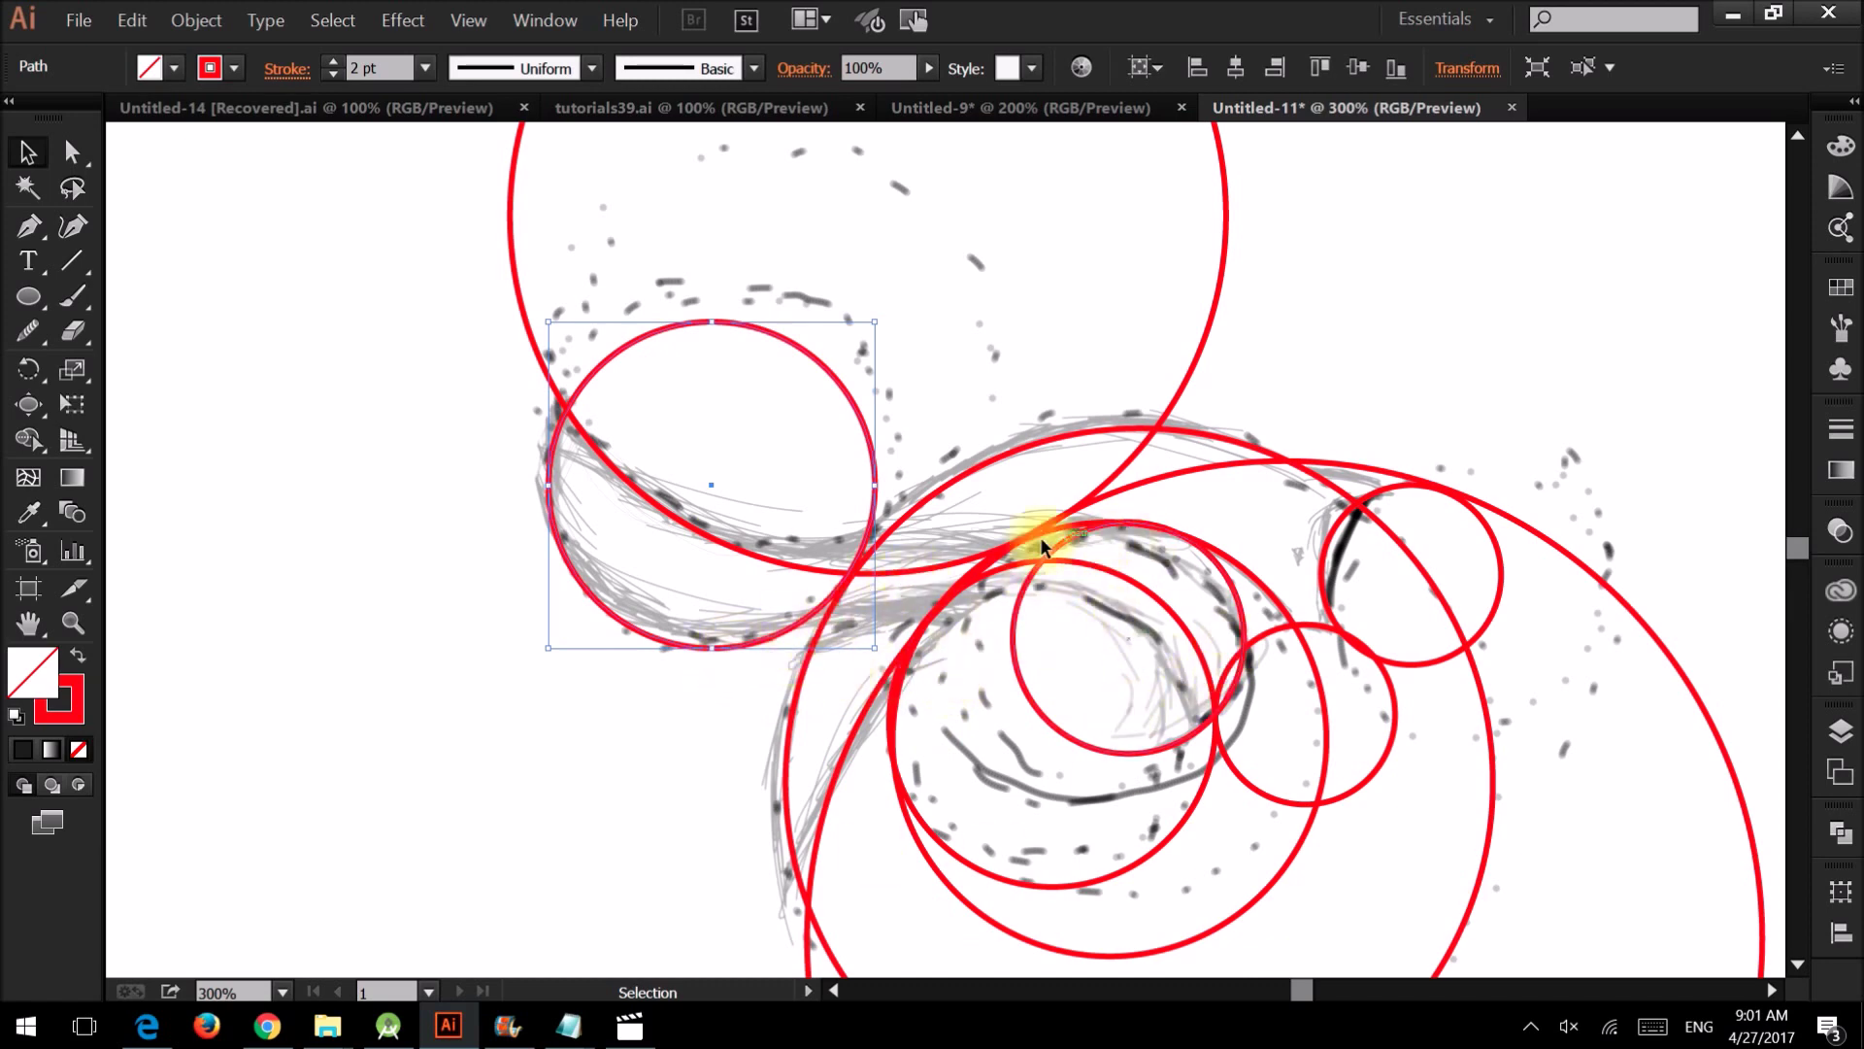
# Copy a large circle to the lower-left of the swoosh
pyautogui.scroll(-2, 612, 607)
pyautogui.moveTo(1620, 516); pyautogui.dragTo(1330, 626)
pyautogui.scroll(2, 996, 536)
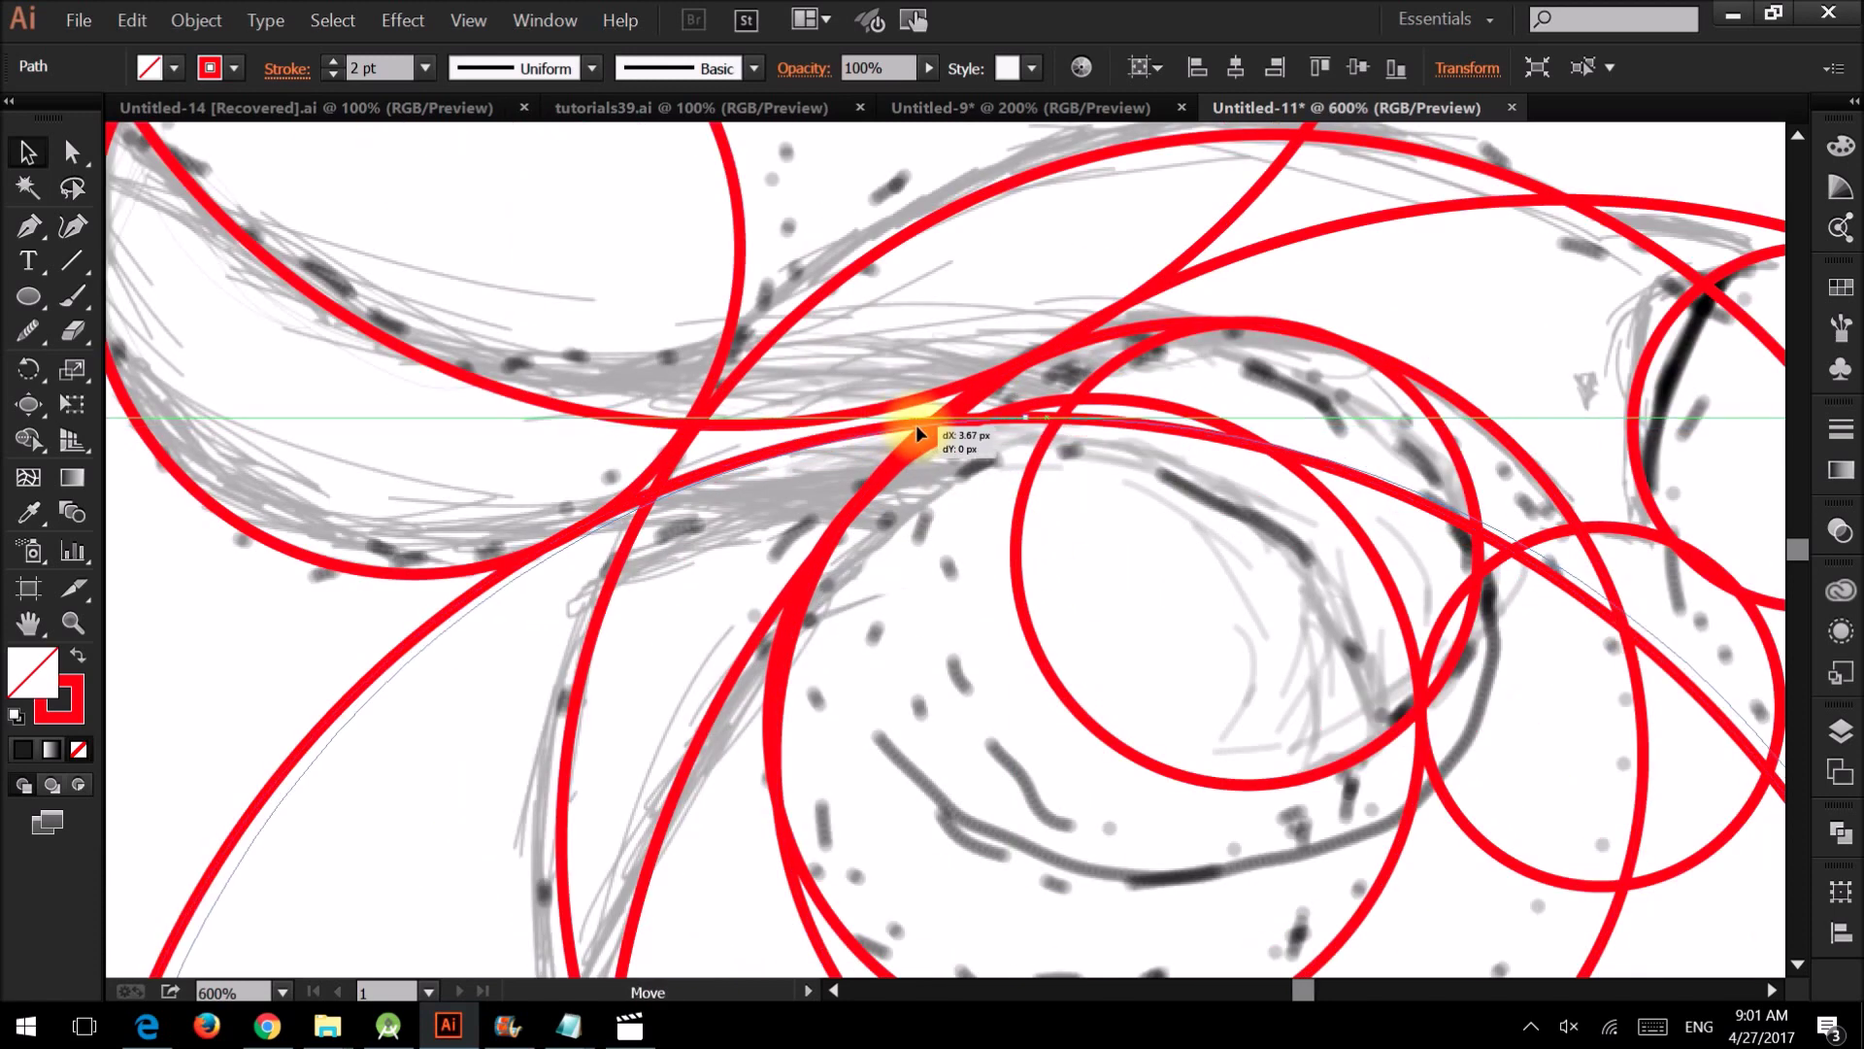
pyautogui.scroll(-1, 1163, 453)
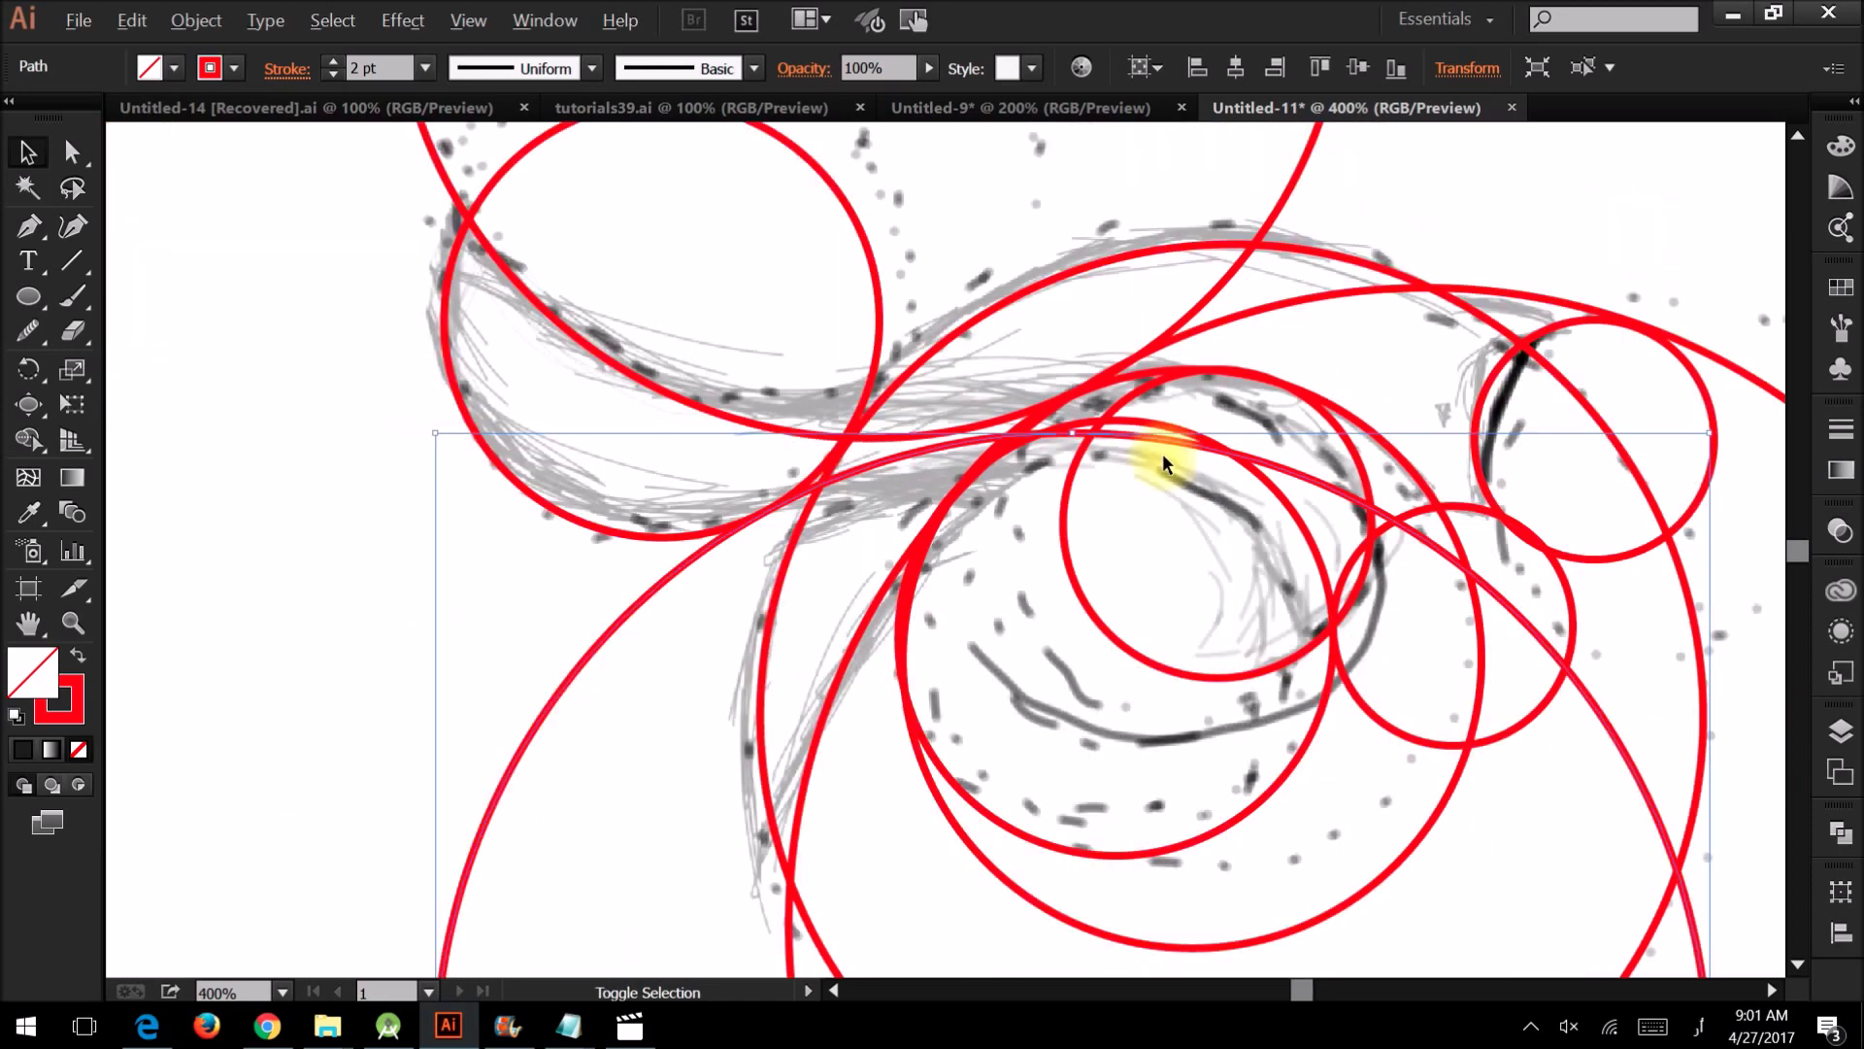
pyautogui.scroll(-1, 1162, 452)
pyautogui.scroll(-1, 1162, 452)
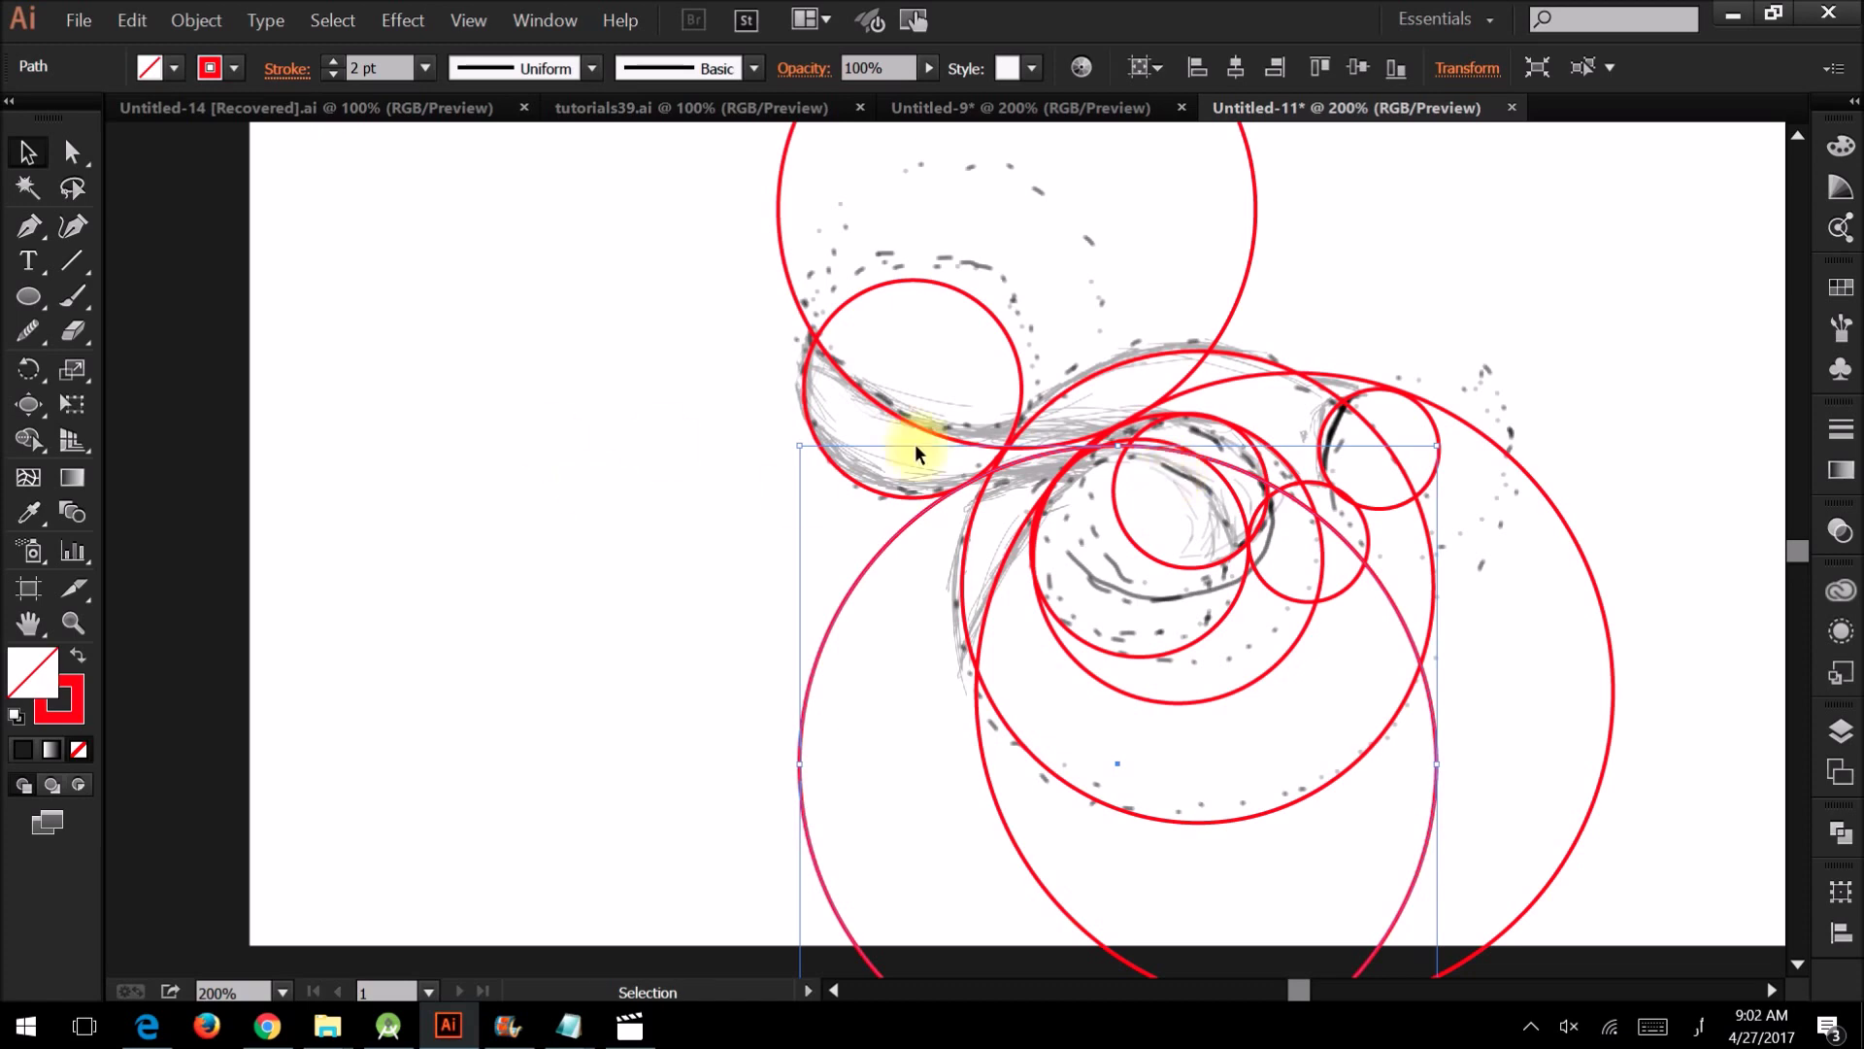
pyautogui.scroll(1, 1006, 423)
# Enlarge the small left-curl circle and nudge the large circle until its edge meets it
pyautogui.click(971, 393)
pyautogui.moveTo(990, 193); pyautogui.dragTo(1010, 173)
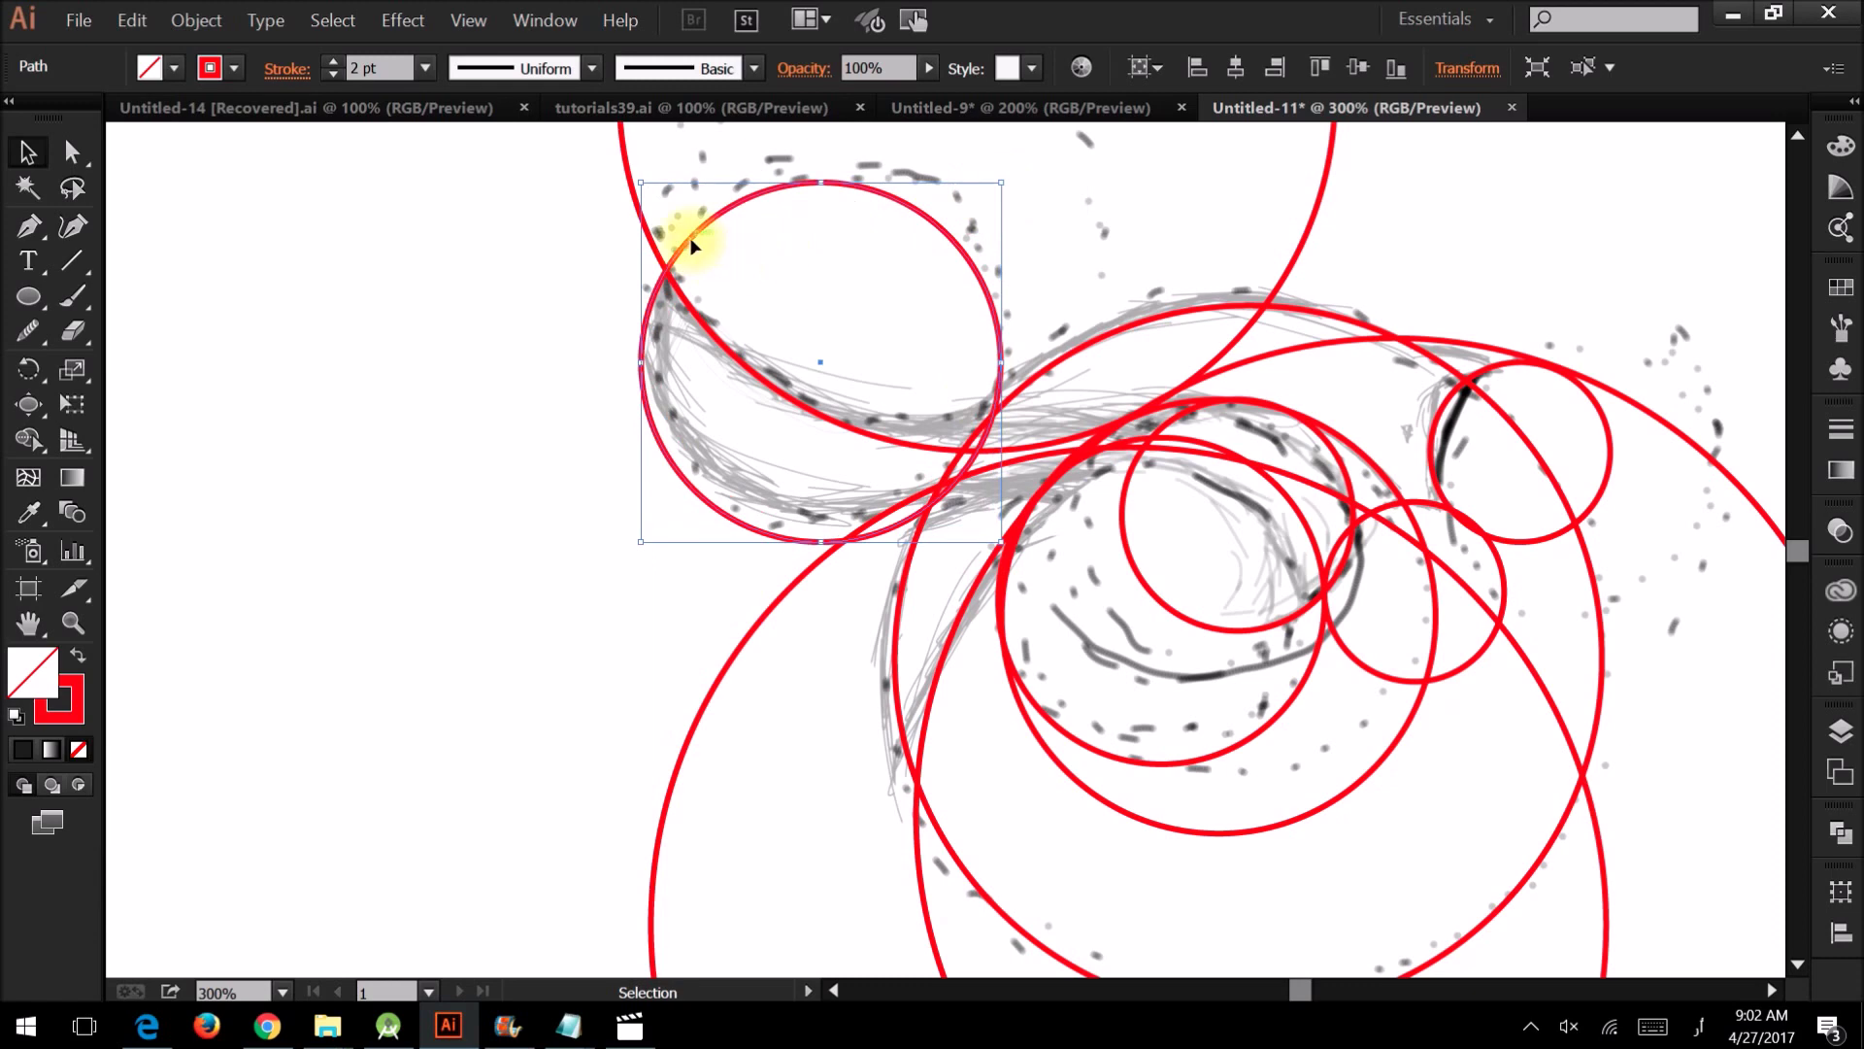
pyautogui.scroll(1, 1086, 459)
pyautogui.moveTo(1137, 446); pyautogui.dragTo(1223, 440)
pyautogui.scroll(1, 1116, 442)
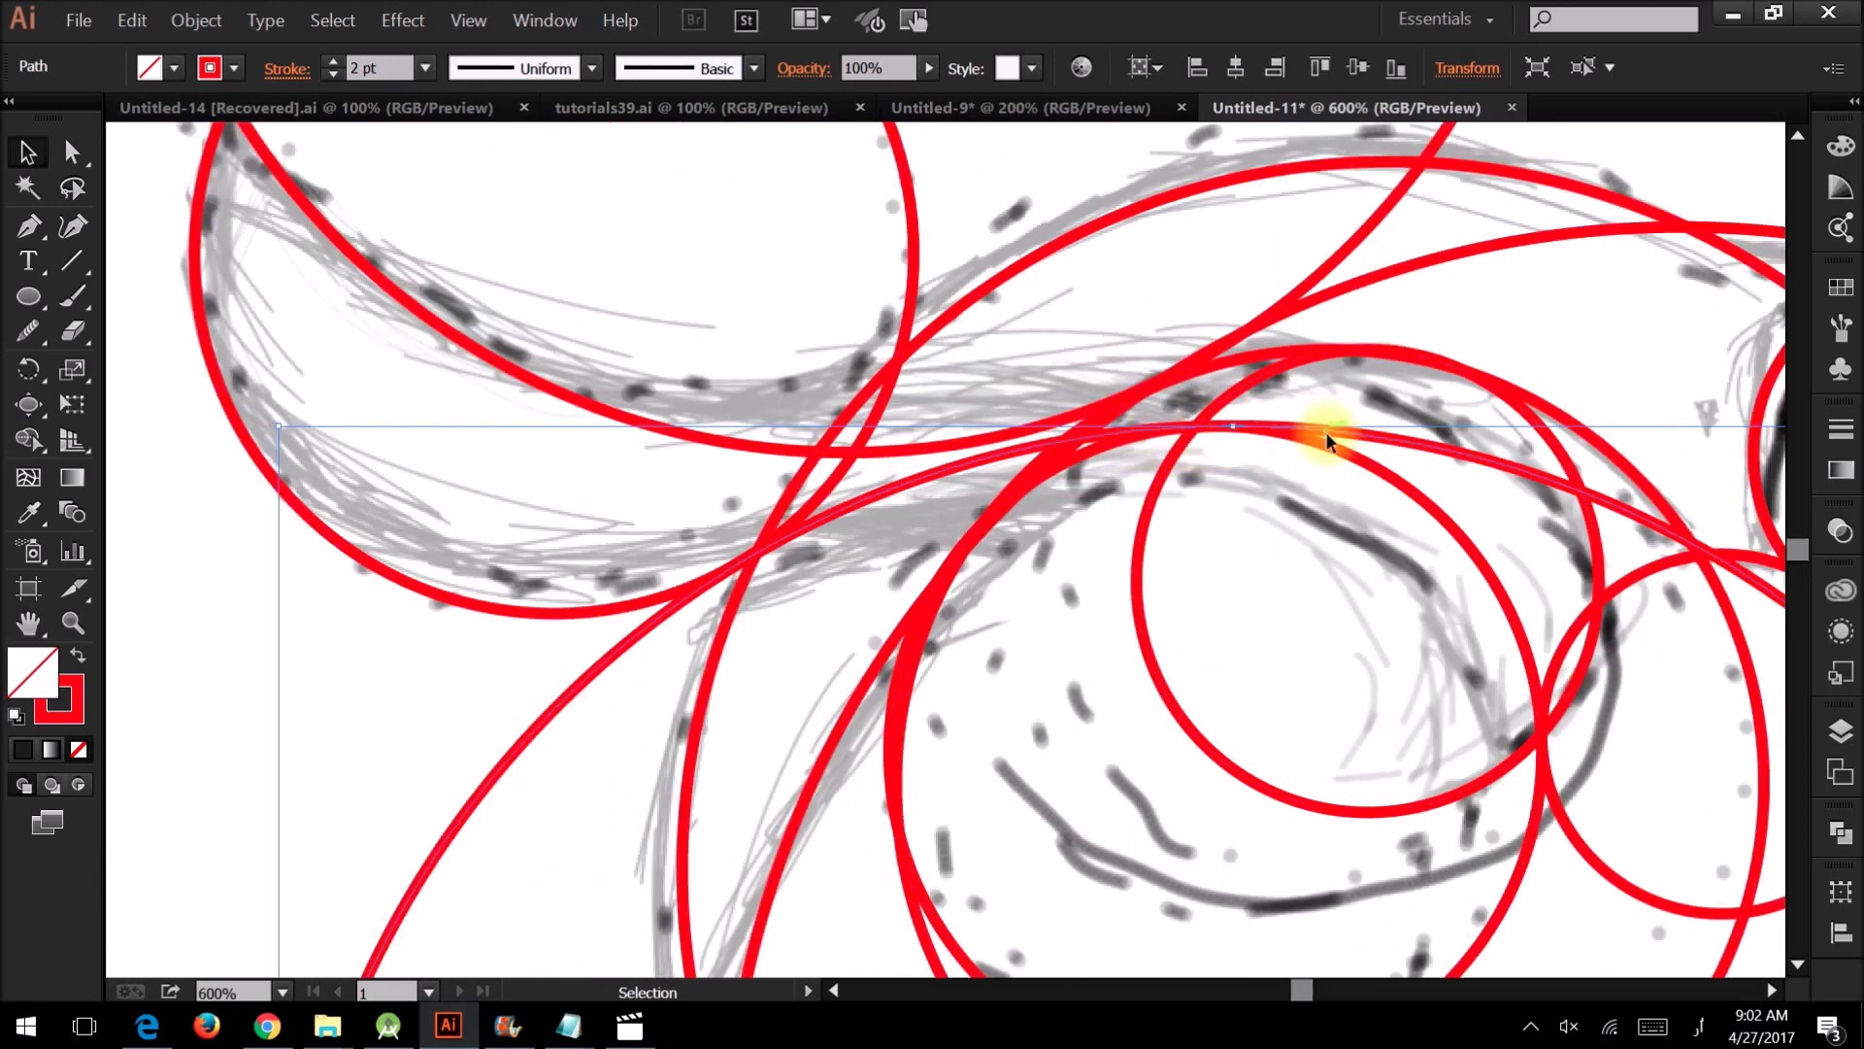
pyautogui.moveTo(1326, 433); pyautogui.dragTo(1312, 435)
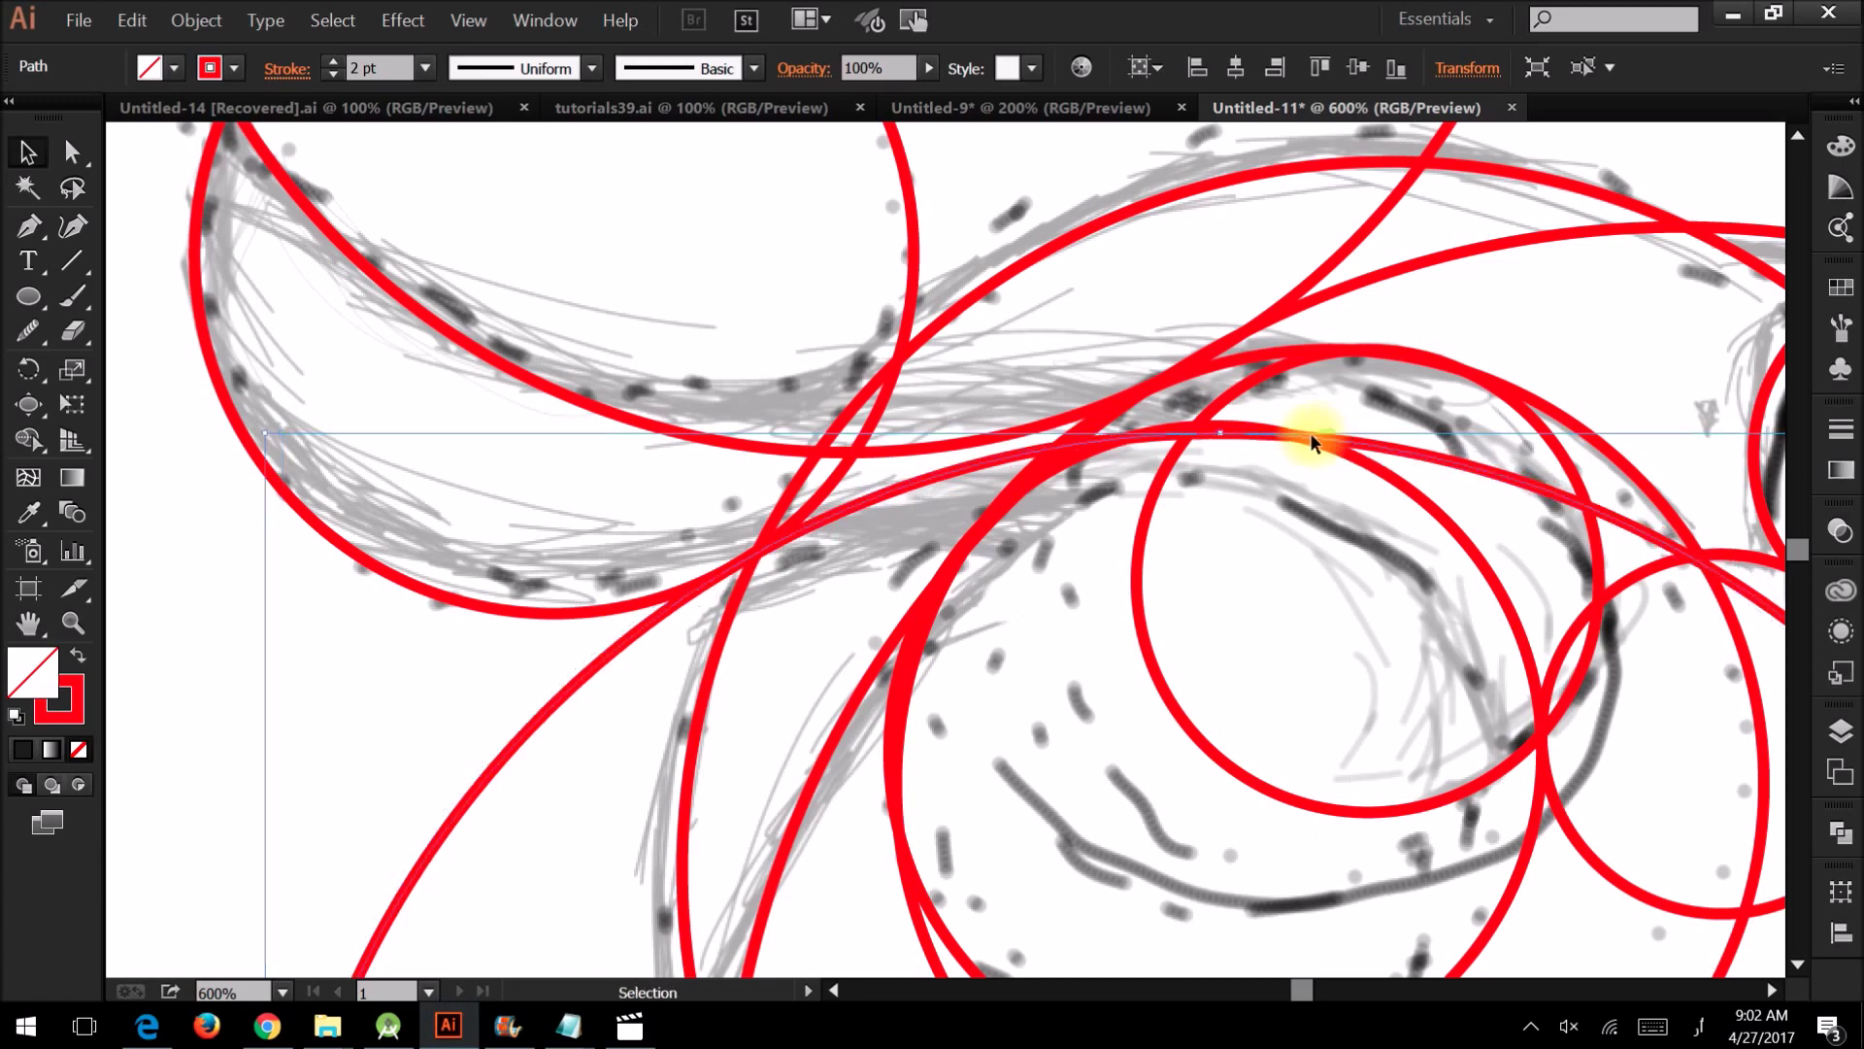
pyautogui.scroll(-2, 912, 565)
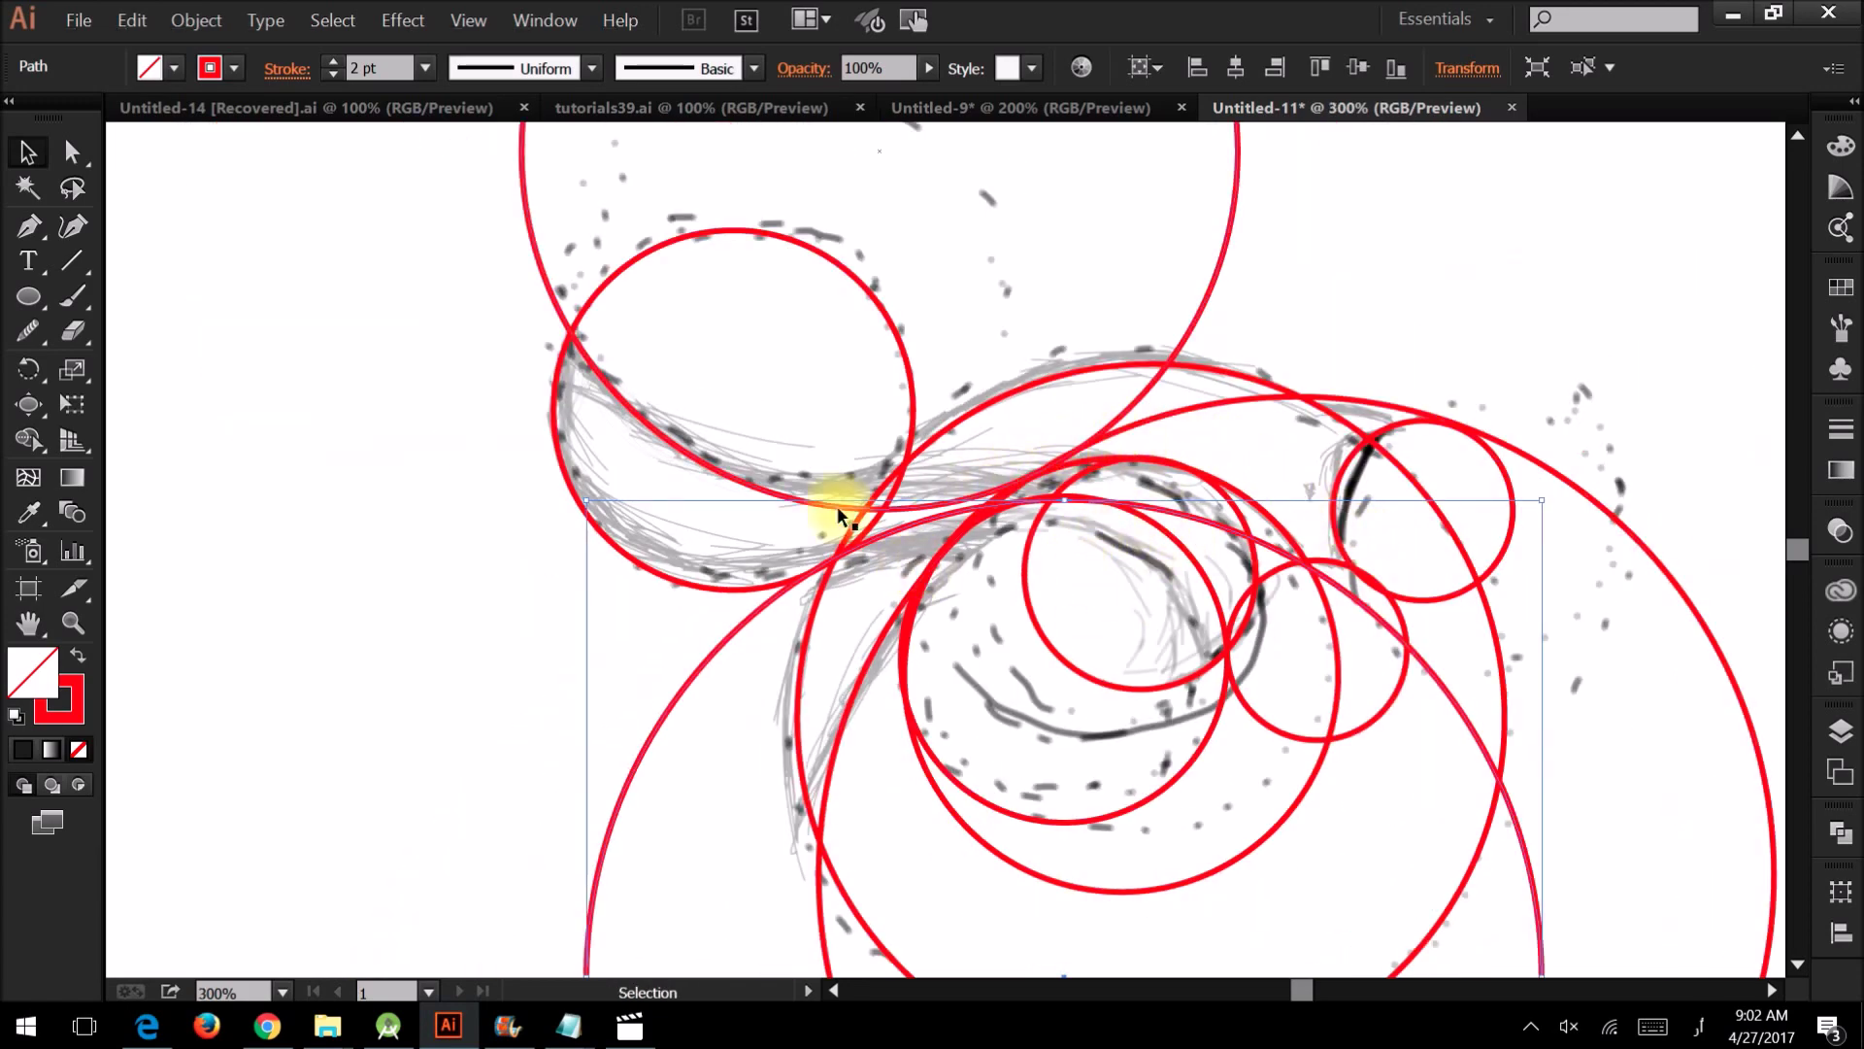
# Unlock and delete the traced sketch image
pyautogui.hotkey('ctrl', 'a')
pyautogui.hotkey('shift', 'm')
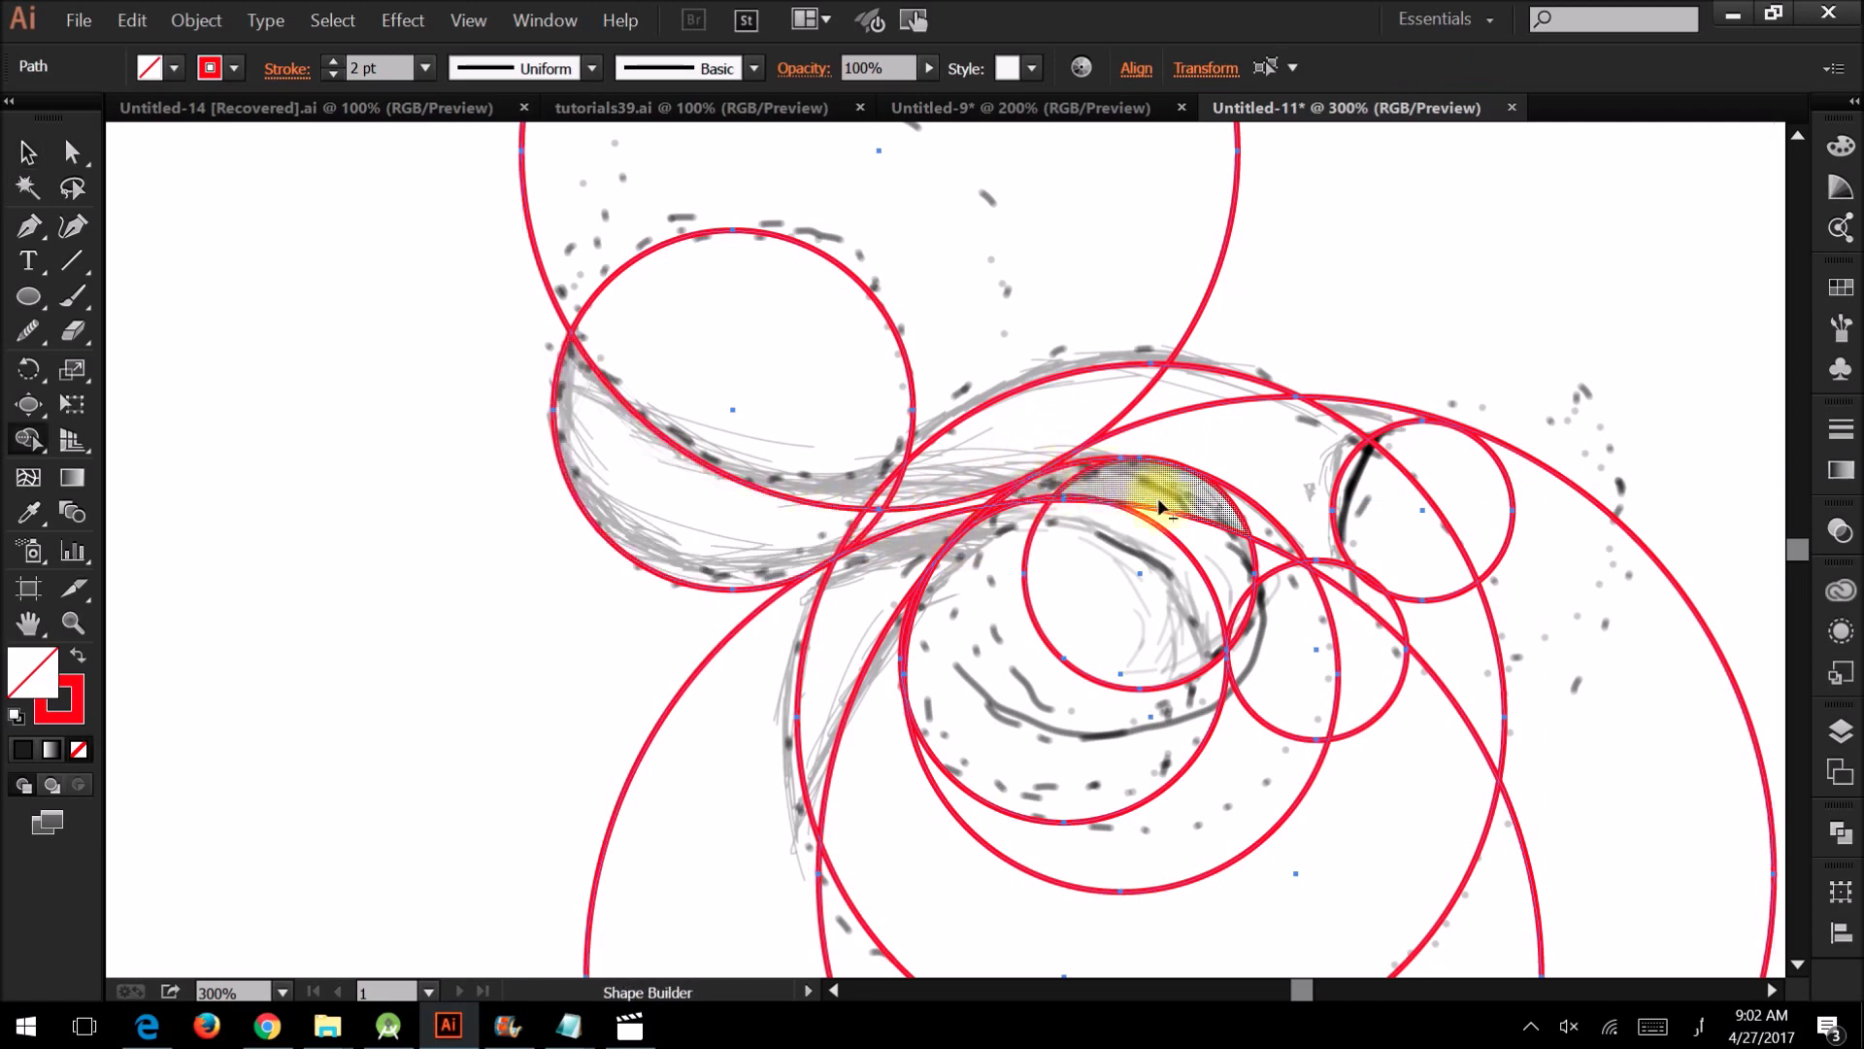
pyautogui.scroll(-2, 987, 646)
pyautogui.press('v')
pyautogui.click(1458, 433)
pyautogui.click(197, 21)
pyautogui.click(249, 258)
pyautogui.press('Delete')
pyautogui.click(197, 20)
# Duplicate all the circles off to the left as a backup
pyautogui.hotkey('ctrl', 'a')
pyautogui.scroll(1, 1181, 643)
pyautogui.scroll(1, 939, 603)
pyautogui.scroll(-3, 1123, 603)
pyautogui.moveTo(1123, 603); pyautogui.dragTo(534, 624)
pyautogui.scroll(1, 1072, 553)
# With Shape Builder, delete unwanted regions of the original circles, leaving outline arcs
pyautogui.moveTo(1072, 561); pyautogui.dragTo(583, 887)
pyautogui.hotkey('shift', 'm')
pyautogui.moveTo(1282, 662); pyautogui.dragTo(1097, 369)
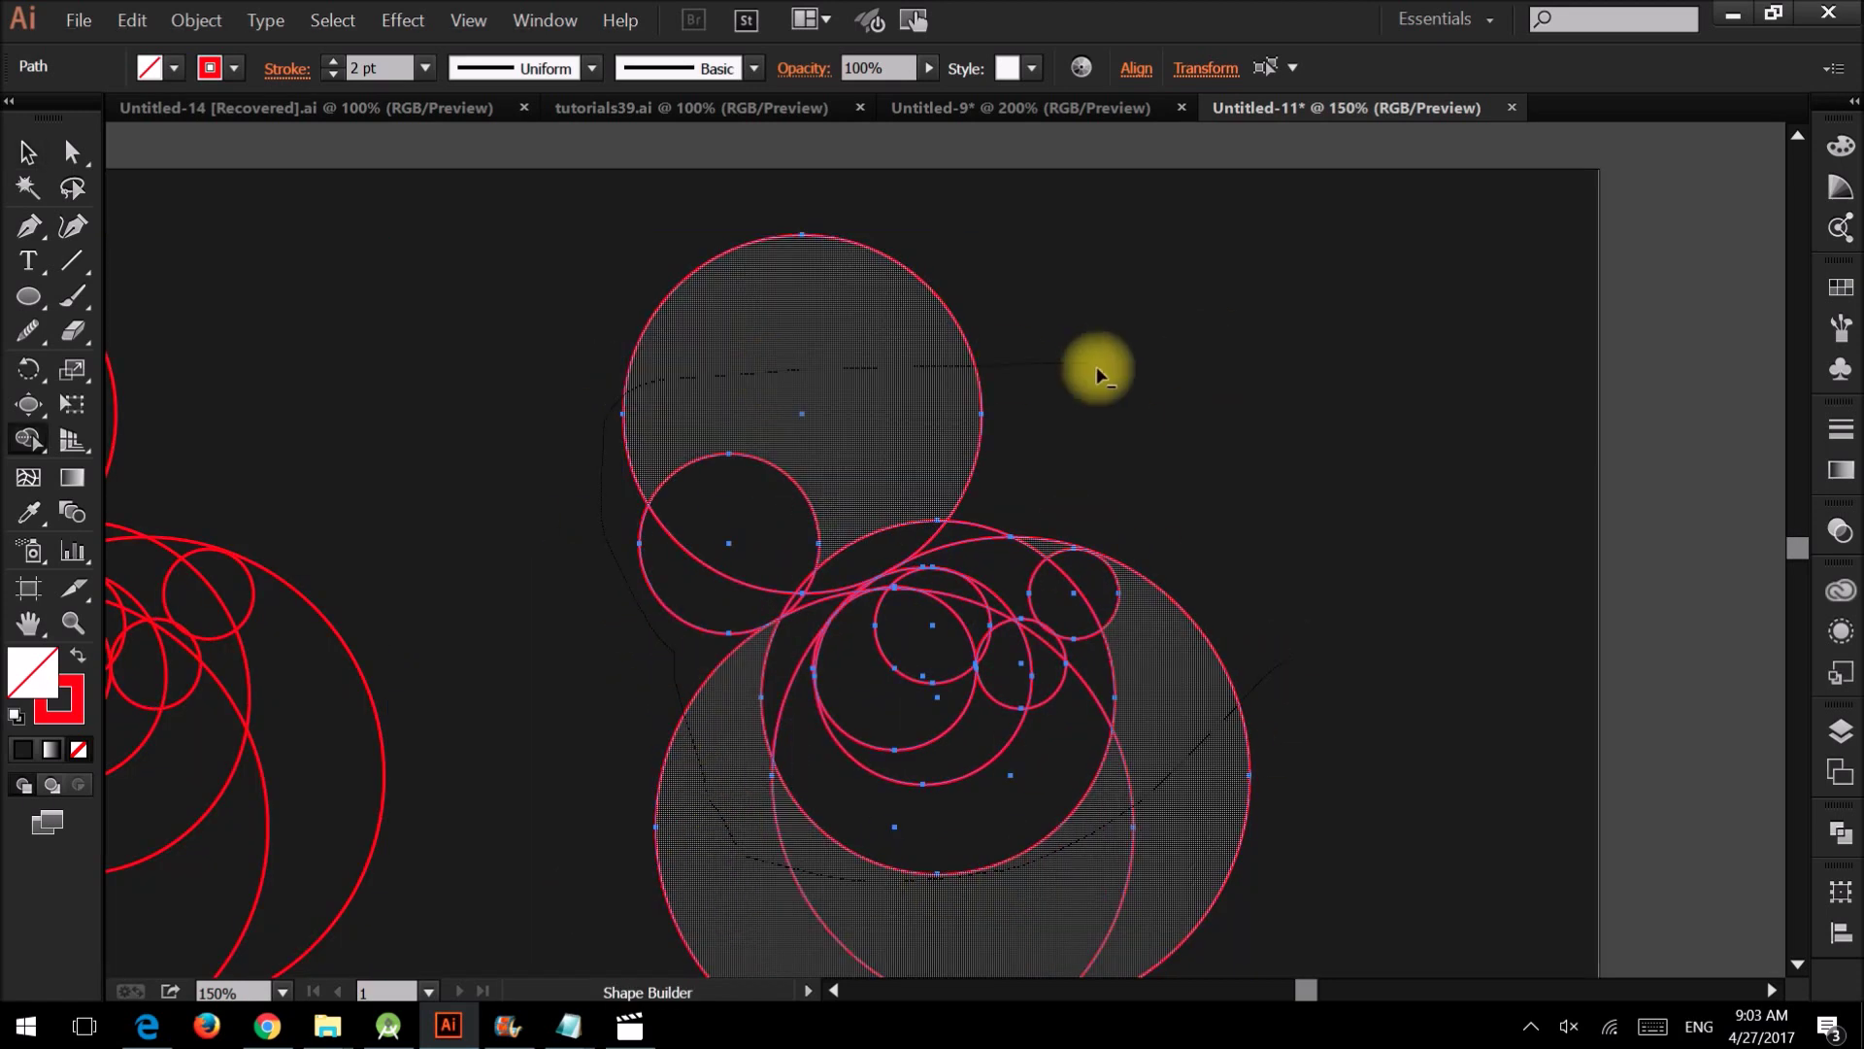
pyautogui.moveTo(1065, 924)
pyautogui.mouseDown()
pyautogui.moveTo(885, 721)
pyautogui.moveTo(1078, 678)
pyautogui.mouseUp()
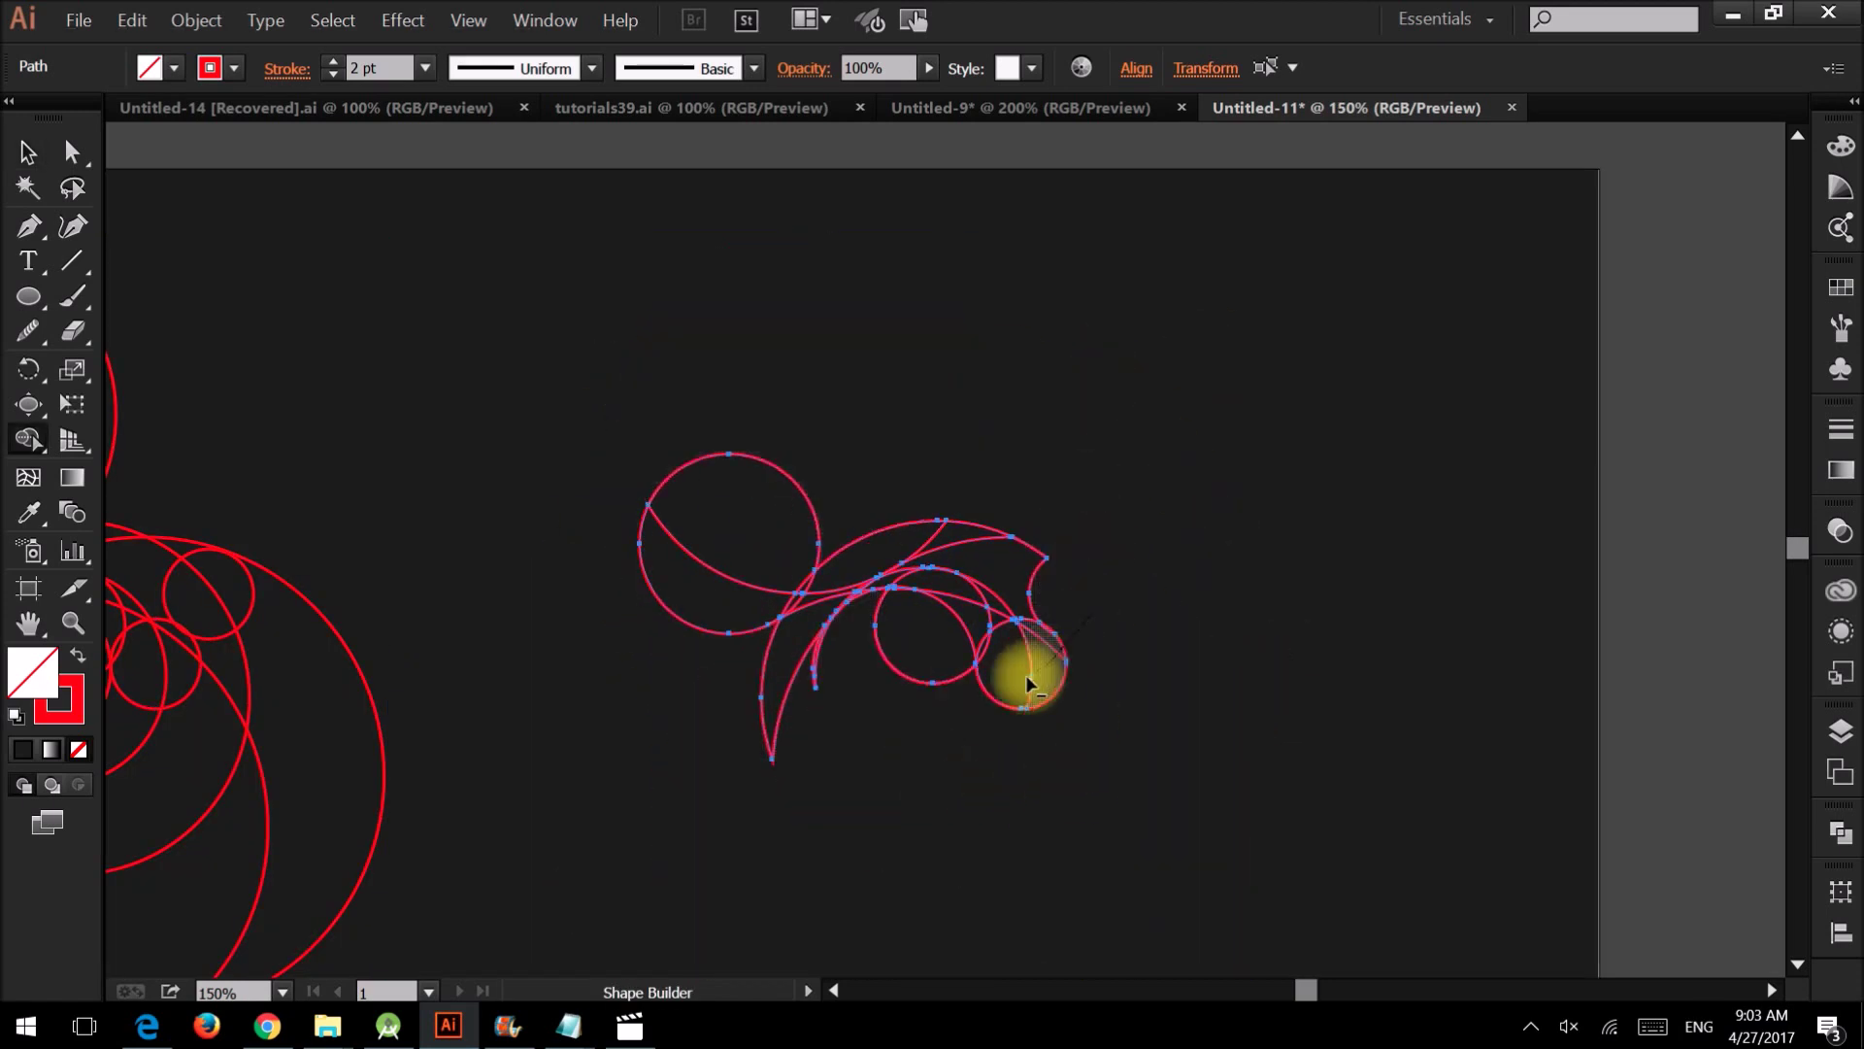
pyautogui.scroll(2, 870, 589)
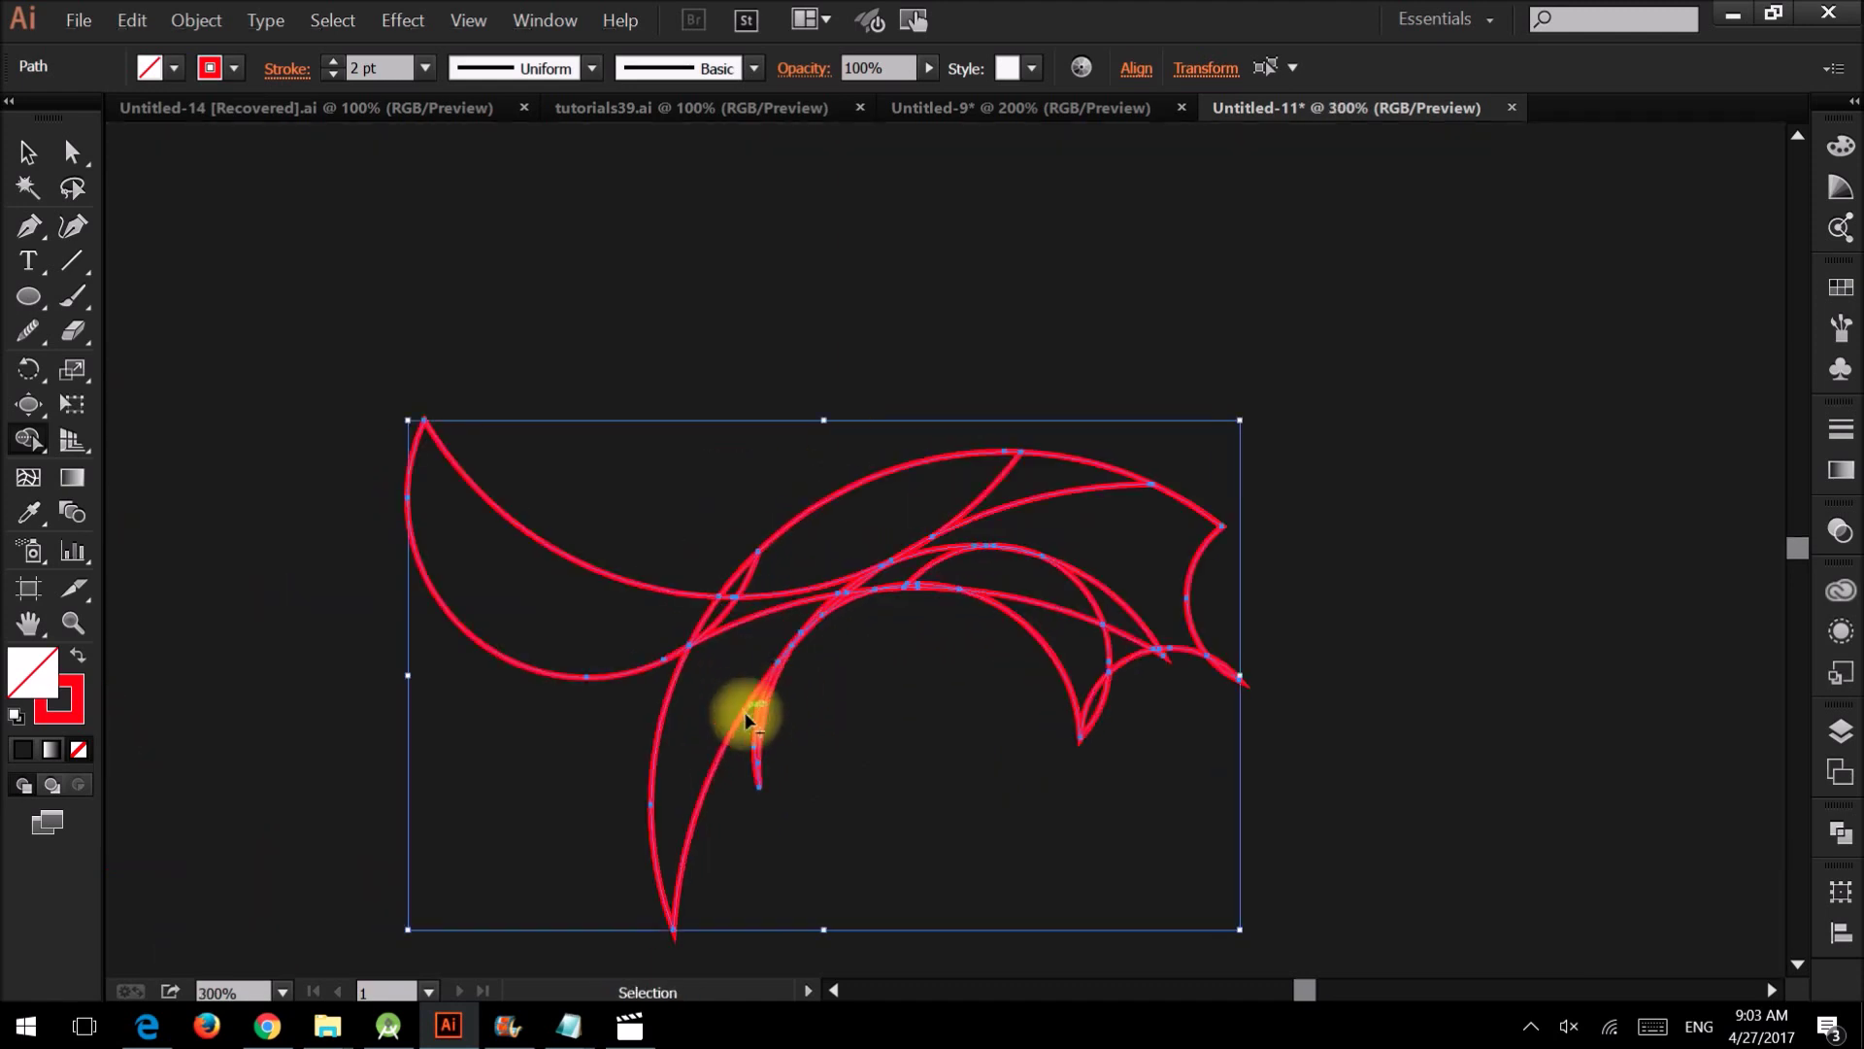
pyautogui.scroll(1, 1155, 665)
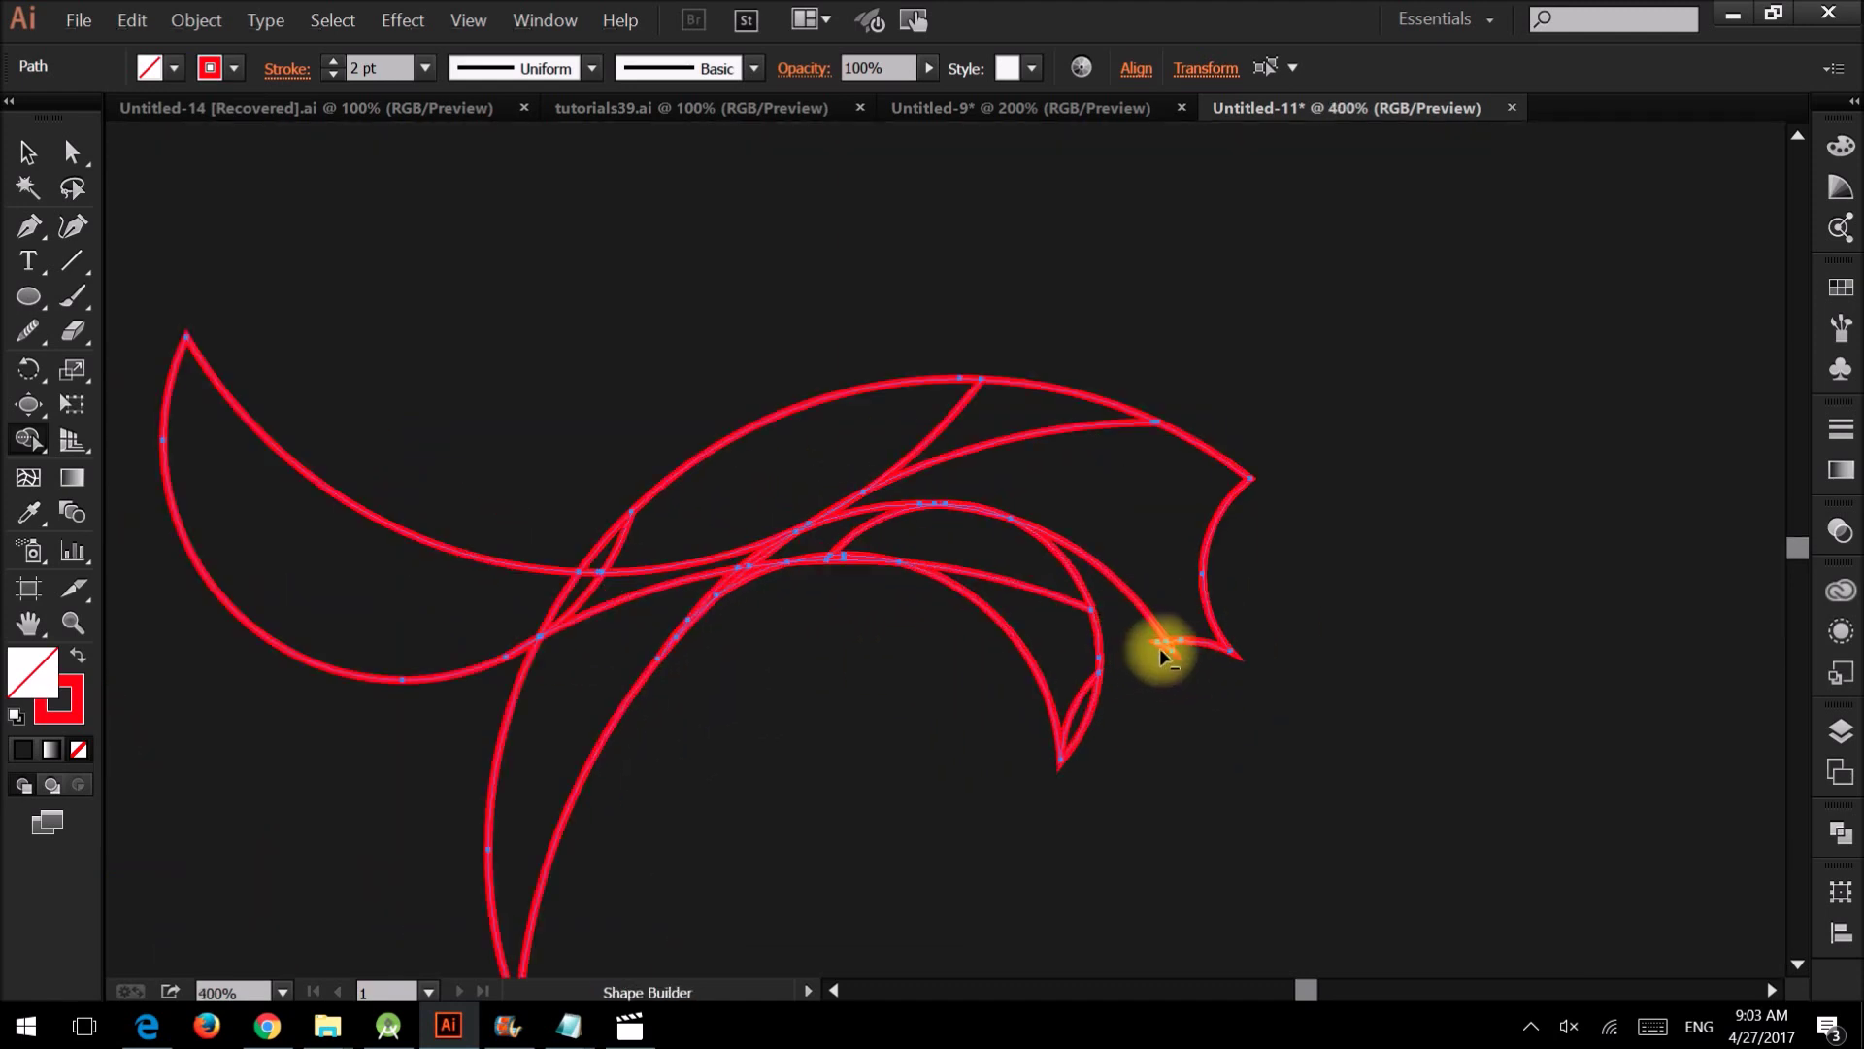
pyautogui.scroll(1, 794, 631)
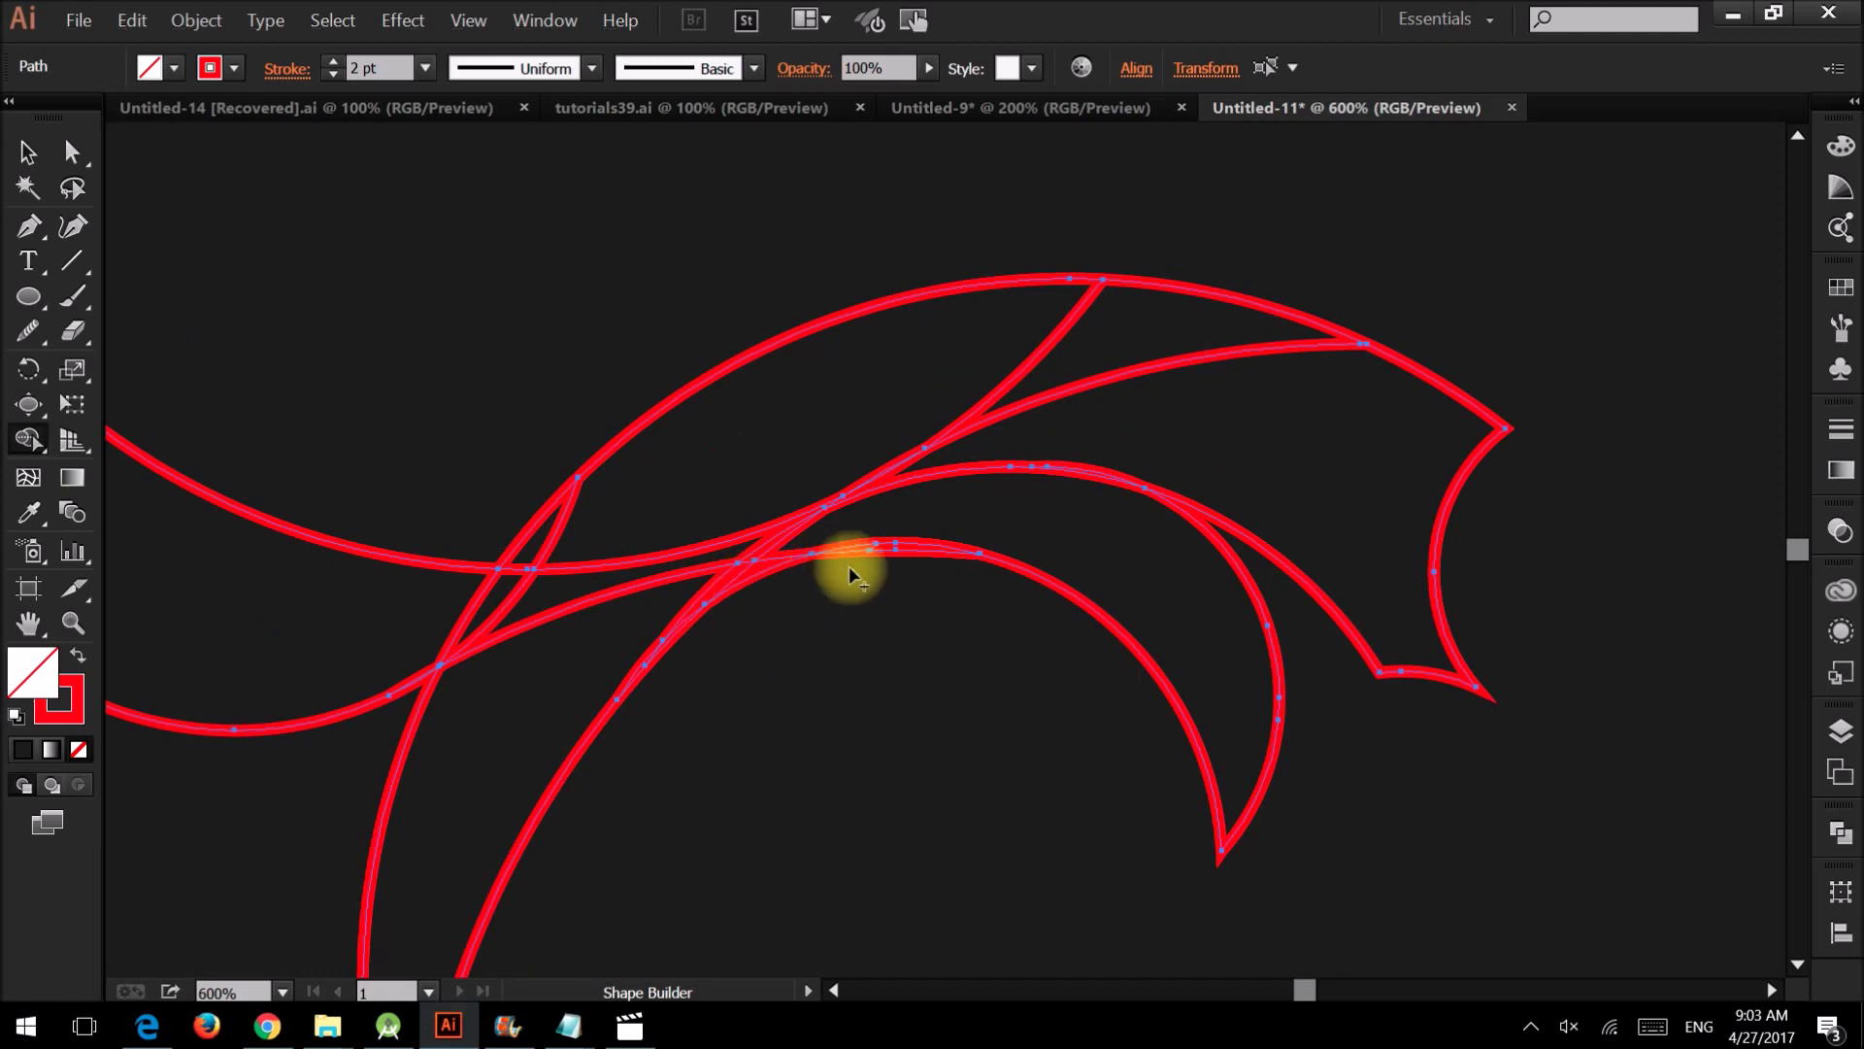
pyautogui.scroll(3, 830, 547)
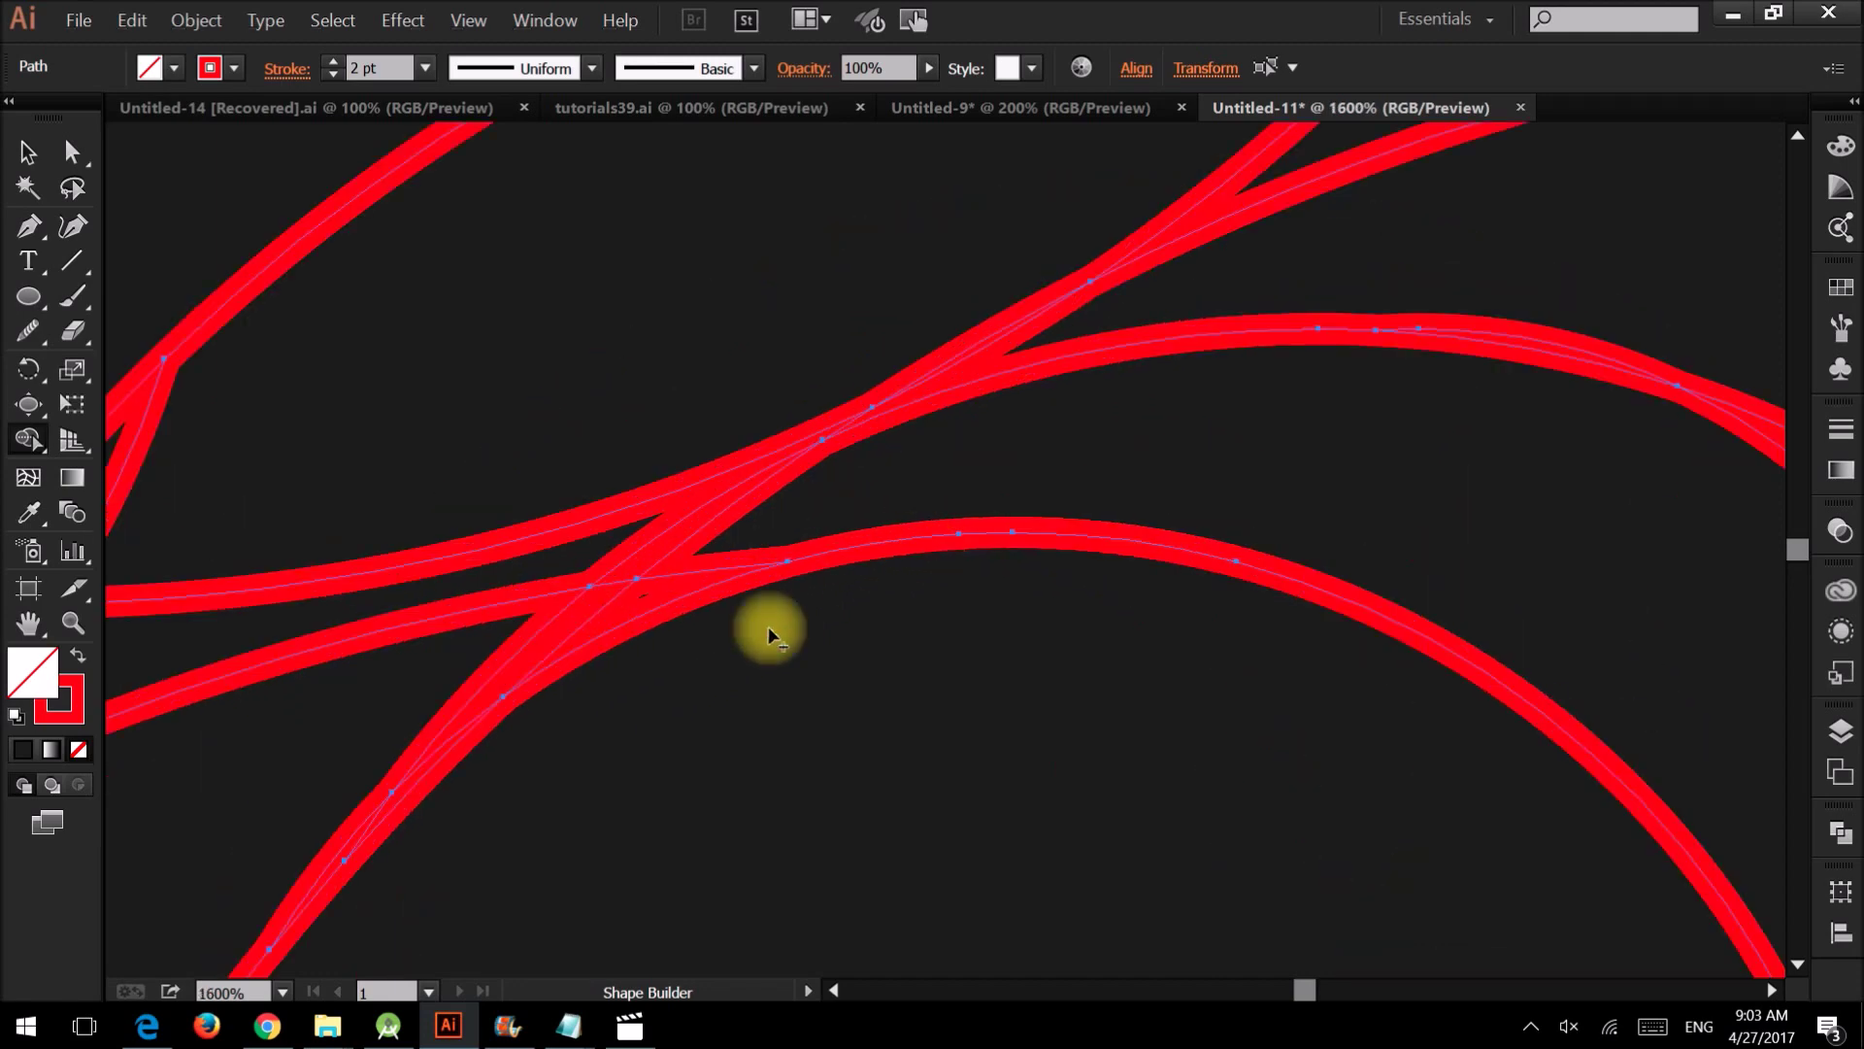
pyautogui.scroll(-1, 767, 626)
pyautogui.scroll(-1, 655, 615)
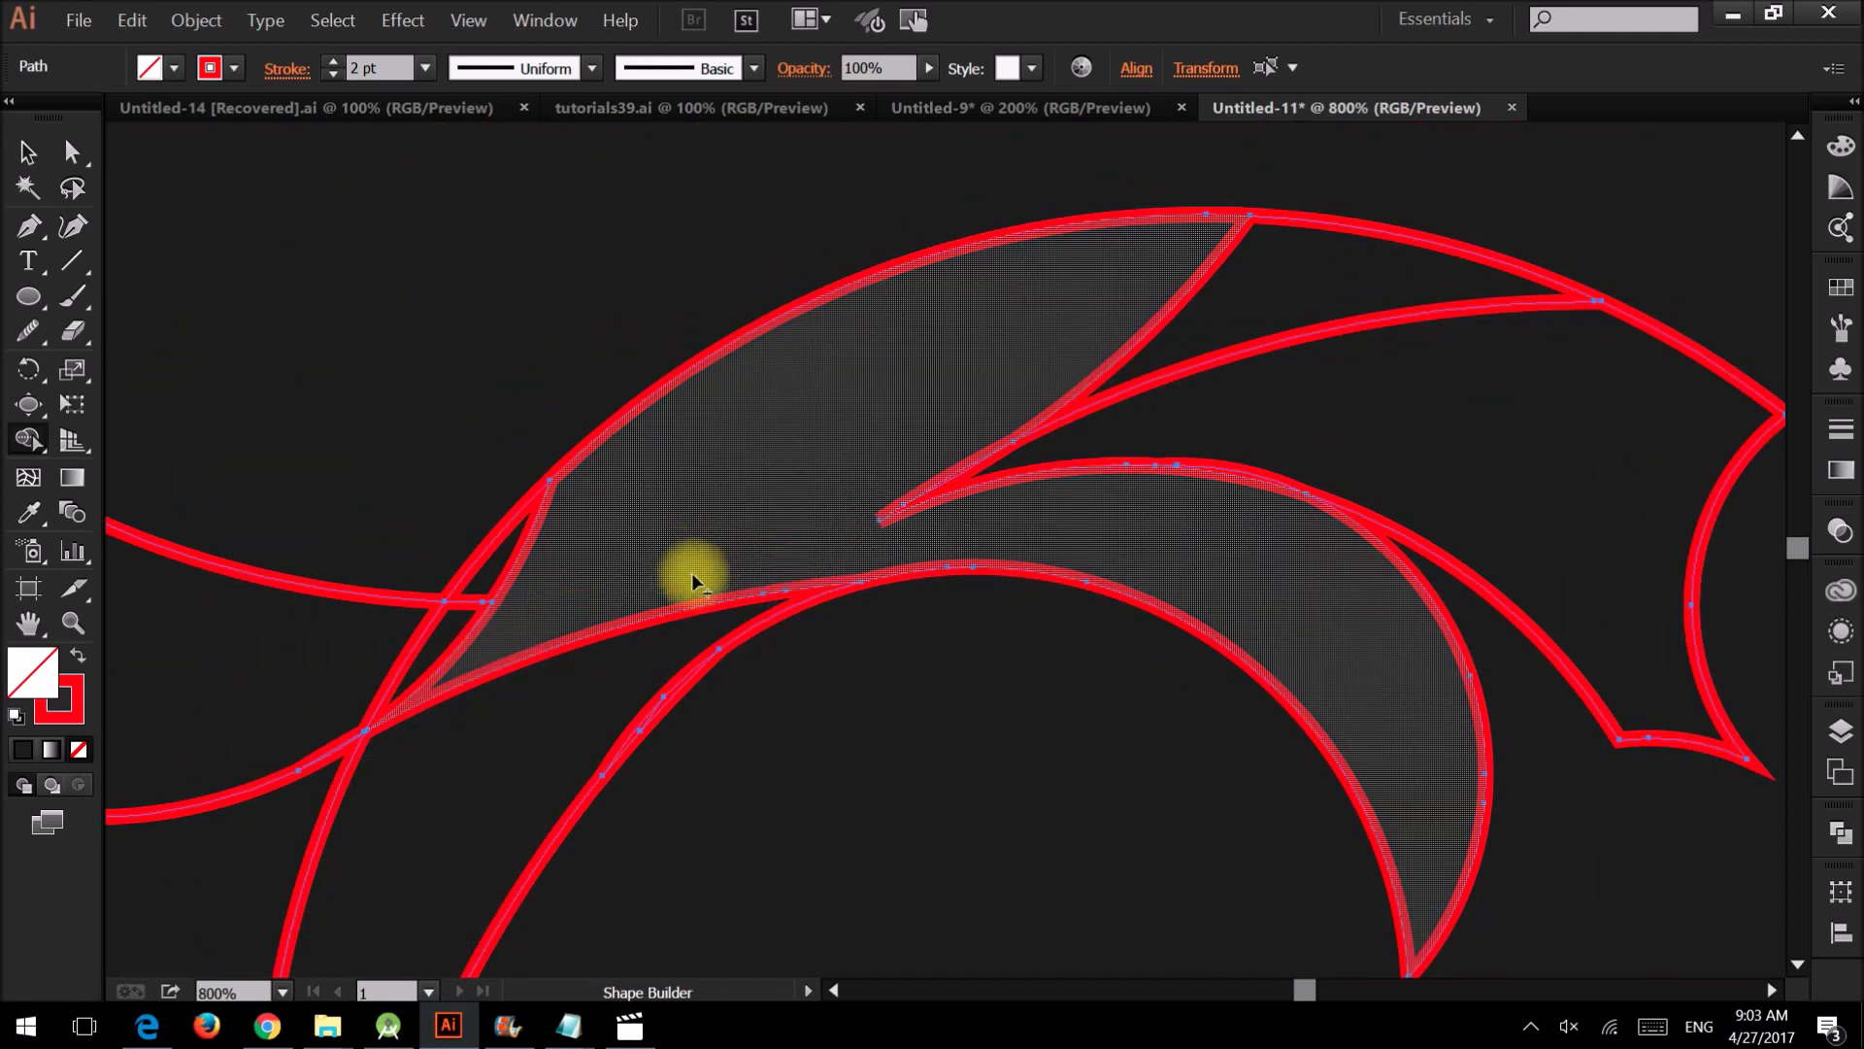
# Merge the top leaf with the regions to its right
pyautogui.moveTo(901, 402); pyautogui.dragTo(1054, 457)
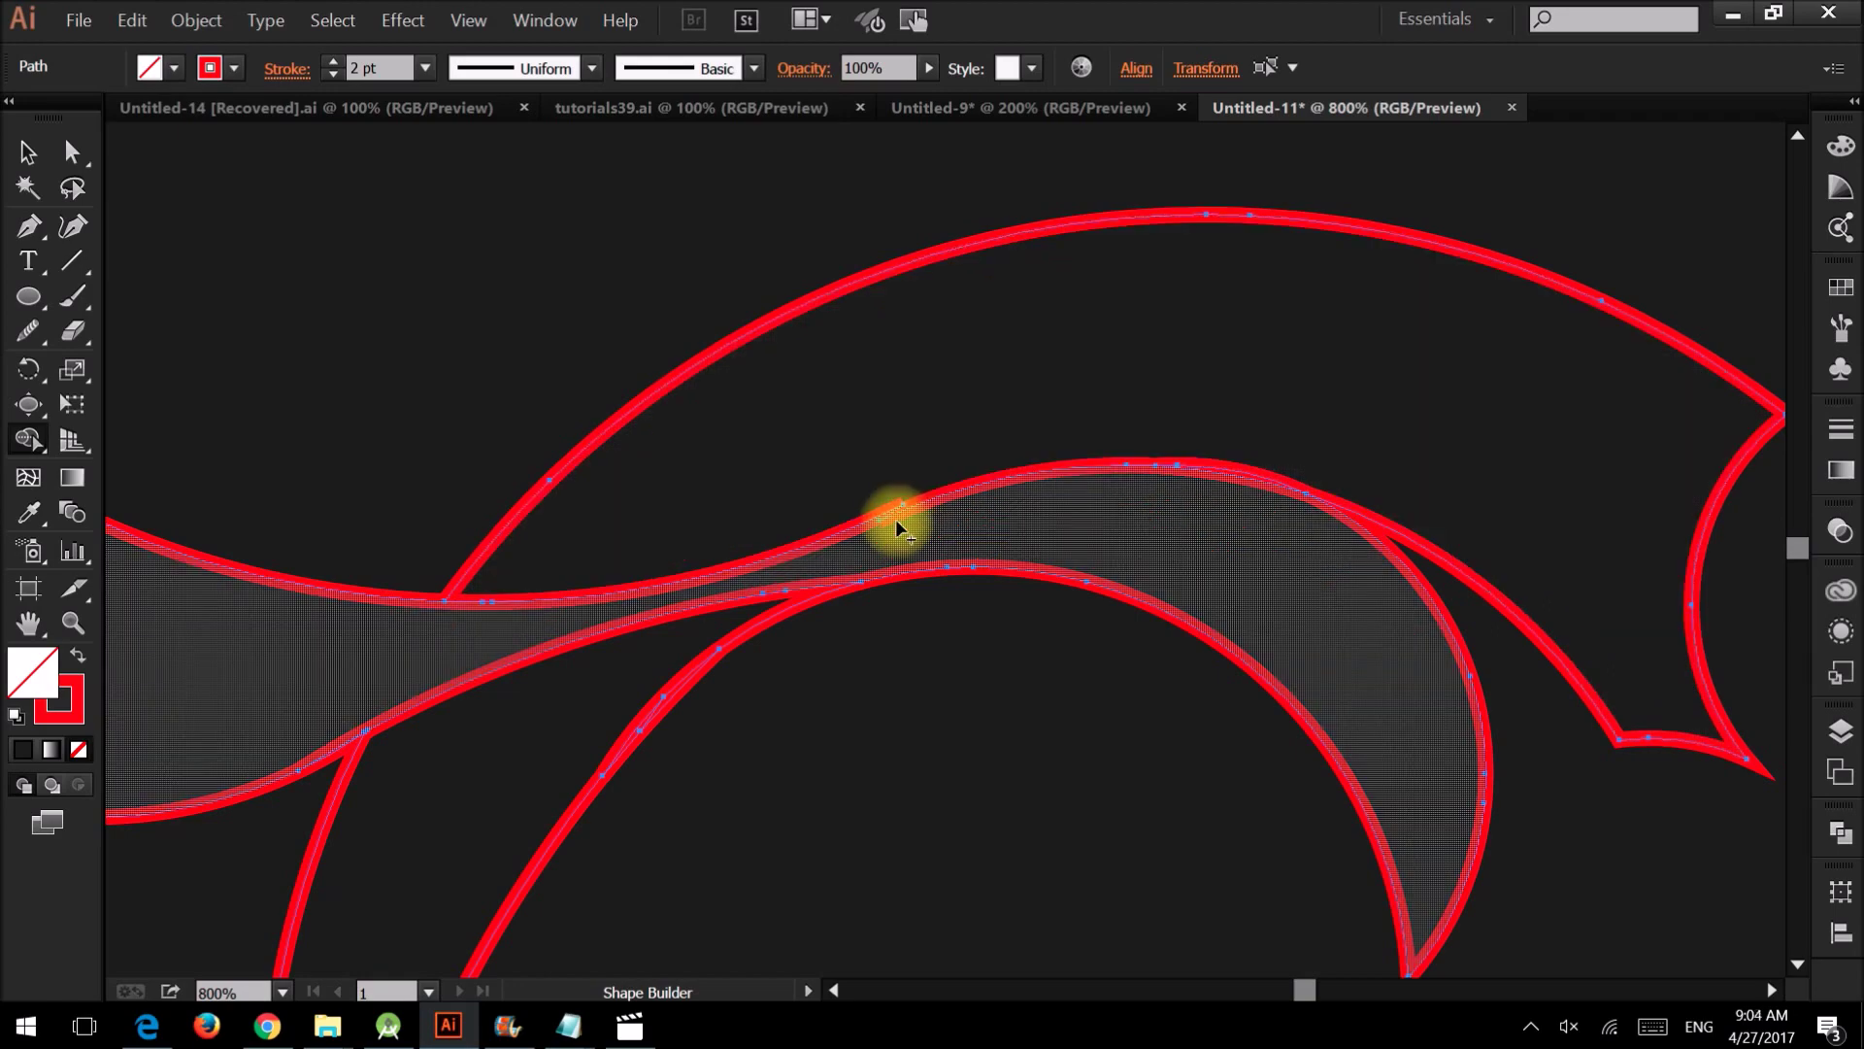
pyautogui.scroll(2, 896, 519)
pyautogui.scroll(-1, 876, 522)
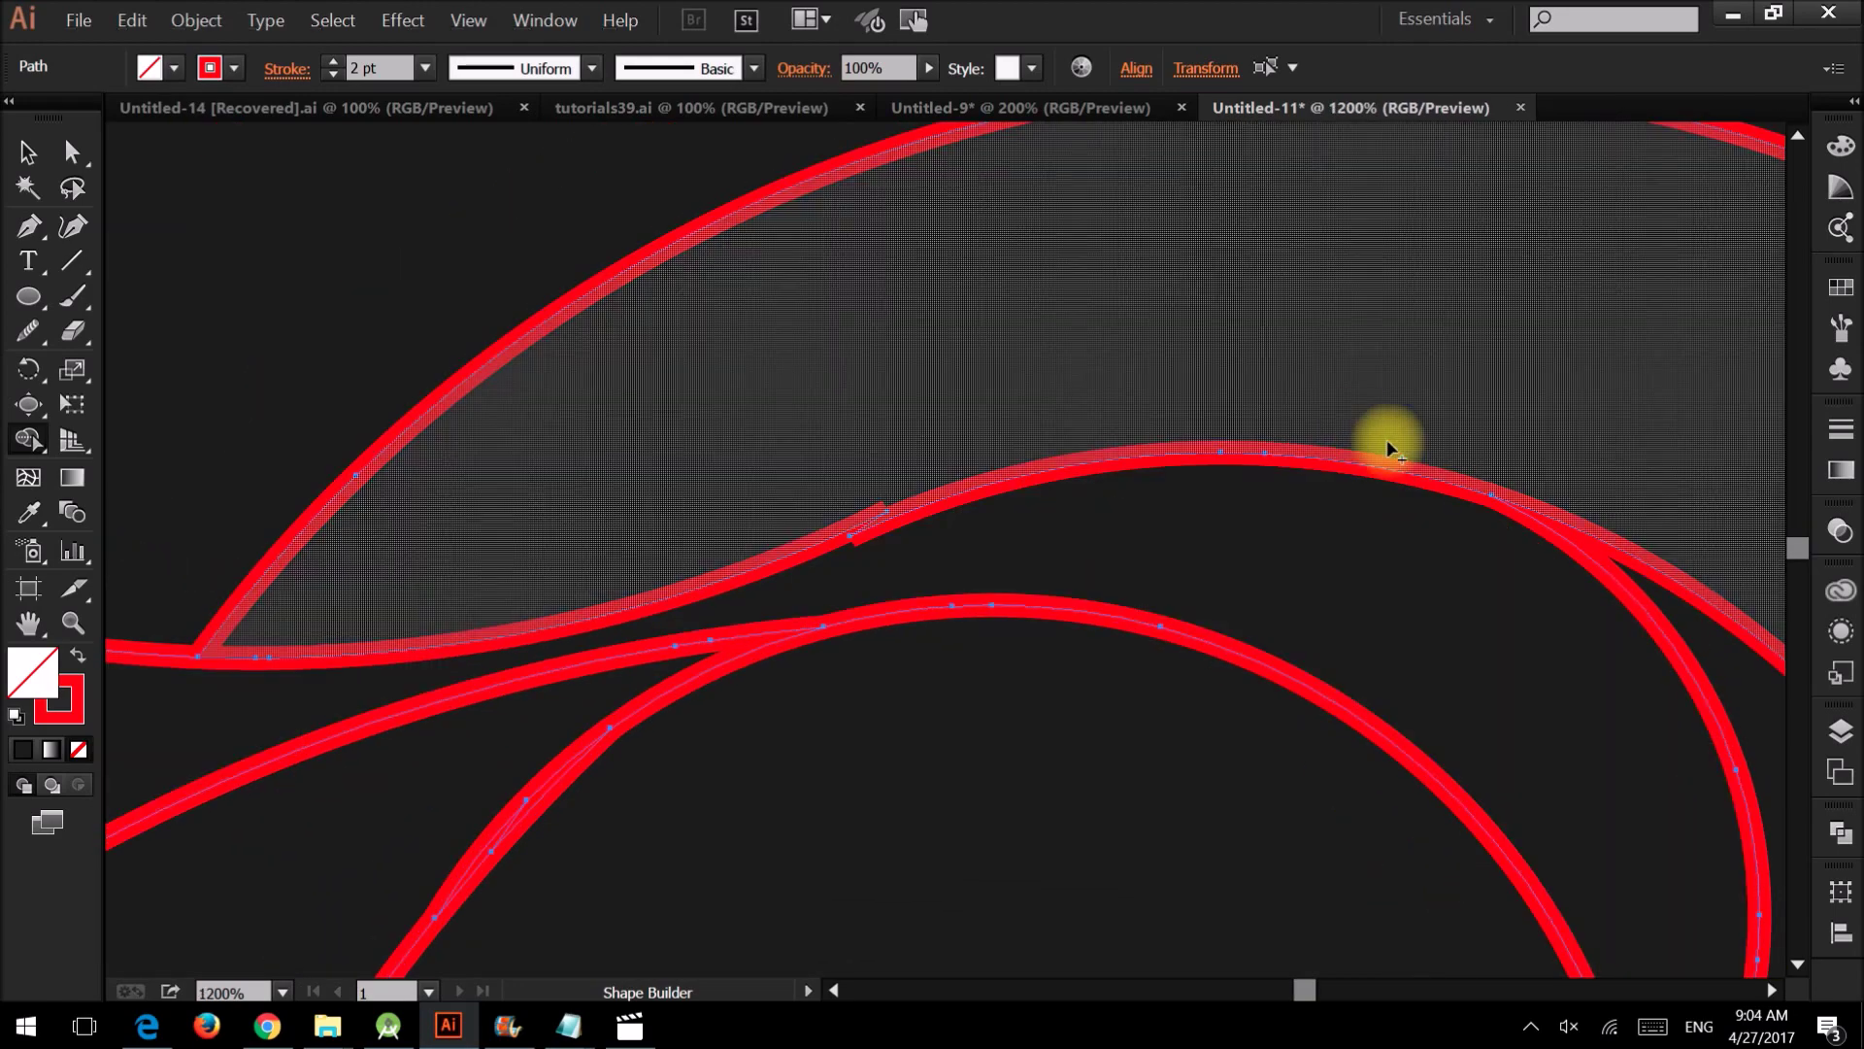
pyautogui.scroll(1, 924, 492)
# Convert the notch anchor to a smooth point and remove it
pyautogui.press('a')
pyautogui.click(837, 535)
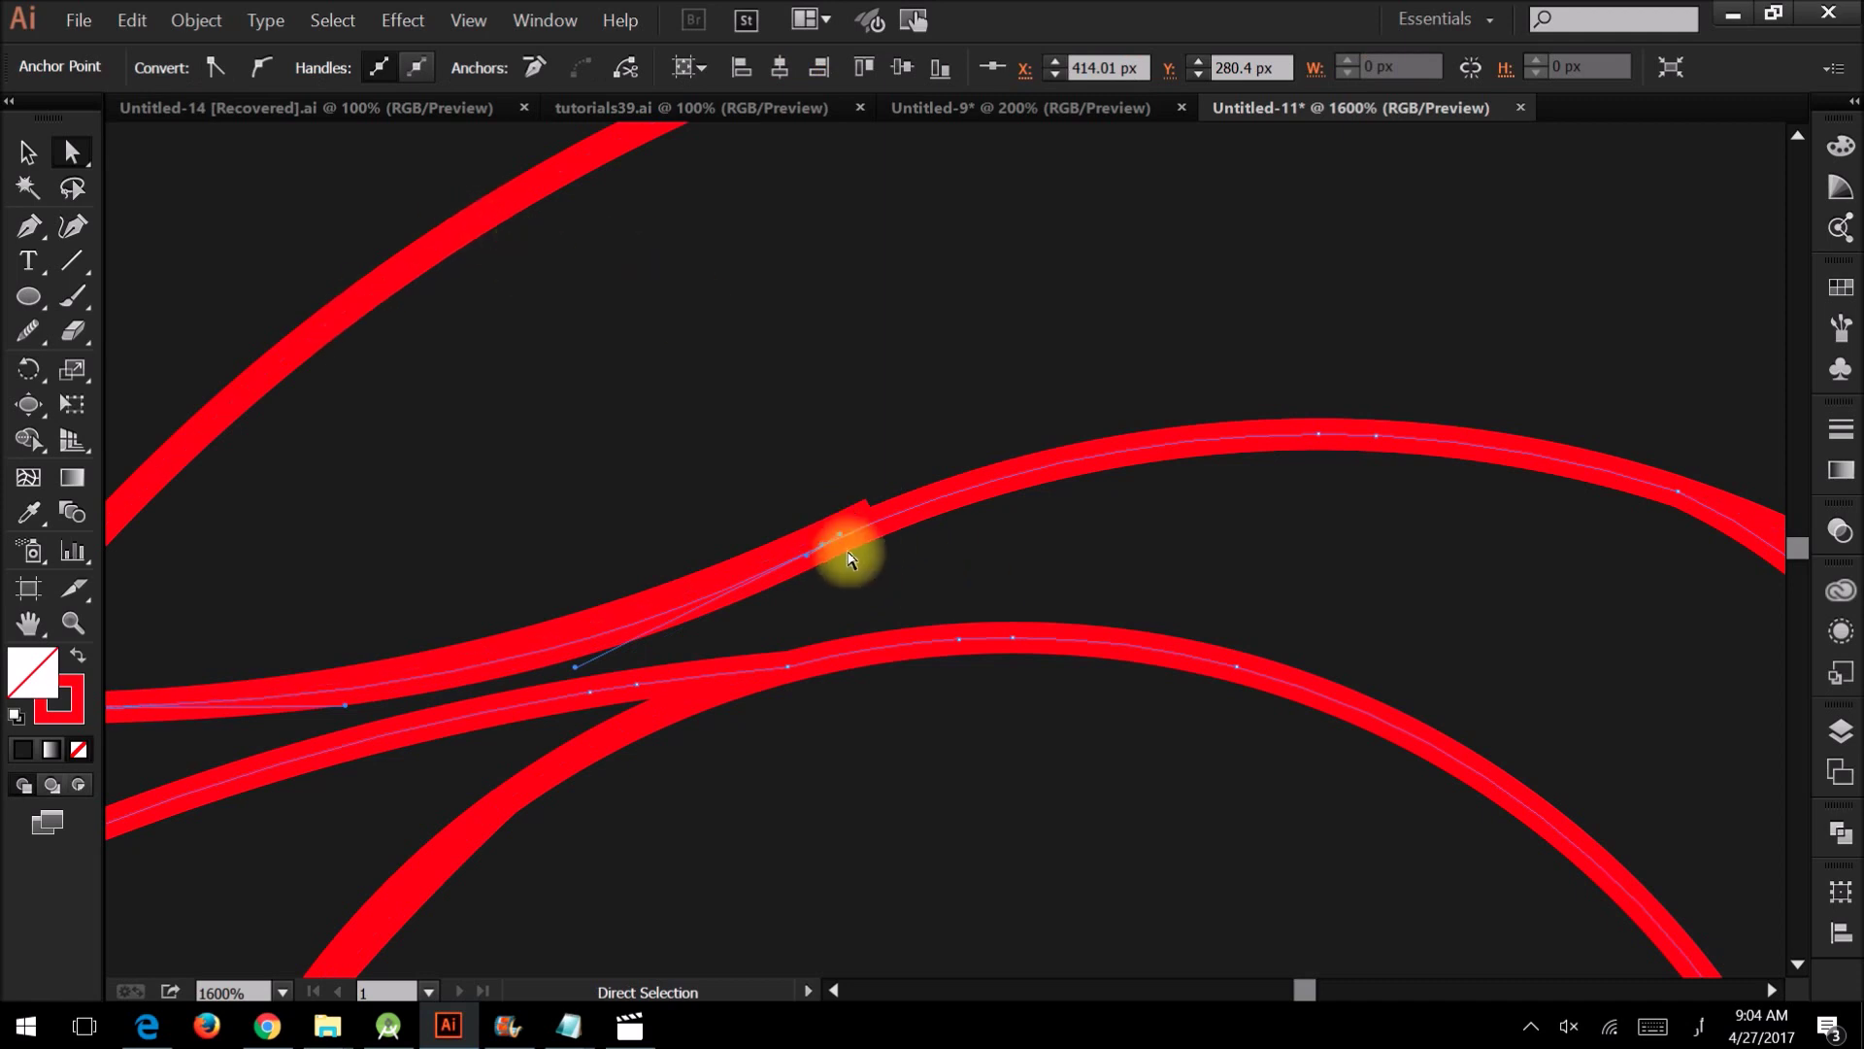
pyautogui.click(258, 70)
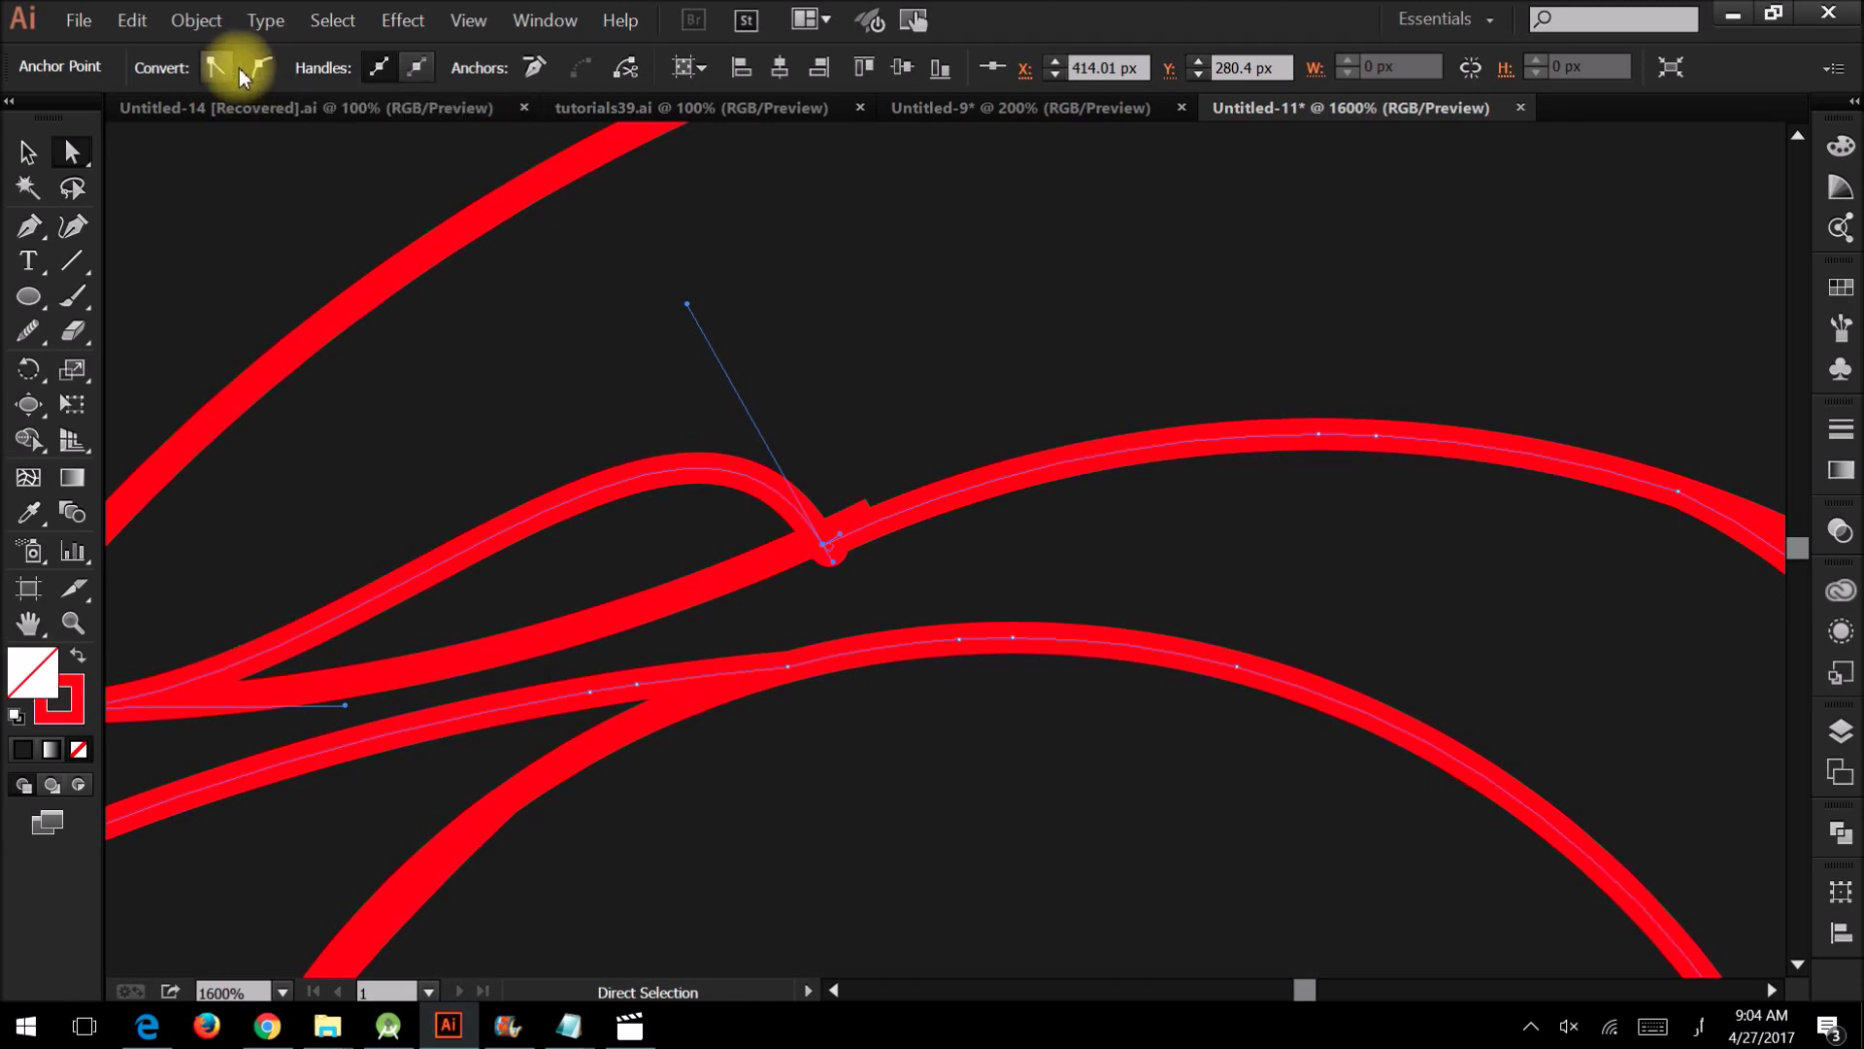
pyautogui.click(533, 67)
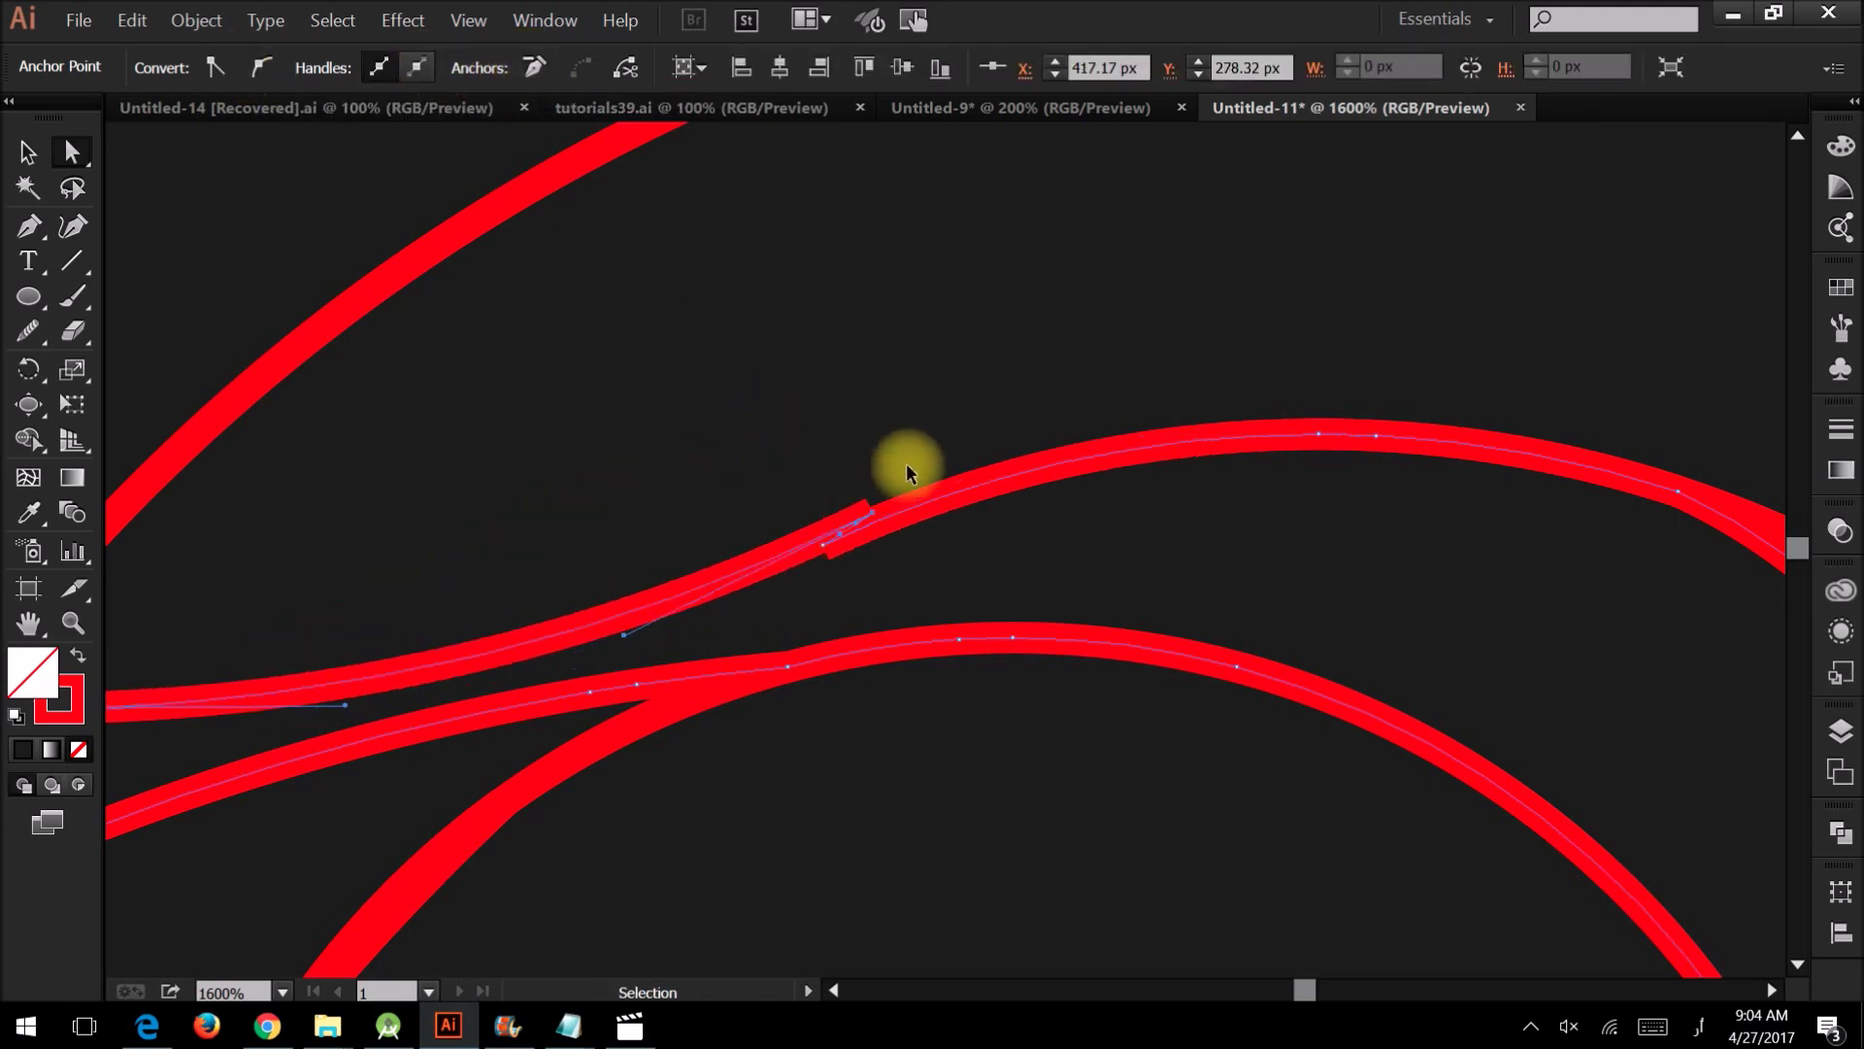
# Drag the junction anchor down-left so the upper and middle curves align
pyautogui.scroll(1, 757, 469)
pyautogui.moveTo(923, 534); pyautogui.dragTo(847, 573)
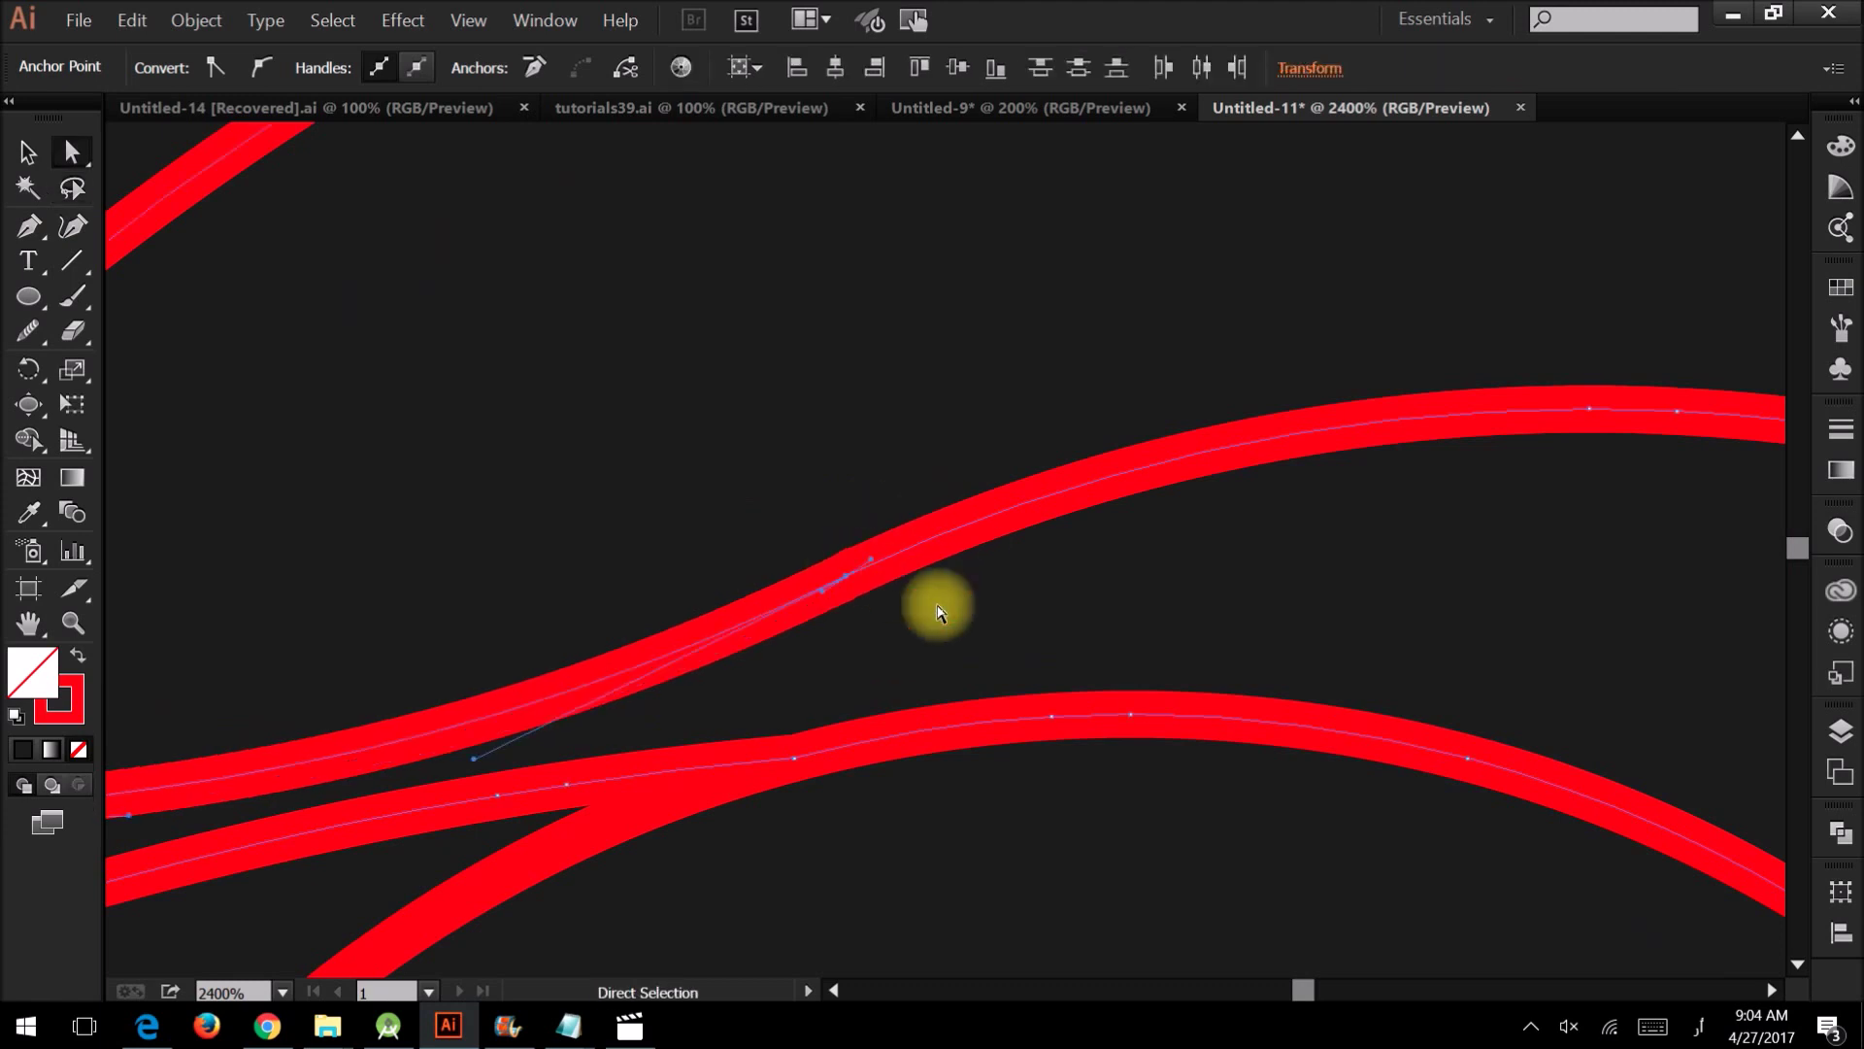
pyautogui.scroll(-2, 917, 619)
pyautogui.scroll(-1, 908, 612)
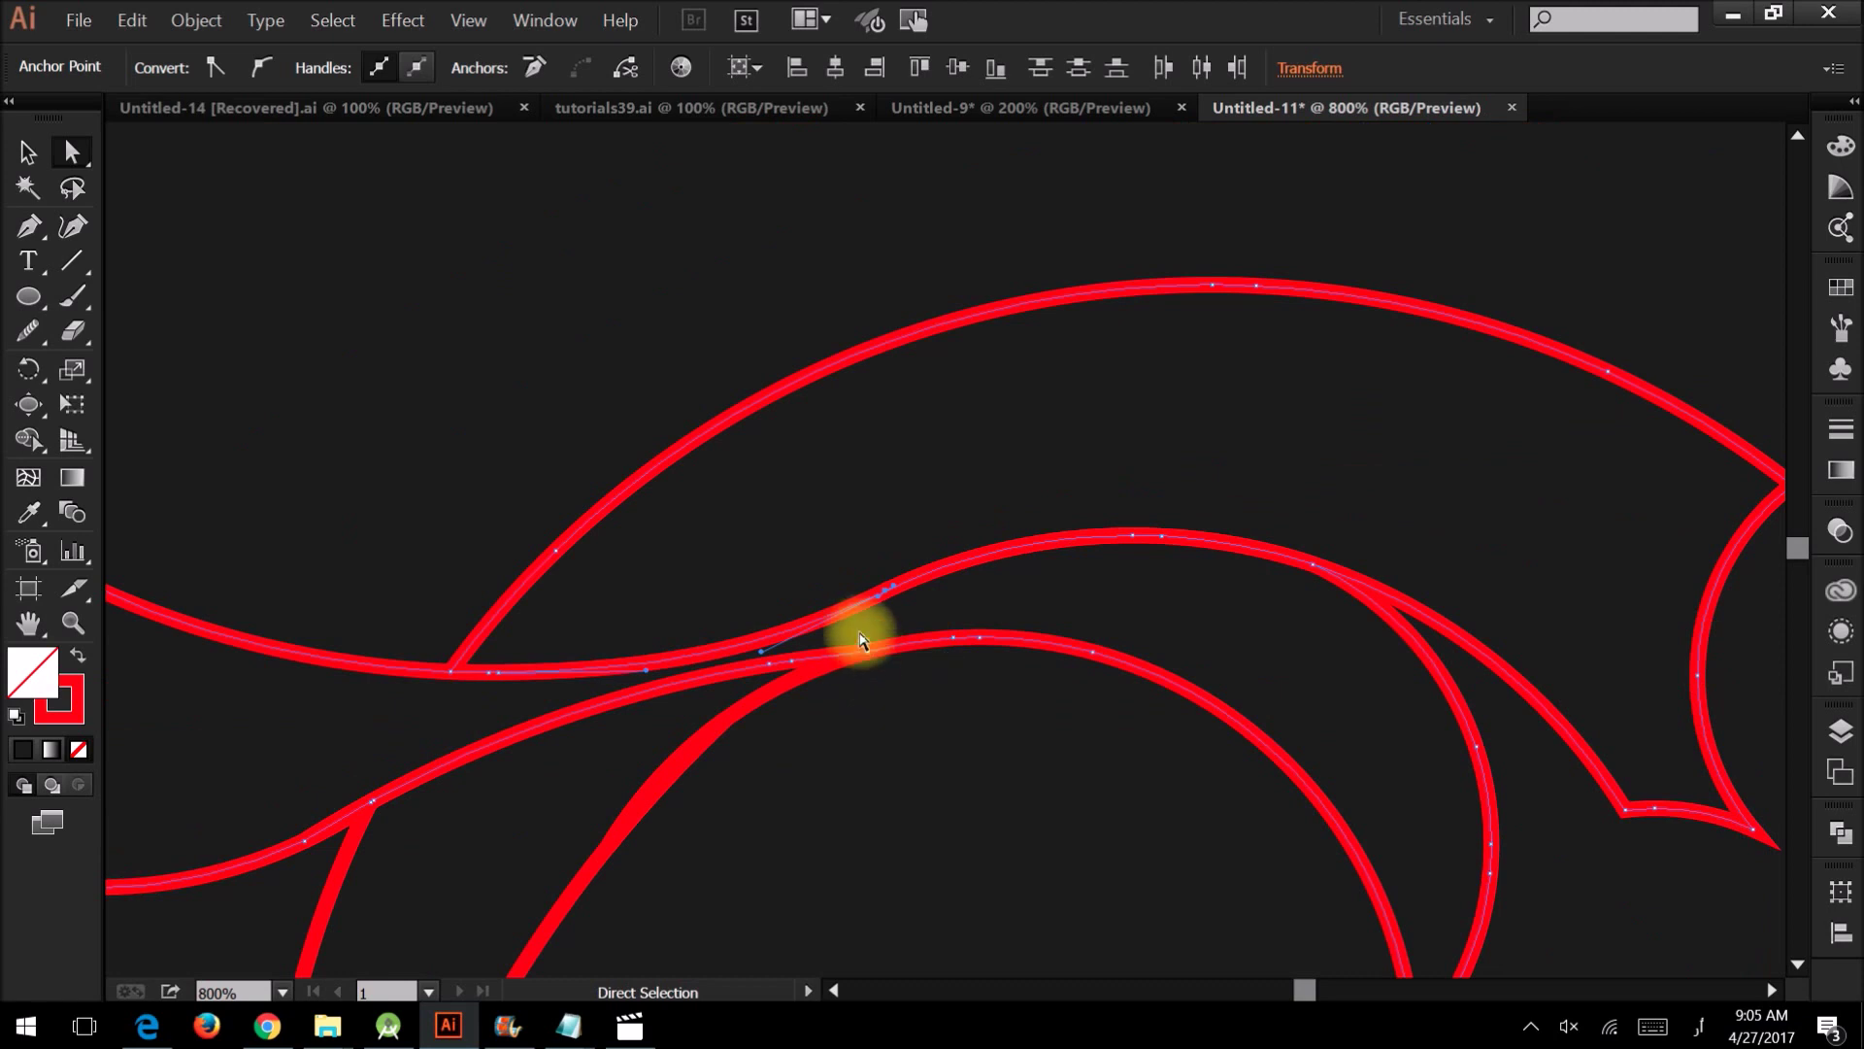
pyautogui.scroll(1, 374, 804)
pyautogui.click(455, 786)
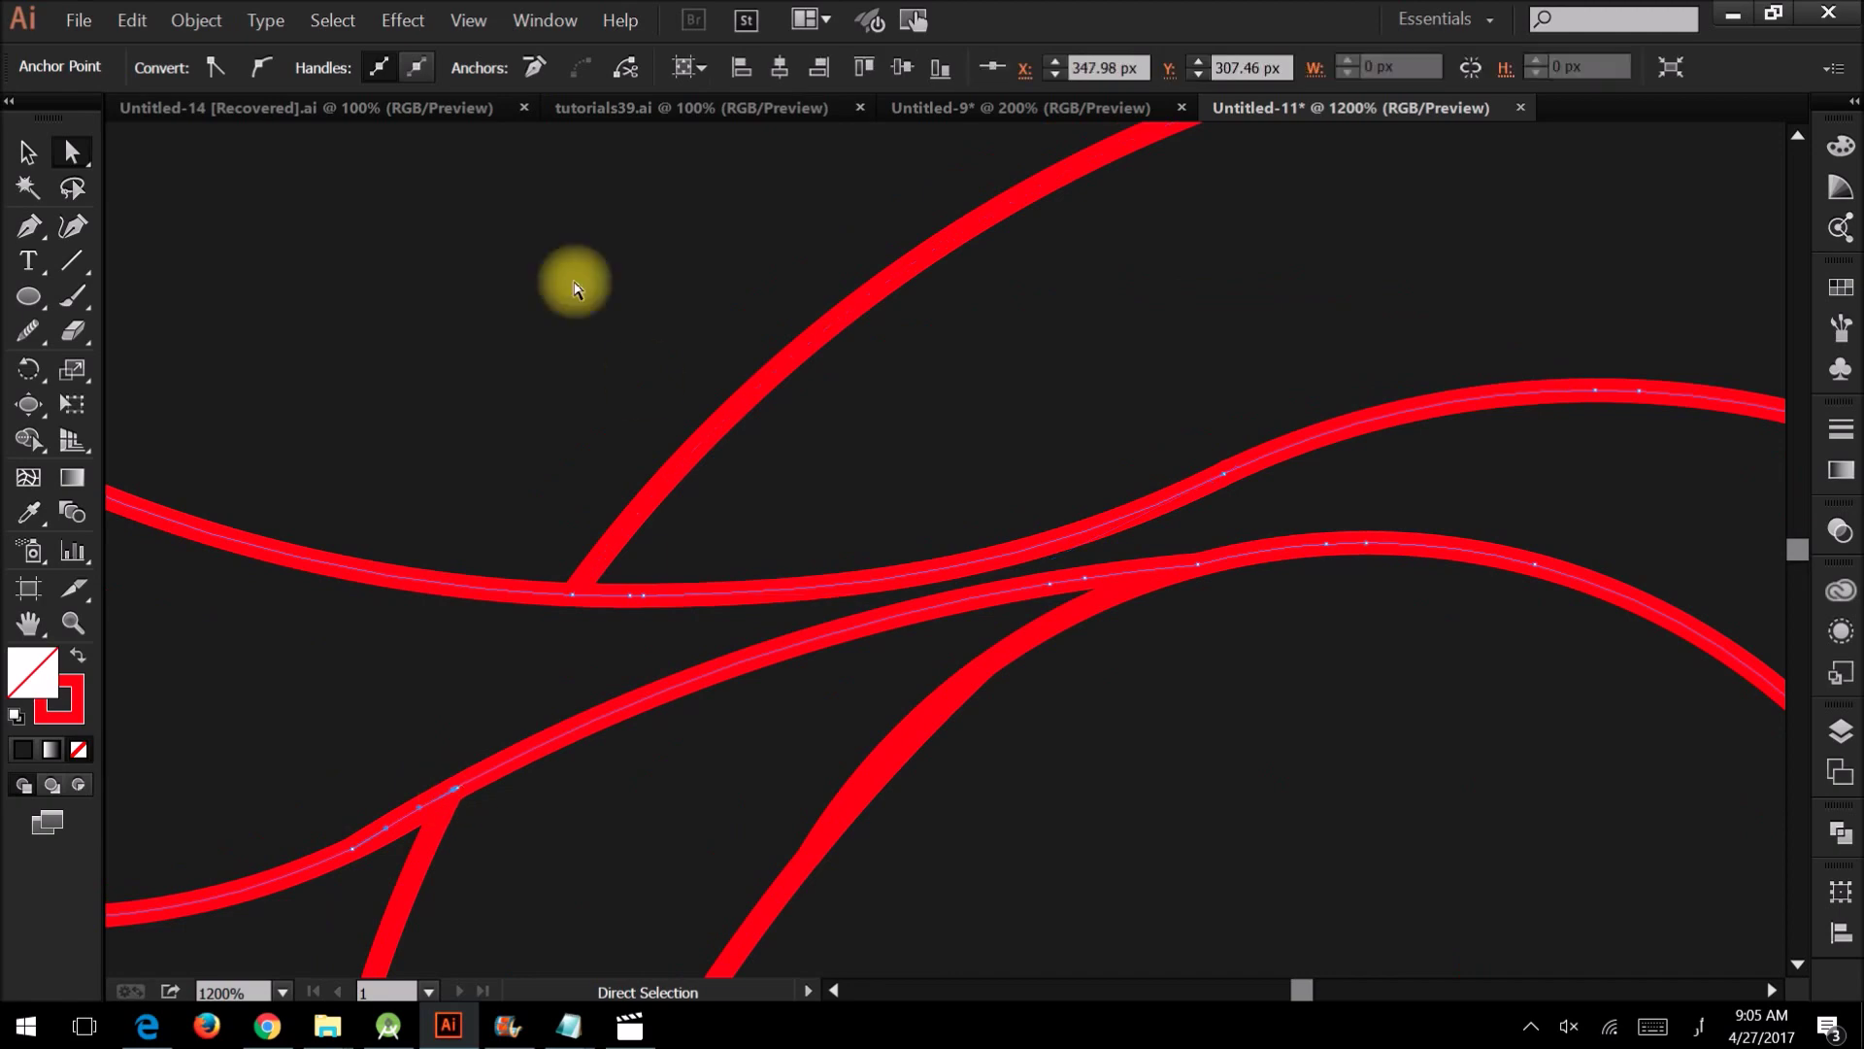
pyautogui.press('v')
pyautogui.scroll(-3, 515, 686)
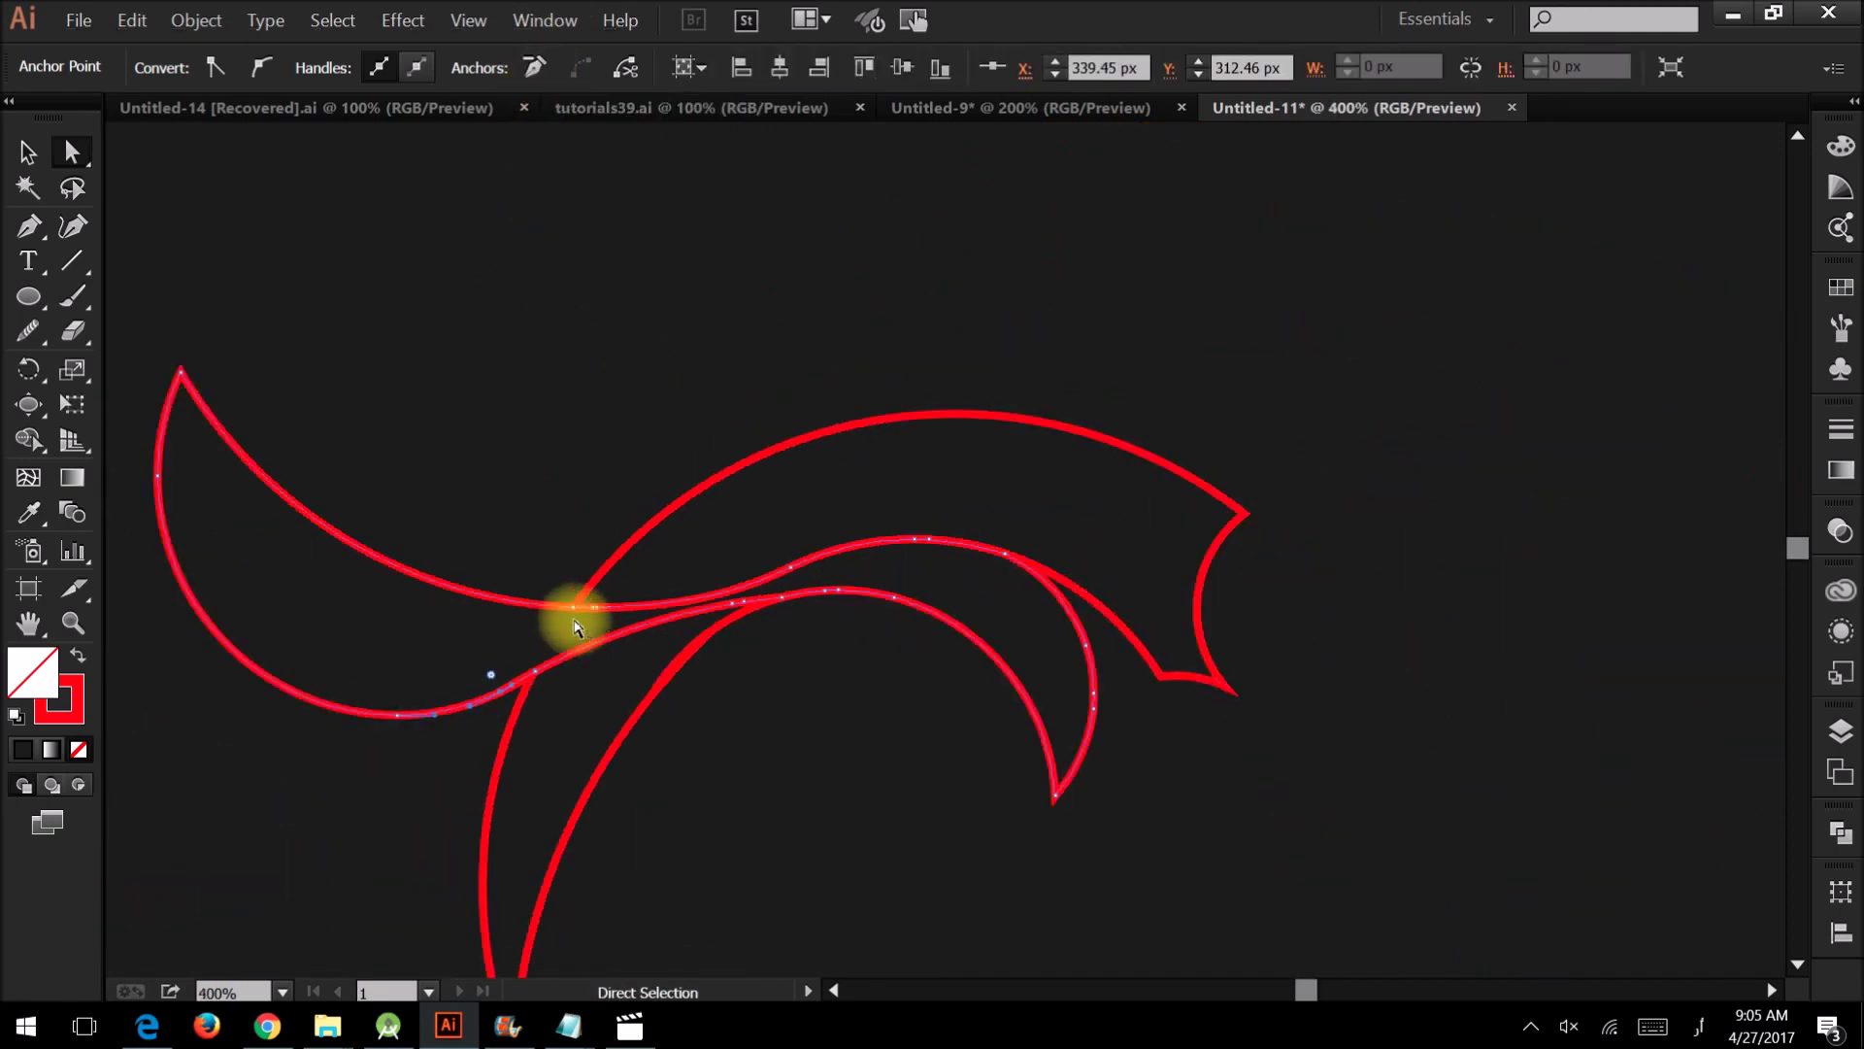
# Select all the swoosh outline paths and open the Fill colour swatches
pyautogui.click(739, 788)
pyautogui.scroll(-1, 666, 719)
pyautogui.hotkey('ctrl', 'a')
pyautogui.hotkey('shift', 'm')
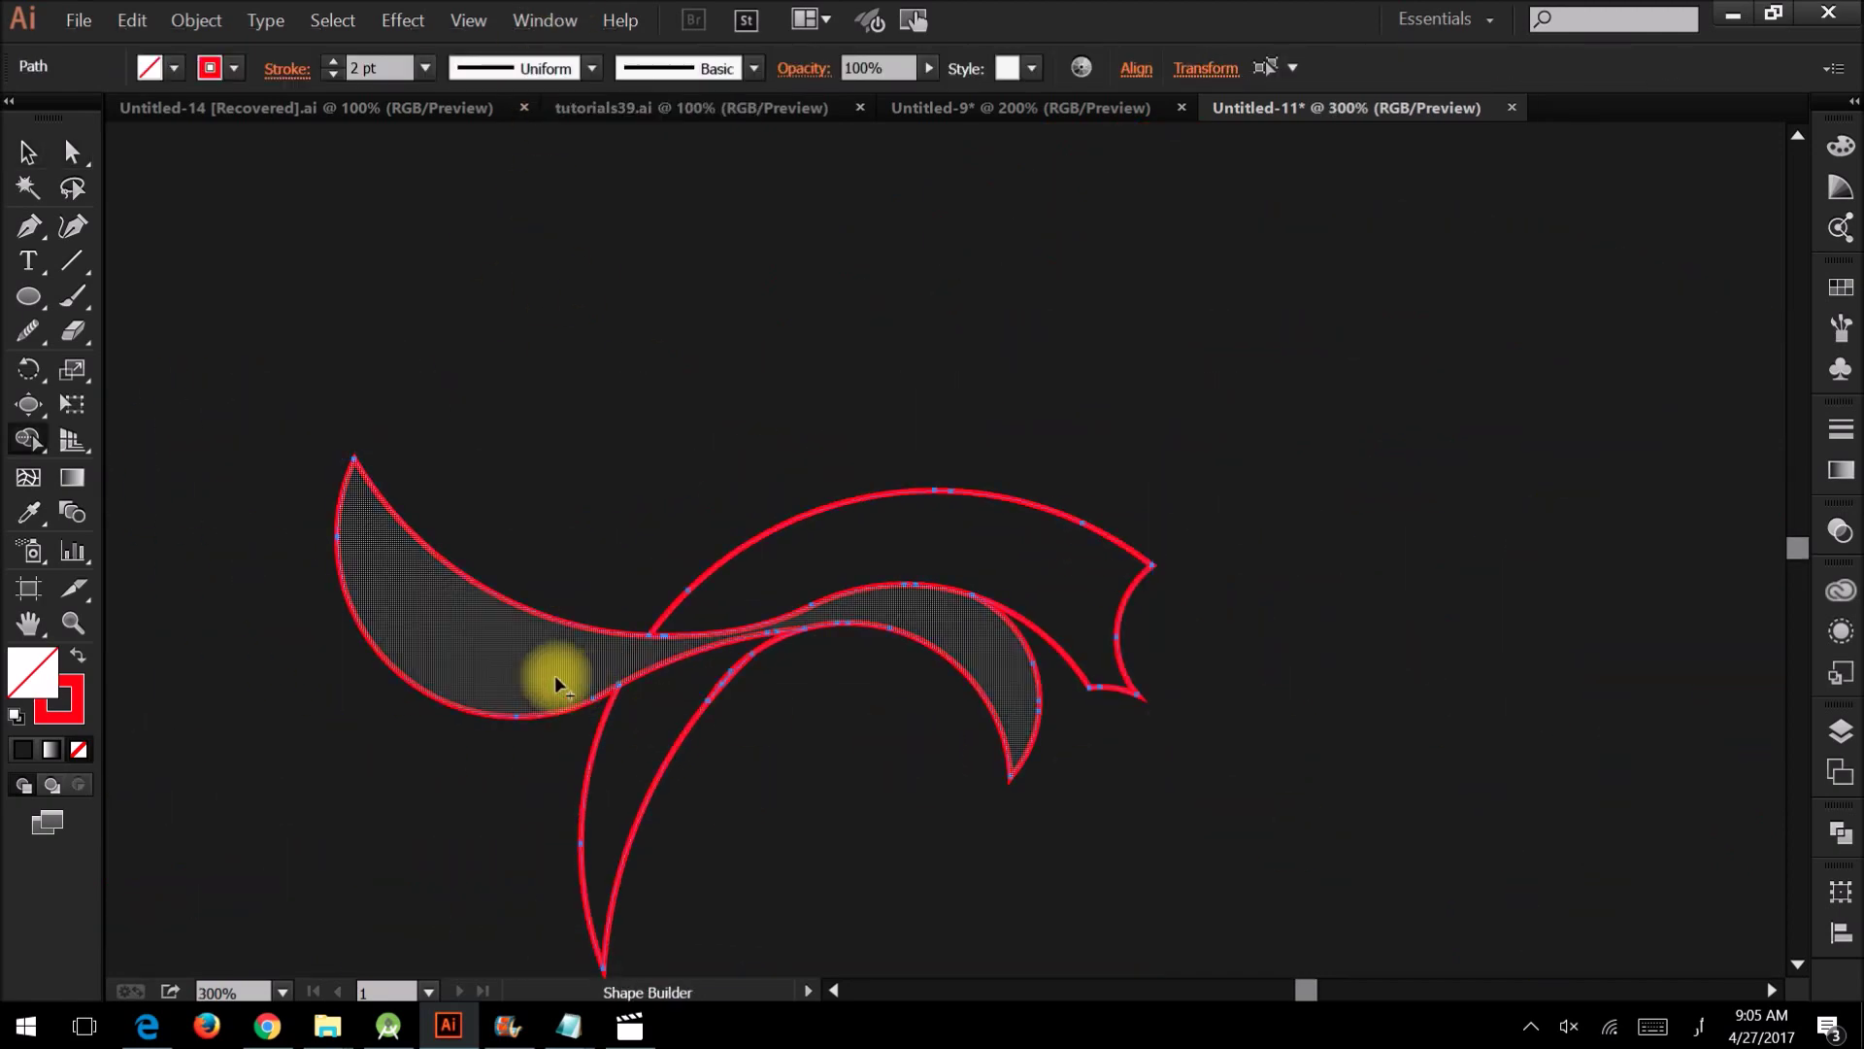
pyautogui.scroll(3, 777, 579)
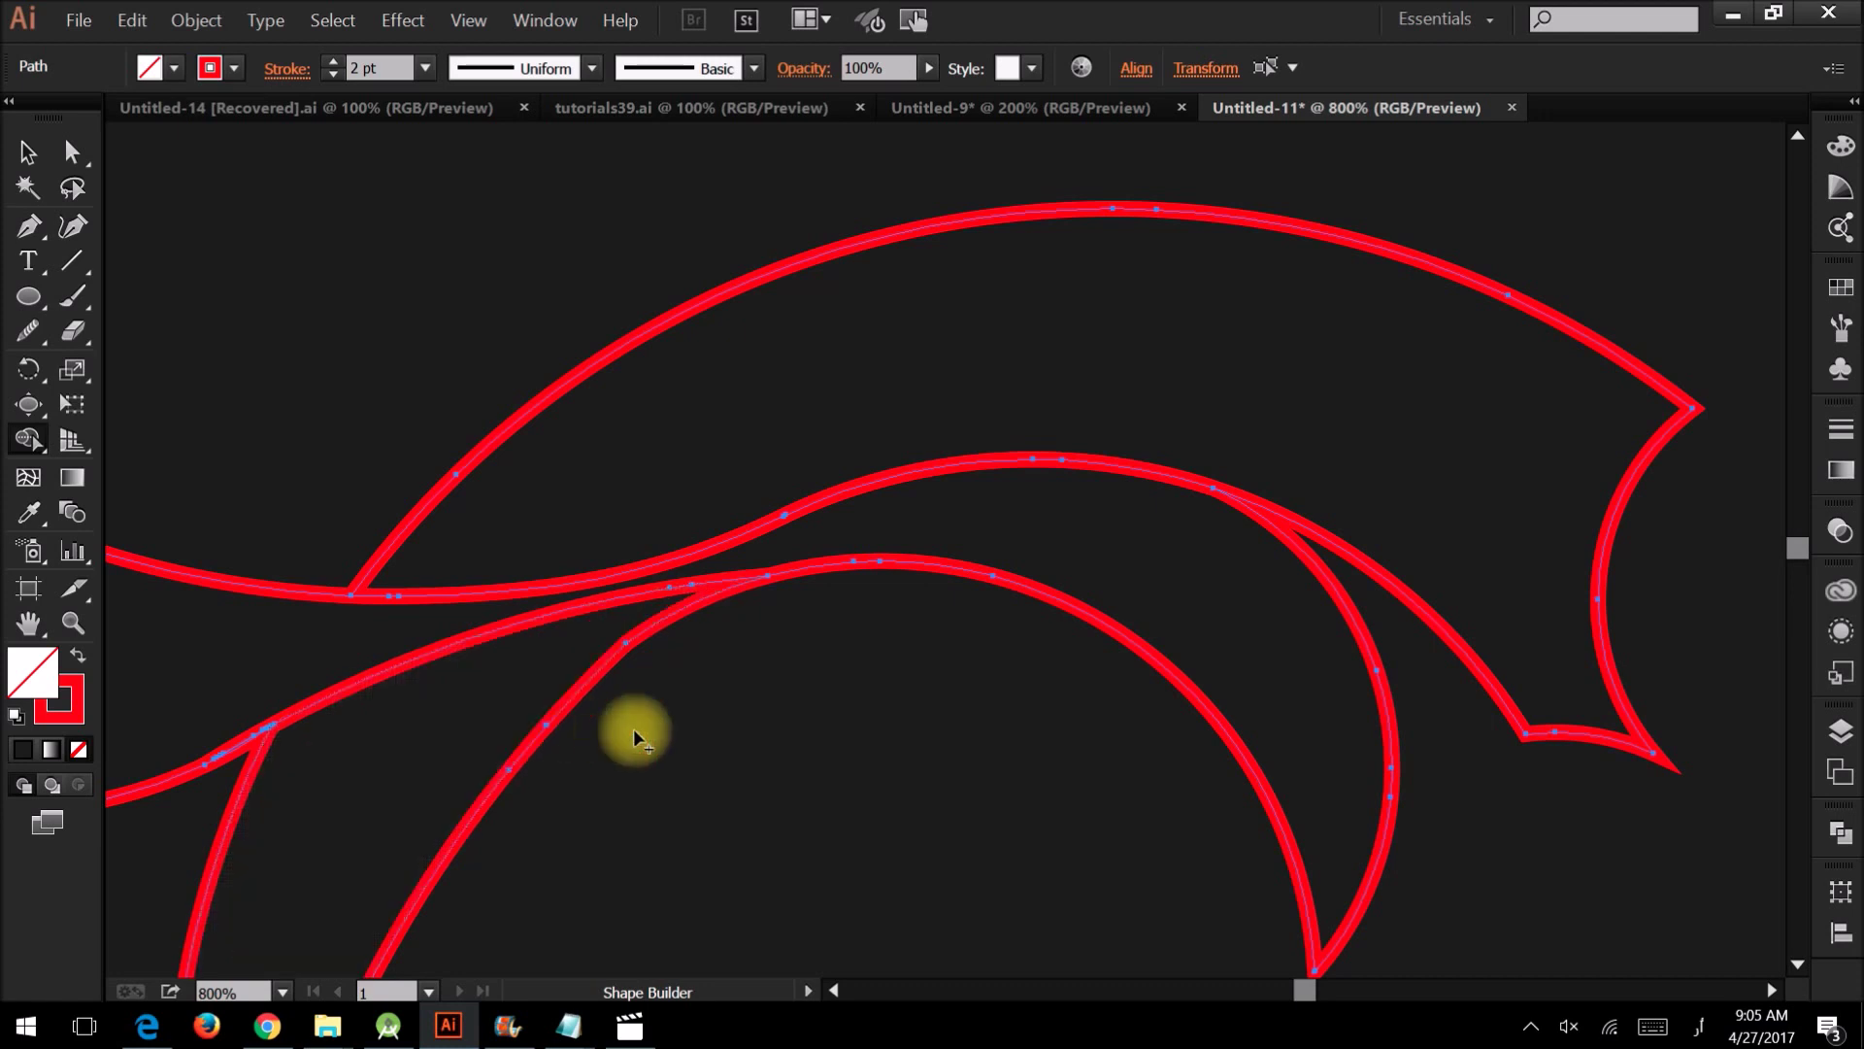
pyautogui.press('v')
pyautogui.scroll(-1, 629, 719)
pyautogui.scroll(-3, 708, 707)
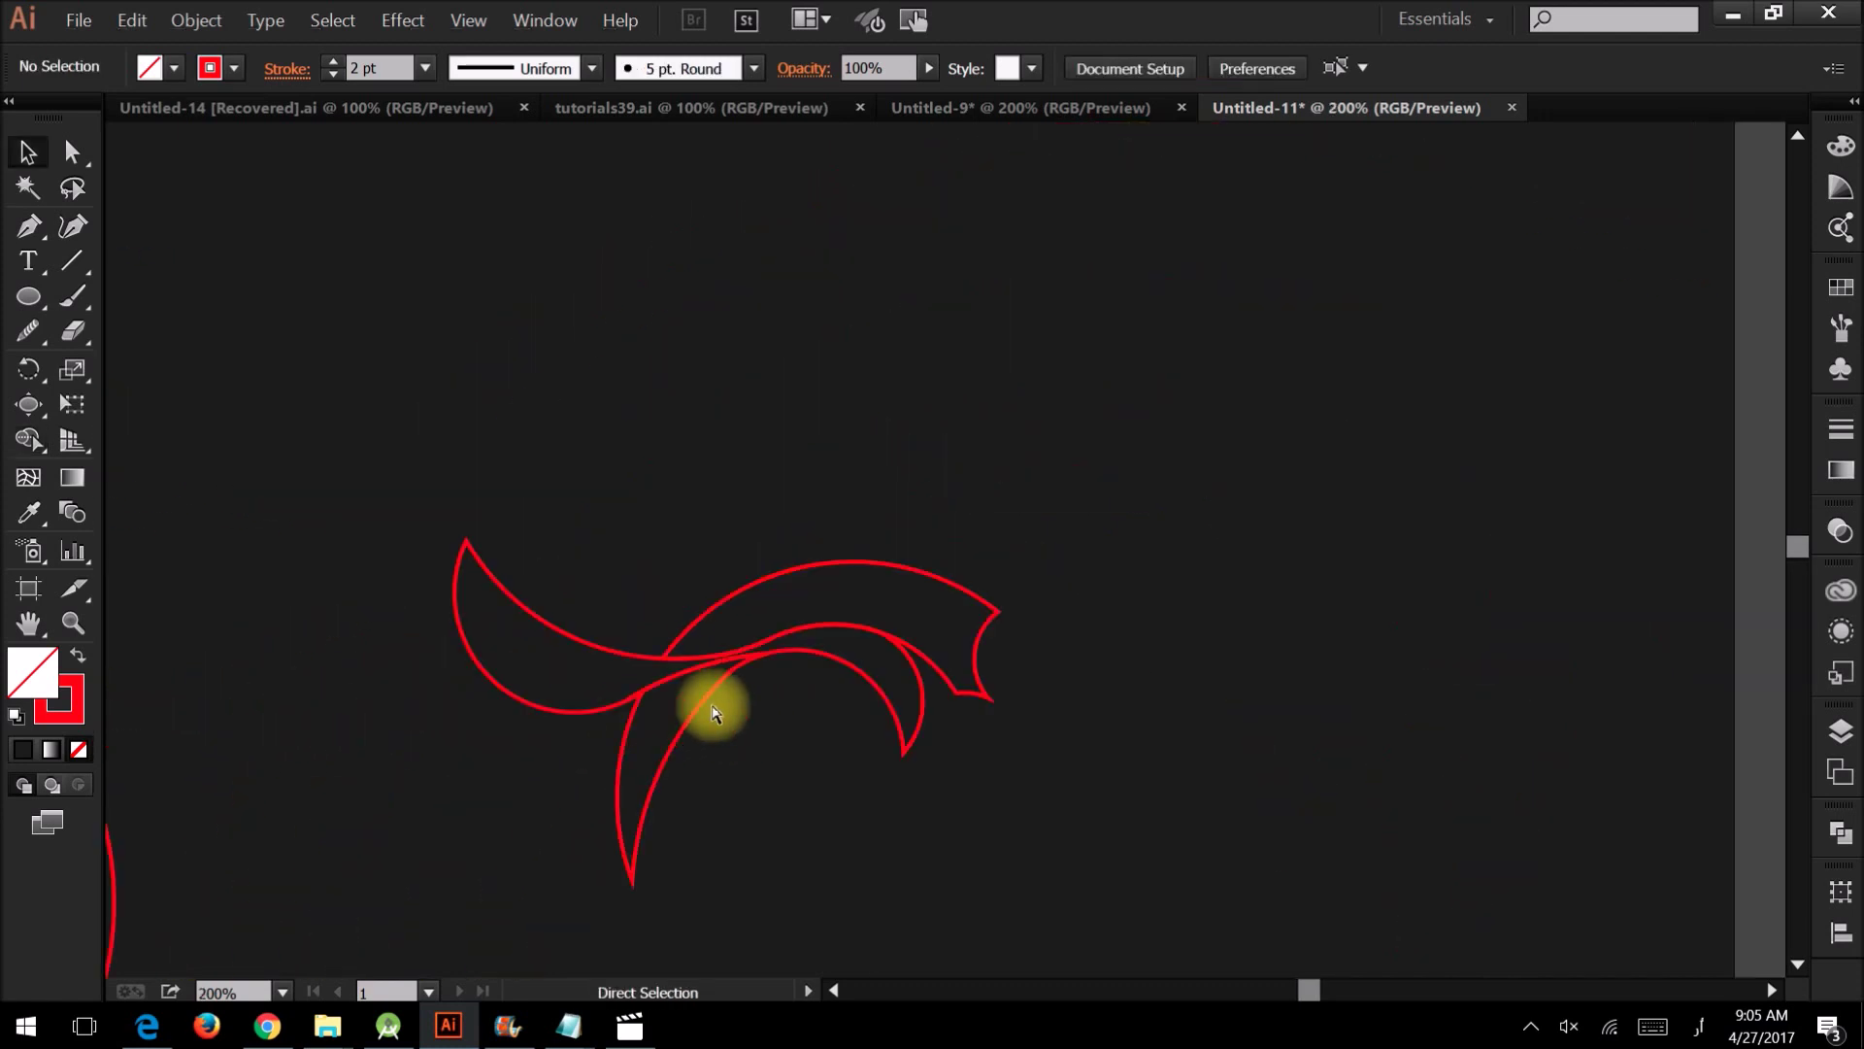
pyautogui.hotkey('ctrl', '=')
pyautogui.click(174, 67)
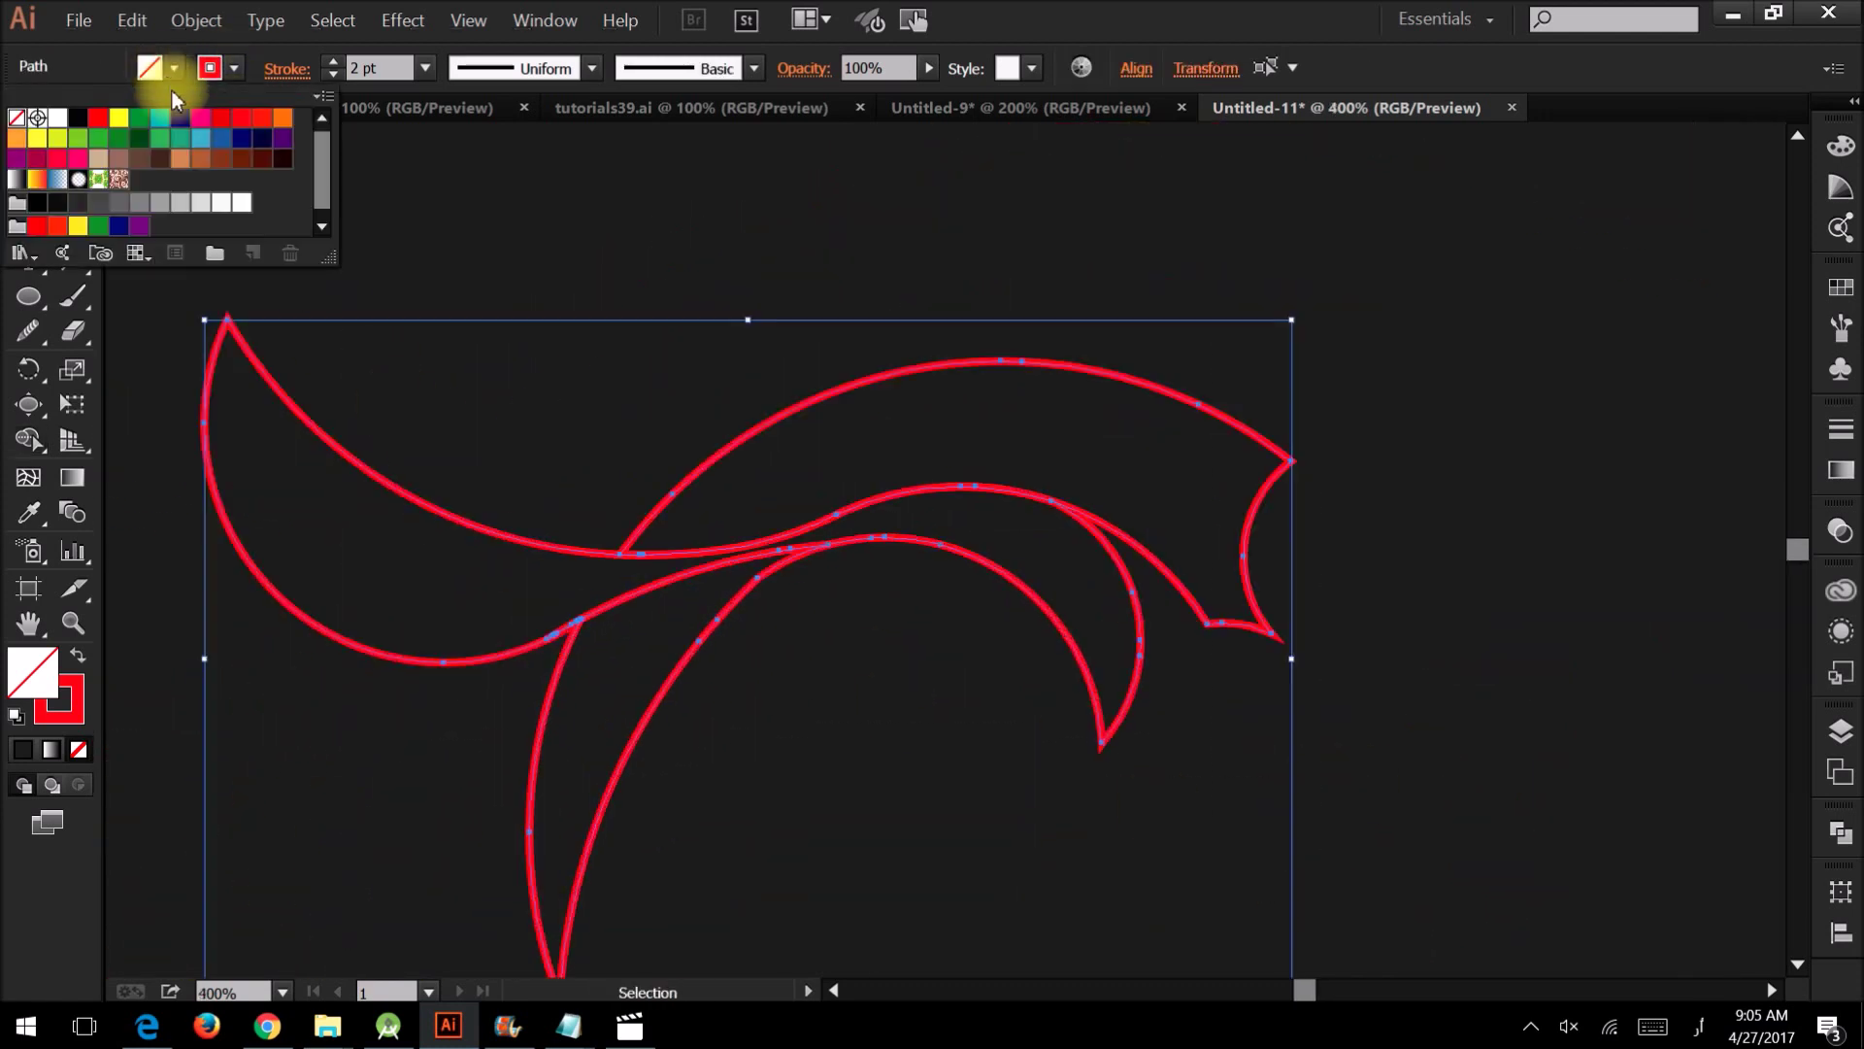
pyautogui.click(145, 121)
pyautogui.click(1075, 530)
pyautogui.keyDown('shift'); pyautogui.click(637, 687); pyautogui.keyUp('shift')
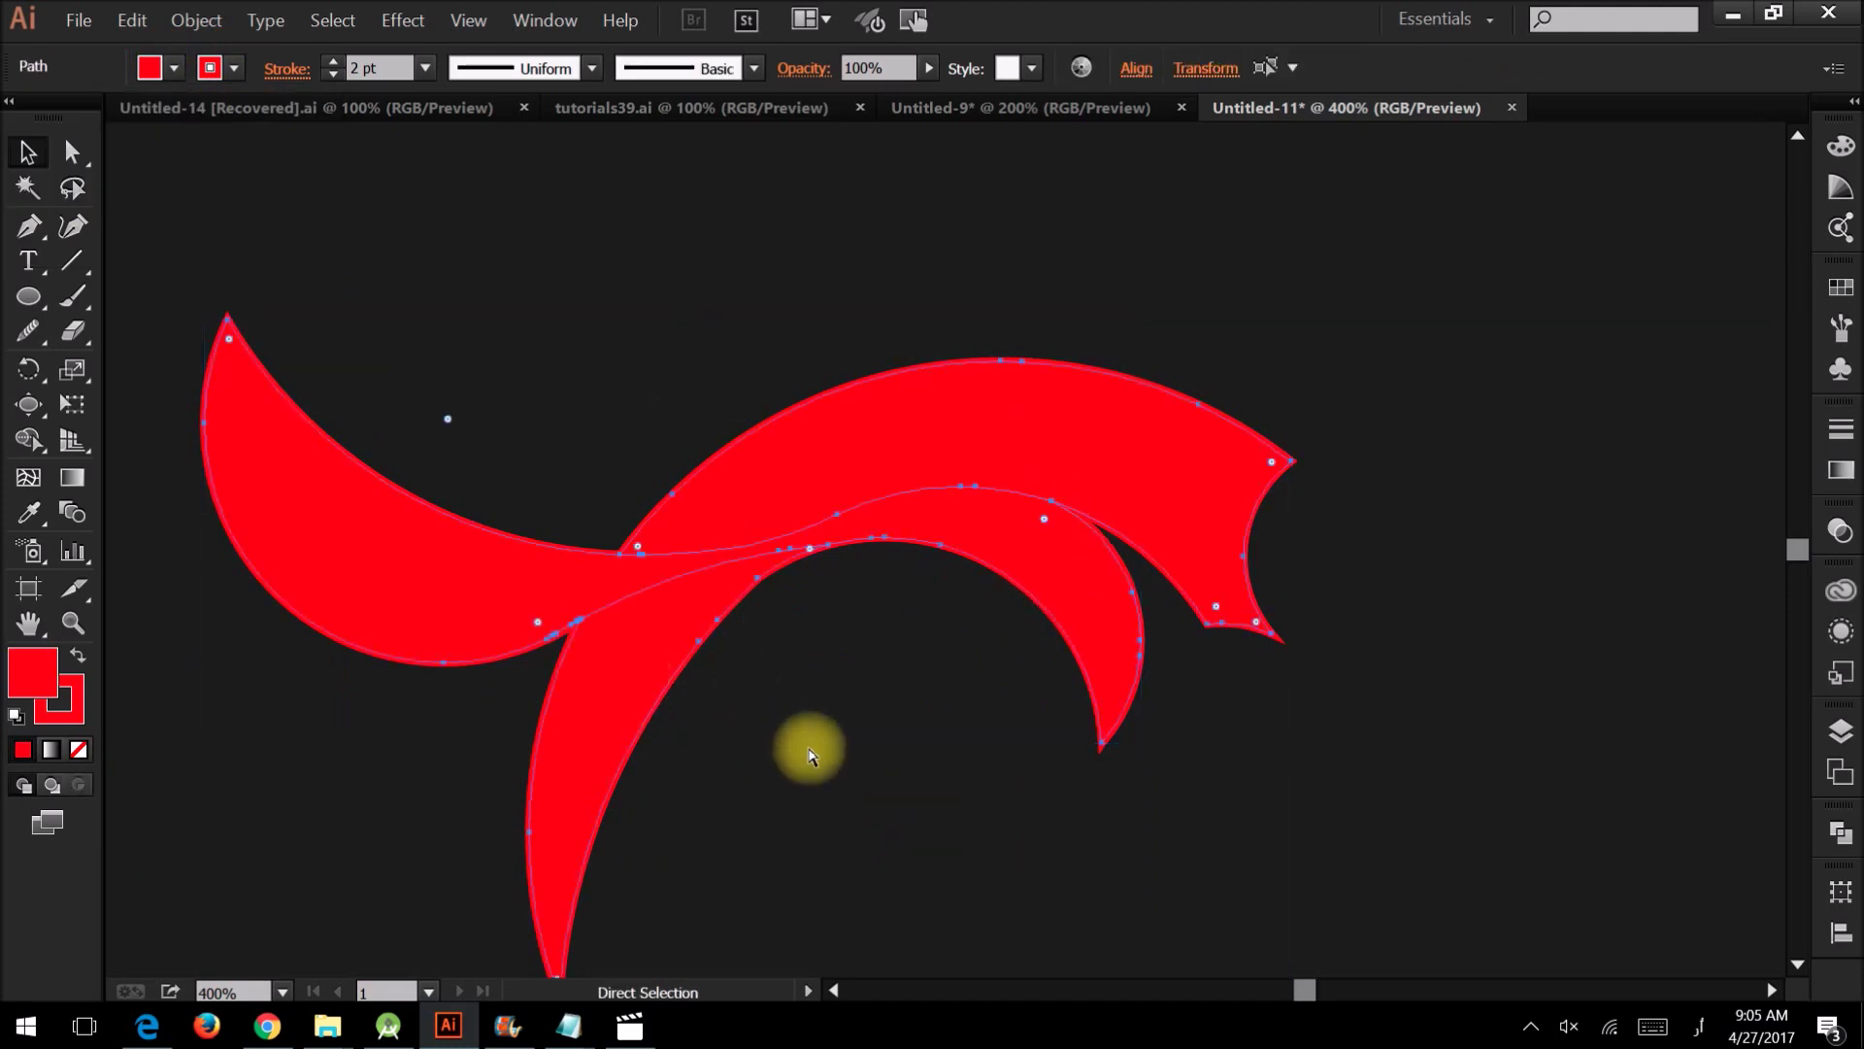
pyautogui.press('Delete')
pyautogui.hotkey('ctrl', 'a')
pyautogui.hotkey('ctrl', 'z')
pyautogui.hotkey('ctrl', '=')
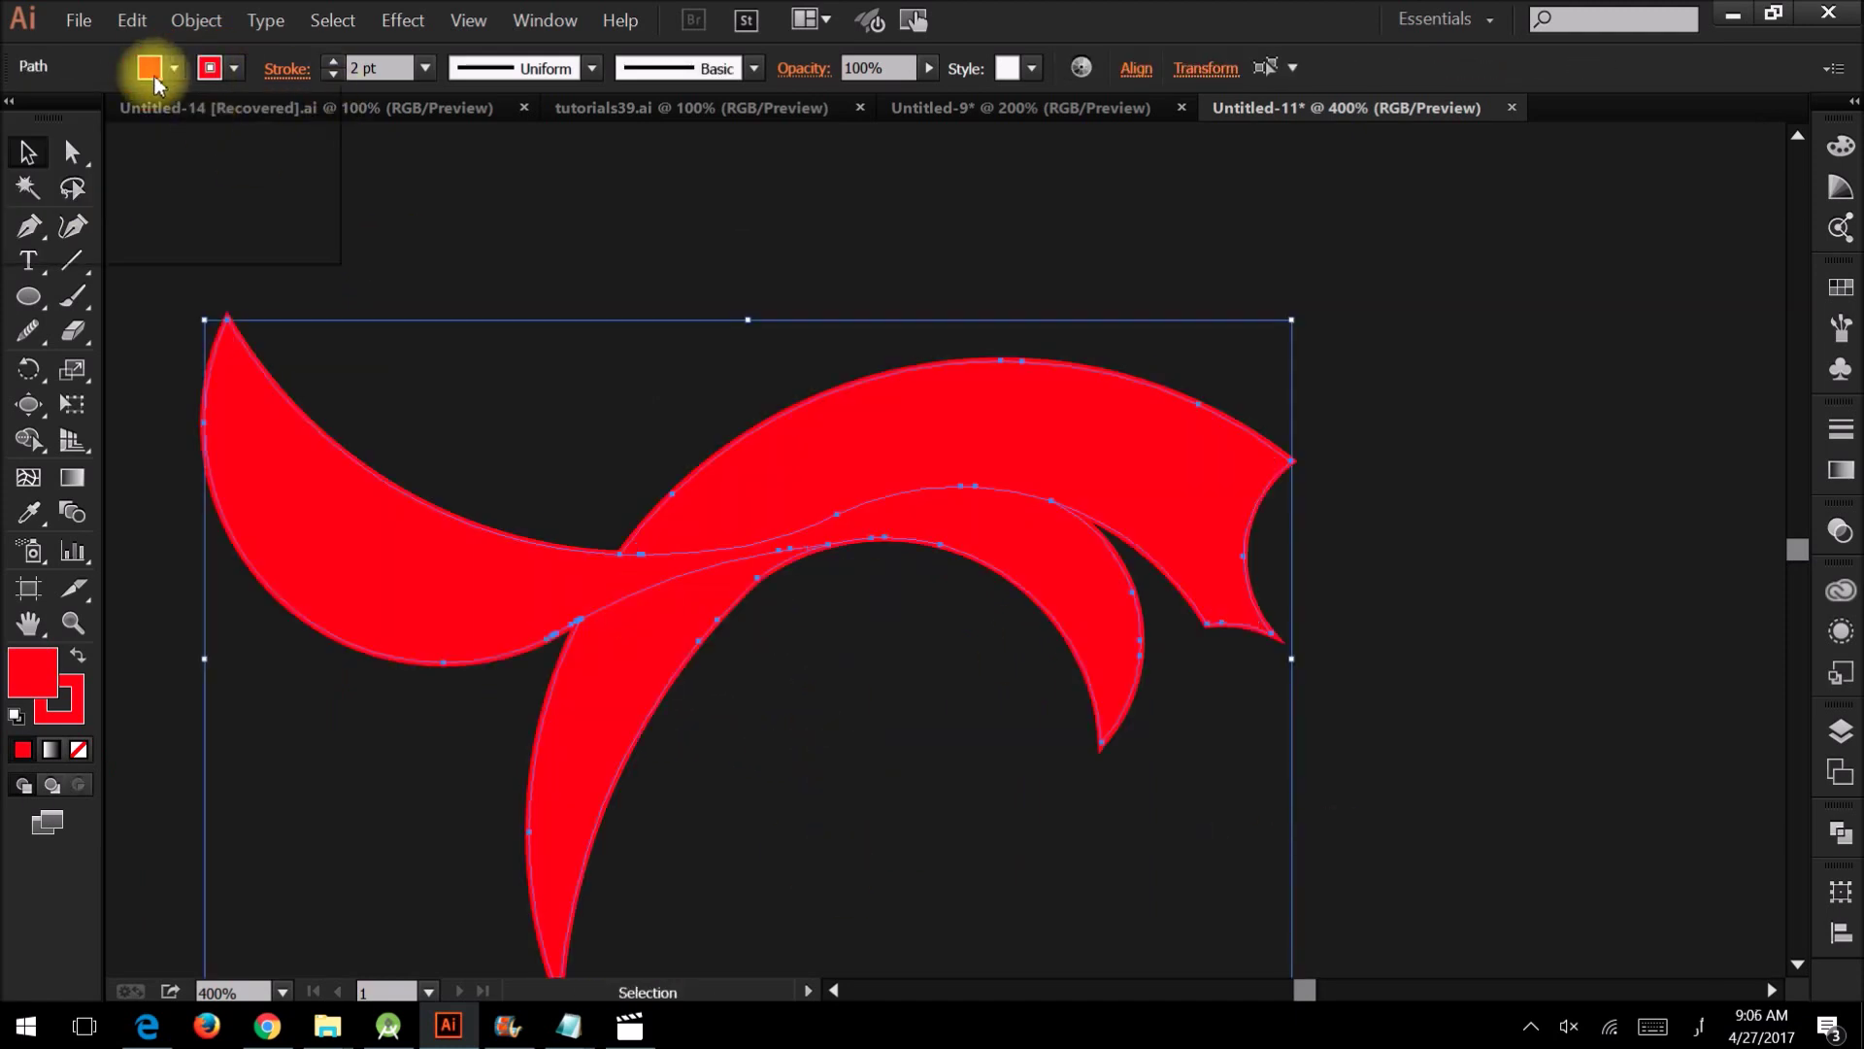
pyautogui.click(154, 66)
pyautogui.click(21, 121)
pyautogui.keyDown('shift'); pyautogui.click(748, 577); pyautogui.keyUp('shift')
pyautogui.scroll(1, 878, 470)
pyautogui.scroll(-1, 661, 481)
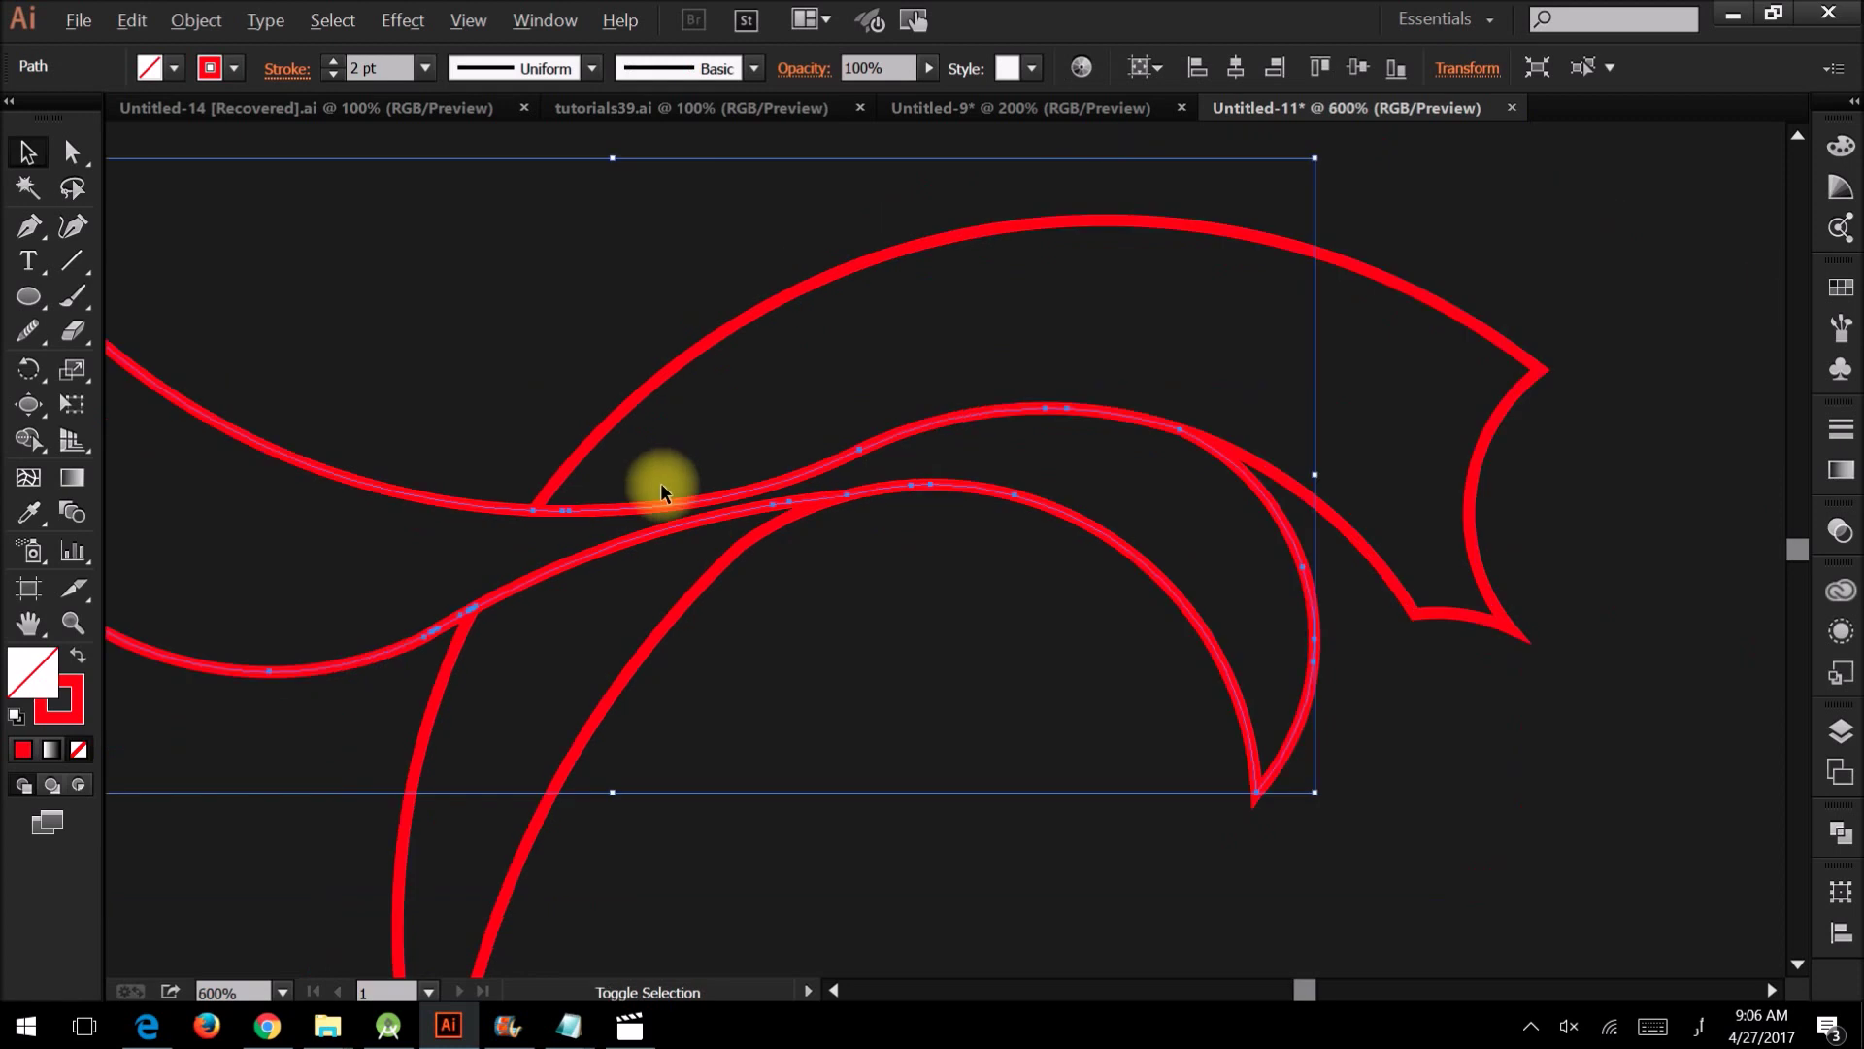
pyautogui.scroll(-1, 745, 509)
pyautogui.click(820, 643)
pyautogui.scroll(-1, 819, 644)
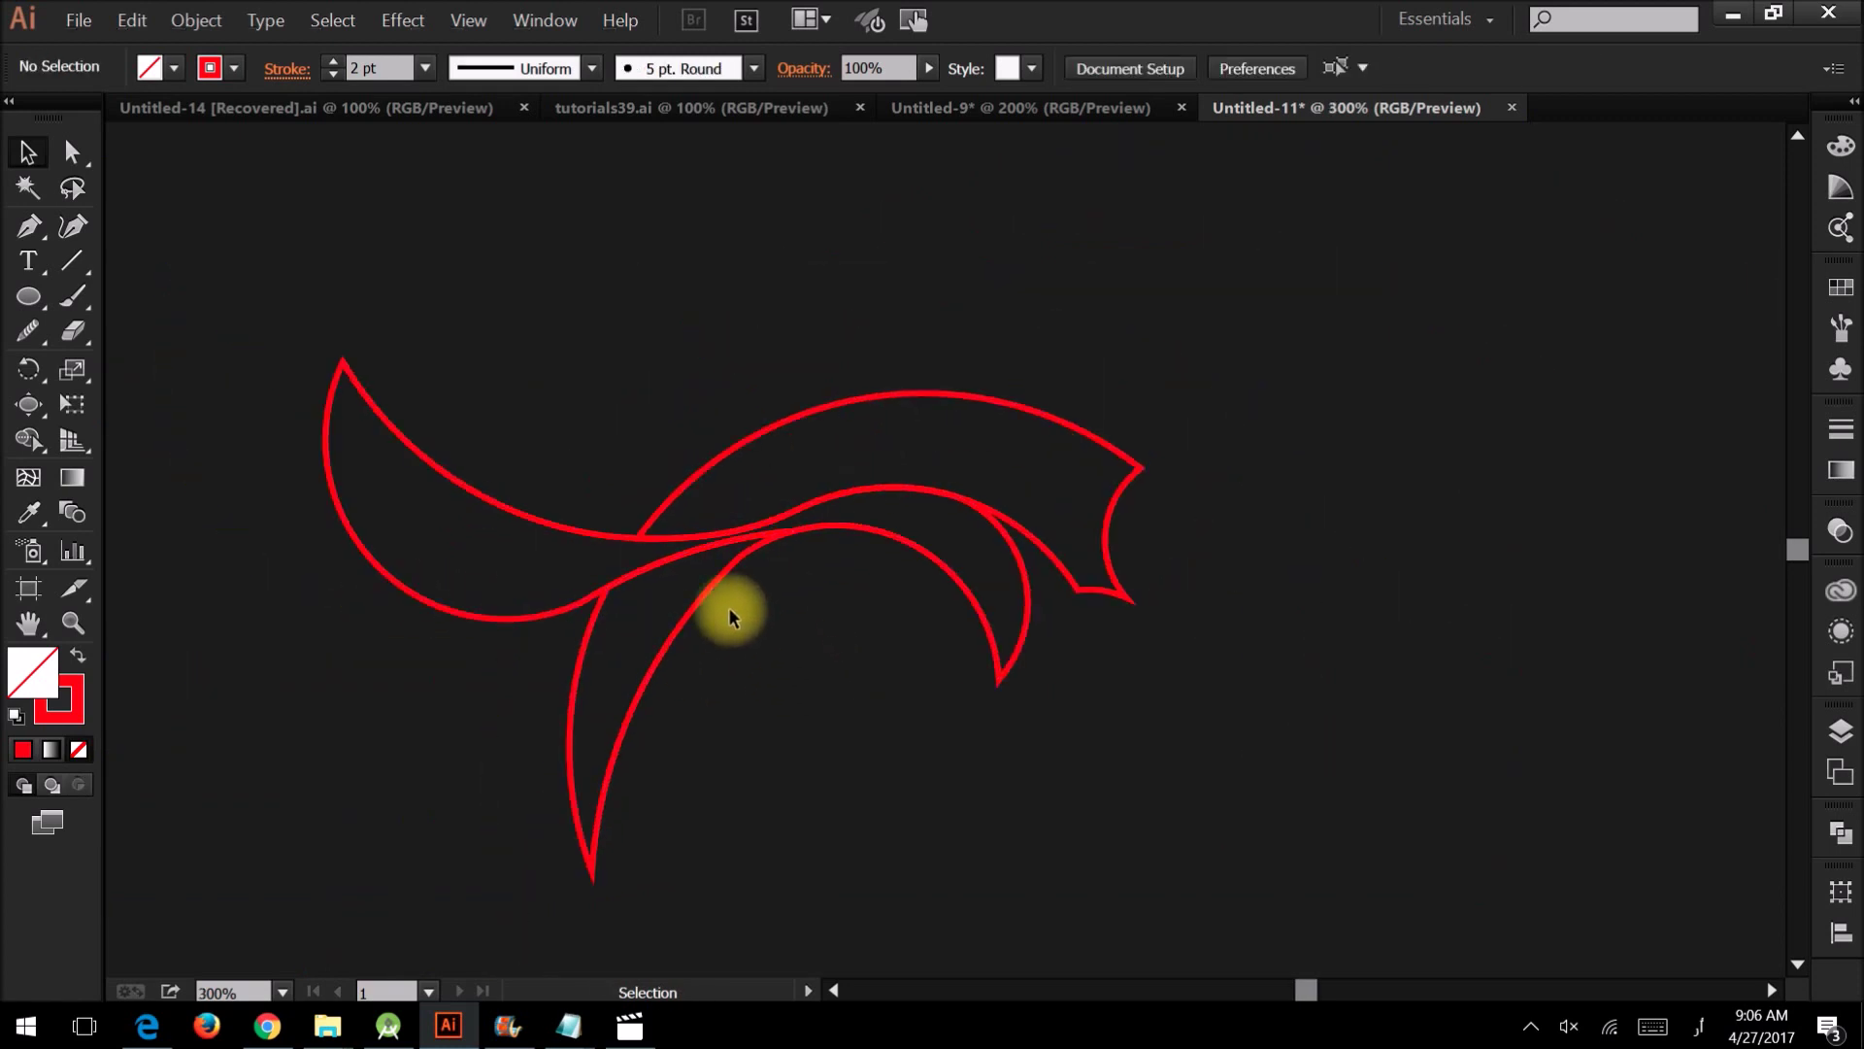
# Smooth the lower and upper inner curves near their crossing with the Smooth Tool
pyautogui.click(673, 558)
pyautogui.scroll(2, 713, 543)
pyautogui.moveTo(30, 331); pyautogui.dragTo(199, 362)
pyautogui.moveTo(915, 513); pyautogui.dragTo(636, 618)
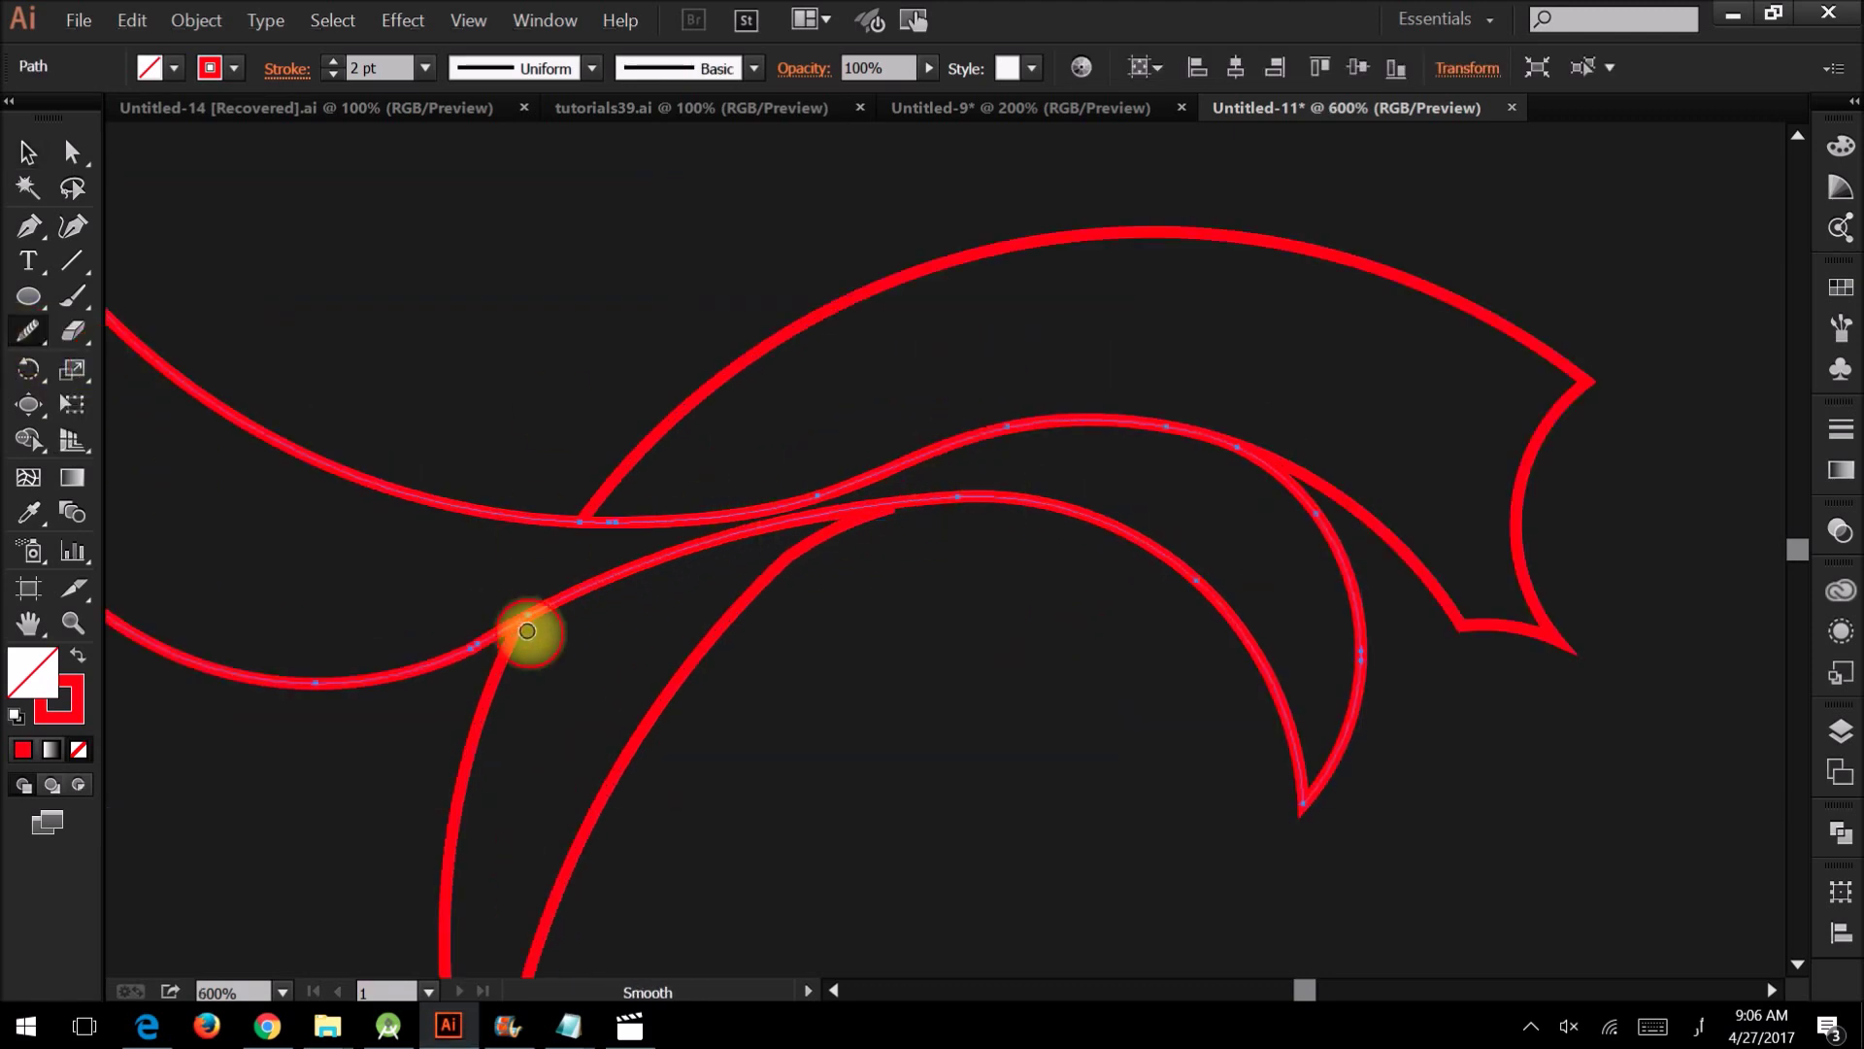
pyautogui.moveTo(776, 519)
pyautogui.mouseDown()
pyautogui.moveTo(900, 455)
pyautogui.moveTo(832, 499)
pyautogui.moveTo(666, 520)
pyautogui.mouseUp()
# Pull an inner-curve anchor toward the crossing and smooth the lower curve again
pyautogui.press('a')
pyautogui.scroll(-1, 841, 495)
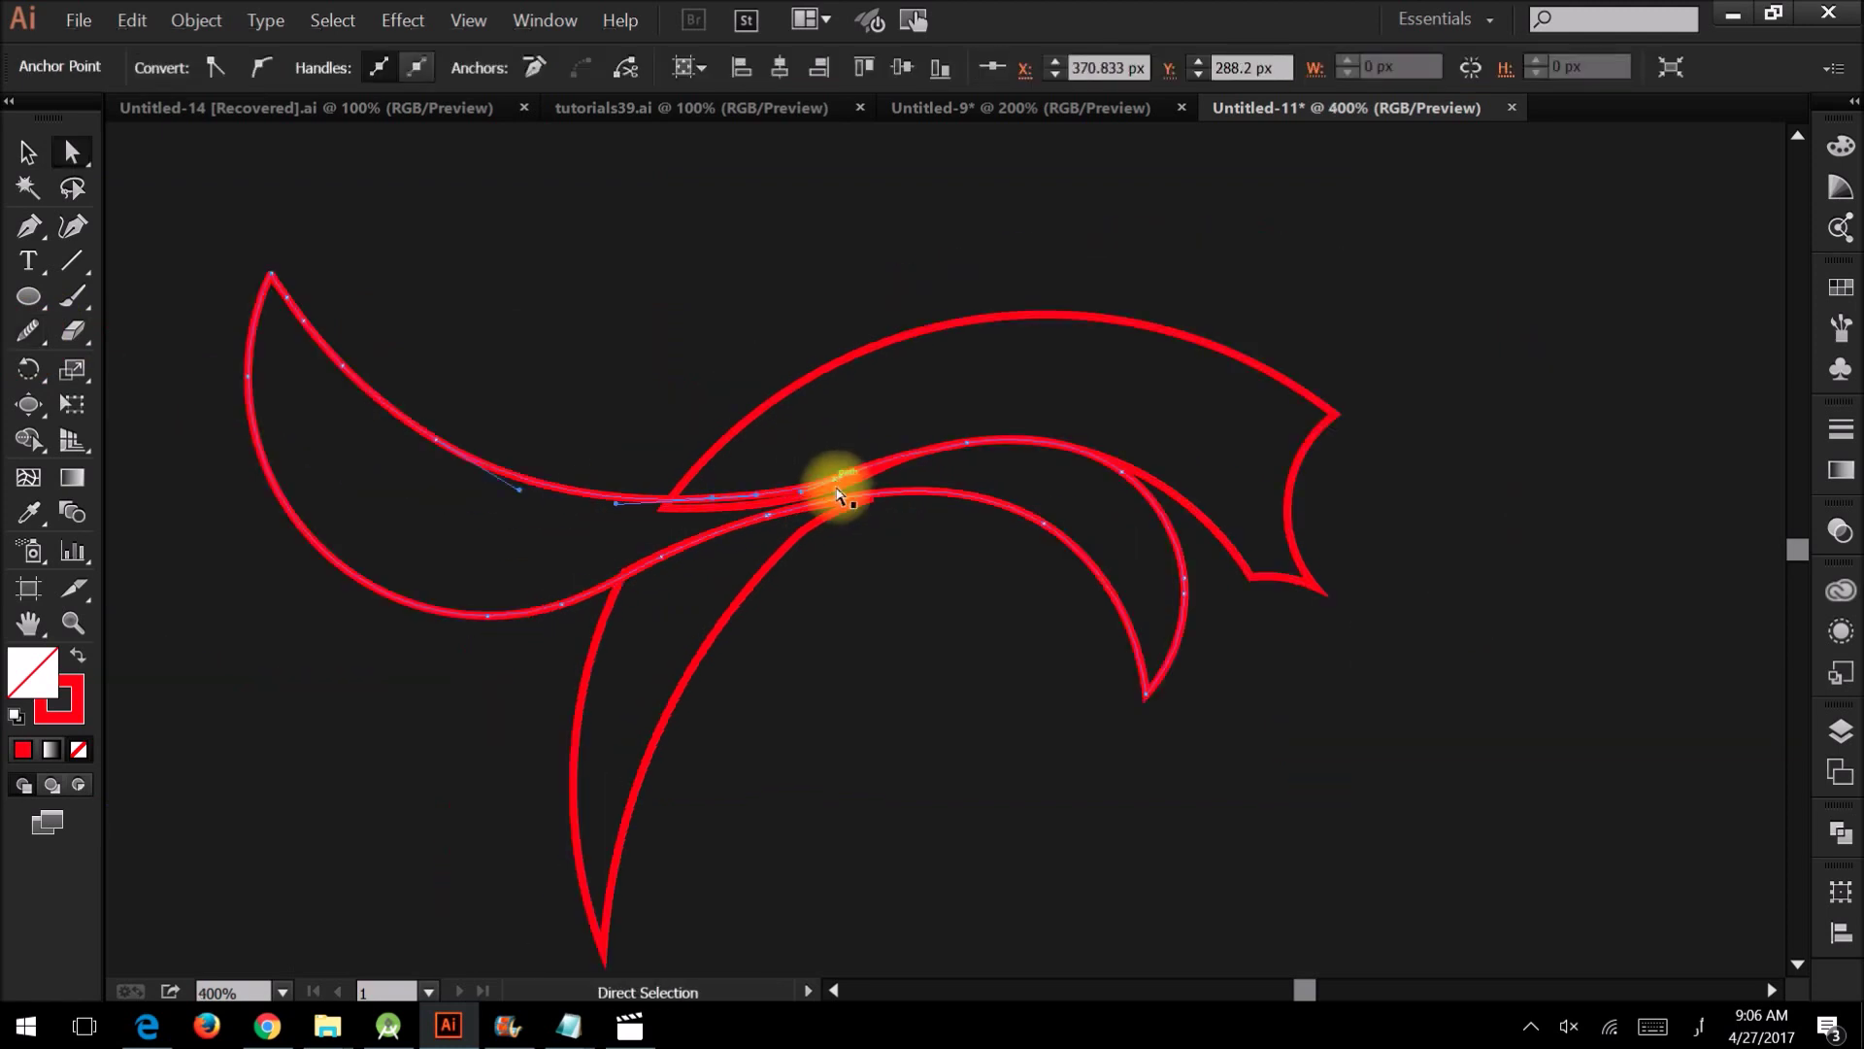
pyautogui.click(1043, 524)
pyautogui.scroll(1, 782, 519)
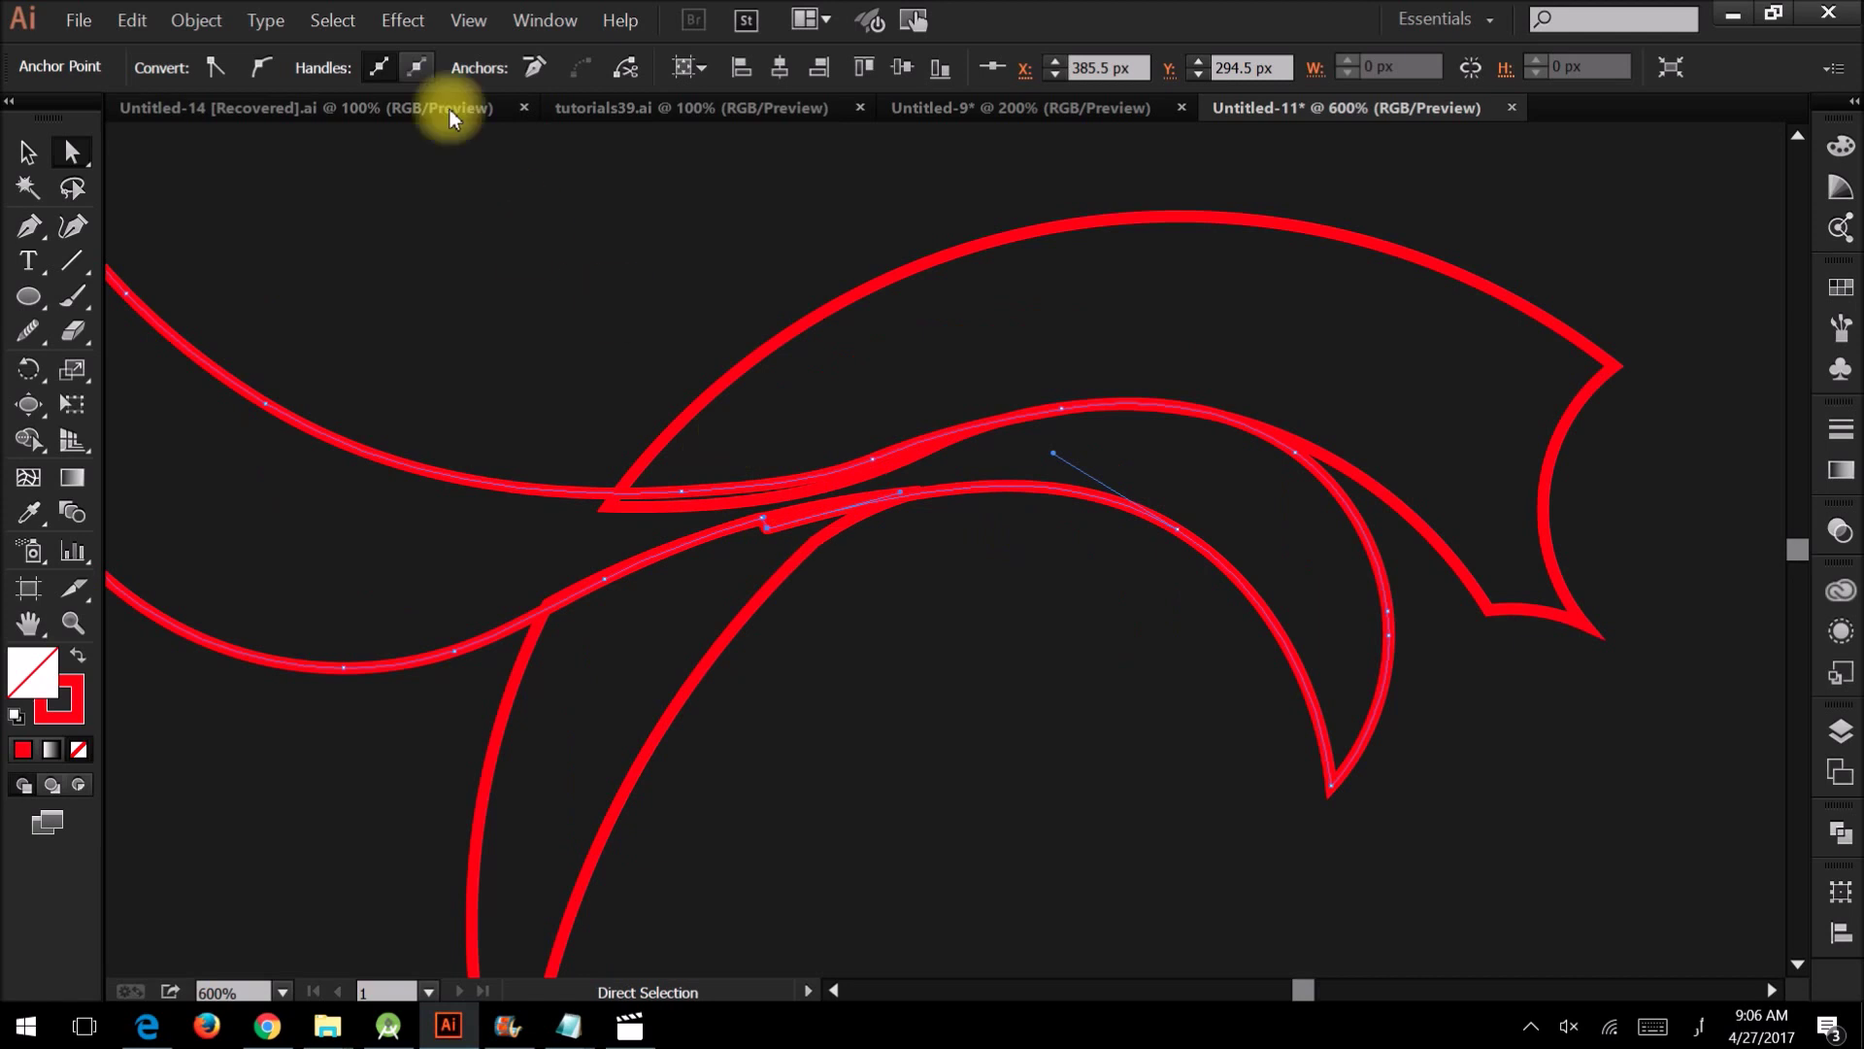
pyautogui.moveTo(762, 480); pyautogui.dragTo(758, 521)
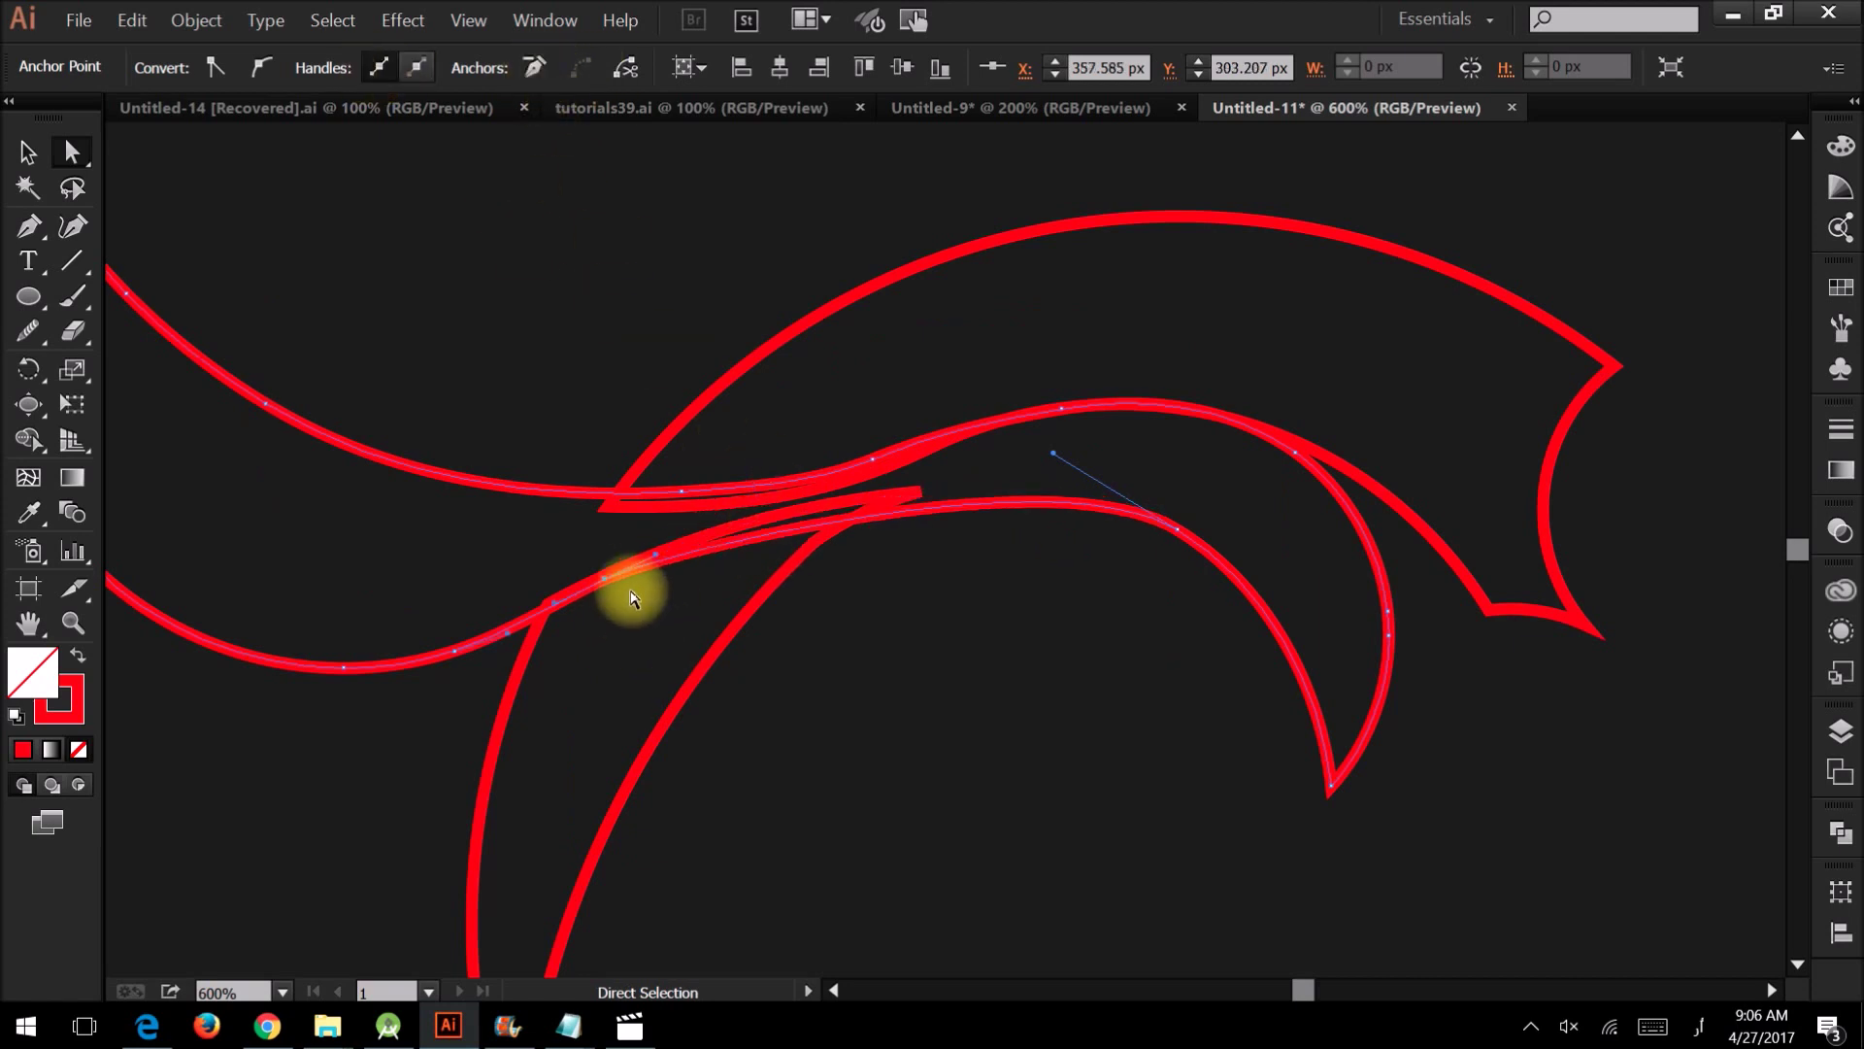
pyautogui.press('v')
pyautogui.scroll(1, 827, 492)
pyautogui.press('n')
pyautogui.moveTo(633, 479)
pyautogui.mouseDown()
pyautogui.moveTo(720, 565)
pyautogui.moveTo(771, 533)
pyautogui.mouseUp()
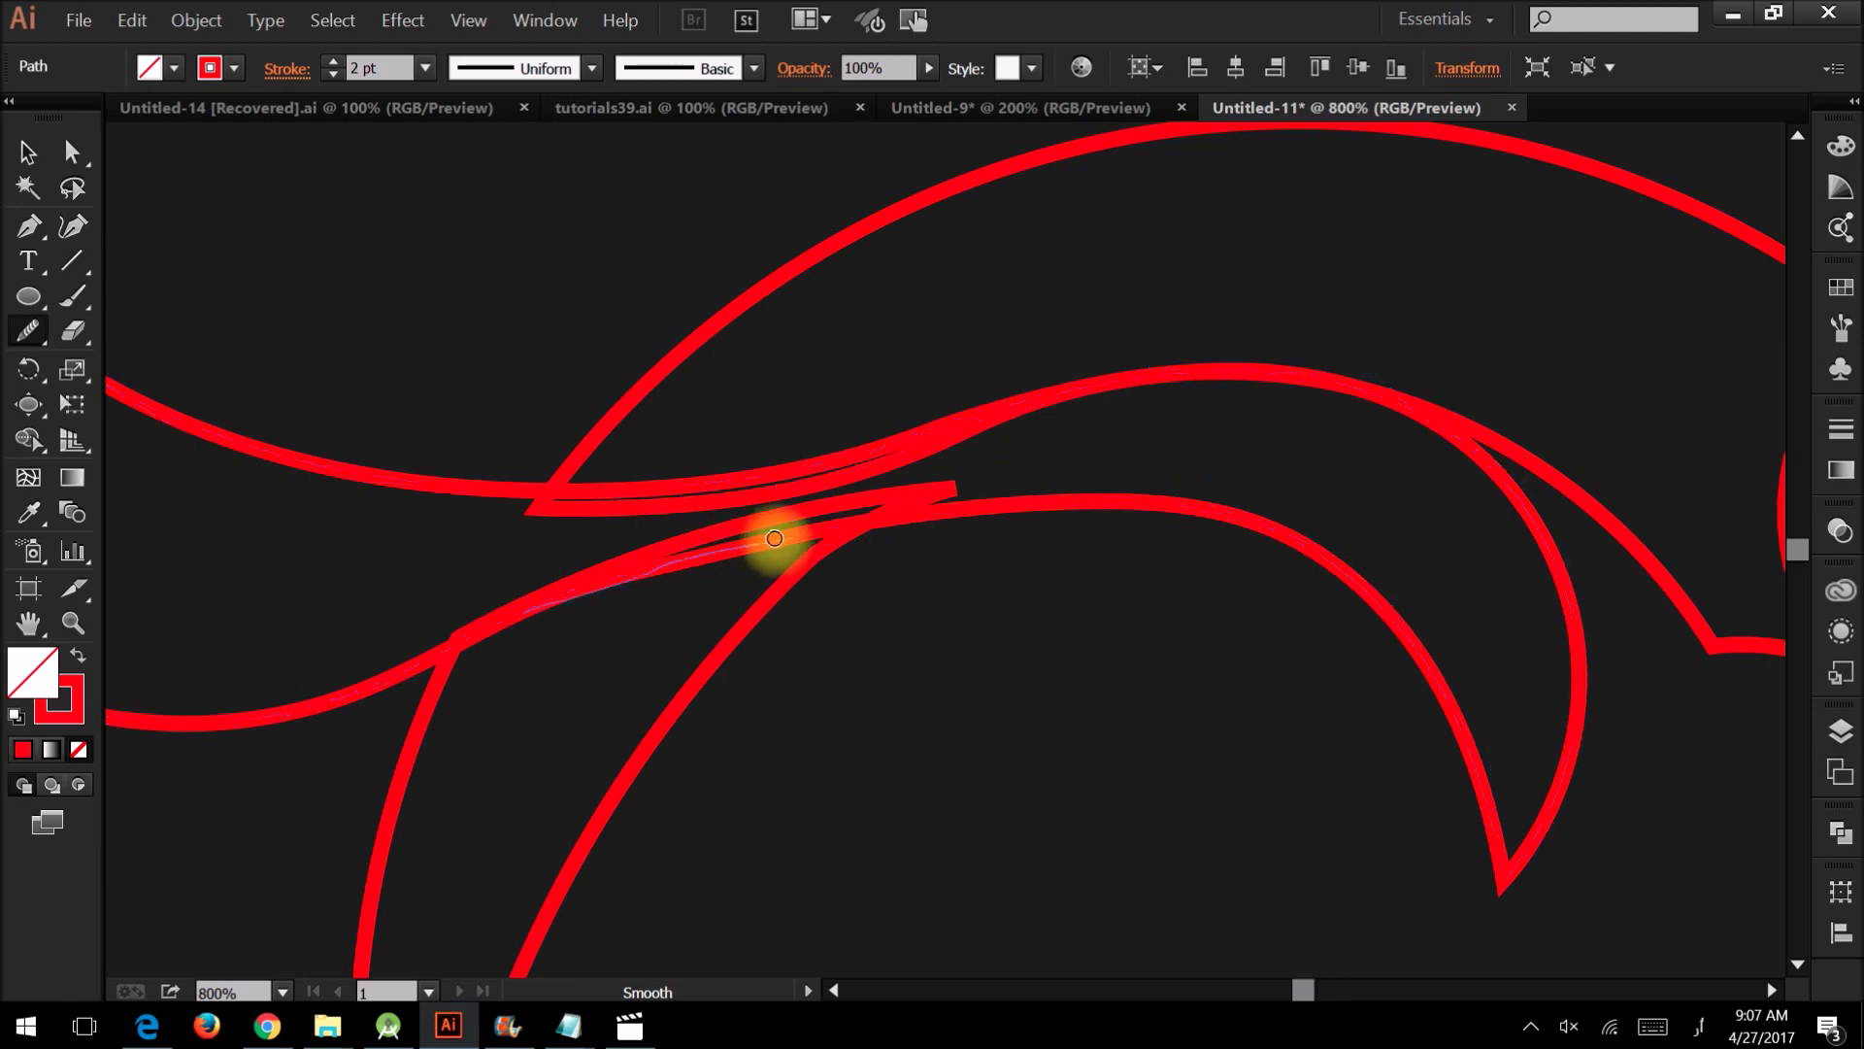
pyautogui.press('v')
pyautogui.scroll(-2, 979, 574)
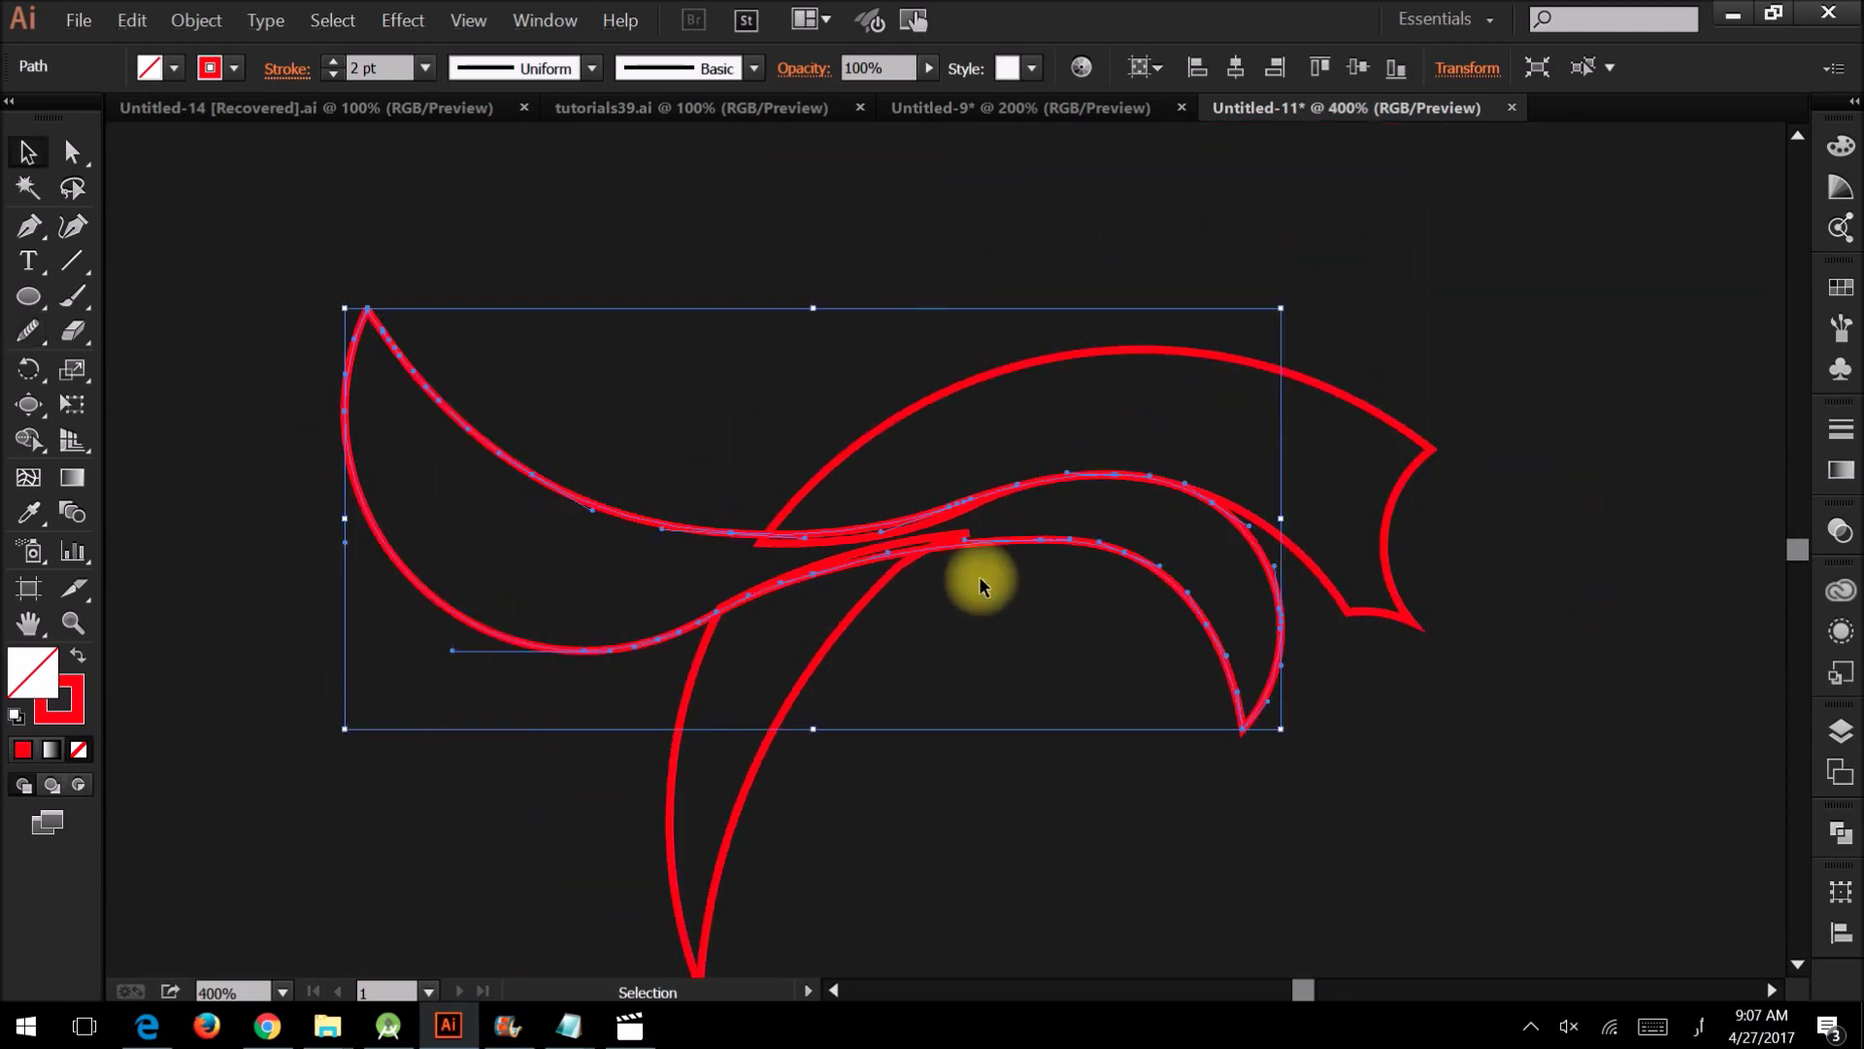
# Merge away the sliver where the inner curves cross using Shape Builder
pyautogui.hotkey('ctrl', 'a')
pyautogui.hotkey('shift', 'm')
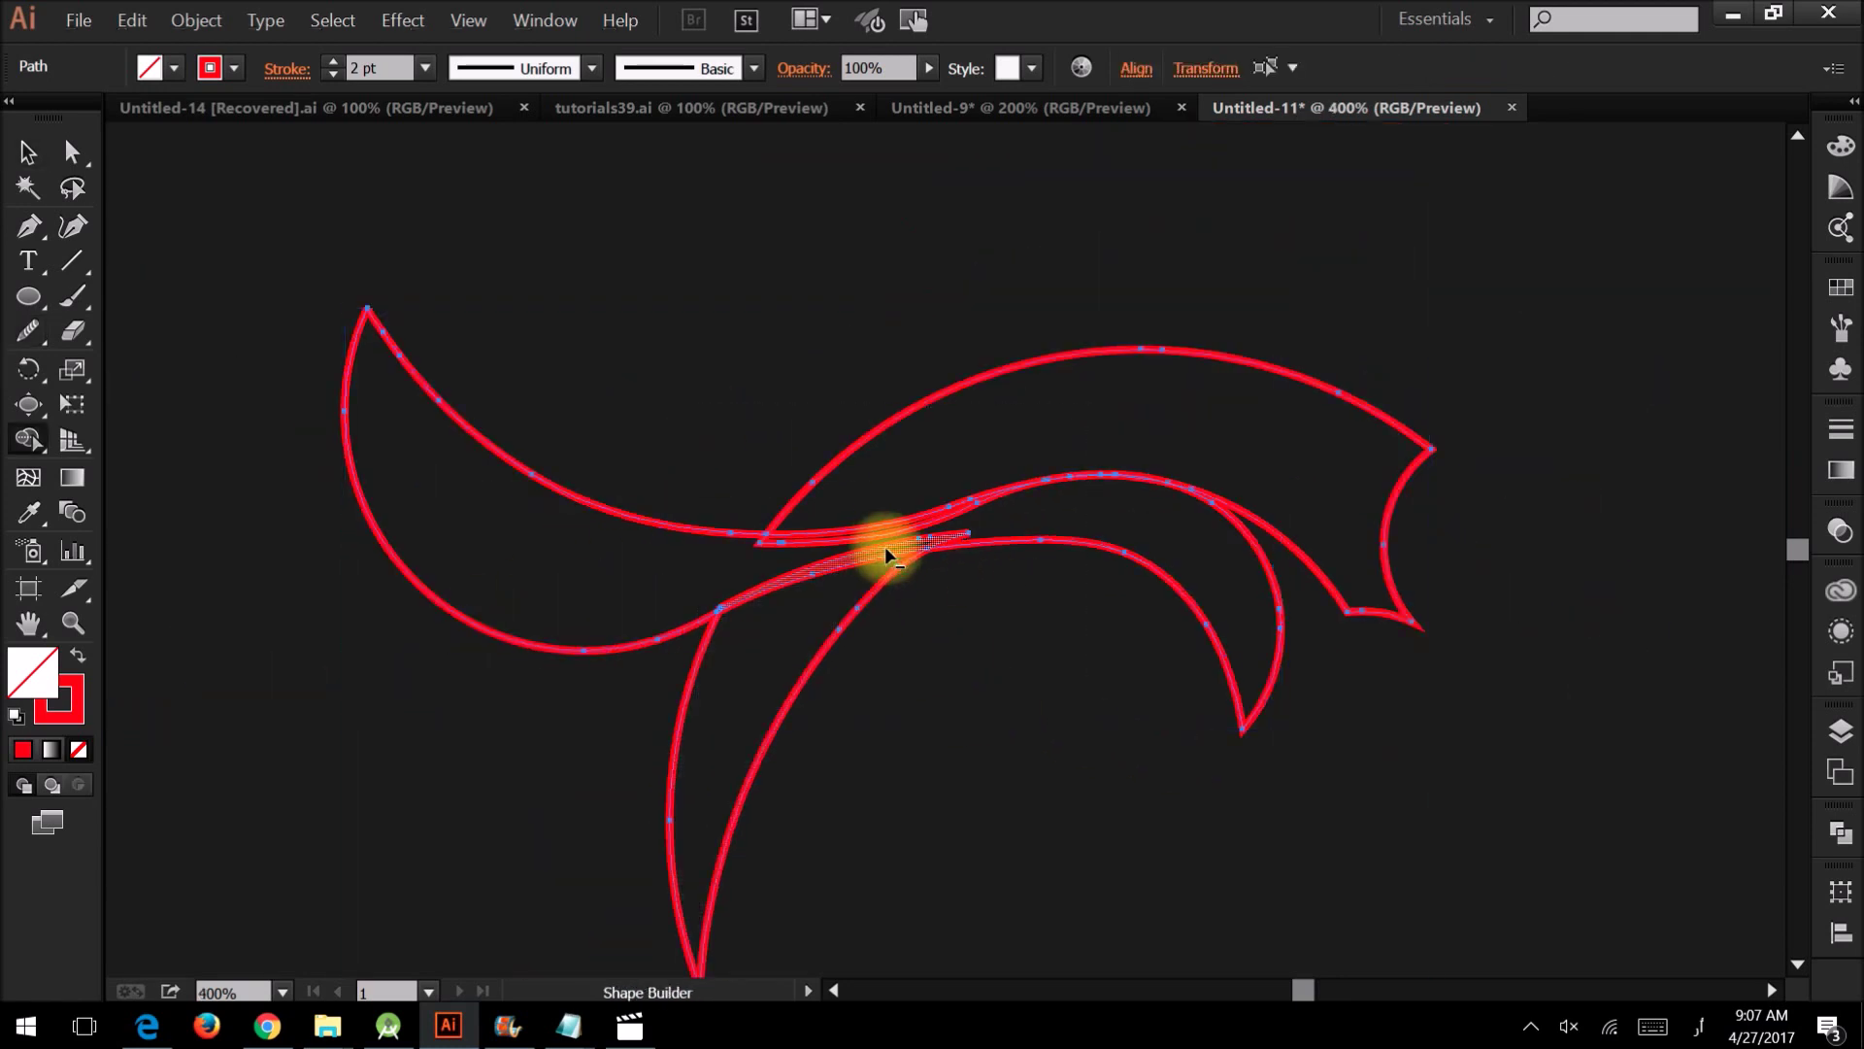
pyautogui.scroll(1, 883, 546)
pyautogui.click(874, 528)
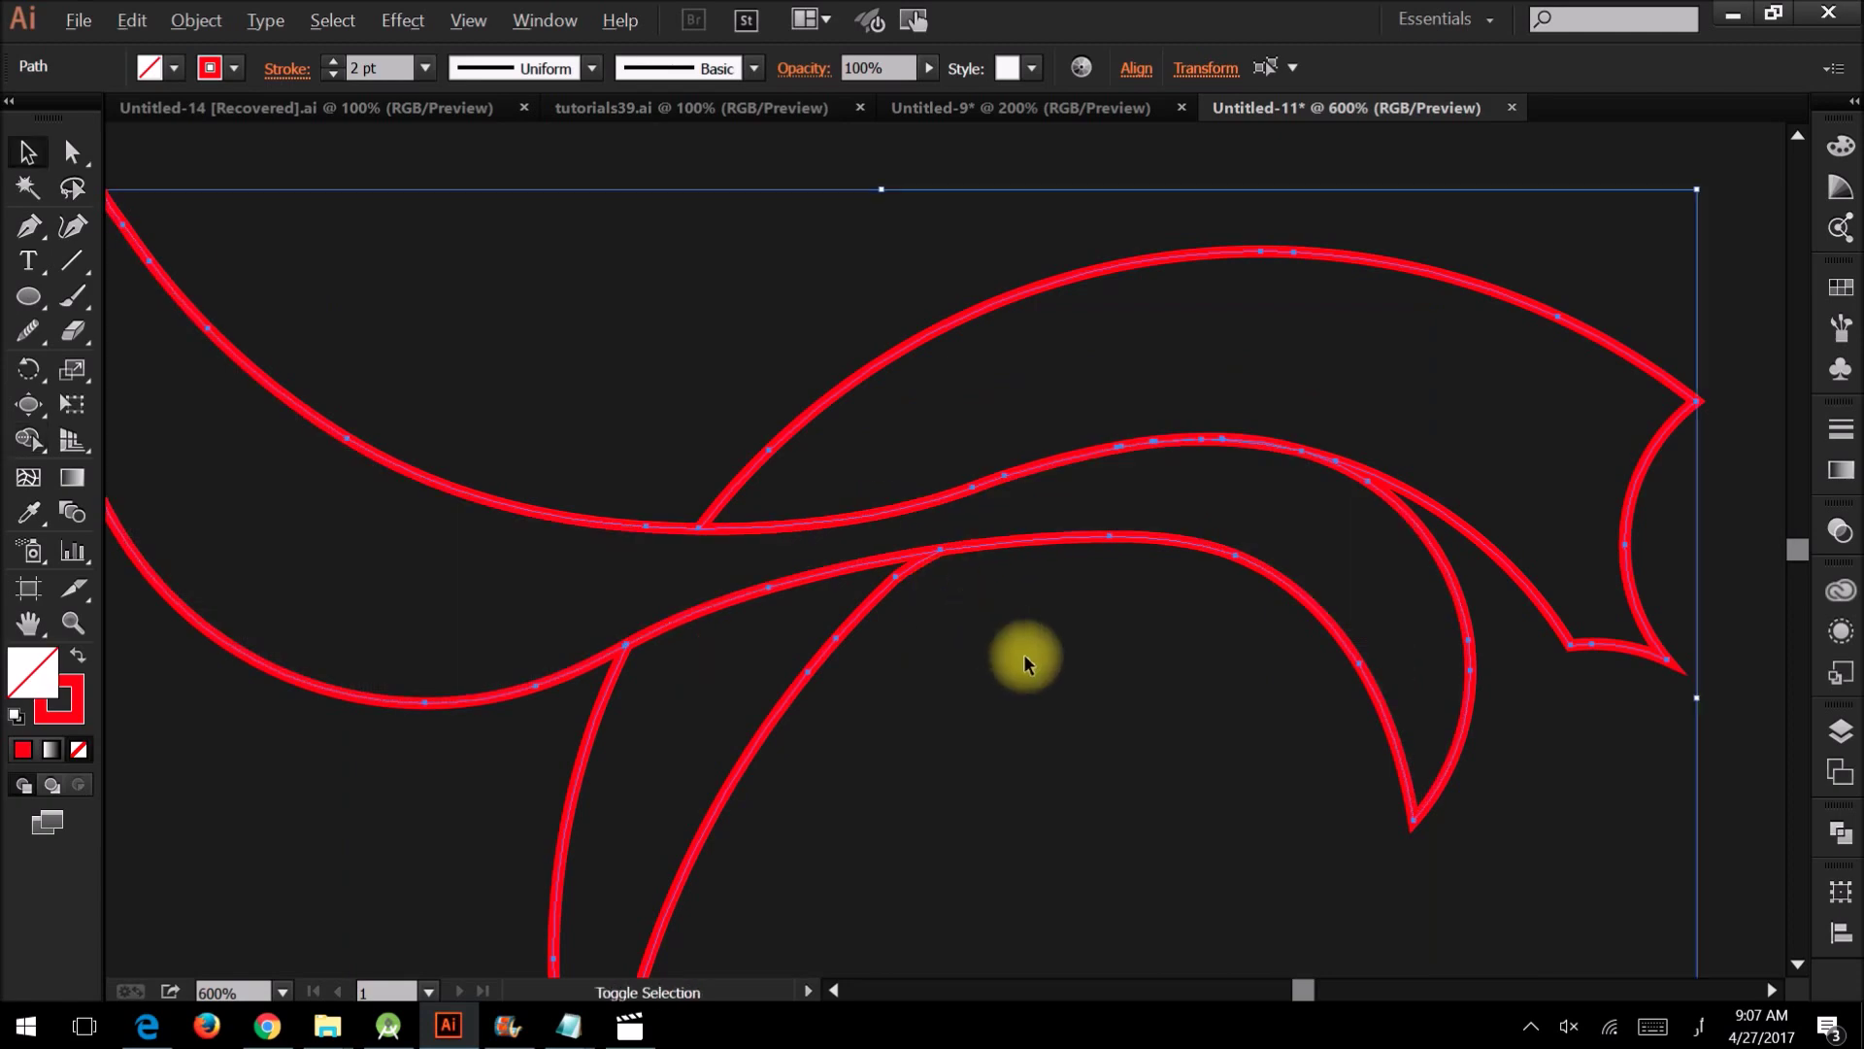
pyautogui.press('v')
pyautogui.click(1029, 664)
pyautogui.scroll(-2, 1034, 672)
pyautogui.scroll(1, 1128, 684)
pyautogui.scroll(2, 1074, 396)
pyautogui.scroll(2, 1074, 396)
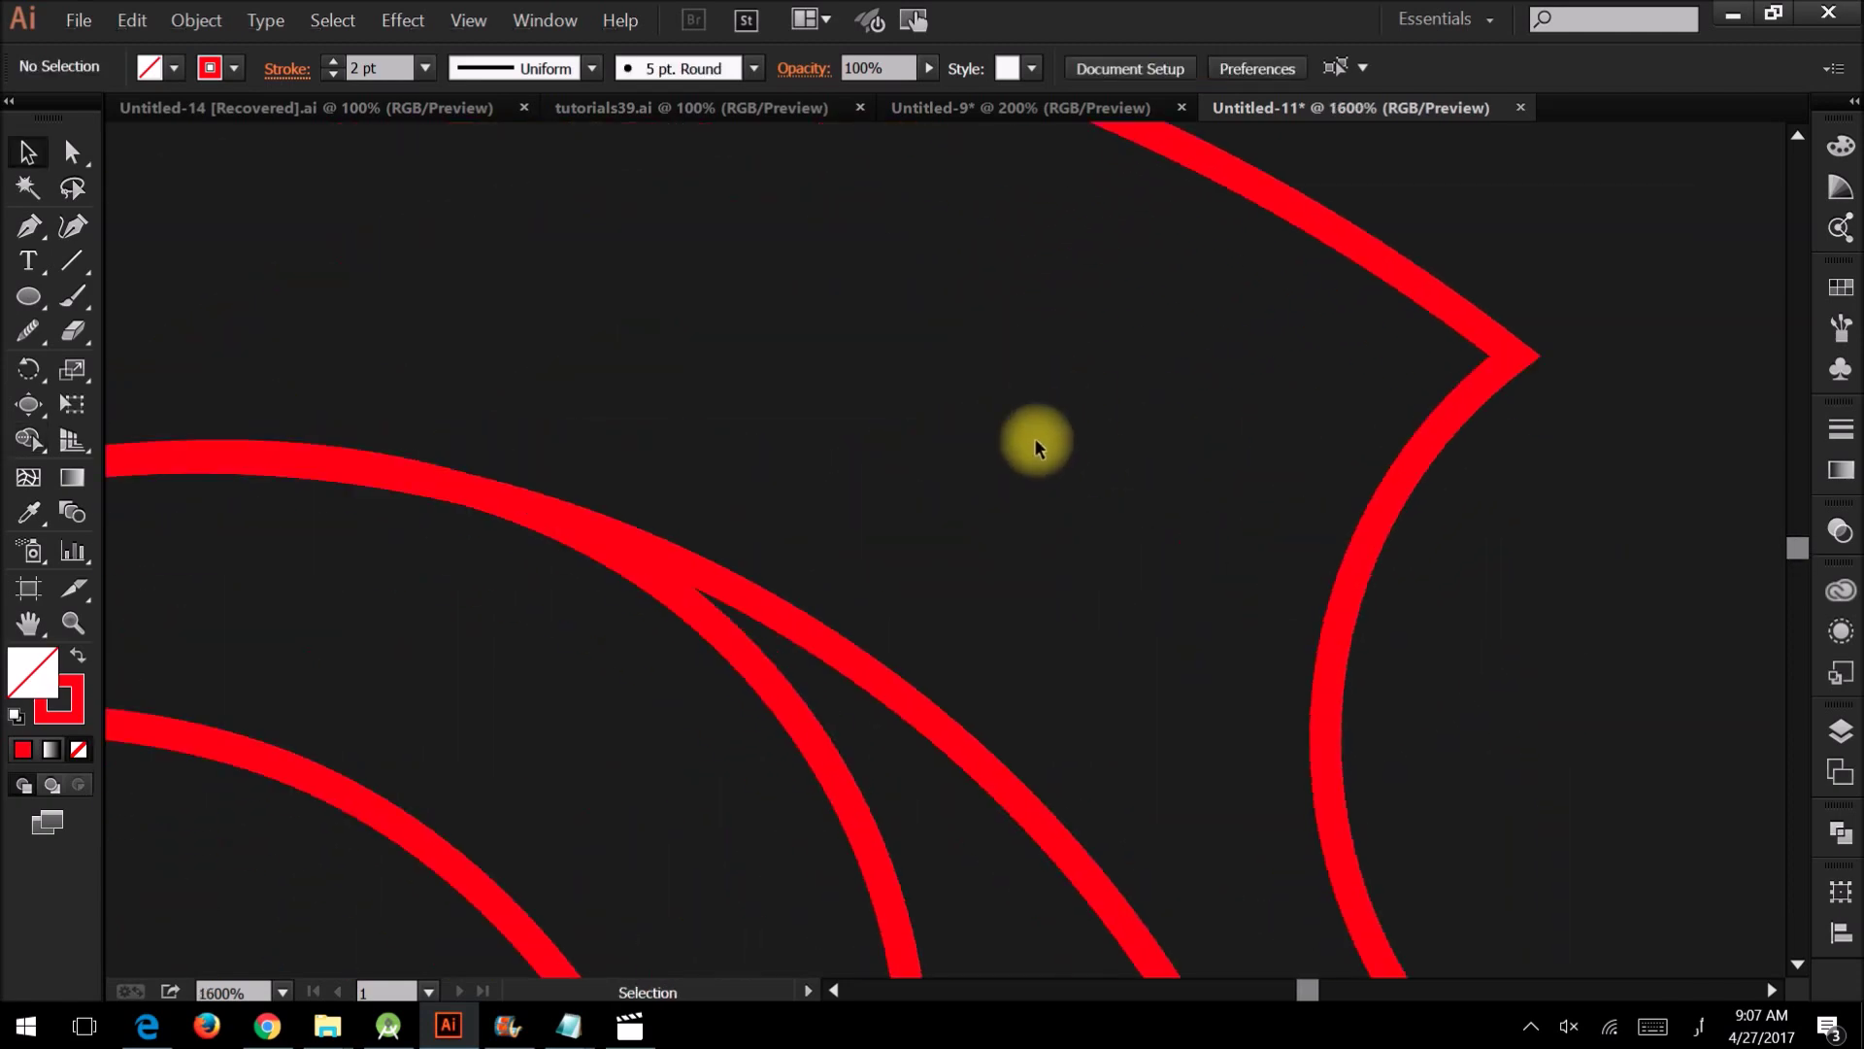
# Draw a small circle near the right tip with red fill and no stroke
pyautogui.press('l')
pyautogui.moveTo(1266, 560); pyautogui.dragTo(1191, 634)
pyautogui.press('v')
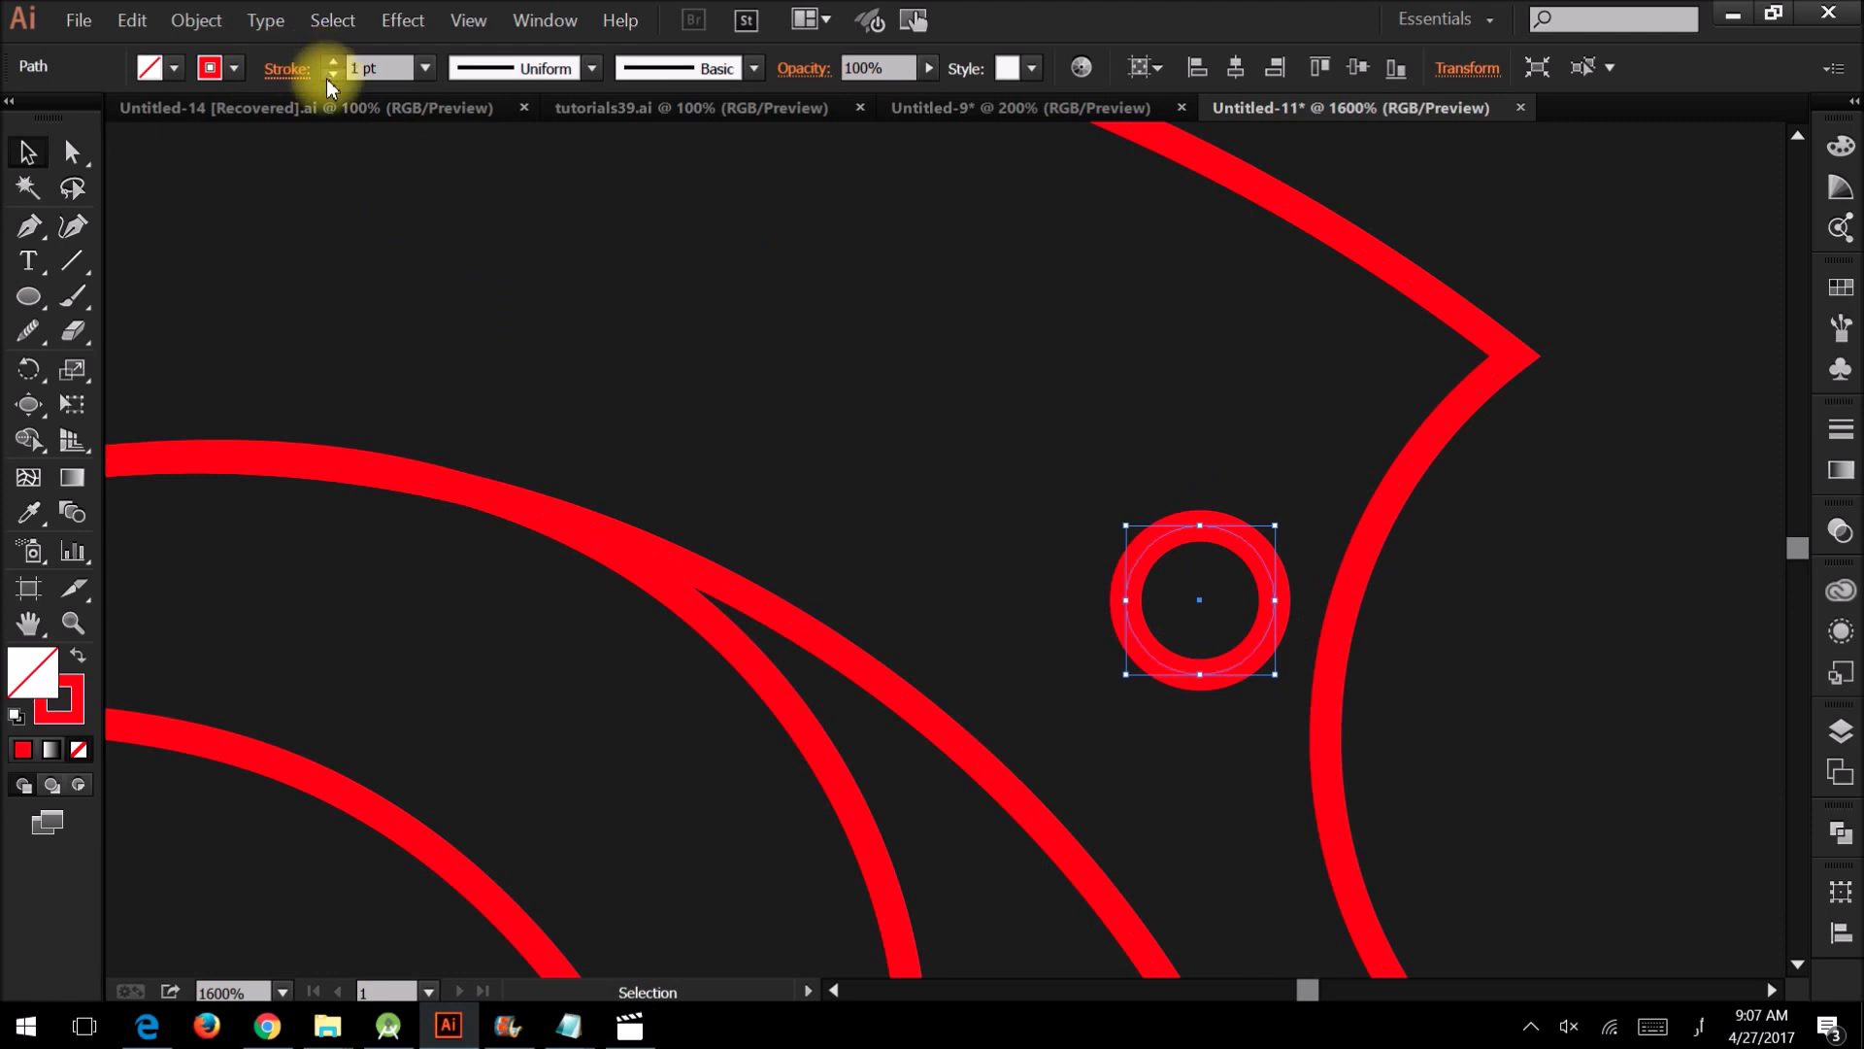
pyautogui.click(149, 67)
pyautogui.click(124, 116)
# Duplicate the red circle twice so three circles overlap
pyautogui.click(1200, 517)
pyautogui.moveTo(1237, 608)
pyautogui.mouseDown()
pyautogui.moveTo(1326, 597)
pyautogui.moveTo(1331, 615)
pyautogui.mouseUp()
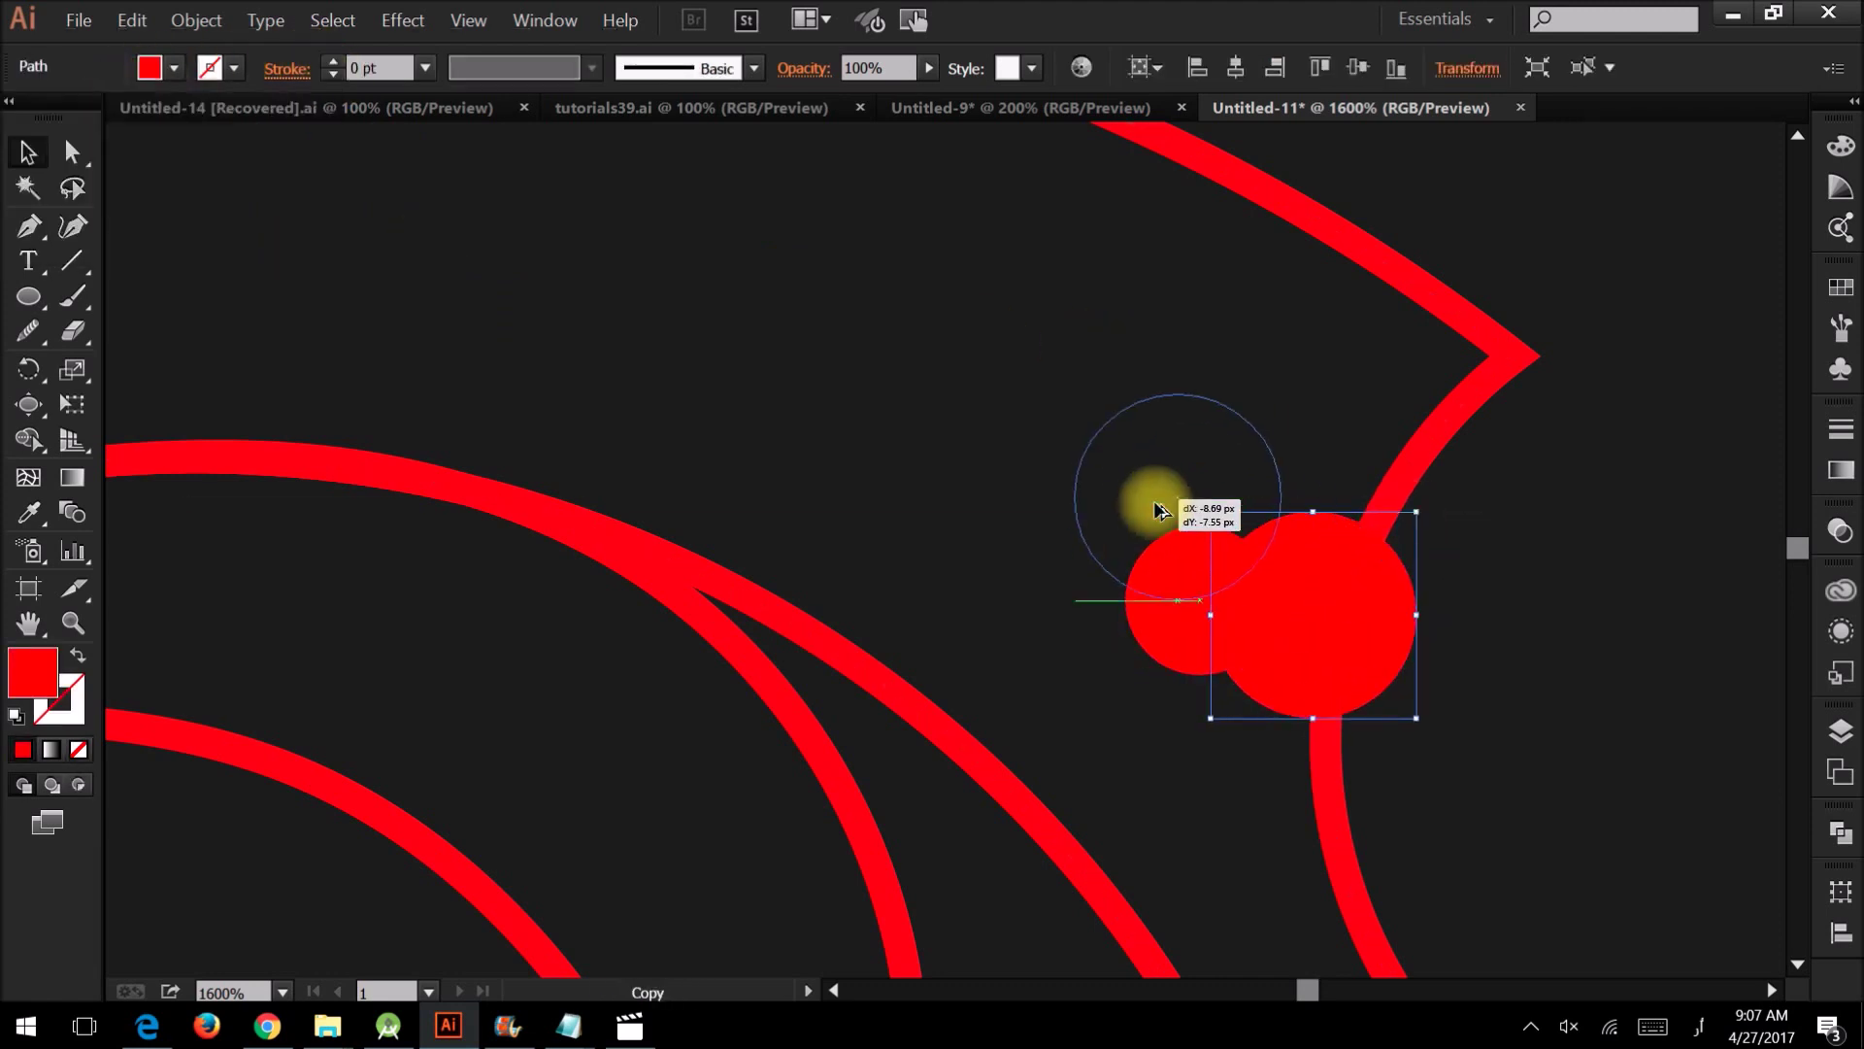
pyautogui.moveTo(1157, 505); pyautogui.dragTo(1161, 491)
pyautogui.moveTo(1161, 490); pyautogui.dragTo(1124, 715)
pyautogui.scroll(1, 1123, 715)
pyautogui.click(1332, 632)
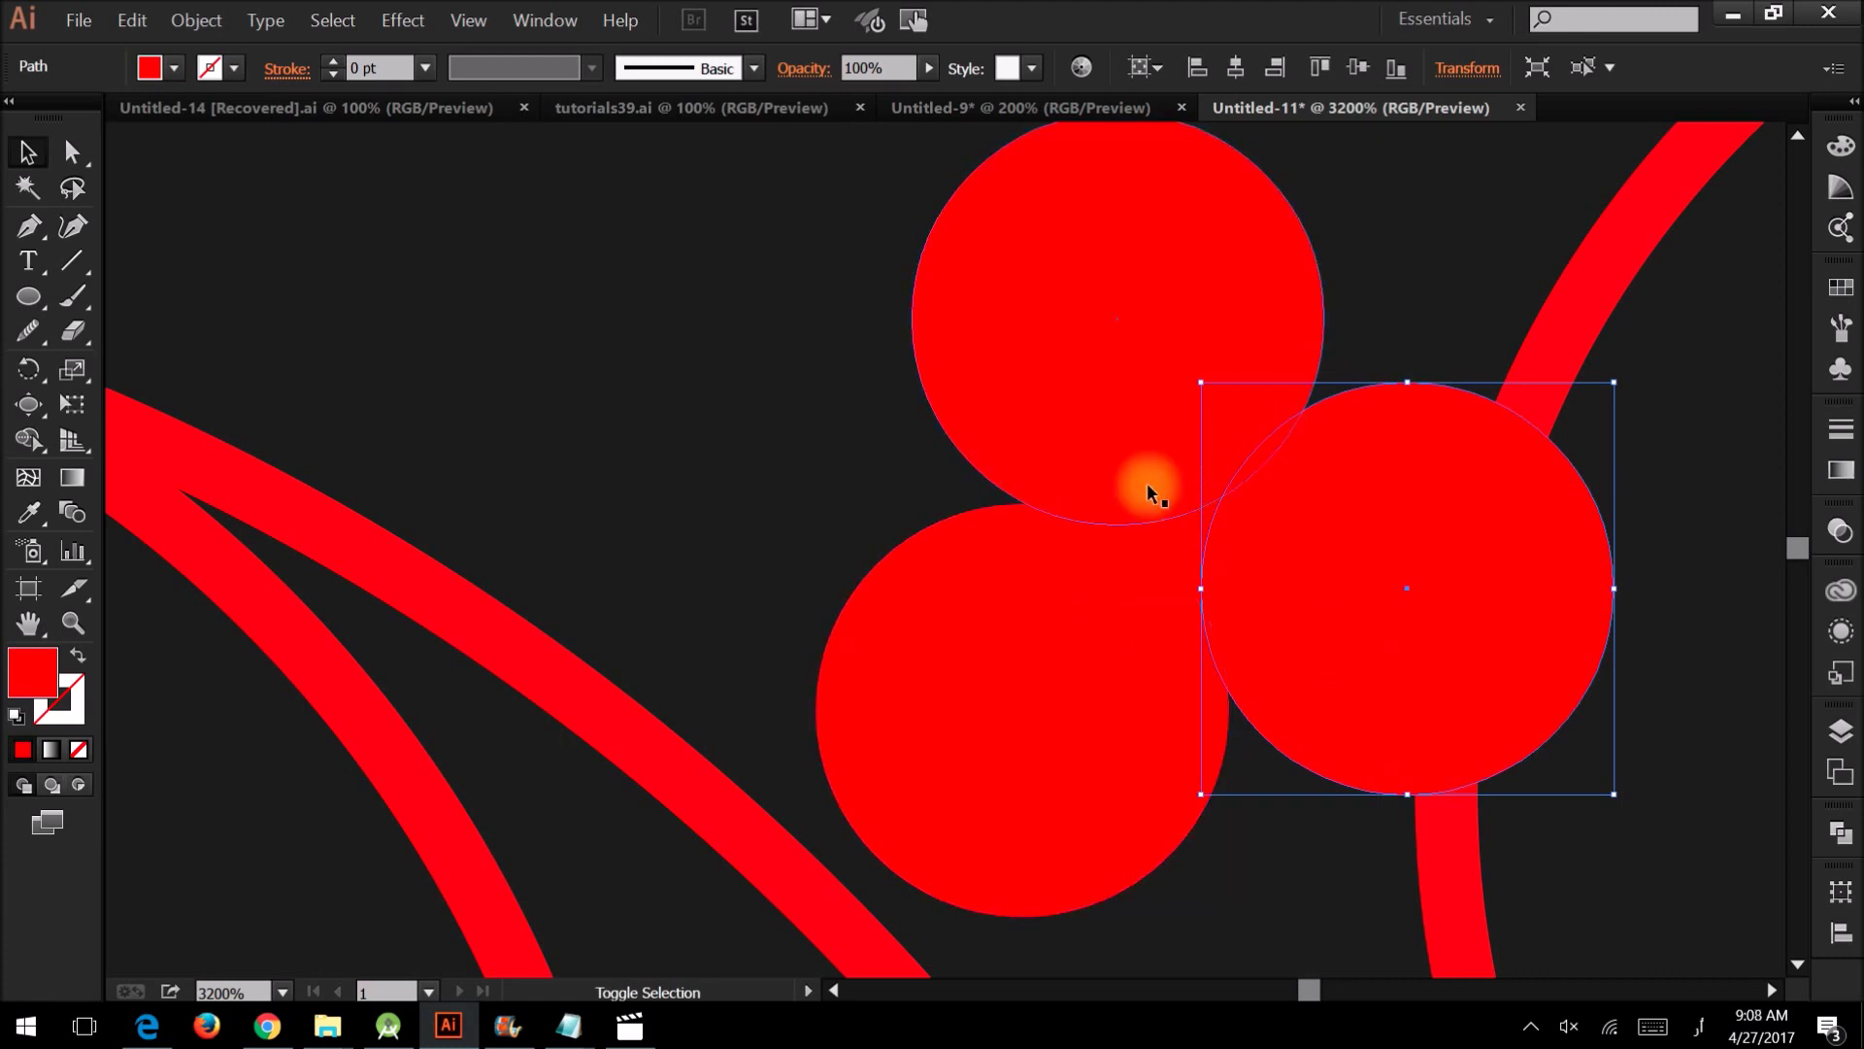
# Use Shape Builder to remove the outer circle parts, keeping the centre curved triangle
pyautogui.hotkey('ctrl', 'a')
pyautogui.scroll(-1, 1172, 522)
pyautogui.scroll(-1, 1262, 563)
pyautogui.scroll(1, 1256, 568)
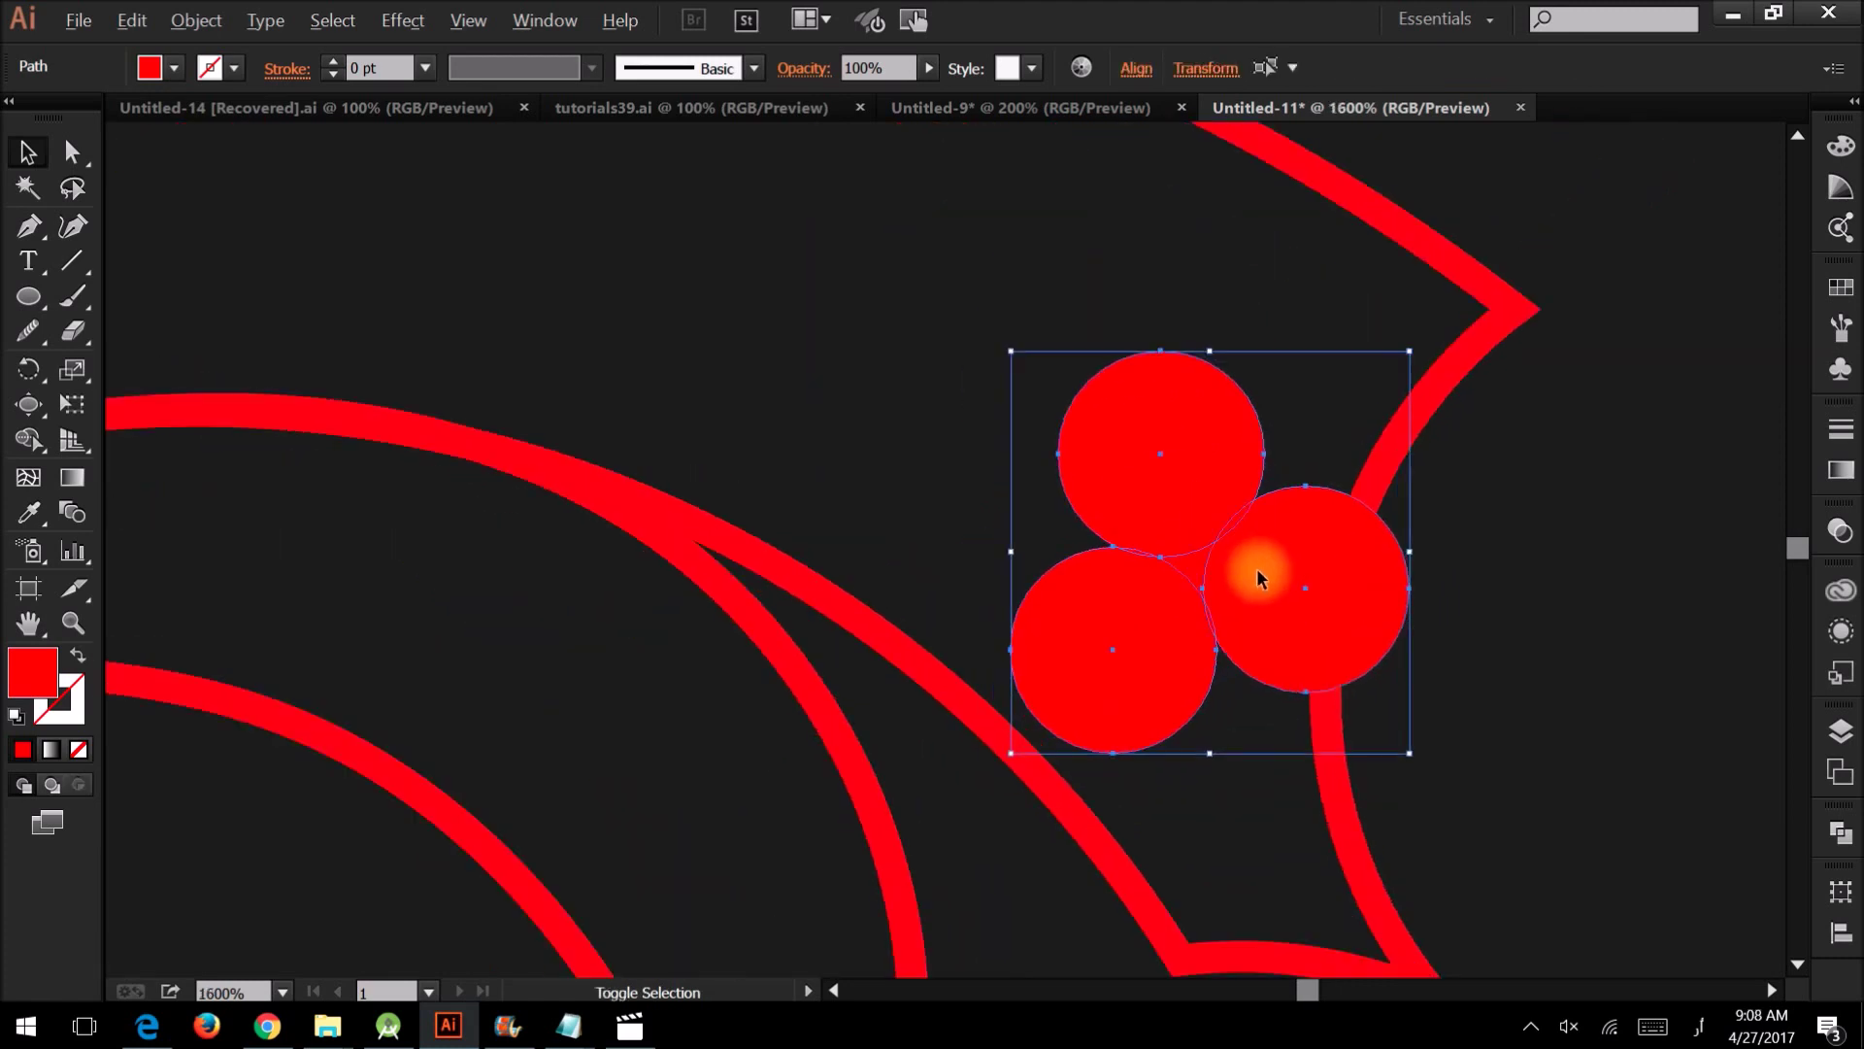
pyautogui.hotkey('shift', 'm')
pyautogui.moveTo(1277, 616); pyautogui.dragTo(1215, 632)
pyautogui.scroll(1, 1214, 632)
pyautogui.moveTo(1074, 670); pyautogui.dragTo(1138, 439)
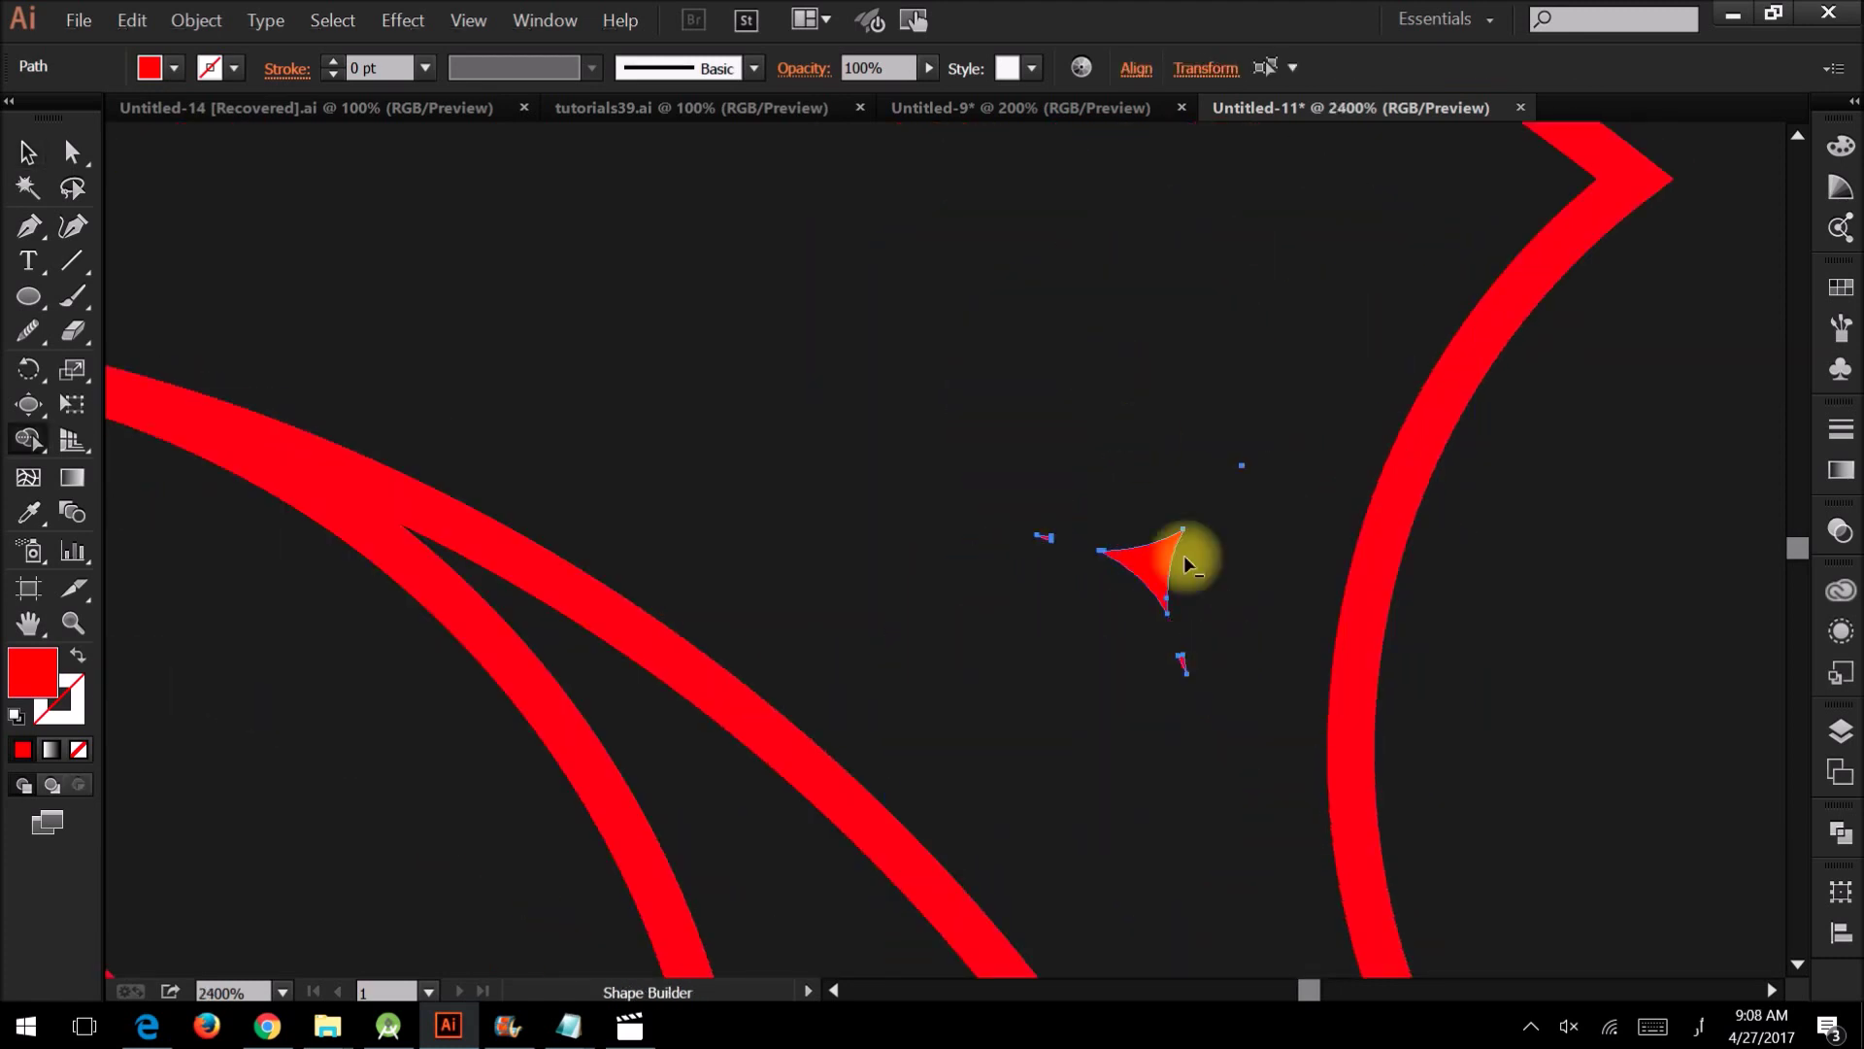
# Scale the red triangle down and deselect it
pyautogui.press('v')
pyautogui.moveTo(1182, 613); pyautogui.dragTo(1204, 649)
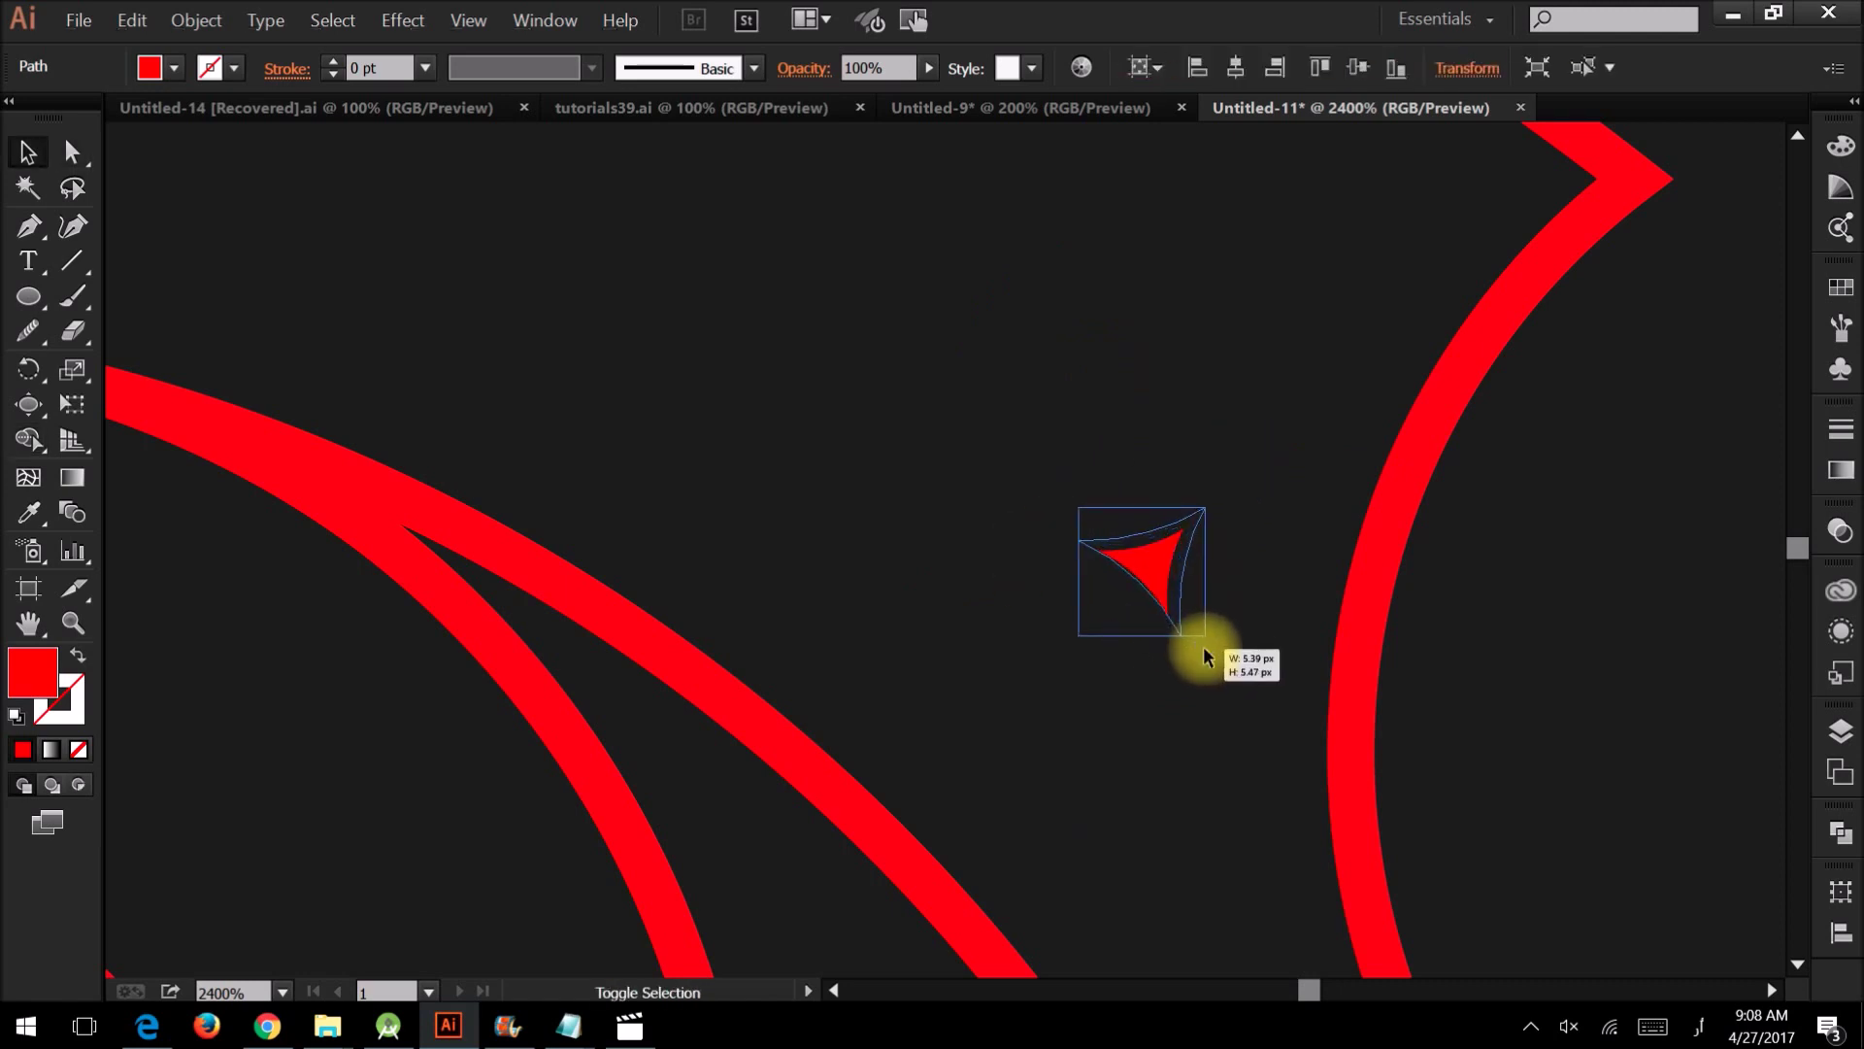
pyautogui.click(1252, 641)
pyautogui.scroll(-4, 1254, 643)
pyautogui.scroll(-3, 1243, 679)
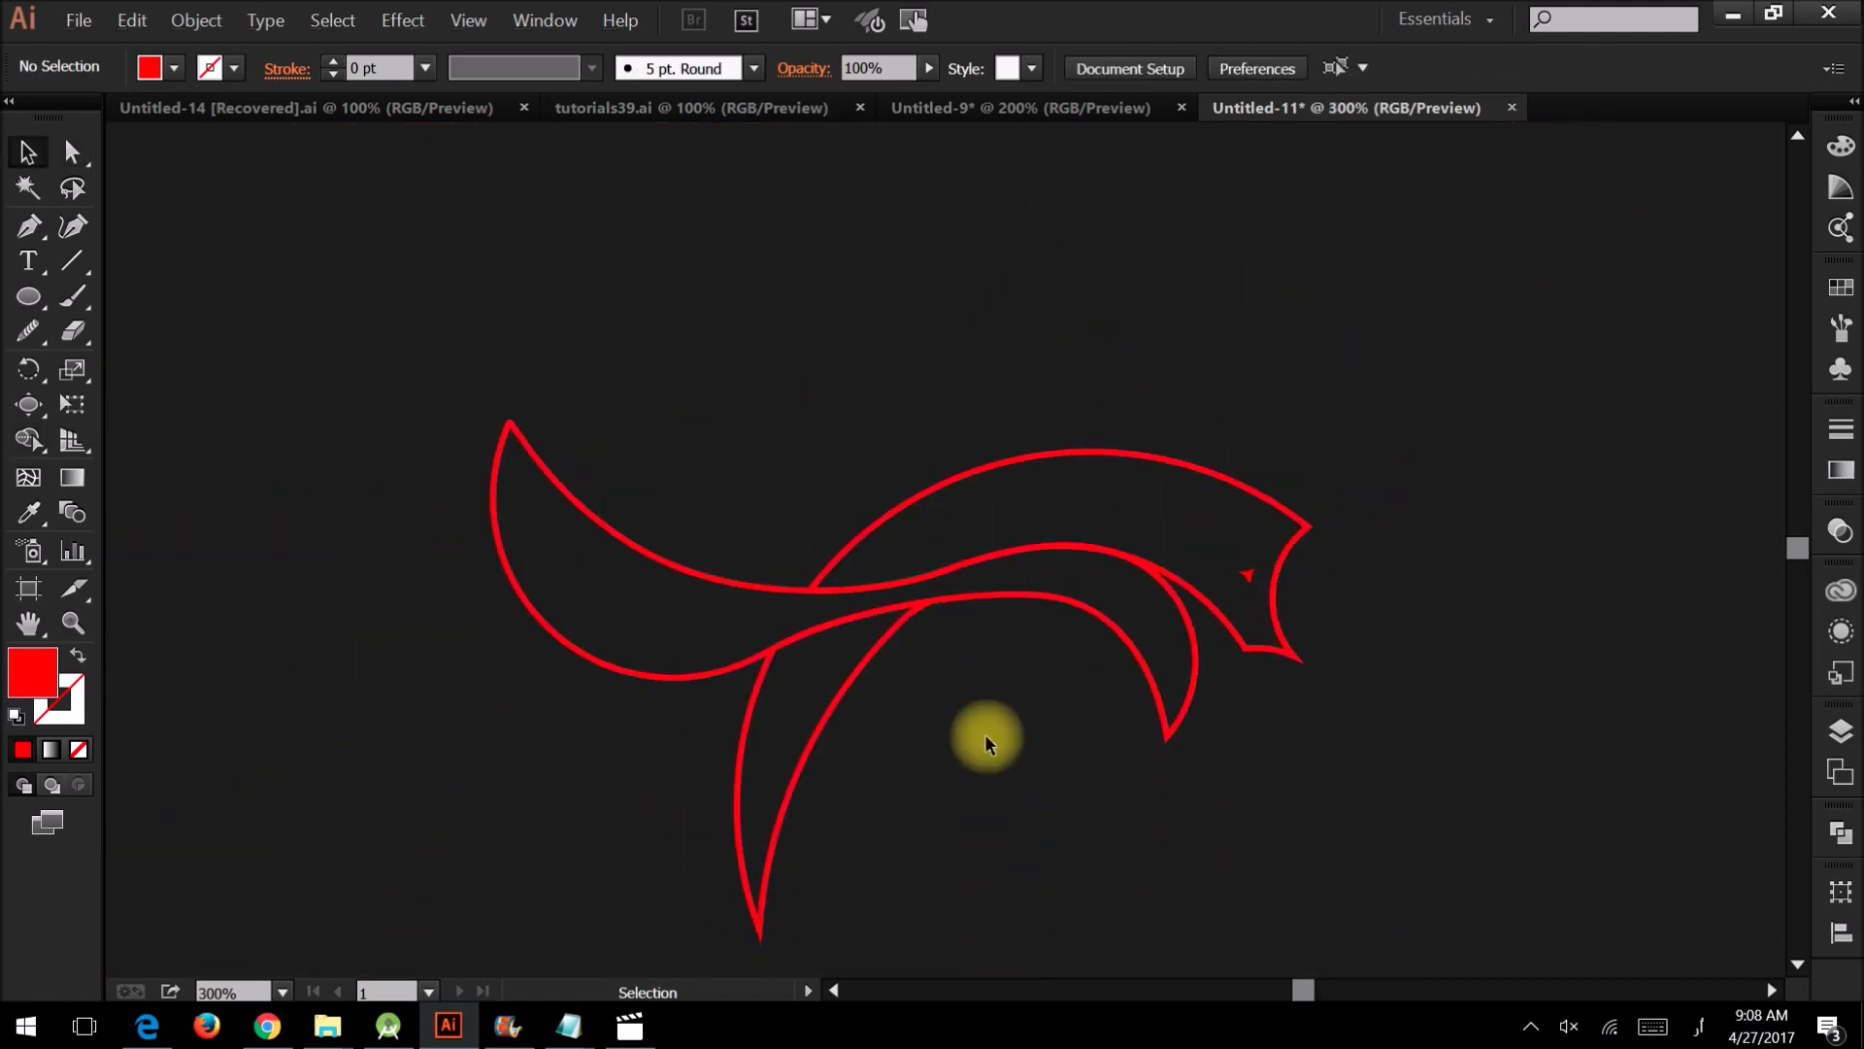